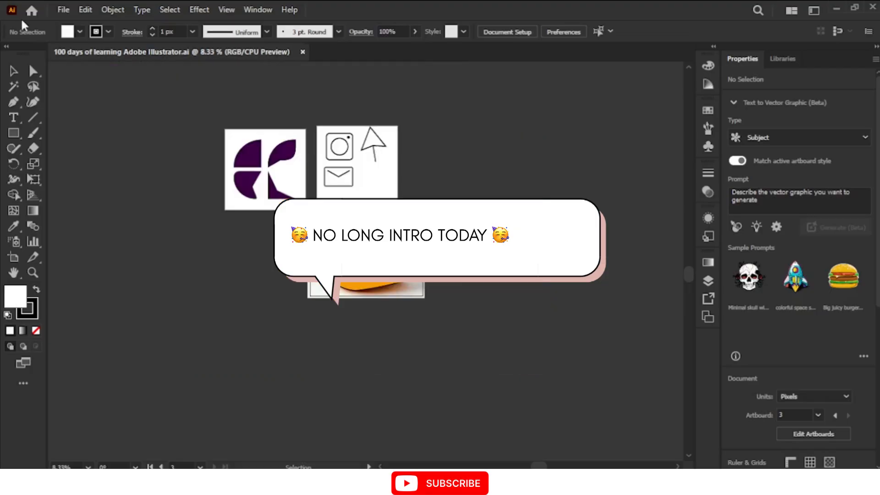
Place the burger image f6ec44fc-2e7a-4659-992a-386d4b6a93d0 below the purple logo artboard, about 1344 px square.
{"action": "left_click", "coordinate": [64, 9]}
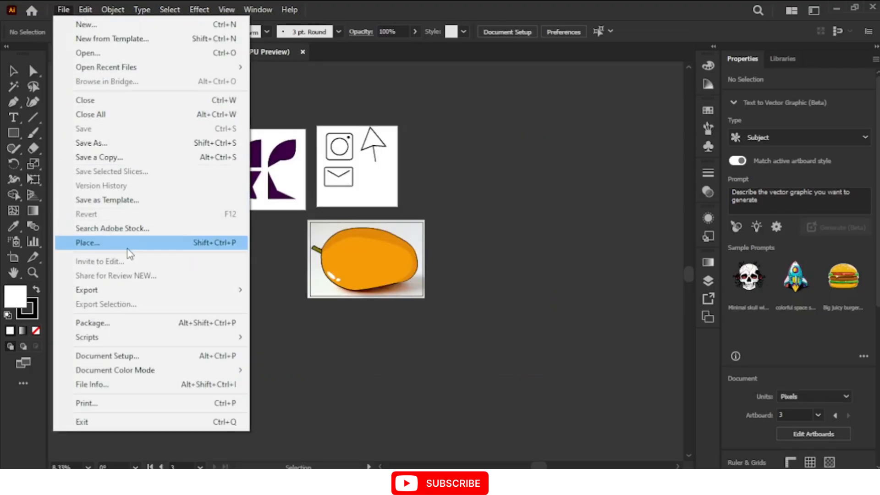
{"action": "left_click", "coordinate": [158, 248]}
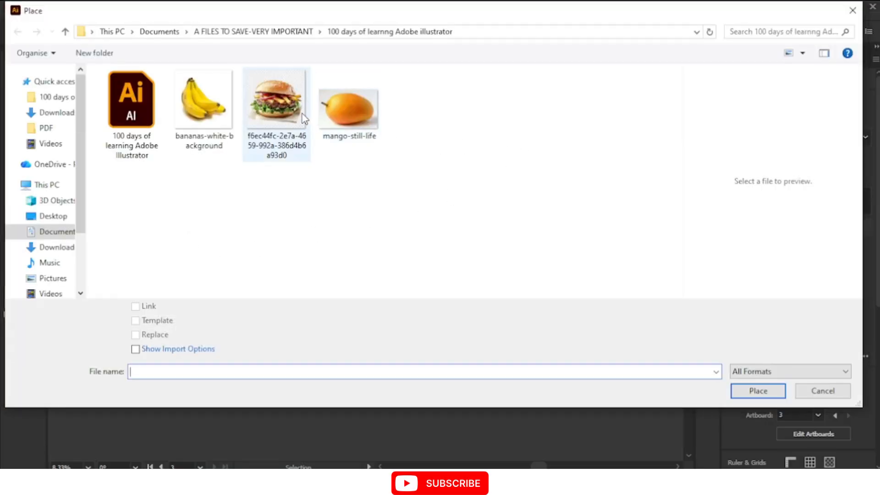
{"action": "left_click", "coordinate": [300, 112]}
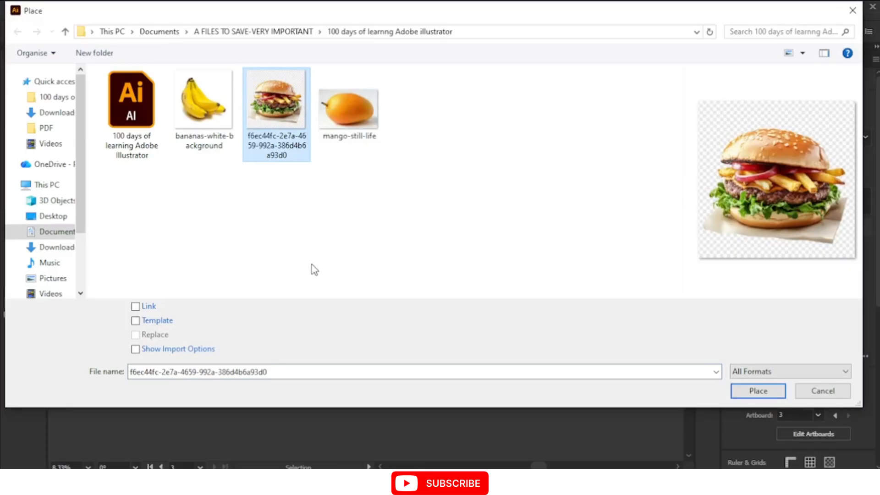
{"action": "left_click", "coordinate": [758, 391]}
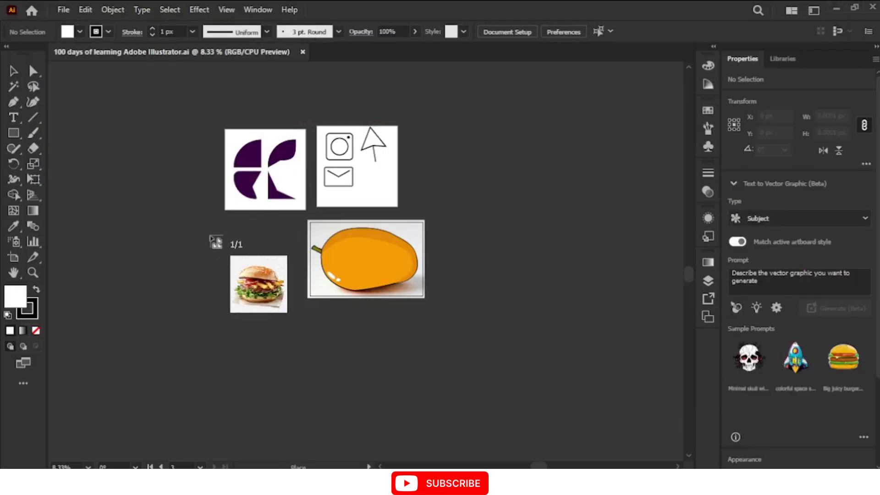
{"action": "mouse_move", "coordinate": [205, 226]}
{"action": "left_mouse_down"}
{"action": "mouse_move", "coordinate": [259, 350]}
{"action": "mouse_move", "coordinate": [305, 394]}
{"action": "mouse_move", "coordinate": [296, 375]}
{"action": "left_mouse_up"}
{"action": "left_click", "coordinate": [283, 296]}
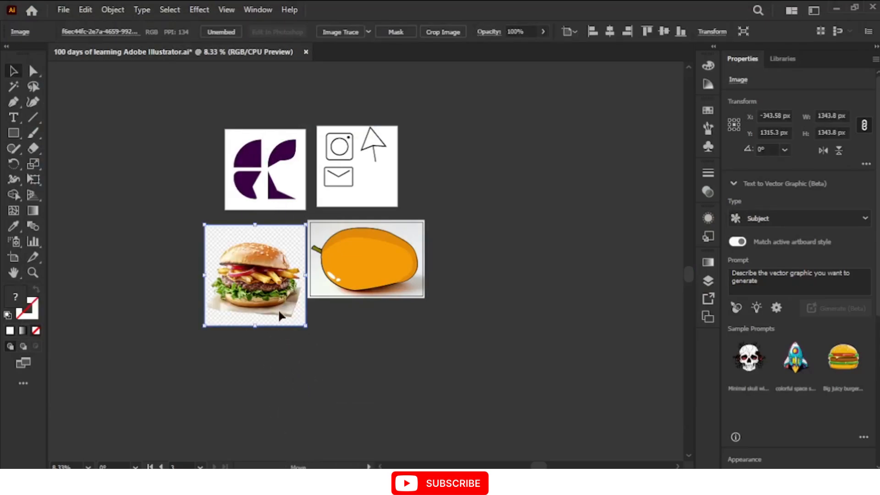
Move the burger image down and slightly left, clear of the mango artboard, and deselect it.
{"action": "left_click_drag", "start_coordinate": [282, 296], "coordinate": [282, 325]}
{"action": "key", "text": "ctrl+plus"}
{"action": "key", "text": "ctrl+plus"}
{"action": "key", "text": "ctrl+plus"}
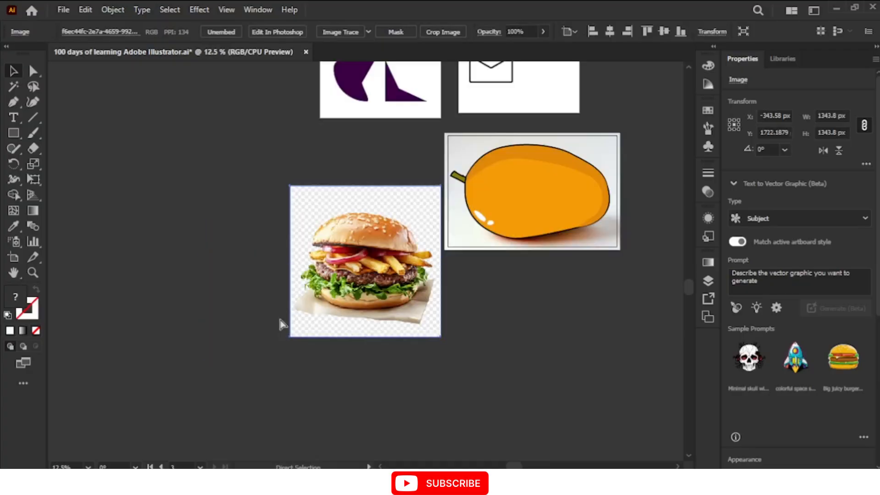
{"action": "key", "text": "ctrl+plus"}
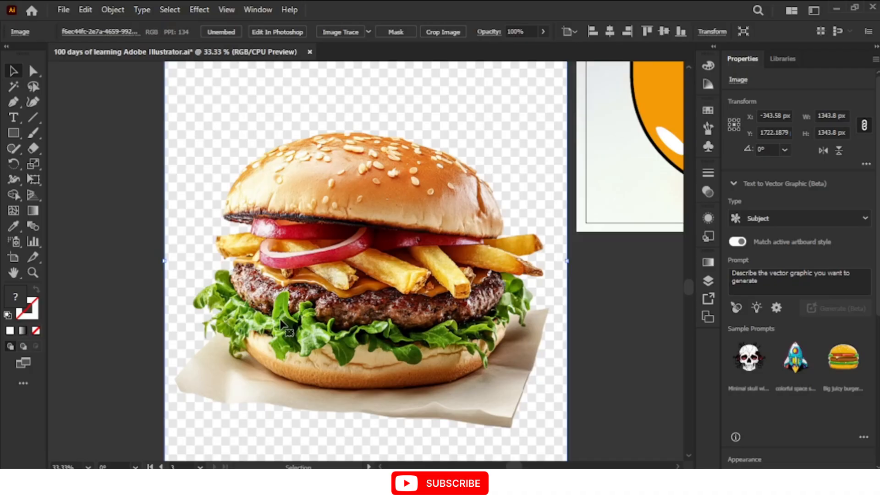
{"action": "key", "text": "ctrl+minus"}
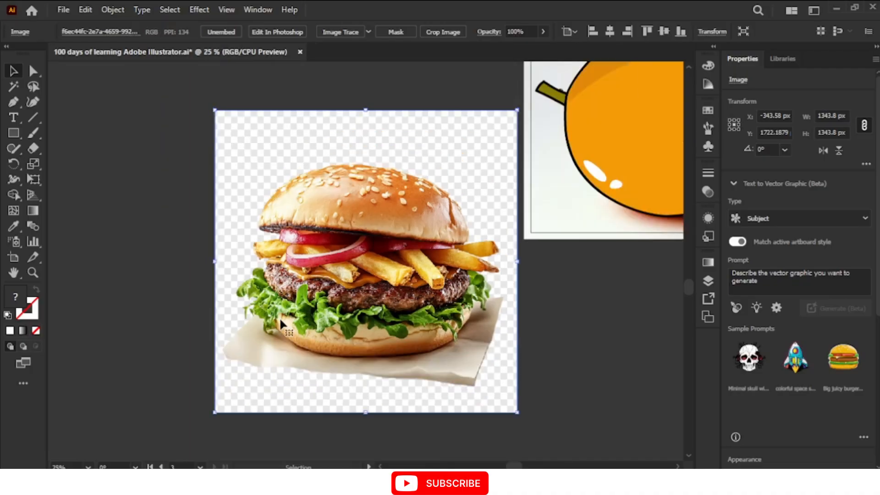
{"action": "left_click_drag", "start_coordinate": [307, 330], "coordinate": [285, 321]}
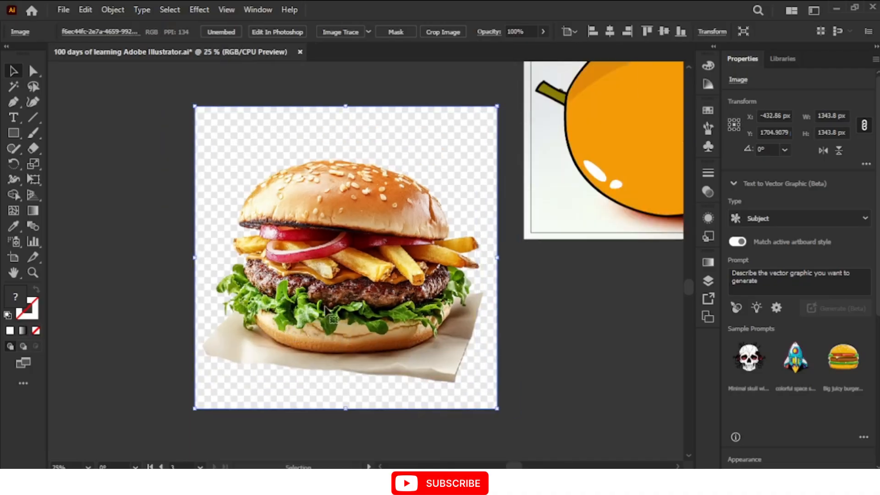
{"action": "left_click", "coordinate": [532, 317]}
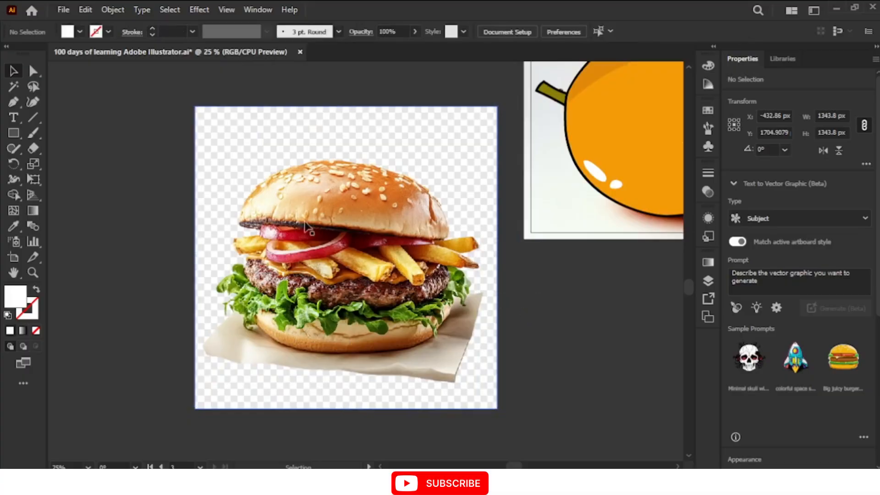
Draw a new artboard around the burger image, matching its edges.
{"action": "left_click", "coordinate": [12, 257]}
{"action": "left_click_drag", "start_coordinate": [195, 112], "coordinate": [499, 407]}
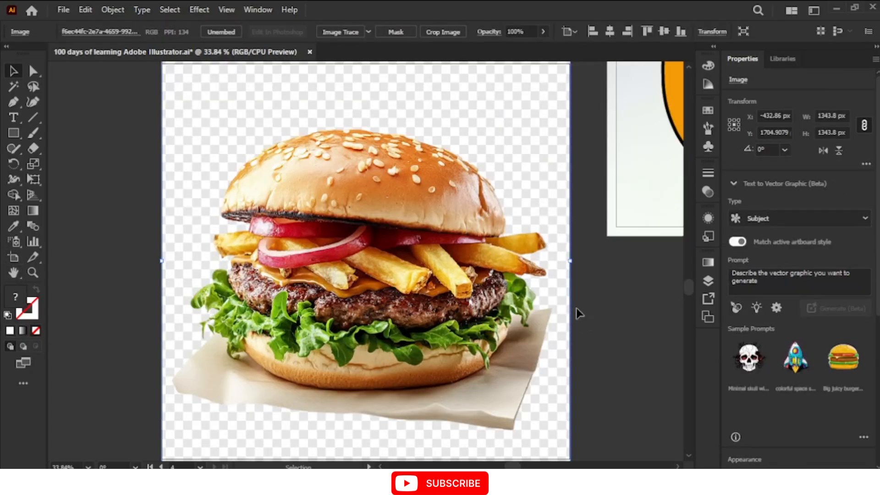
{"action": "left_click", "coordinate": [587, 314]}
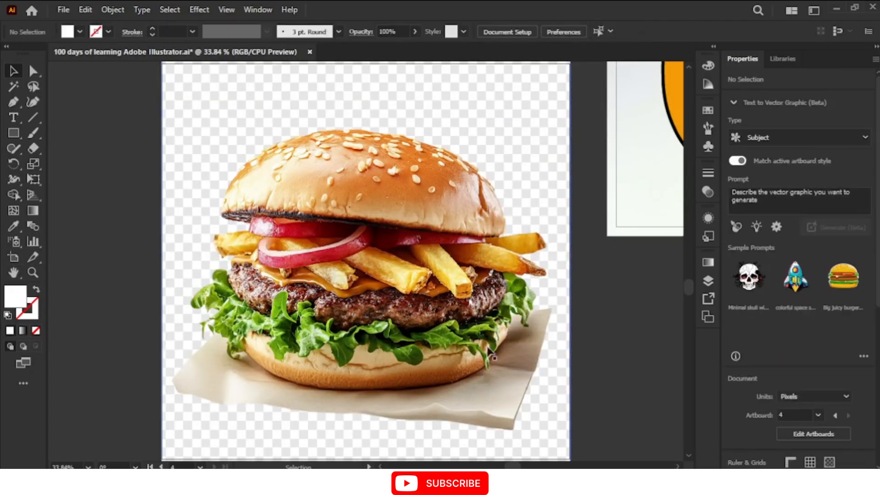
Nudge the burger image slightly upward on its artboard and lock it in place.
{"action": "left_click", "coordinate": [488, 350]}
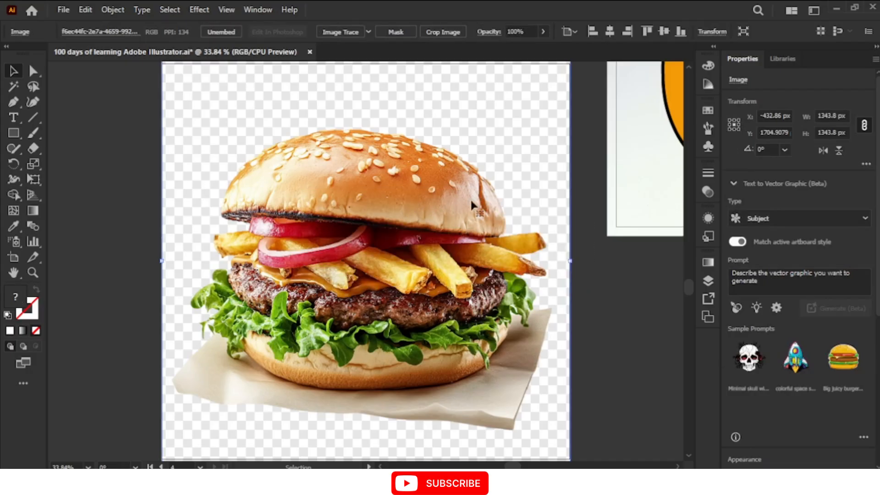
{"action": "mouse_move", "coordinate": [340, 272]}
{"action": "left_mouse_down"}
{"action": "mouse_move", "coordinate": [357, 286]}
{"action": "mouse_move", "coordinate": [355, 267]}
{"action": "left_mouse_up"}
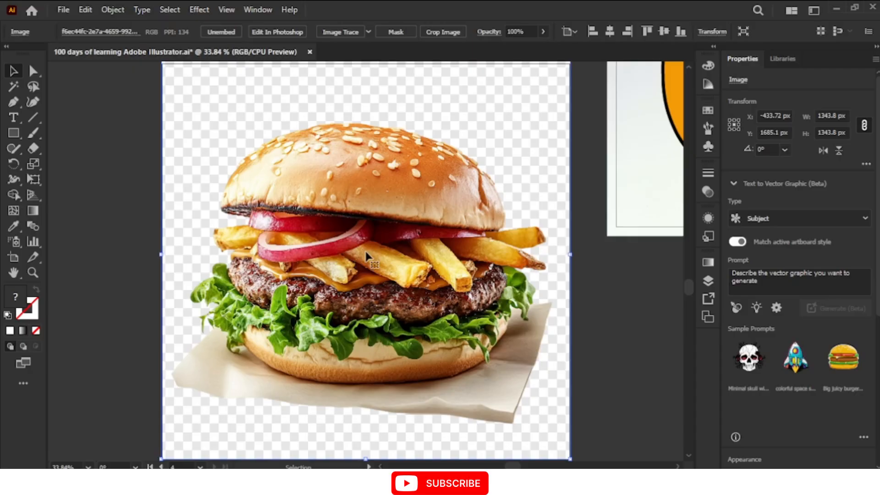
{"action": "left_click", "coordinate": [114, 9]}
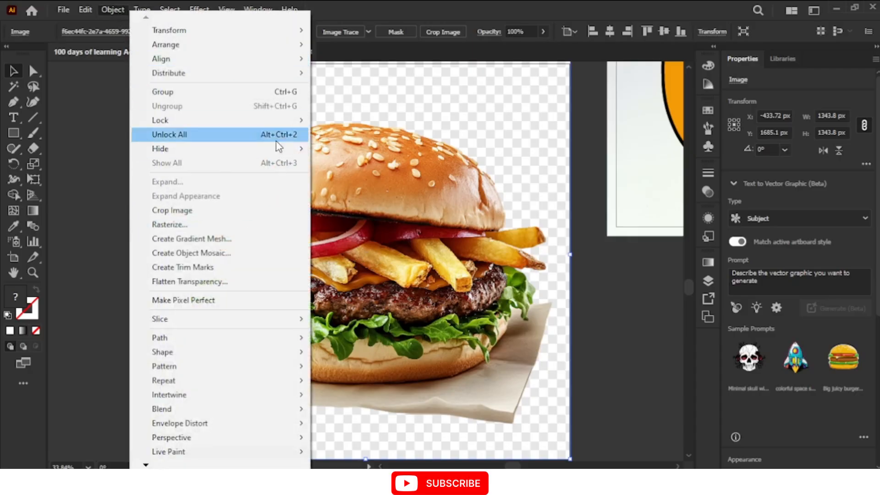
{"action": "mouse_move", "coordinate": [282, 121]}
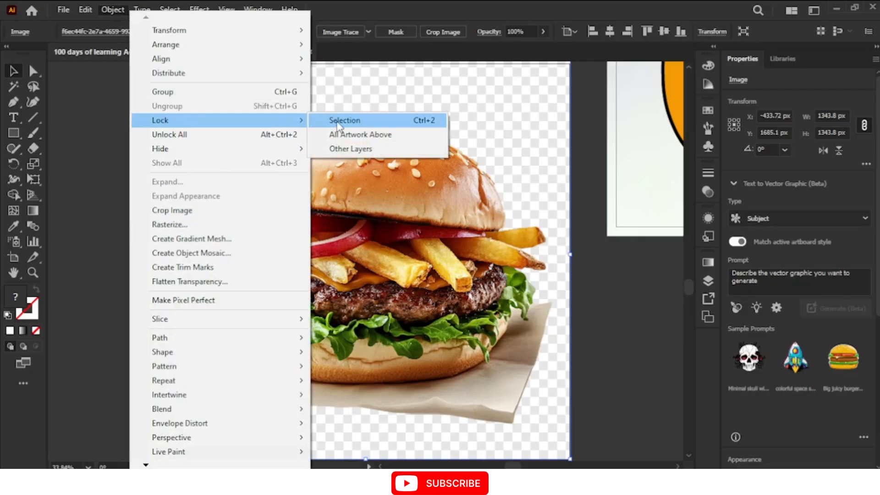
{"action": "left_click", "coordinate": [420, 129]}
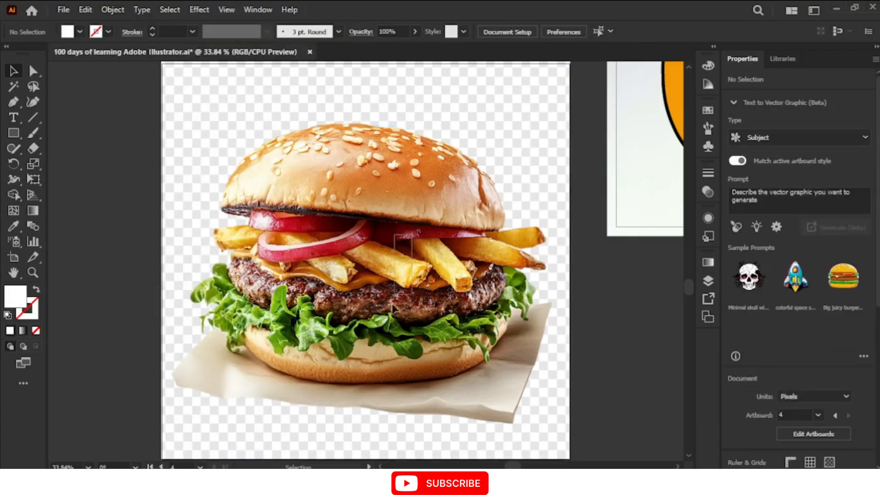
{"action": "left_click_drag", "start_coordinate": [98, 191], "coordinate": [522, 343]}
Trace the top bun's upper edge with the Curvature tool, from its left tip to the upper right side, about 801 px wide.
{"action": "key", "text": "ctrl+plus"}
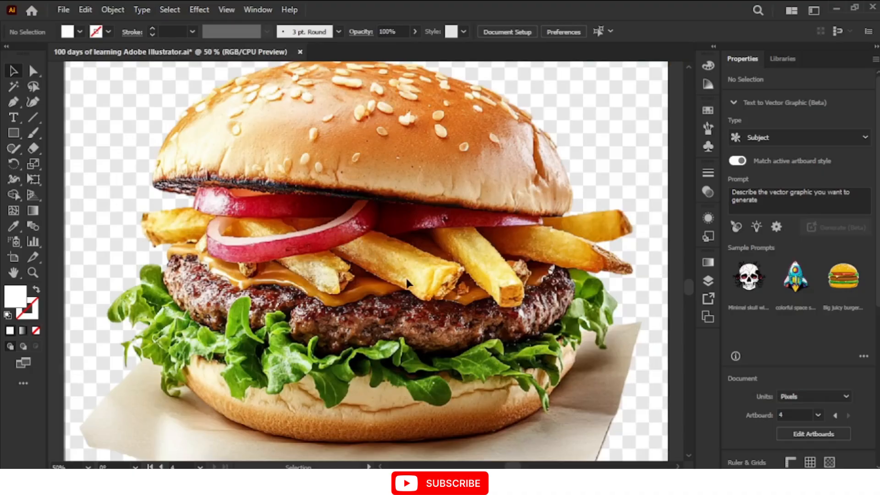
{"action": "scroll", "coordinate": [406, 280], "scroll_direction": "up", "scroll_amount": 2}
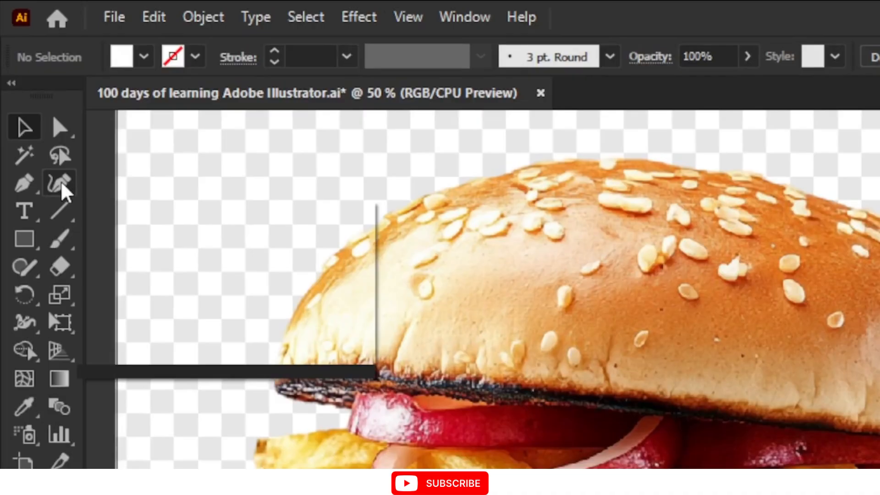
{"action": "key", "text": "minus"}
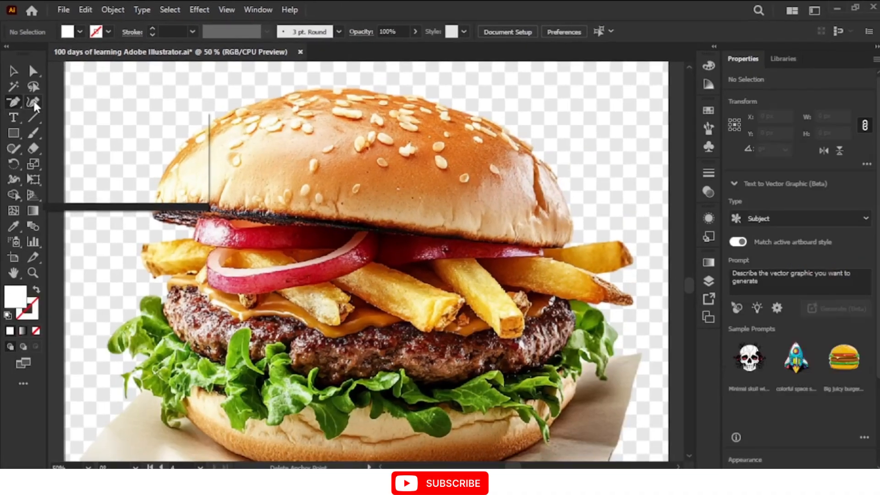
{"action": "left_click", "coordinate": [33, 102]}
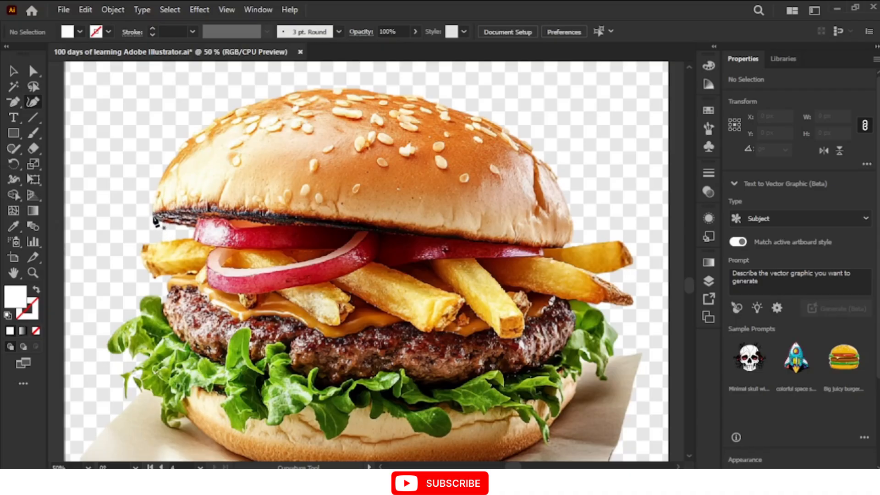
{"action": "left_click", "coordinate": [153, 216]}
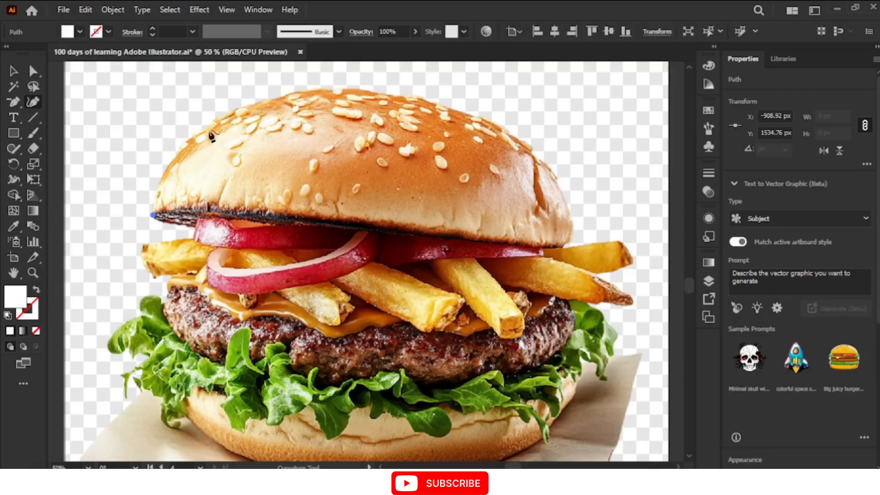
{"action": "left_click", "coordinate": [152, 216]}
{"action": "left_click", "coordinate": [184, 143]}
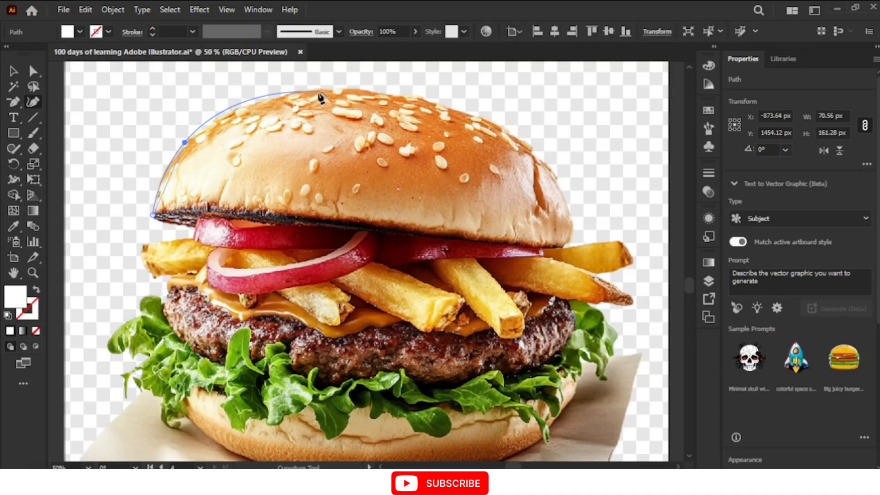
{"action": "left_click", "coordinate": [348, 92]}
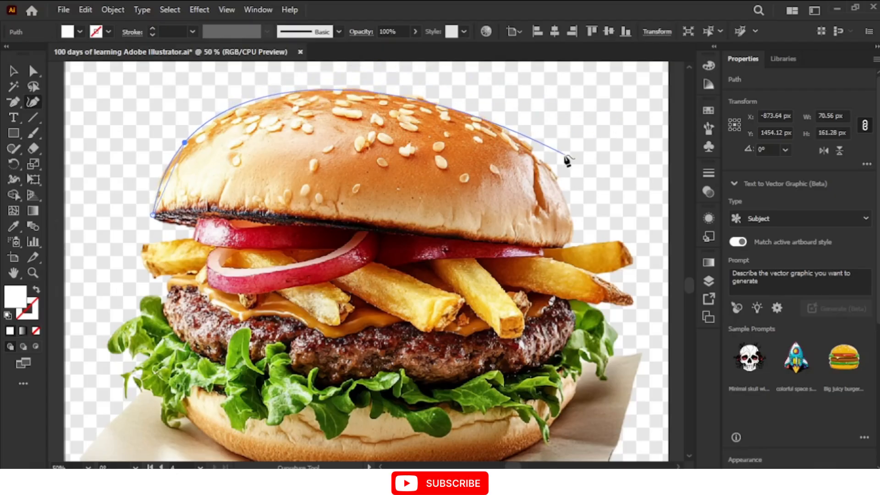
{"action": "left_click", "coordinate": [514, 133]}
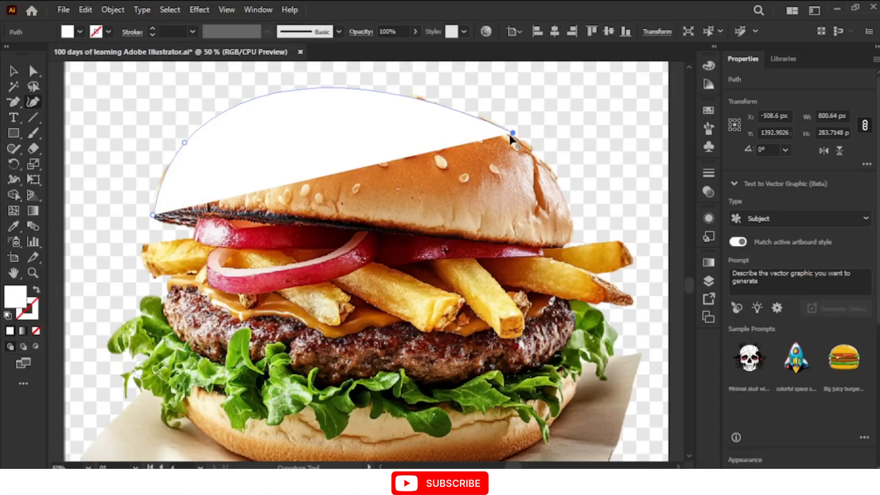
Set the bun path's stroke weight to 10 px.
{"action": "left_click_drag", "start_coordinate": [512, 137], "coordinate": [139, 27]}
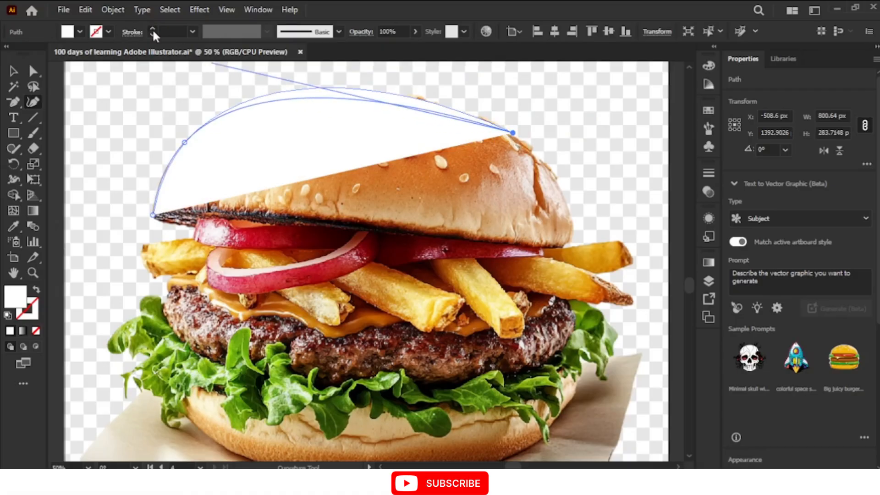
{"action": "left_click", "coordinate": [153, 29]}
{"action": "left_click", "coordinate": [152, 29]}
{"action": "left_click", "coordinate": [152, 28]}
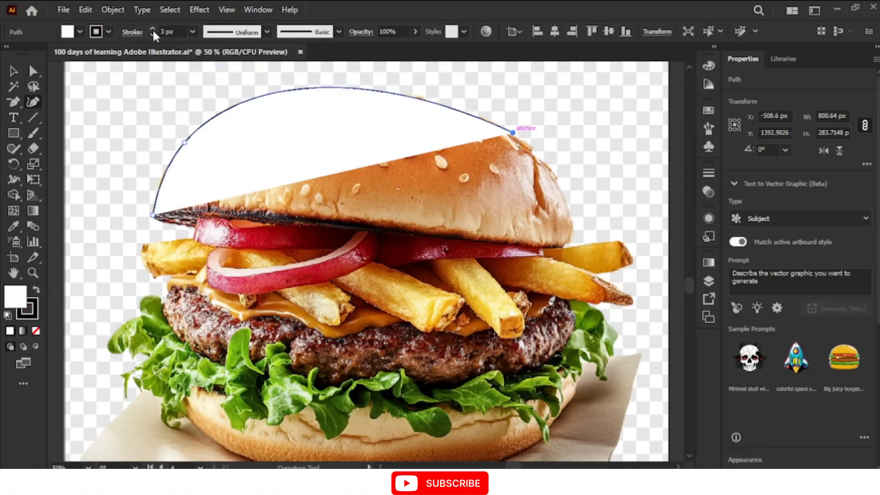
{"action": "left_click", "coordinate": [152, 29]}
{"action": "left_click", "coordinate": [152, 29]}
{"action": "left_click", "coordinate": [152, 29]}
{"action": "left_click", "coordinate": [152, 29]}
{"action": "left_click", "coordinate": [153, 29]}
{"action": "left_click", "coordinate": [152, 29]}
{"action": "left_click", "coordinate": [152, 28]}
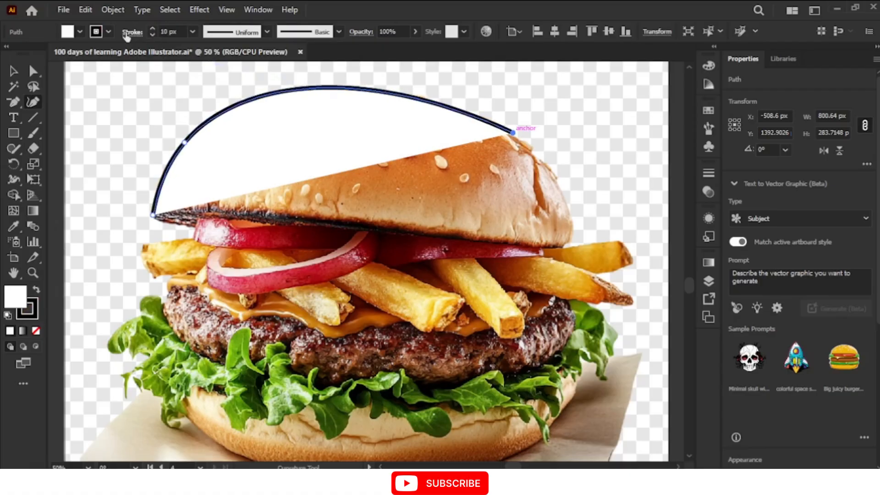
Set the bun path's fill to None.
{"action": "left_click", "coordinate": [80, 32]}
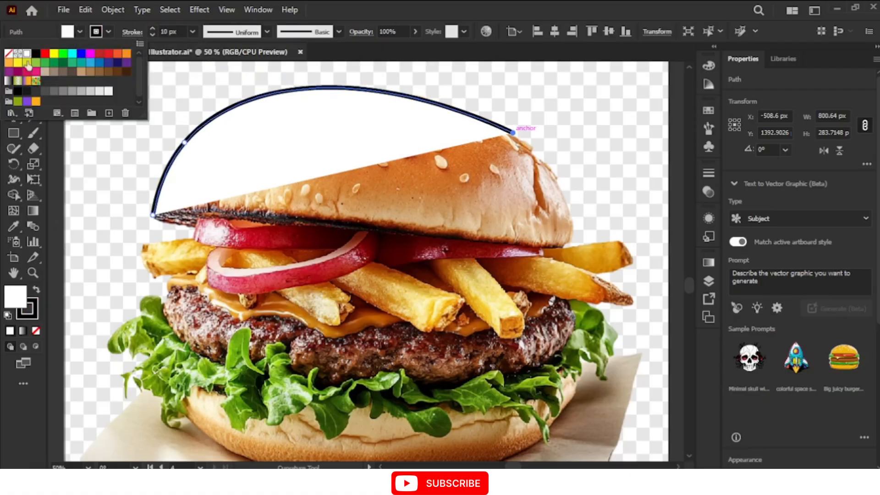
{"action": "left_click", "coordinate": [8, 54]}
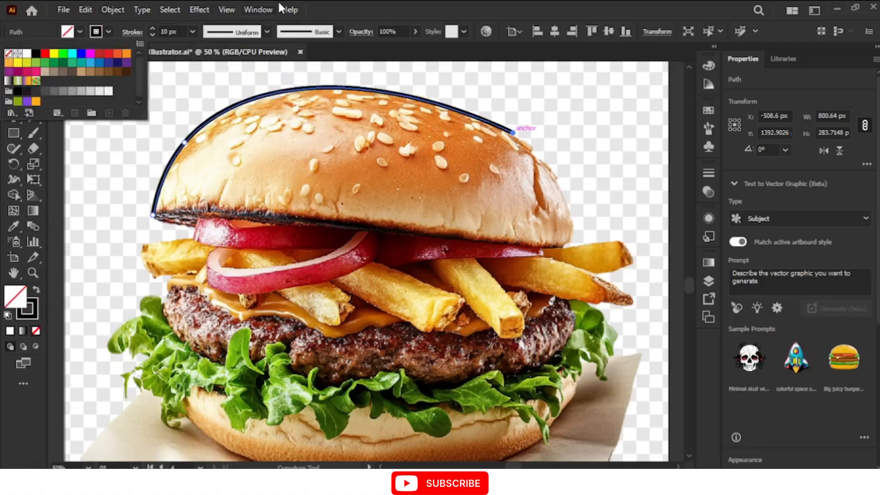
{"action": "left_click", "coordinate": [330, 7]}
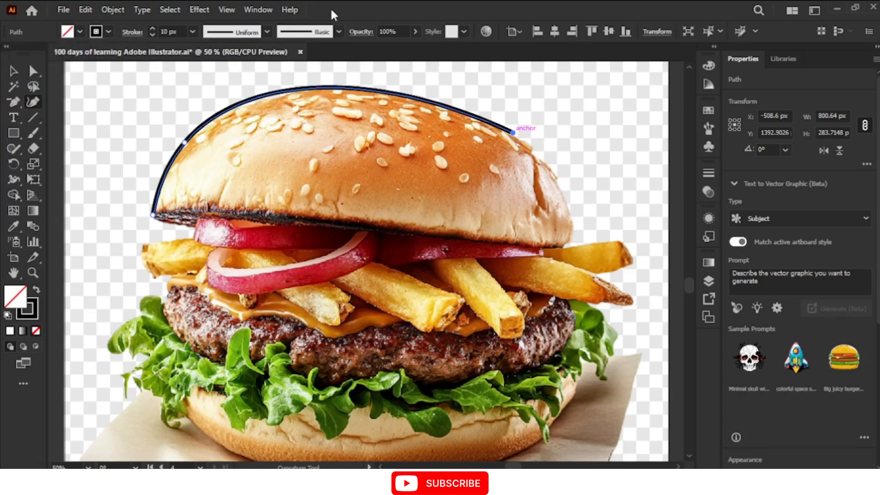
Close the bun outline with the Curvature tool down the right side and back along the underside, about 935 by 373 px overall.
{"action": "left_click", "coordinate": [562, 191]}
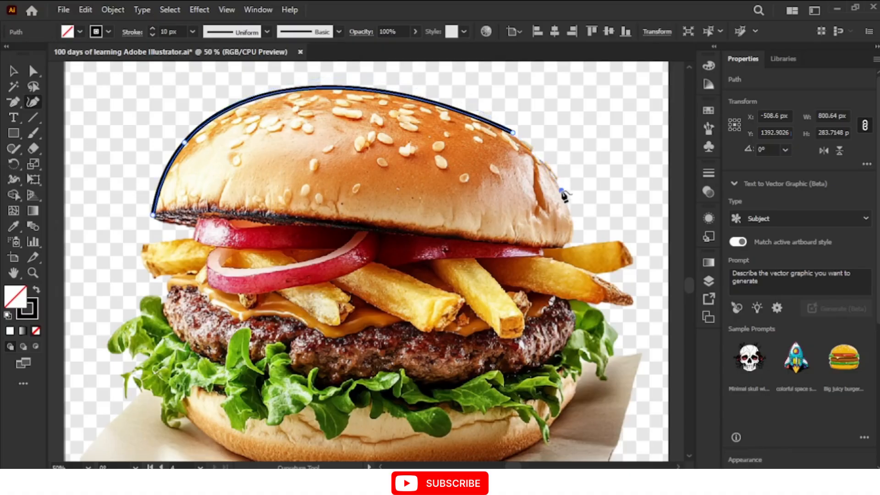
{"action": "left_click", "coordinate": [573, 226]}
{"action": "left_click", "coordinate": [568, 244]}
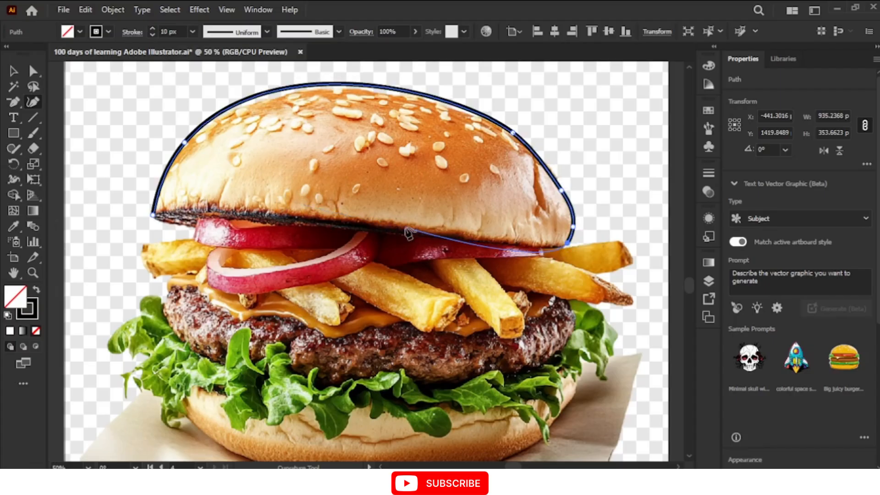
{"action": "left_click", "coordinate": [374, 231]}
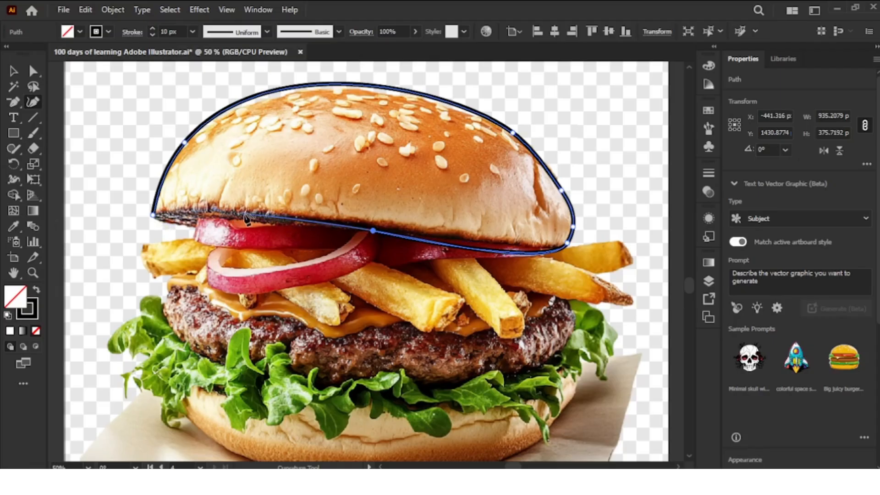
{"action": "left_click", "coordinate": [223, 220]}
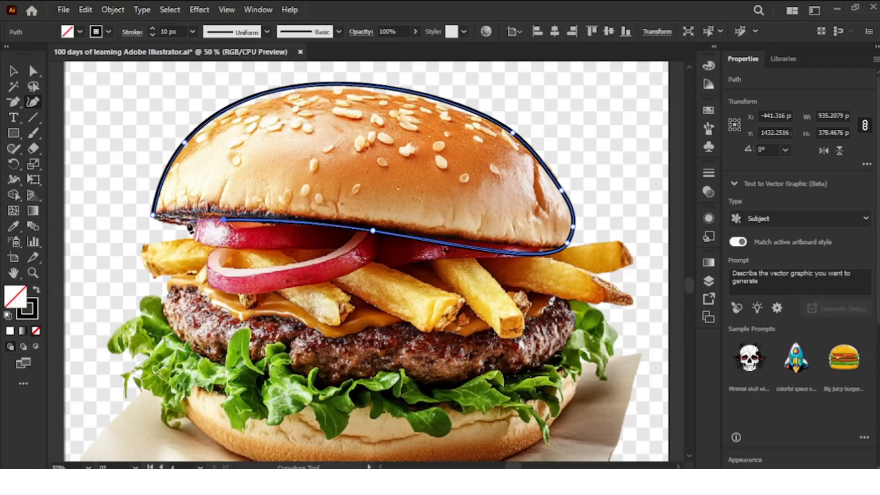
{"action": "left_click", "coordinate": [153, 219]}
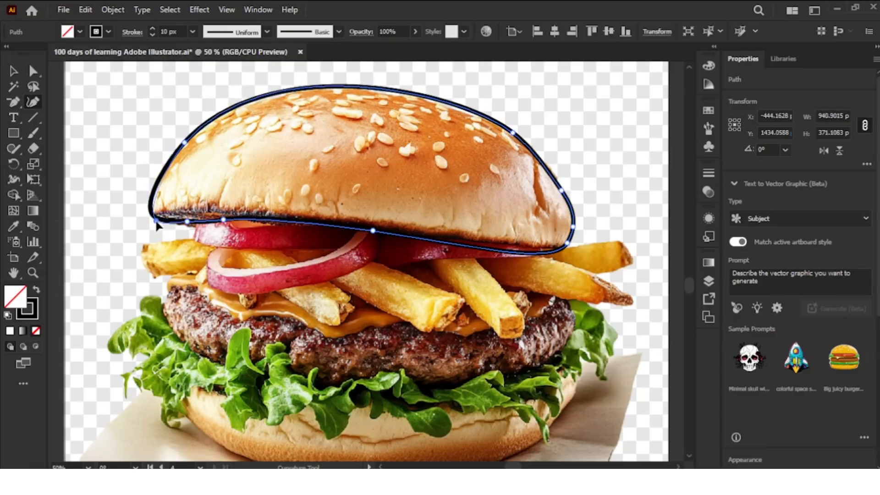
{"action": "left_click", "coordinate": [155, 220]}
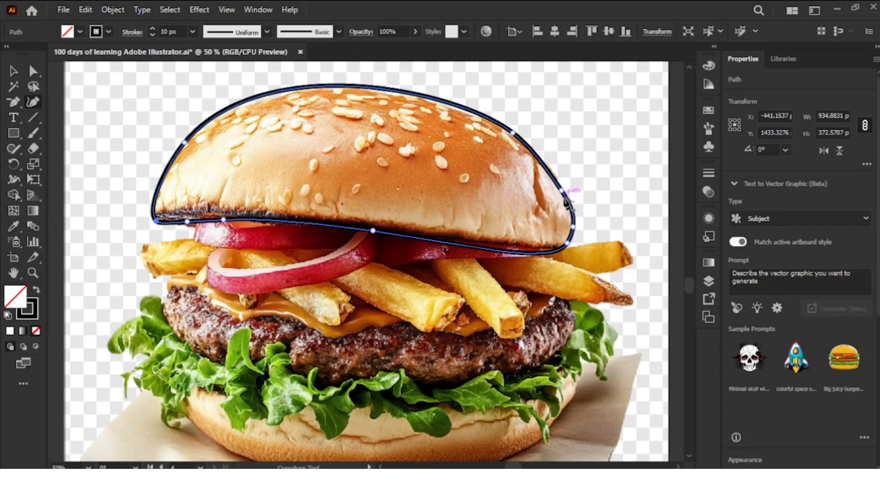
Fit the outline to the bun by adding an anchor at the crown and repositioning the right-side and middle underside anchors.
{"action": "left_click_drag", "start_coordinate": [562, 190], "coordinate": [558, 178]}
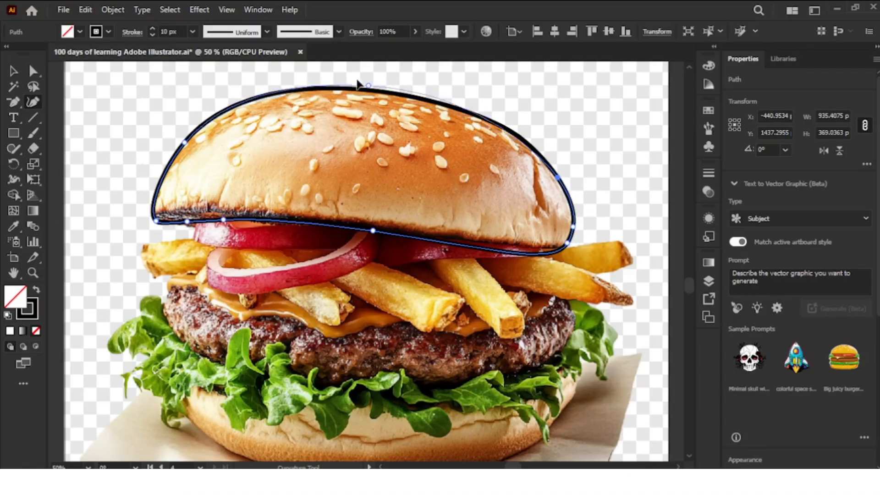
{"action": "left_click", "coordinate": [332, 87]}
{"action": "left_click_drag", "start_coordinate": [333, 88], "coordinate": [332, 88]}
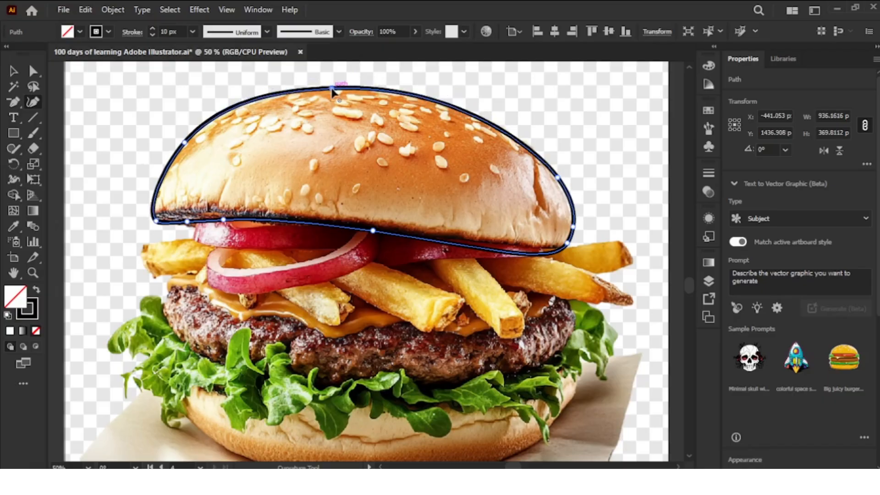
{"action": "left_click", "coordinate": [572, 226]}
{"action": "left_click_drag", "start_coordinate": [372, 231], "coordinate": [338, 227]}
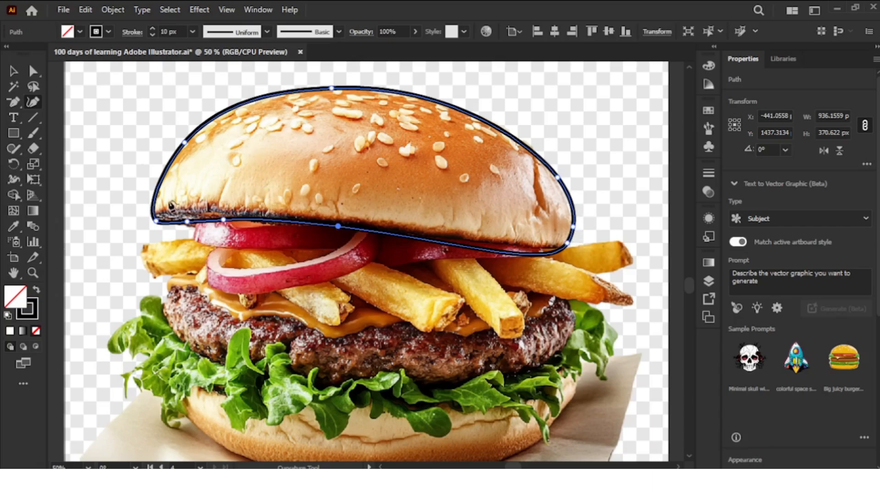
{"action": "left_click", "coordinate": [167, 201]}
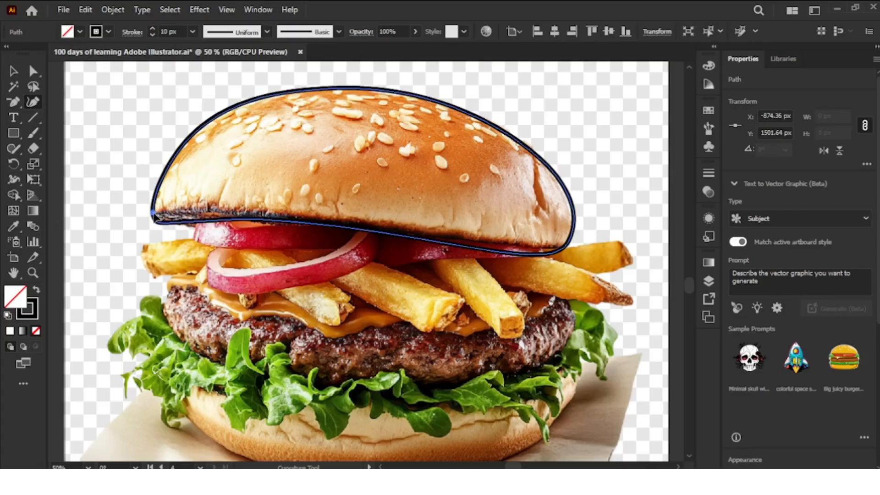
{"action": "key", "text": "ctrl+equal"}
{"action": "key", "text": "ctrl+equal"}
{"action": "key", "text": "ctrl+equal"}
{"action": "key", "text": "ctrl+equal"}
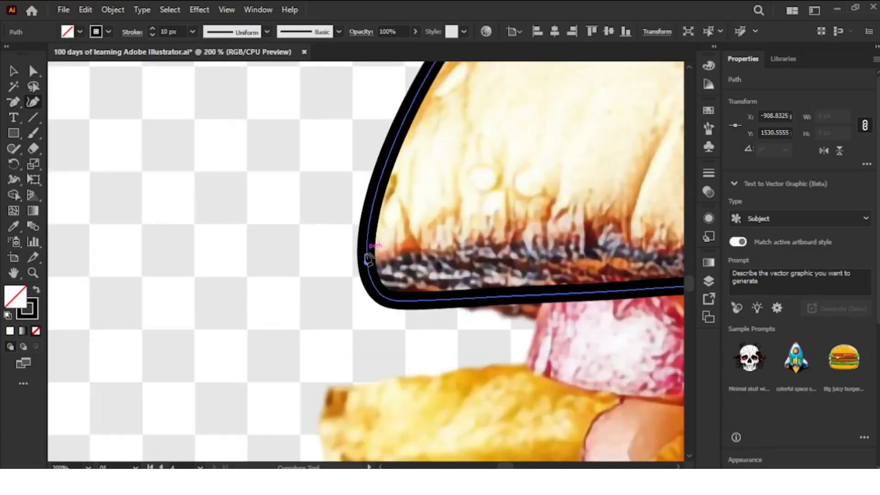
{"action": "key", "text": "ctrl+z"}
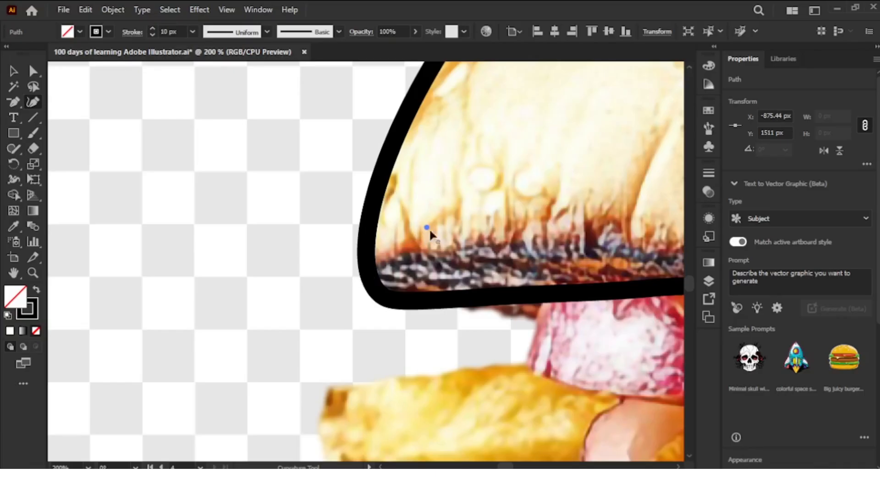
{"action": "left_click", "coordinate": [371, 275]}
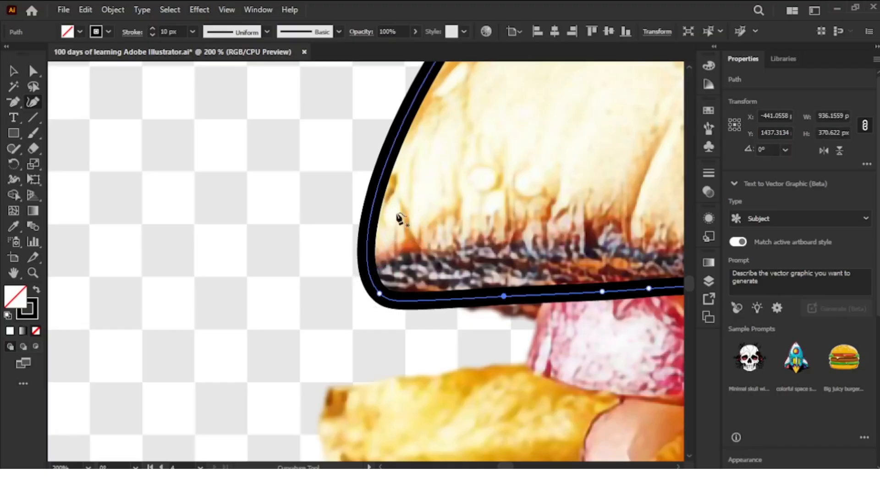
Start a second Curvature path at the bun's lower left edge and trace above the charred rim for about 526 px.
{"action": "left_click", "coordinate": [412, 239]}
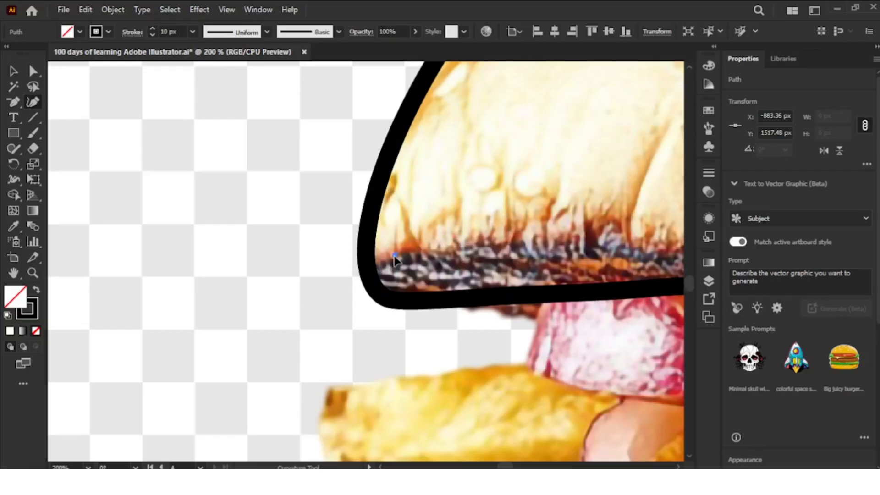
{"action": "left_click_drag", "start_coordinate": [394, 255], "coordinate": [367, 272]}
{"action": "key", "text": "ctrl+minus"}
{"action": "key", "text": "ctrl+minus"}
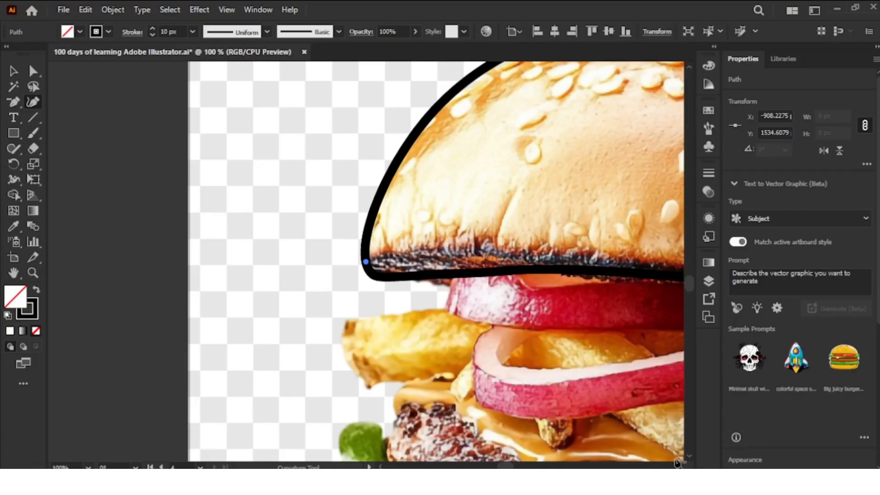
{"action": "scroll", "coordinate": [435, 261], "scroll_direction": "right", "scroll_amount": 5}
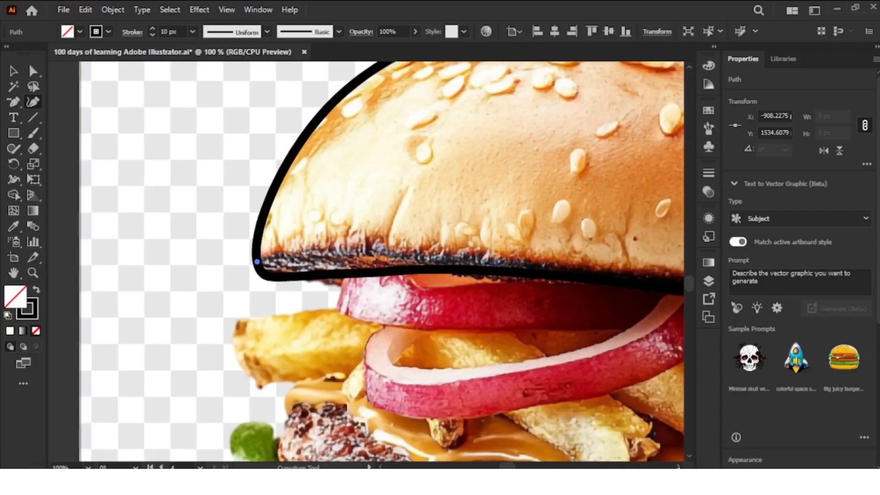
{"action": "scroll", "coordinate": [421, 262], "scroll_direction": "right", "scroll_amount": 3}
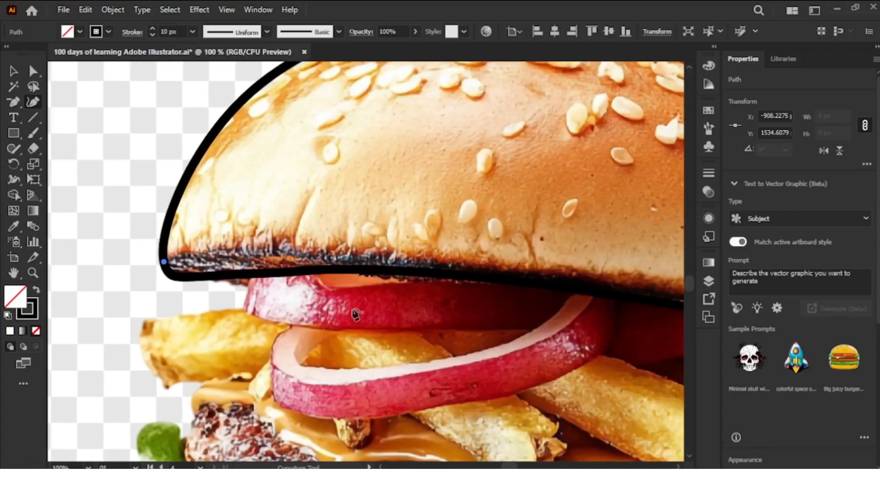
{"action": "left_click", "coordinate": [271, 256]}
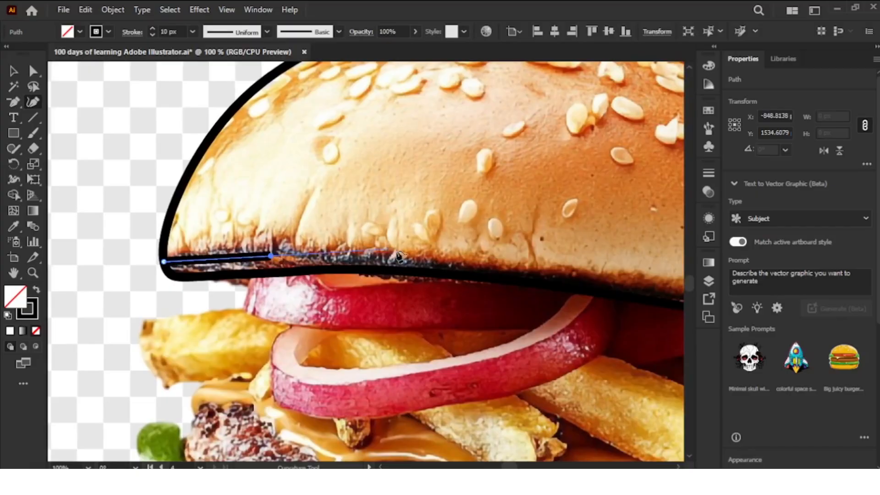
{"action": "left_click", "coordinate": [425, 254]}
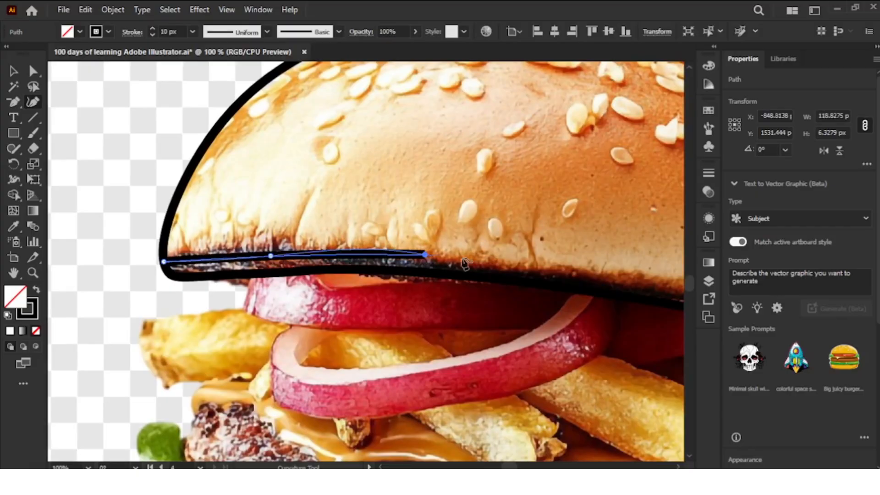
{"action": "left_click", "coordinate": [637, 284]}
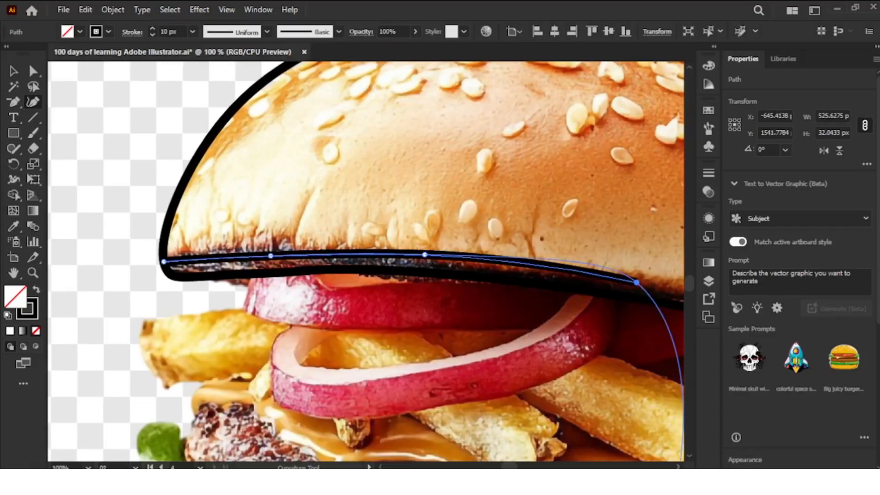
Extend the rim path along the rest of the charred edge to the bun outline's lower right corner, about 918 px wide overall.
{"action": "scroll", "coordinate": [367, 261], "scroll_direction": "right", "scroll_amount": 2}
{"action": "scroll", "coordinate": [366, 261], "scroll_direction": "right", "scroll_amount": 10}
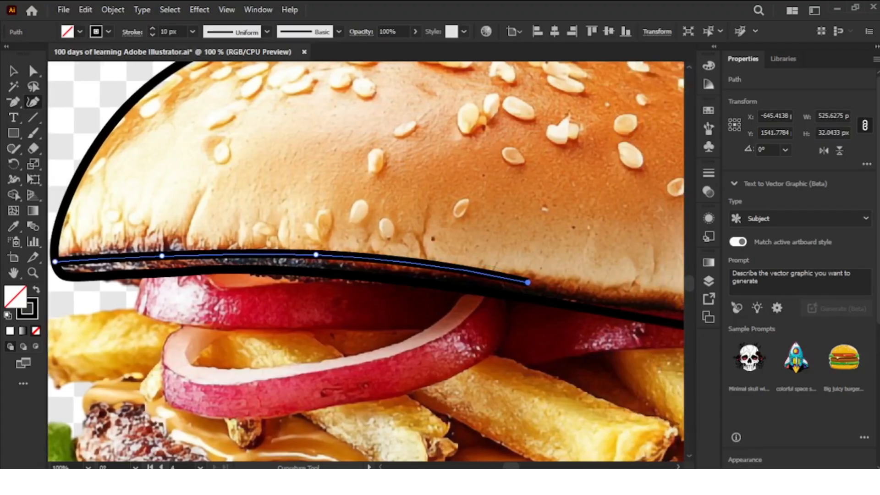
{"action": "scroll", "coordinate": [366, 261], "scroll_direction": "right", "scroll_amount": 7}
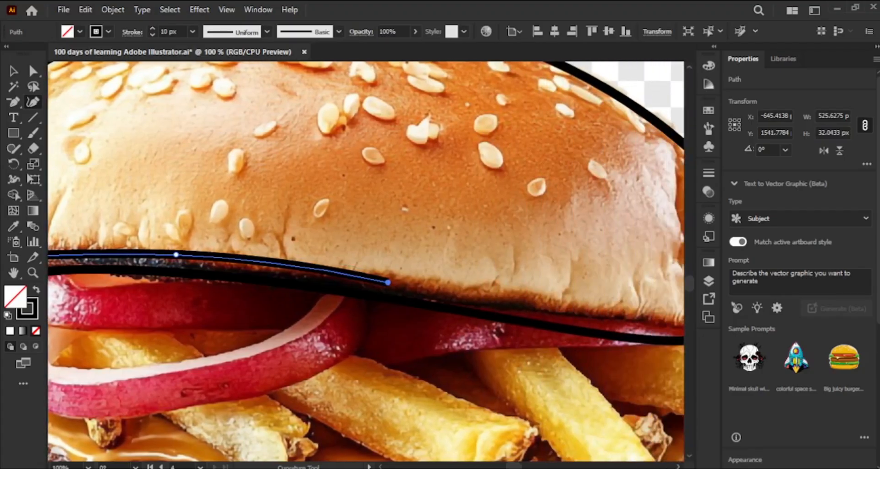
{"action": "key", "text": "ctrl+minus"}
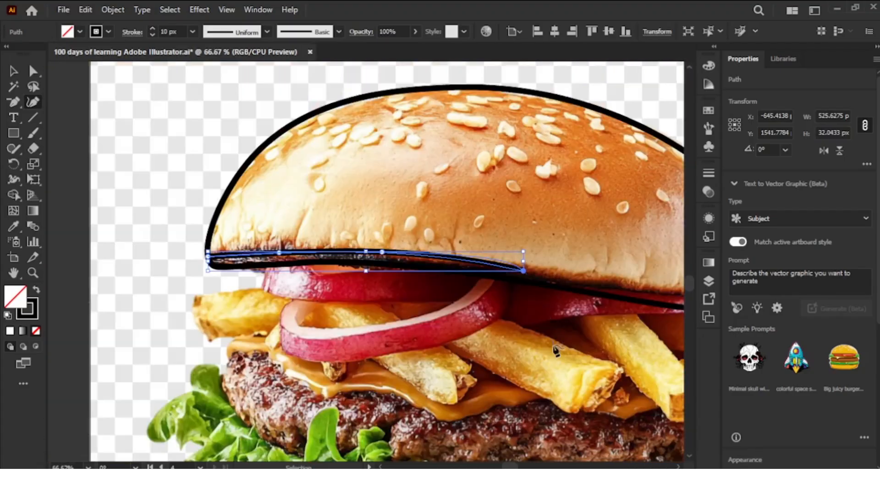
{"action": "left_click", "coordinate": [676, 460]}
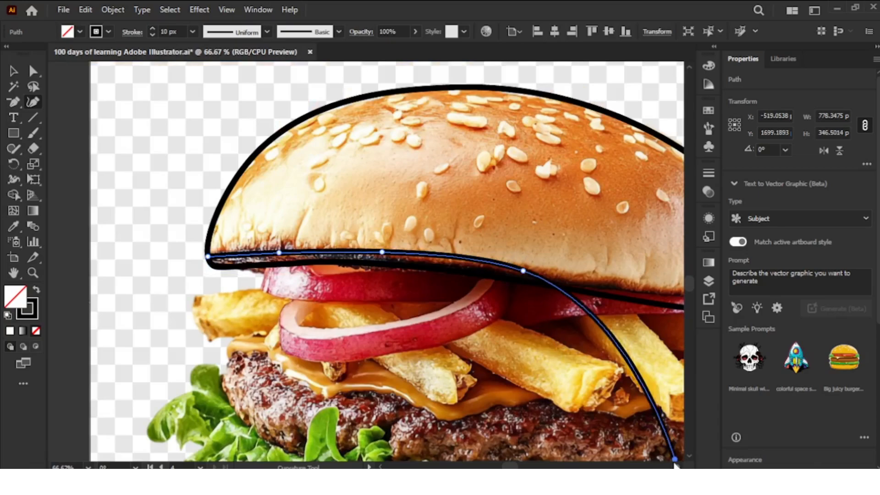
{"action": "key", "text": "ctrl+z"}
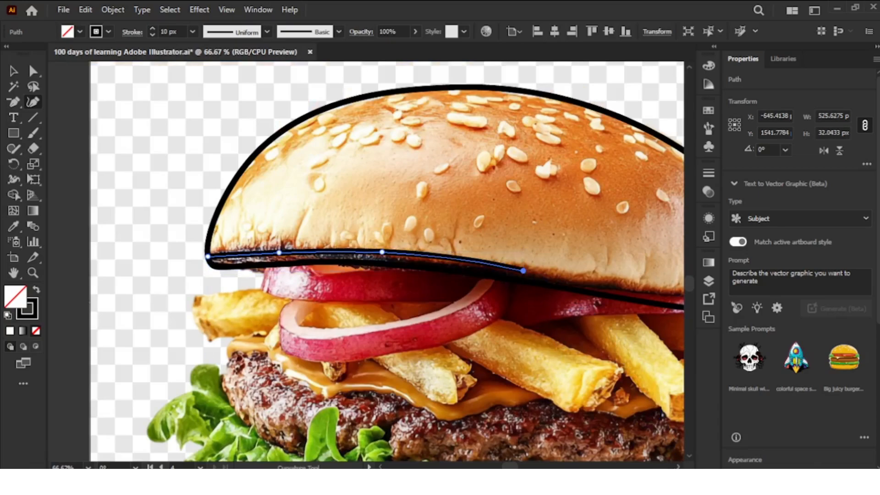
{"action": "scroll", "coordinate": [366, 261], "scroll_direction": "right", "scroll_amount": 6}
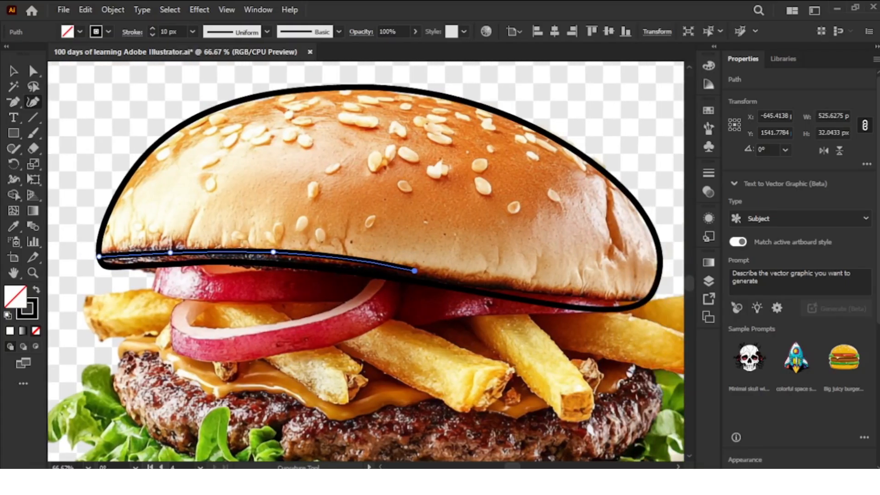
{"action": "left_click", "coordinate": [565, 294]}
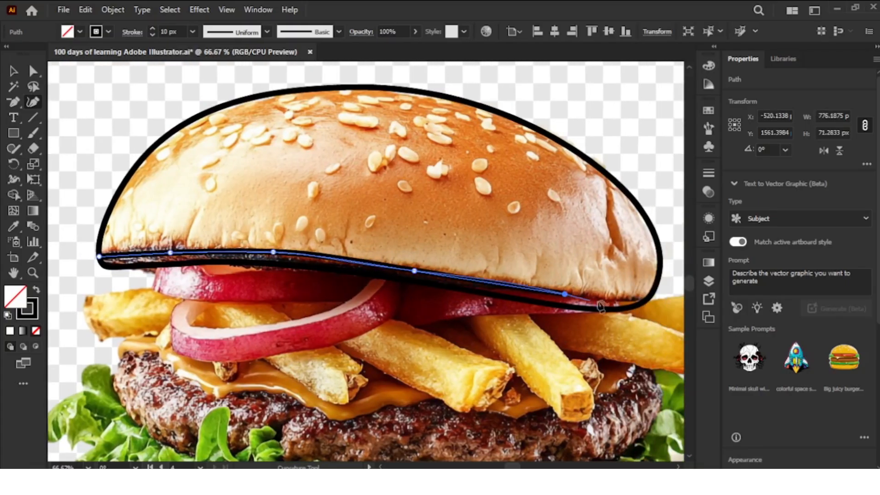
{"action": "left_click", "coordinate": [631, 298]}
{"action": "left_click_drag", "start_coordinate": [631, 301], "coordinate": [650, 291]}
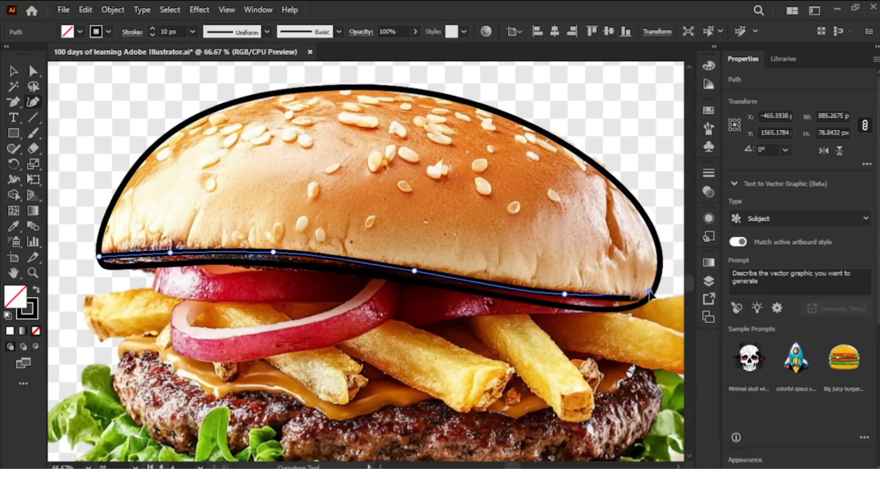
Try to pull the bun outline's underside up by adding and moving anchor points beneath its middle and right half.
{"action": "left_click", "coordinate": [564, 307]}
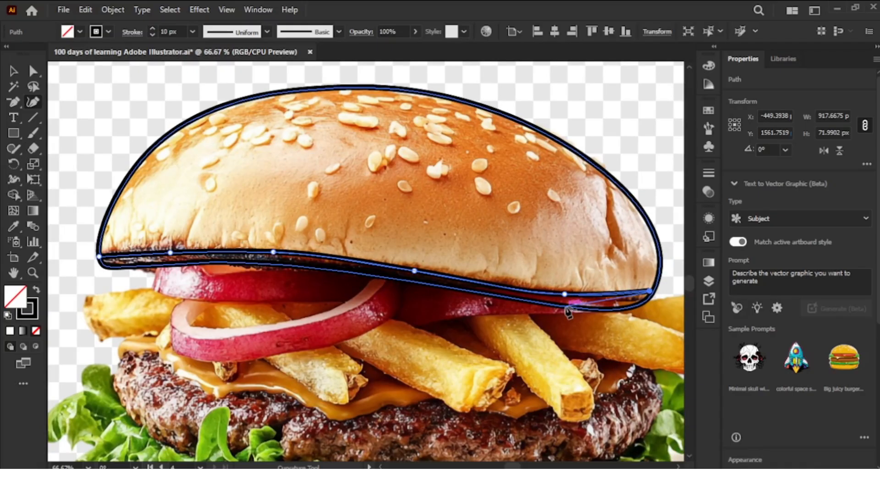
{"action": "left_click_drag", "start_coordinate": [564, 307], "coordinate": [563, 298]}
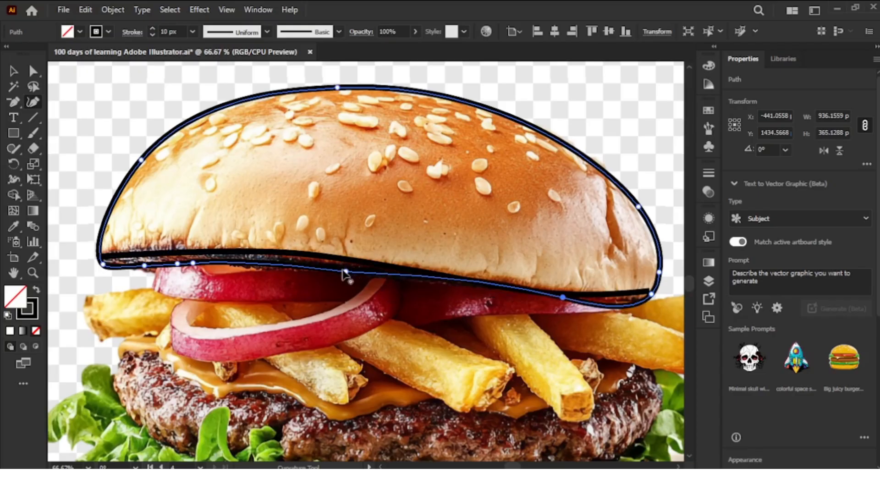
{"action": "left_click", "coordinate": [374, 273]}
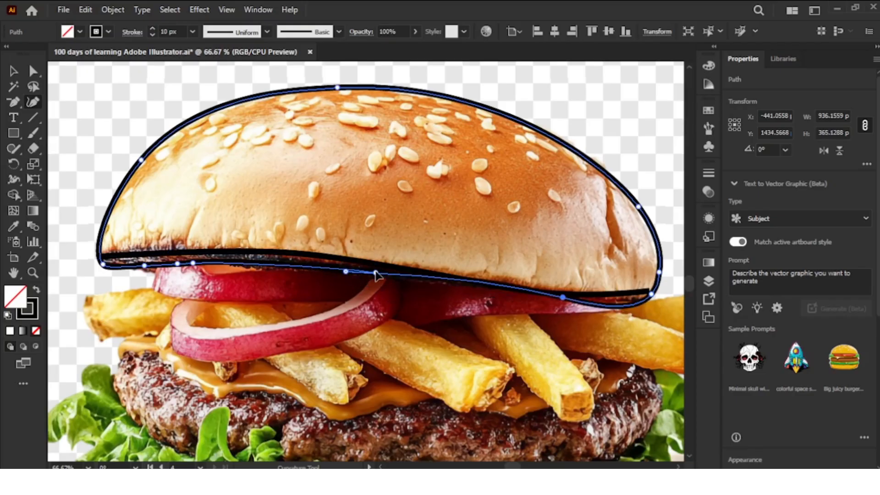
{"action": "left_click_drag", "start_coordinate": [375, 273], "coordinate": [393, 277]}
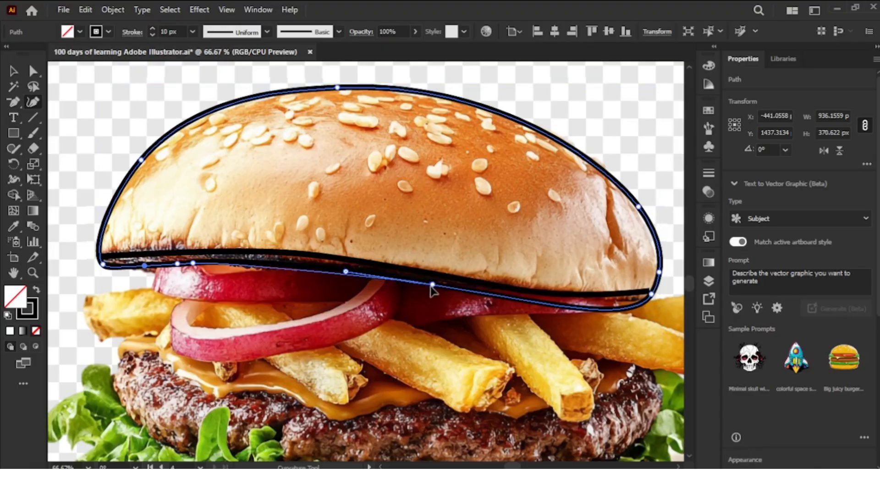
Reposition the two middle underside anchors of the bun outline and remove the right one with the Delete Anchor Point tool.
{"action": "left_click_drag", "start_coordinate": [297, 266], "coordinate": [516, 299]}
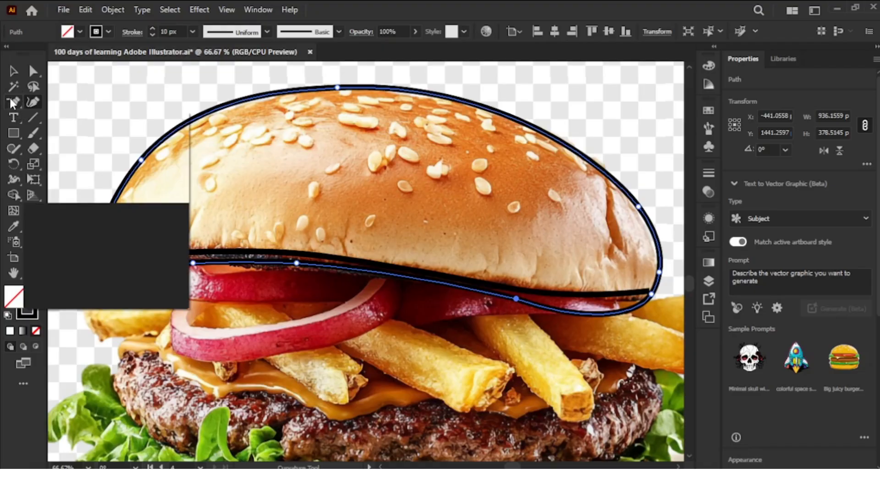
{"action": "left_click_drag", "start_coordinate": [13, 103], "coordinate": [77, 136]}
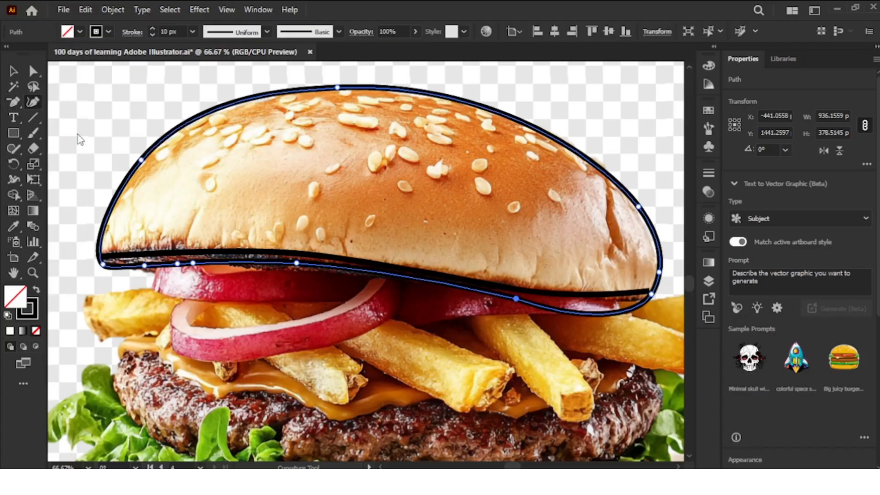
{"action": "left_click", "coordinate": [516, 302]}
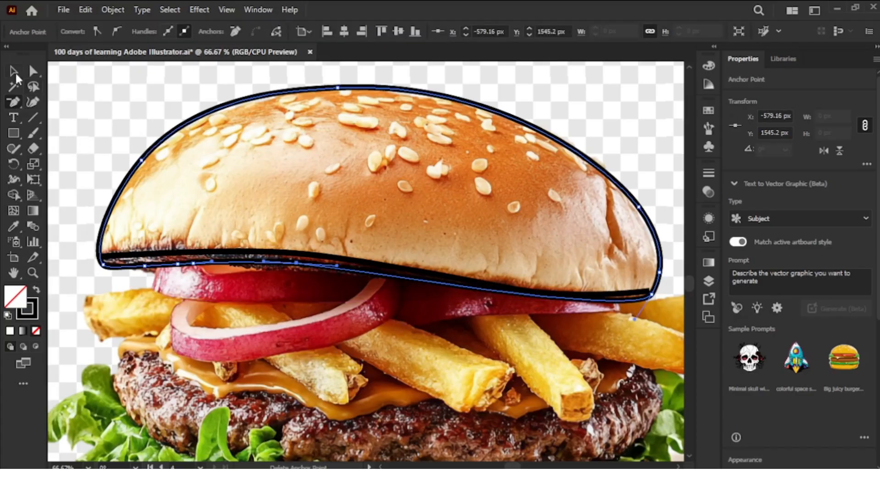
Move the right endpoint of the charred rim path onto the bun outline's lower right corner with the Curvature tool.
{"action": "left_click", "coordinate": [34, 103]}
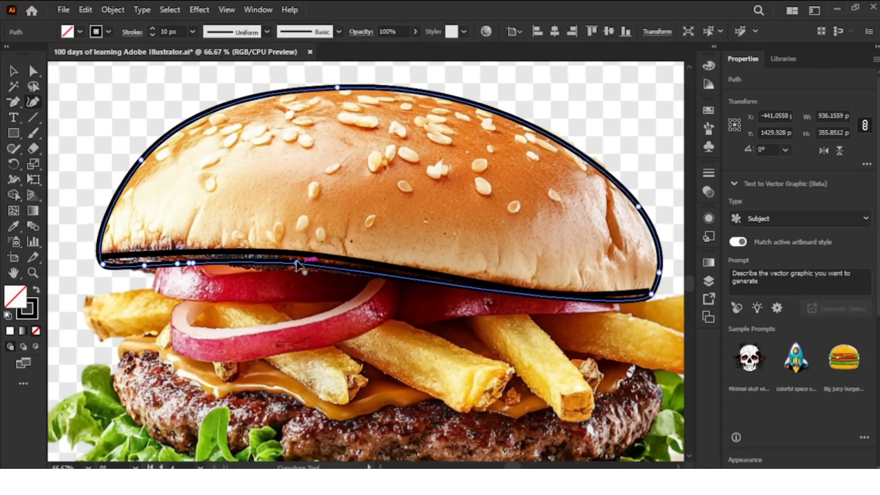
{"action": "left_click", "coordinate": [649, 295]}
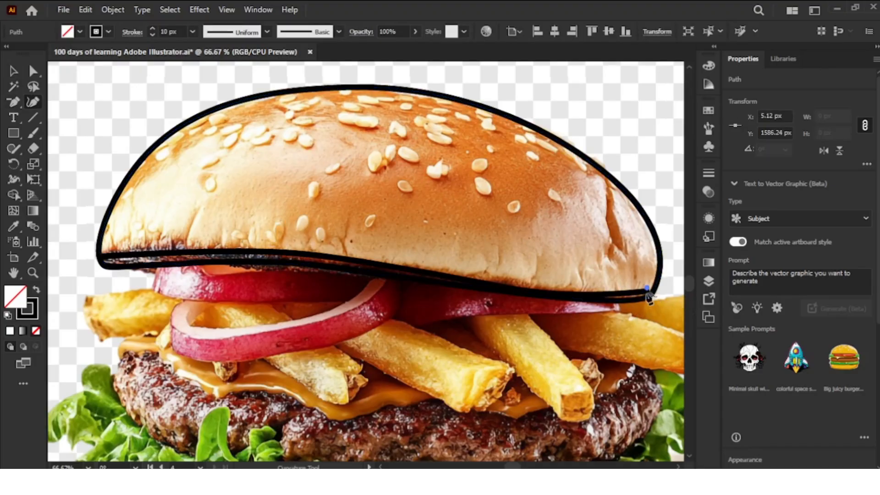
{"action": "left_click", "coordinate": [647, 296]}
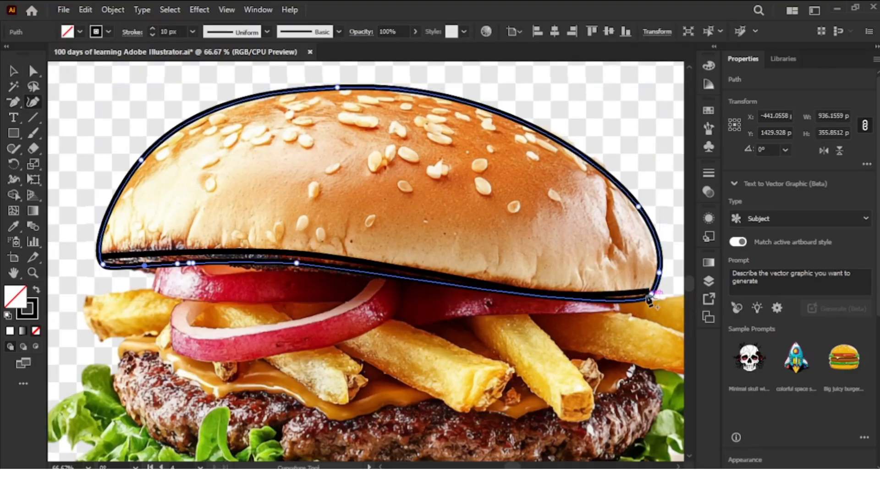
{"action": "left_click", "coordinate": [625, 293]}
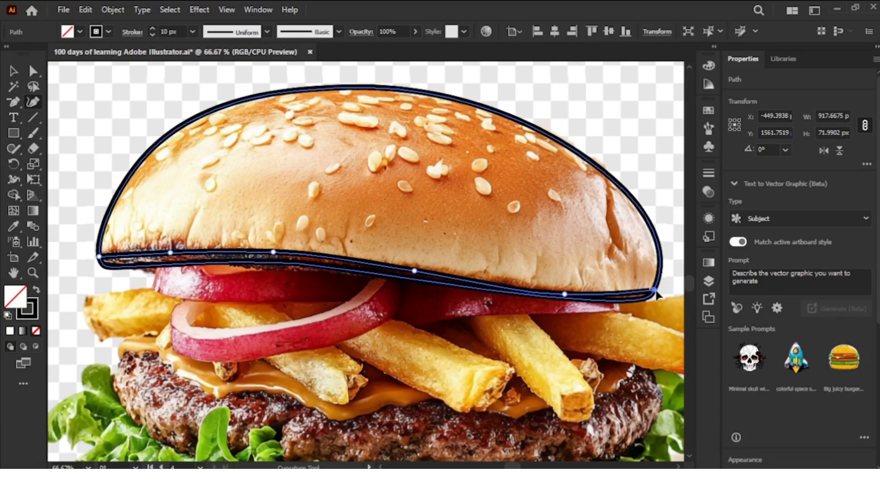
{"action": "left_click_drag", "start_coordinate": [657, 291], "coordinate": [652, 295]}
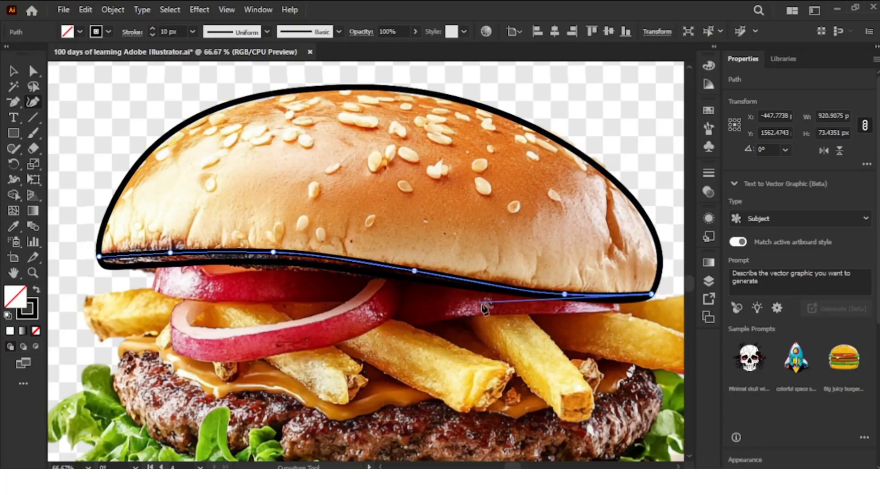
Trace the left and lower edges of the upper onion slice beneath the bun as a Curvature path about 325 px wide.
{"action": "scroll", "coordinate": [492, 319], "scroll_direction": "down", "scroll_amount": 3}
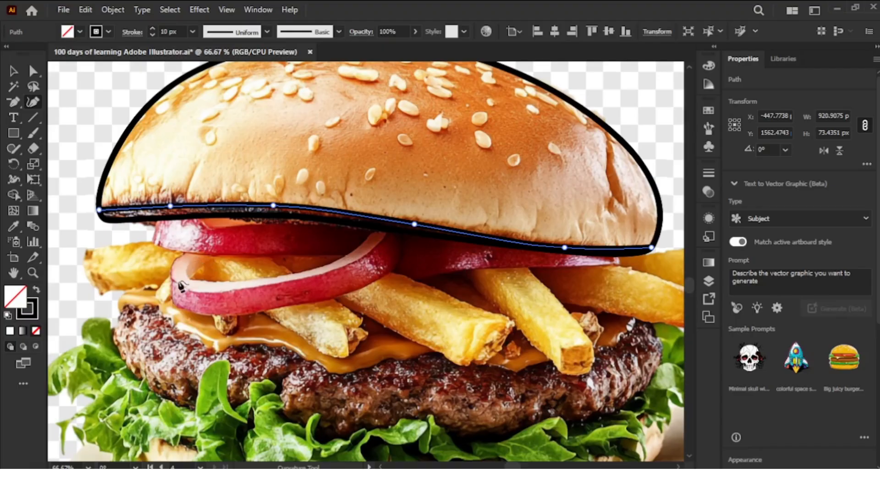
{"action": "left_click", "coordinate": [153, 228]}
{"action": "left_click_drag", "start_coordinate": [153, 228], "coordinate": [158, 219]}
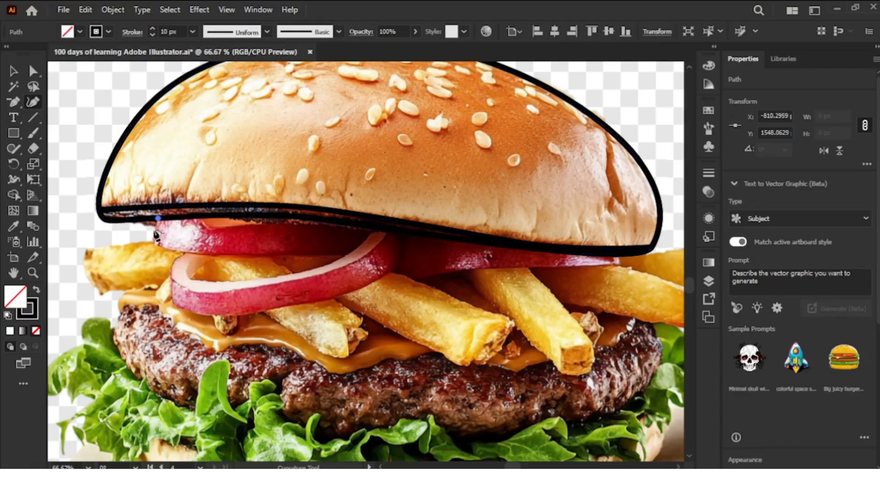
{"action": "left_click", "coordinate": [154, 239]}
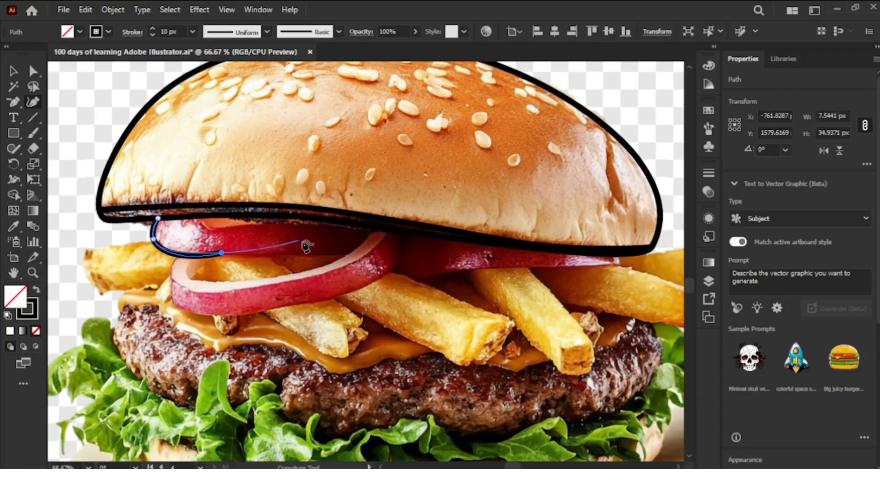
{"action": "left_click", "coordinate": [325, 255]}
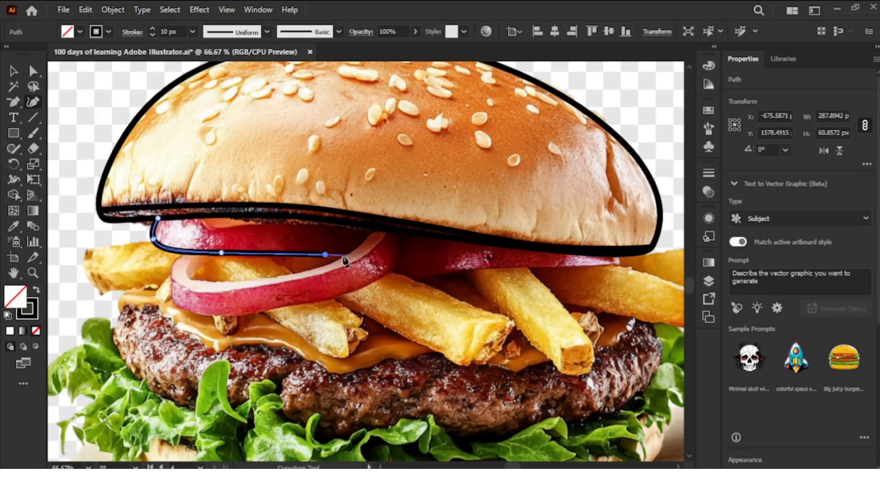
{"action": "left_click", "coordinate": [347, 252]}
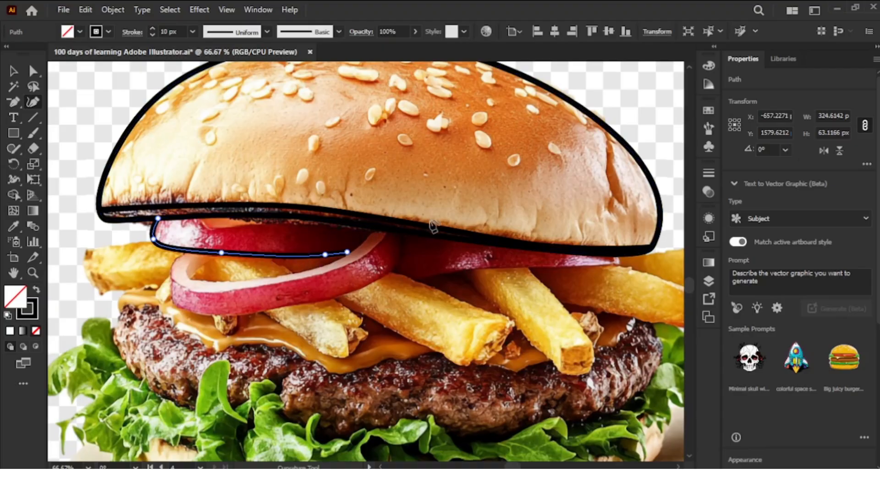
{"action": "key", "text": "Escape"}
Trace the inner opening of the front onion ring from the bun's underside round to the upper slice, about 308 px wide, and refine its left anchors.
{"action": "left_click", "coordinate": [374, 256]}
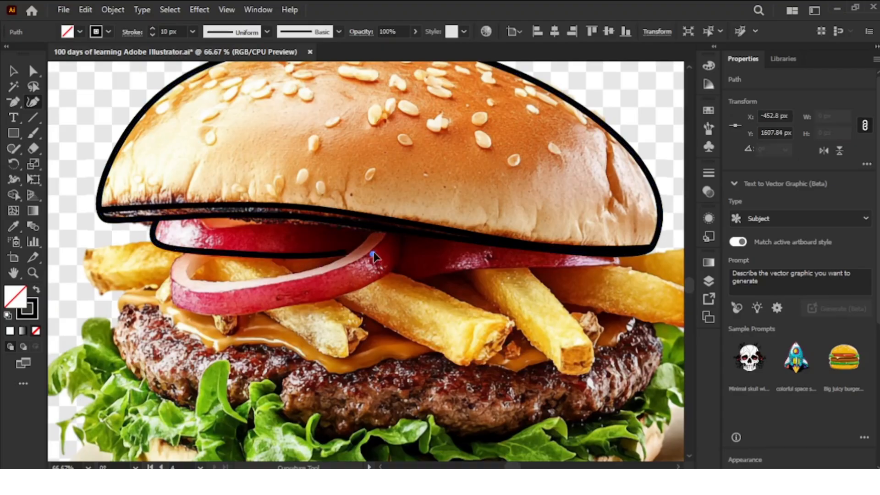
{"action": "left_click_drag", "start_coordinate": [374, 233], "coordinate": [373, 227]}
{"action": "left_click", "coordinate": [362, 239]}
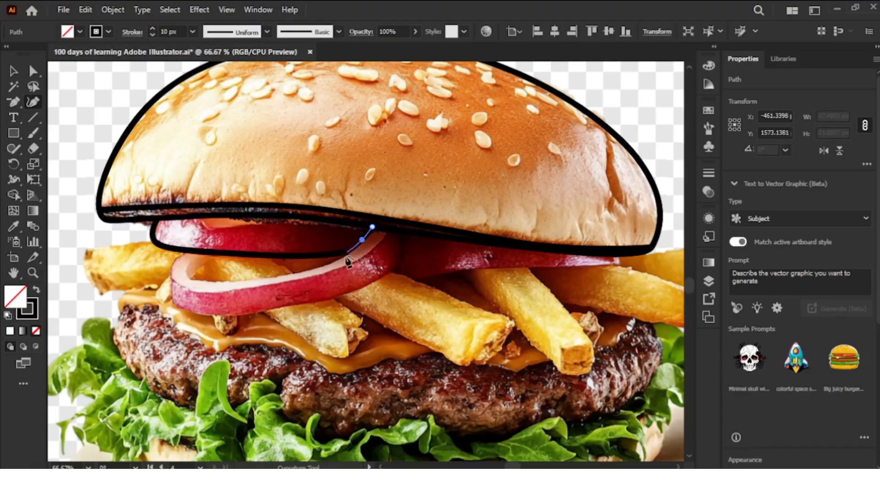
{"action": "left_click", "coordinate": [312, 267]}
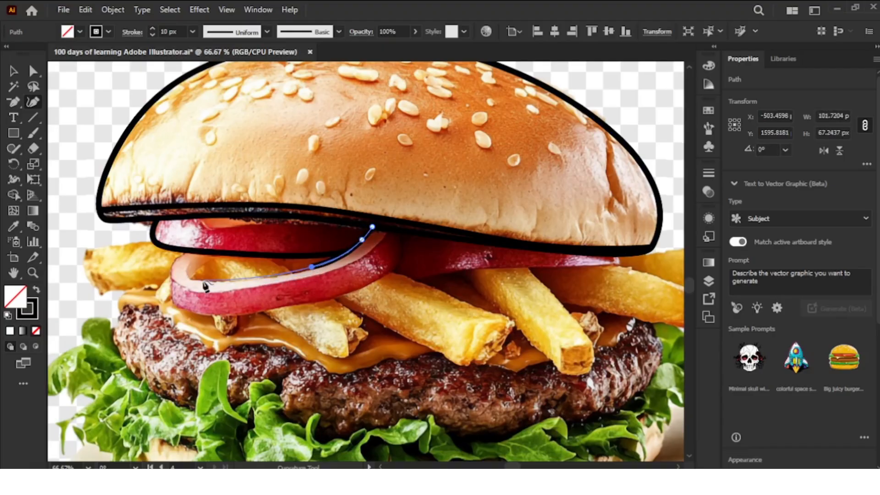
{"action": "left_click", "coordinate": [200, 280]}
{"action": "left_click", "coordinate": [183, 274]}
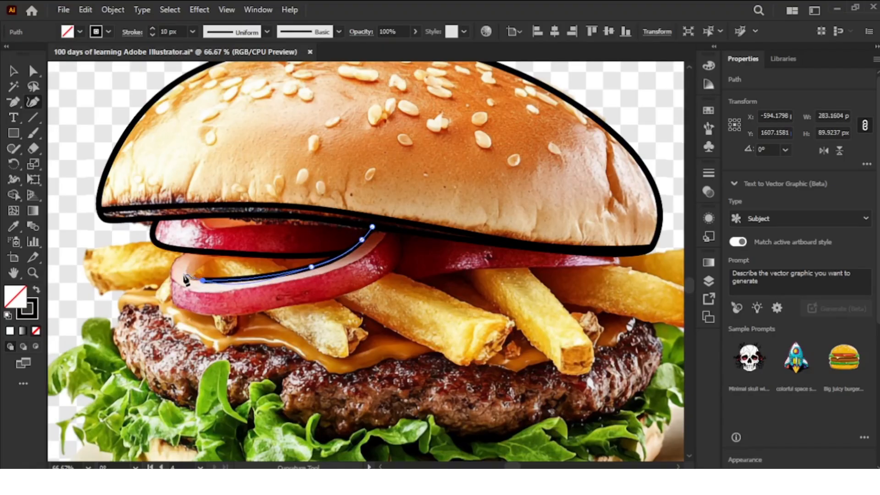
{"action": "left_click", "coordinate": [219, 239]}
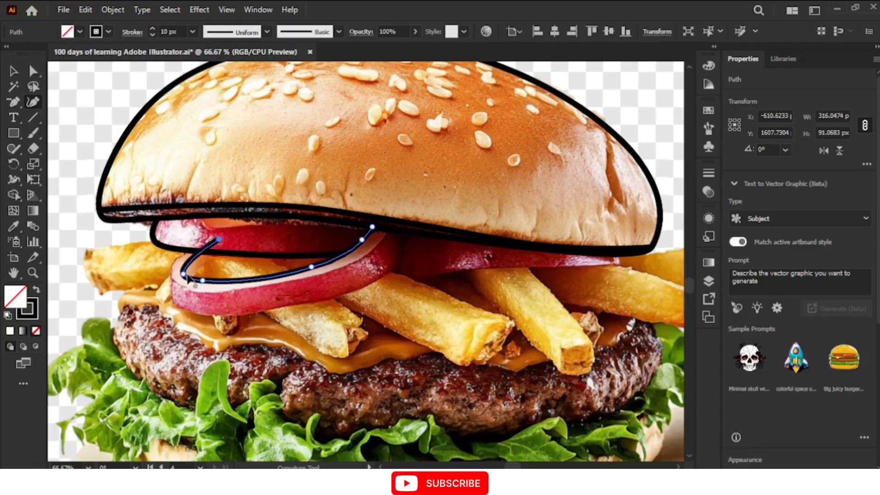
{"action": "left_click_drag", "start_coordinate": [183, 275], "coordinate": [222, 282]}
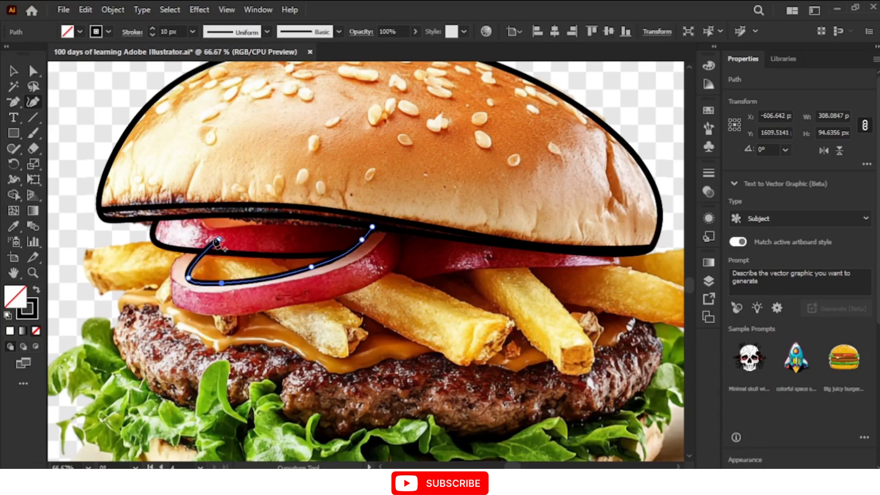
{"action": "left_click_drag", "start_coordinate": [220, 241], "coordinate": [206, 252]}
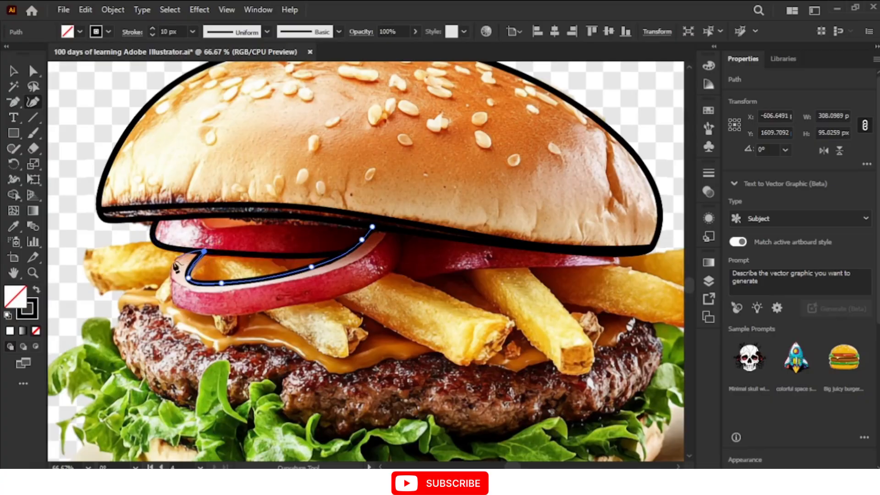
Add a short curved line about 34 by 51 px inside the left end of the front onion ring's opening.
{"action": "left_click", "coordinate": [202, 267]}
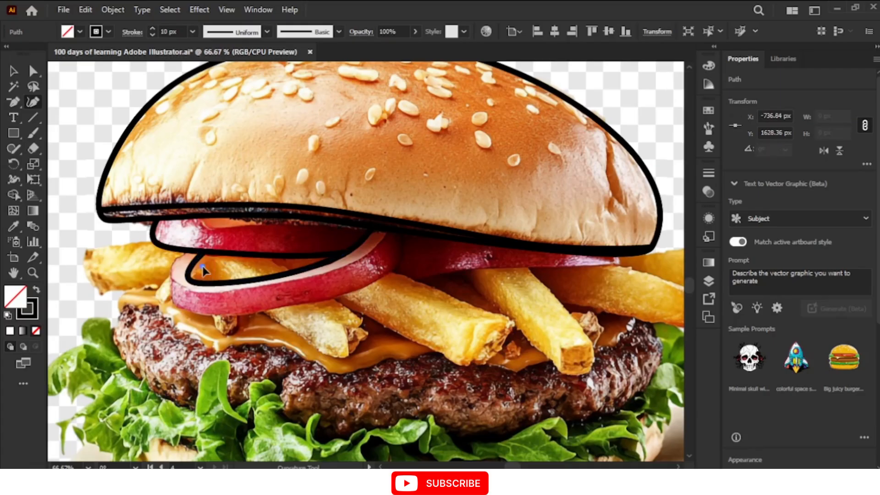
{"action": "left_click_drag", "start_coordinate": [213, 258], "coordinate": [215, 252]}
{"action": "left_click", "coordinate": [203, 262]}
{"action": "left_click", "coordinate": [197, 294]}
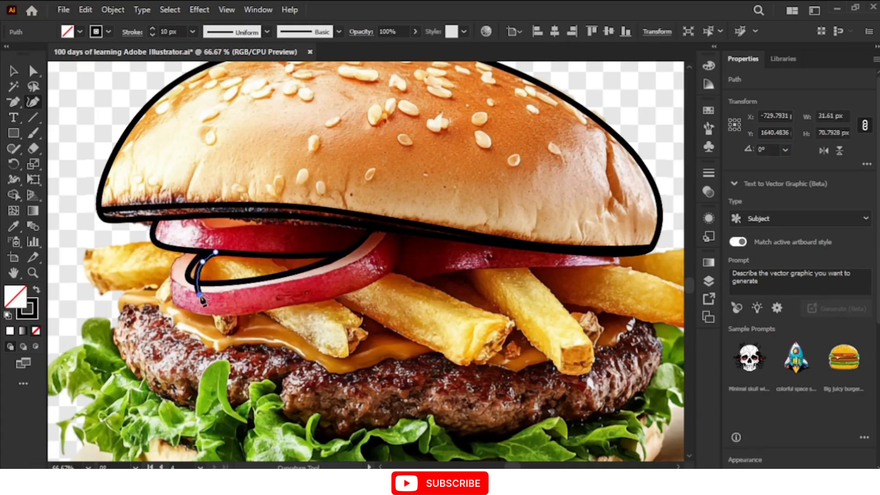
{"action": "left_click_drag", "start_coordinate": [197, 293], "coordinate": [196, 282]}
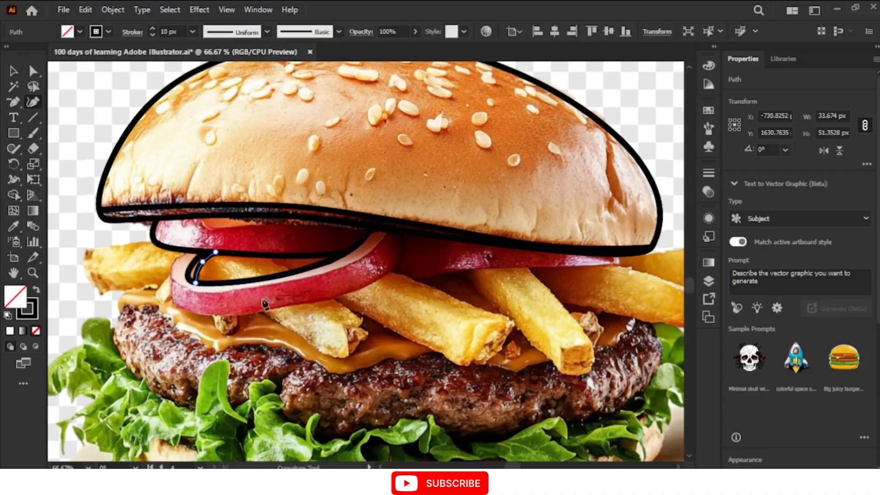
{"action": "key", "text": "ctrl+equal"}
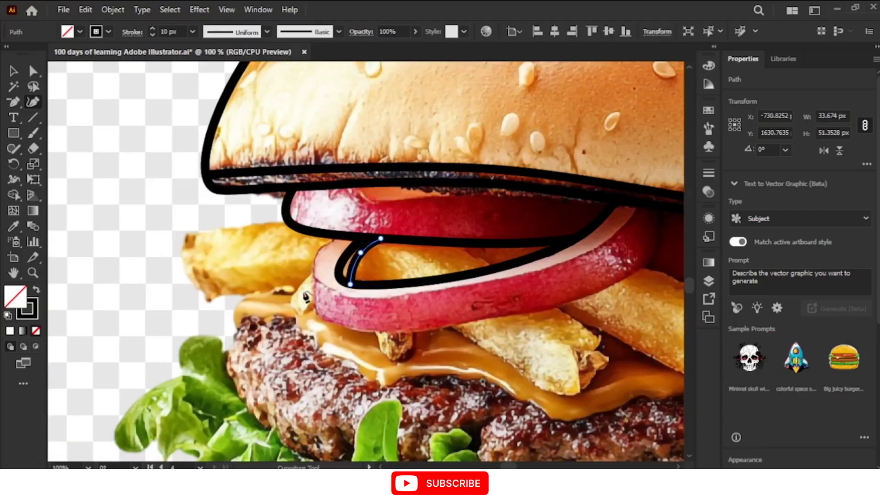
{"action": "key", "text": "Escape"}
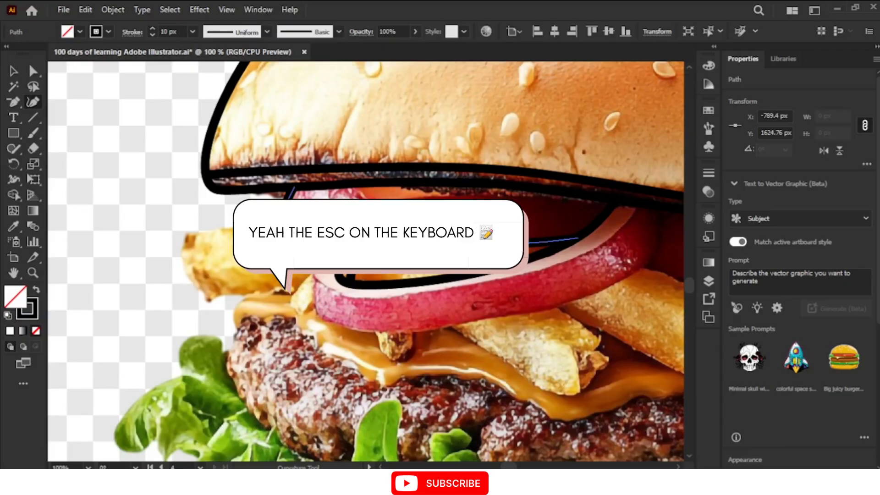
Trace the outer edge of the front onion ring's pale upper face from its left end rightward for about 345 px.
{"action": "left_click", "coordinate": [337, 236]}
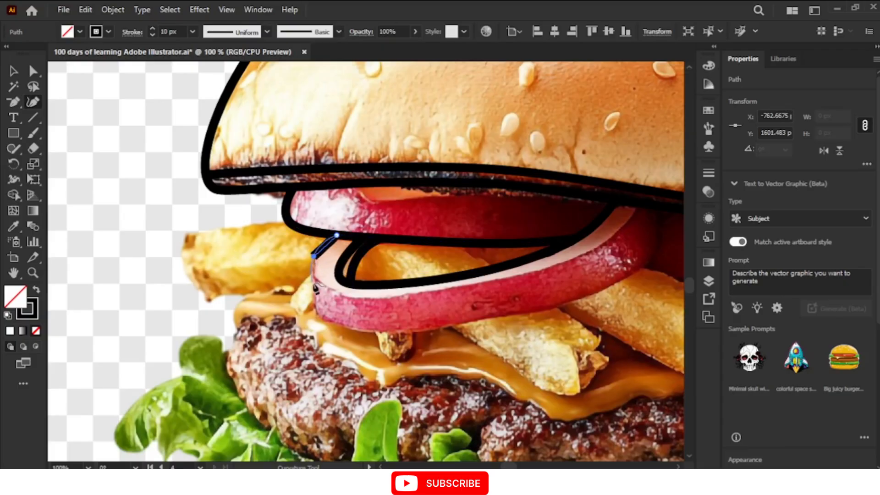
{"action": "left_click", "coordinate": [313, 256]}
{"action": "left_click", "coordinate": [323, 285]}
{"action": "left_click", "coordinate": [410, 297]}
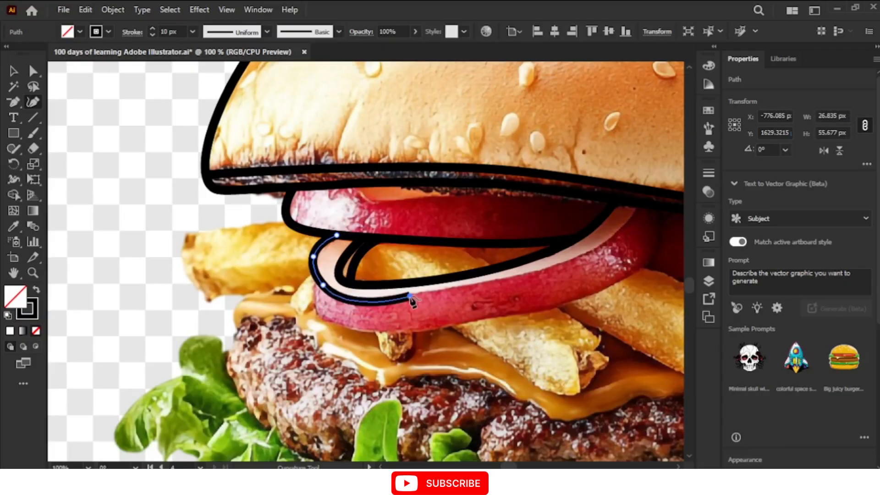
{"action": "left_click", "coordinate": [573, 259]}
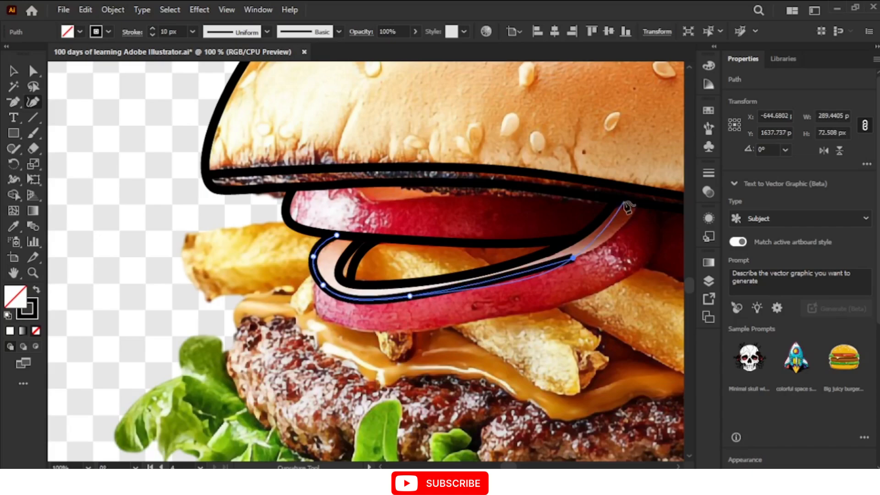
{"action": "left_click", "coordinate": [620, 229]}
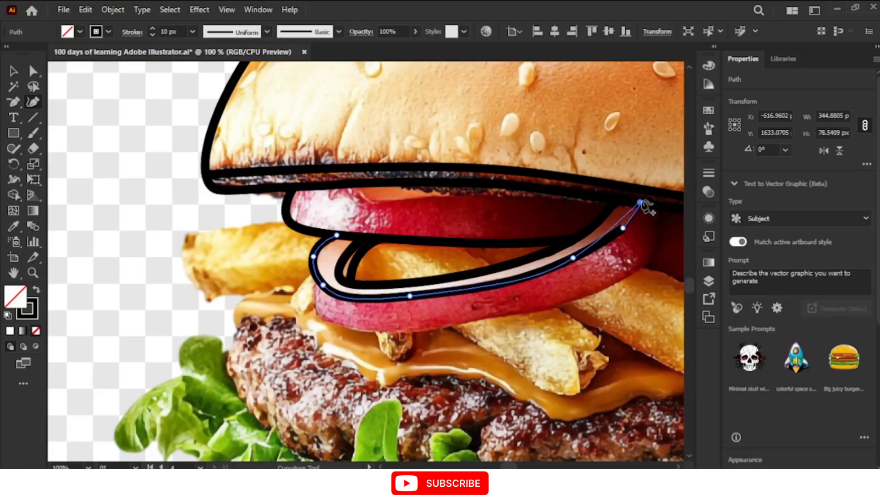
Extend the pale face's edge line to the bun's underside, about 365 px wide overall, and shift its right-hand anchor to smooth the curve.
{"action": "left_click", "coordinate": [640, 202]}
{"action": "key", "text": "ctrl+z"}
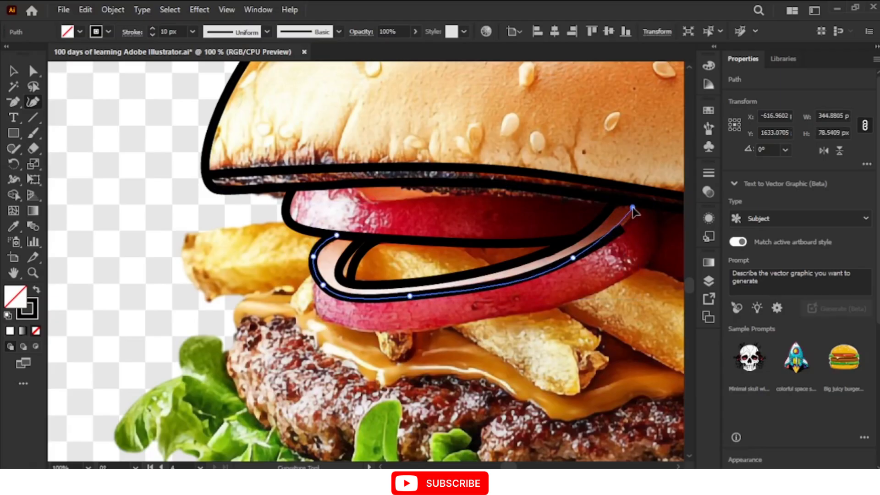
{"action": "left_click", "coordinate": [640, 203]}
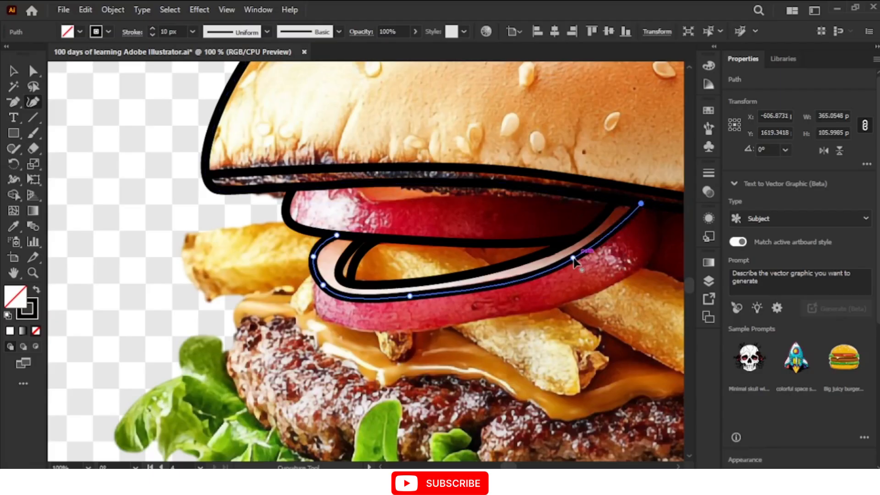
{"action": "left_click_drag", "start_coordinate": [574, 259], "coordinate": [585, 252]}
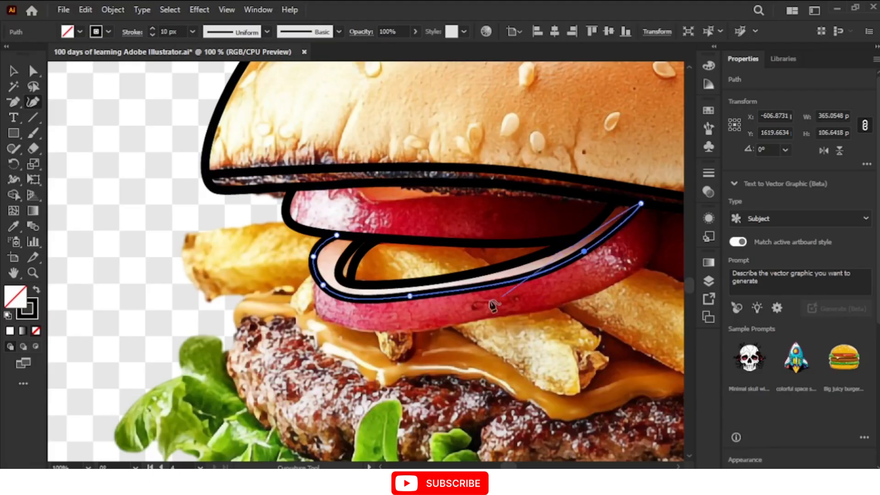
Trace the front onion ring's outer red edge from its left end along the bottom and up to the bun, about 391 px wide.
{"action": "left_click", "coordinate": [310, 306]}
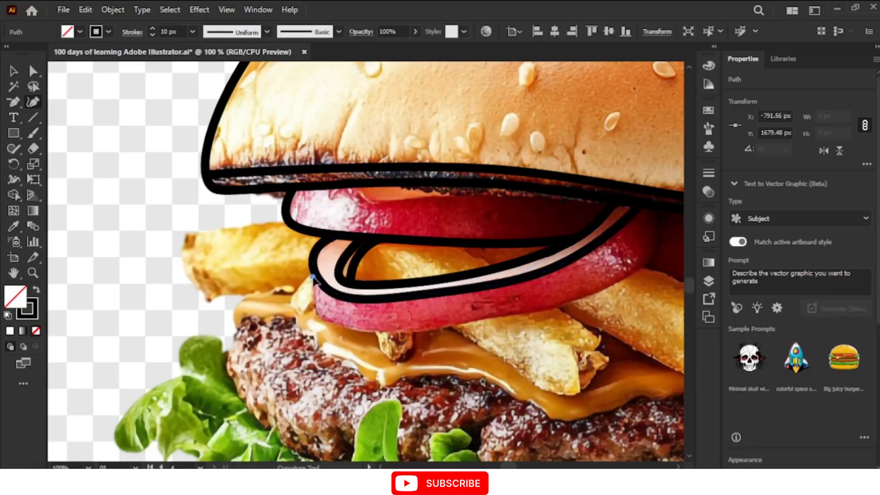
{"action": "left_click", "coordinate": [316, 301]}
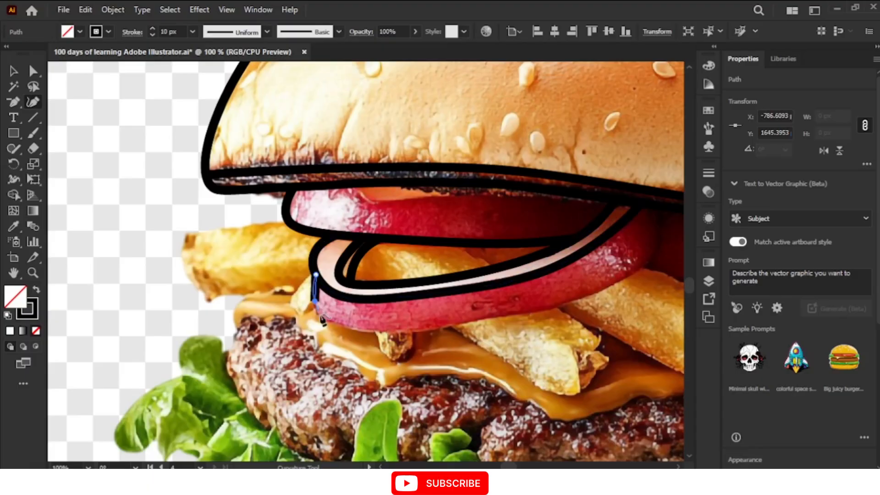
{"action": "left_click", "coordinate": [420, 328]}
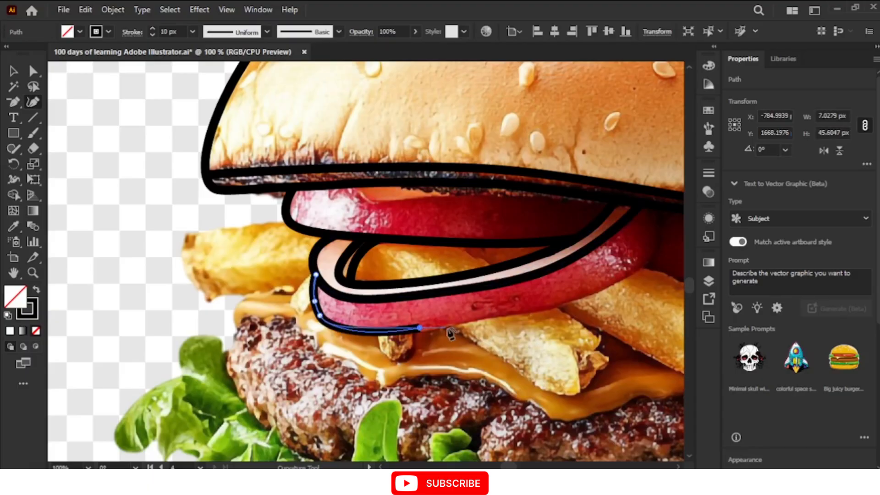
{"action": "left_click", "coordinate": [559, 307]}
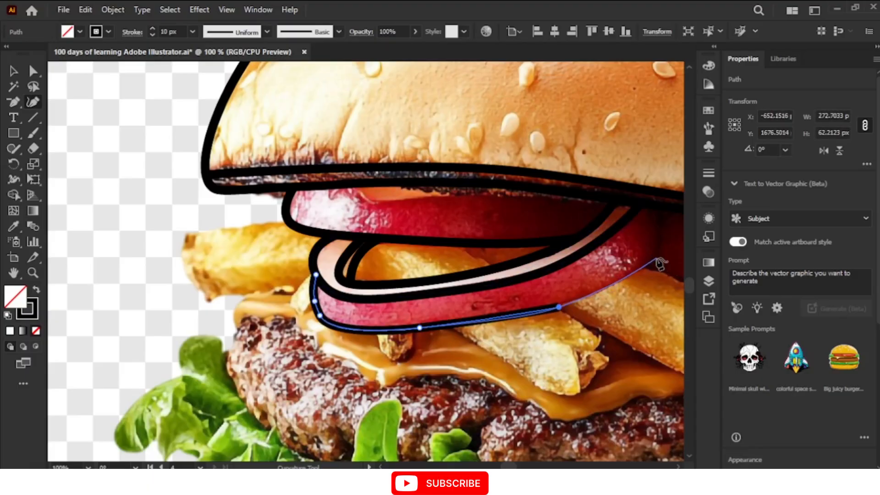
{"action": "left_click", "coordinate": [655, 258]}
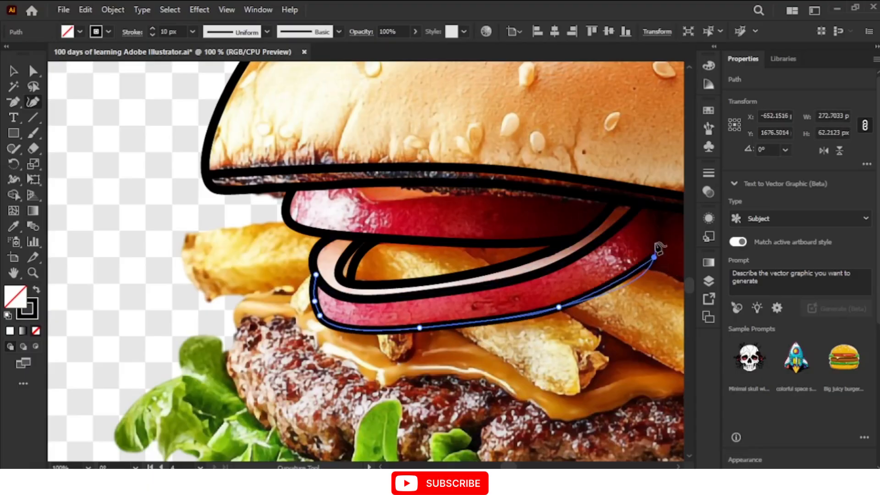
{"action": "left_click", "coordinate": [653, 171]}
{"action": "mouse_move", "coordinate": [654, 172]}
{"action": "left_mouse_down"}
{"action": "mouse_move", "coordinate": [655, 209]}
{"action": "mouse_move", "coordinate": [665, 208]}
{"action": "left_mouse_up"}
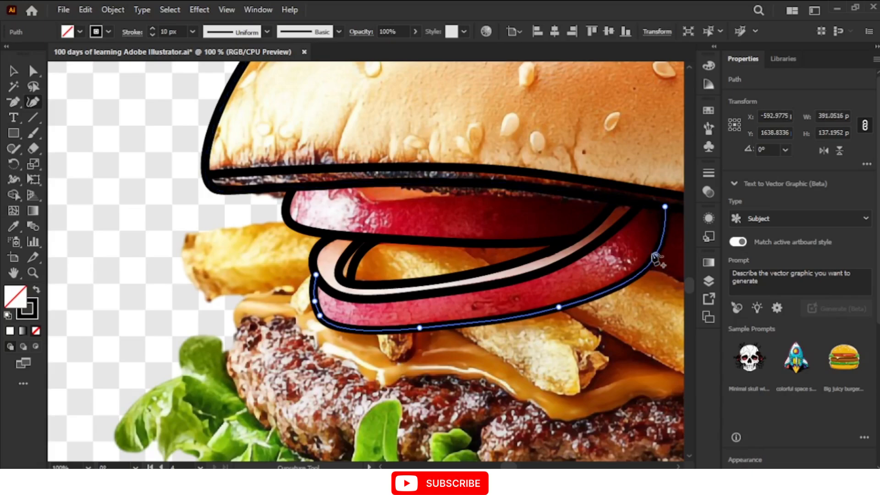
Add an anchor on the right-hand bend of the front onion ring's outer edge and end that path.
{"action": "left_click", "coordinate": [655, 257]}
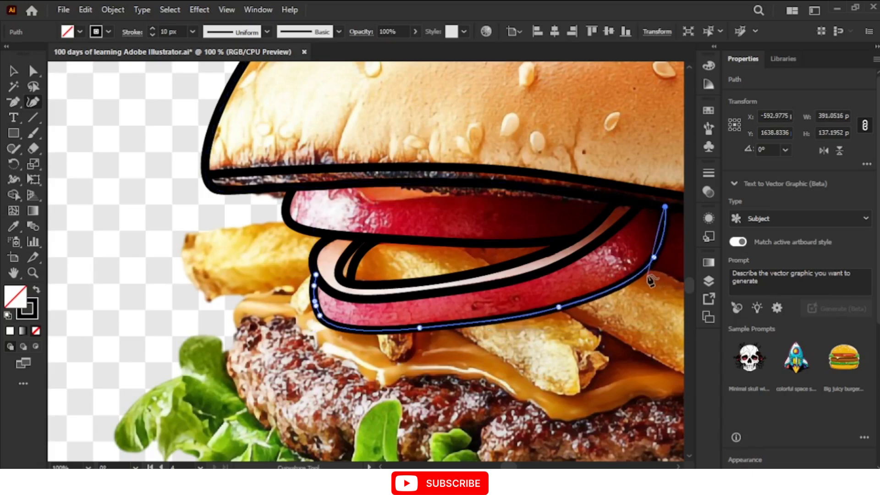
{"action": "key", "text": "Escape"}
Trace the lower edge of the right-hand onion slice from the front ring to its tip, dipping beside the fries, about 370 by 32 px.
{"action": "scroll", "coordinate": [424, 325], "scroll_direction": "down", "scroll_amount": 1}
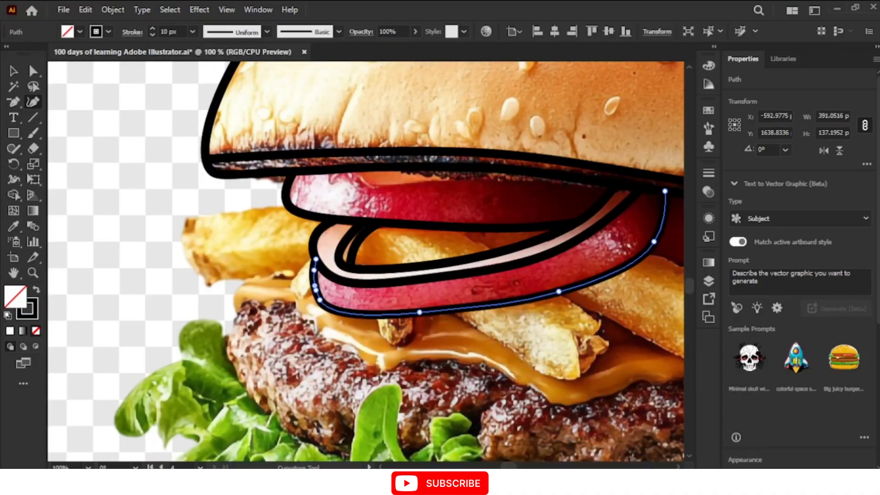
{"action": "key", "text": "ctrl+plus"}
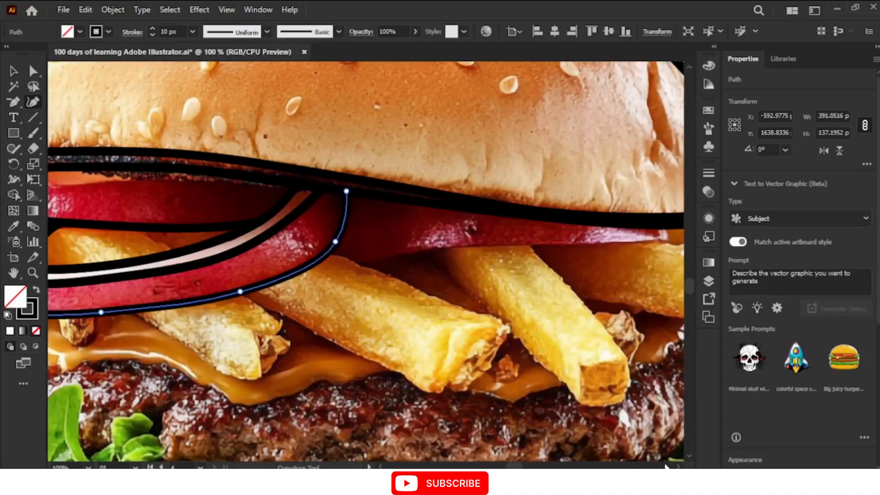
{"action": "left_click", "coordinate": [353, 262]}
{"action": "left_click_drag", "start_coordinate": [354, 262], "coordinate": [331, 248]}
{"action": "left_click", "coordinate": [359, 265]}
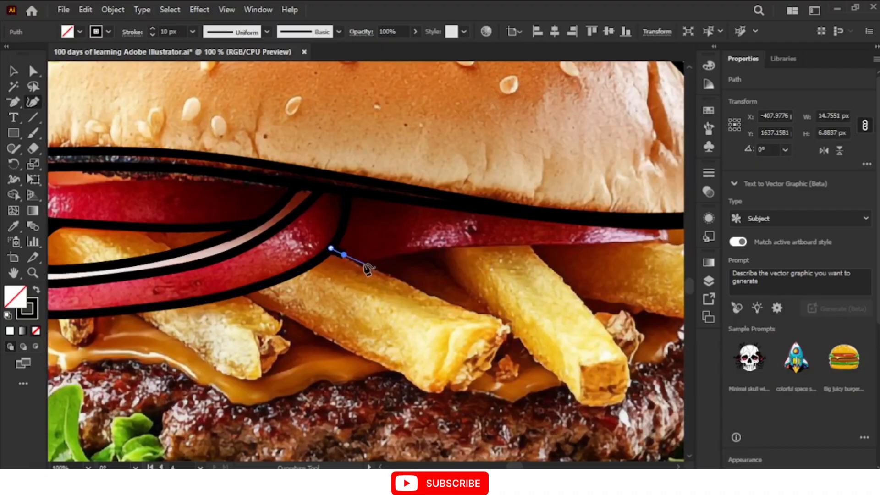
{"action": "left_click", "coordinate": [414, 254]}
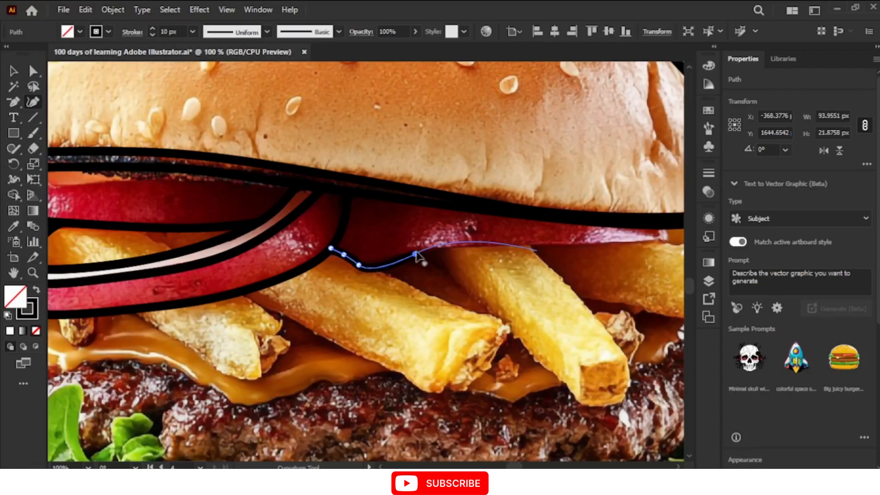
{"action": "left_click_drag", "start_coordinate": [415, 254], "coordinate": [664, 238]}
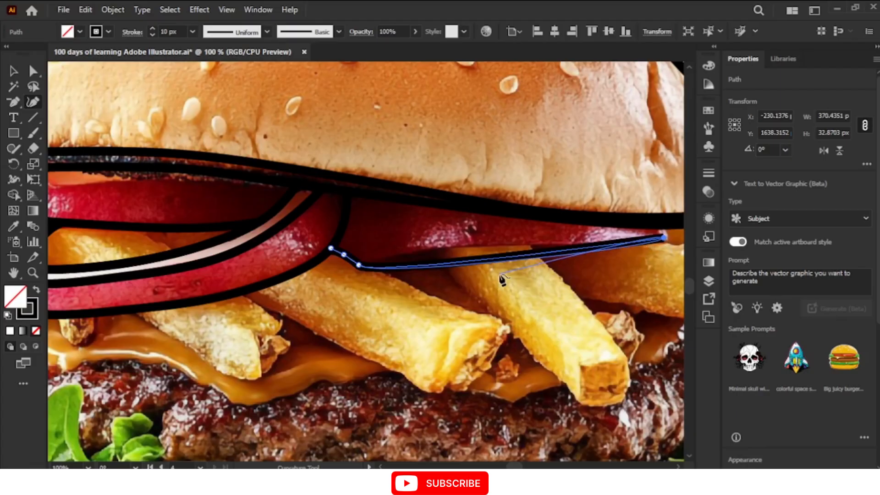
{"action": "mouse_move", "coordinate": [495, 261]}
{"action": "left_mouse_down"}
{"action": "mouse_move", "coordinate": [489, 271]}
{"action": "mouse_move", "coordinate": [487, 258]}
{"action": "mouse_move", "coordinate": [385, 259]}
{"action": "left_mouse_up"}
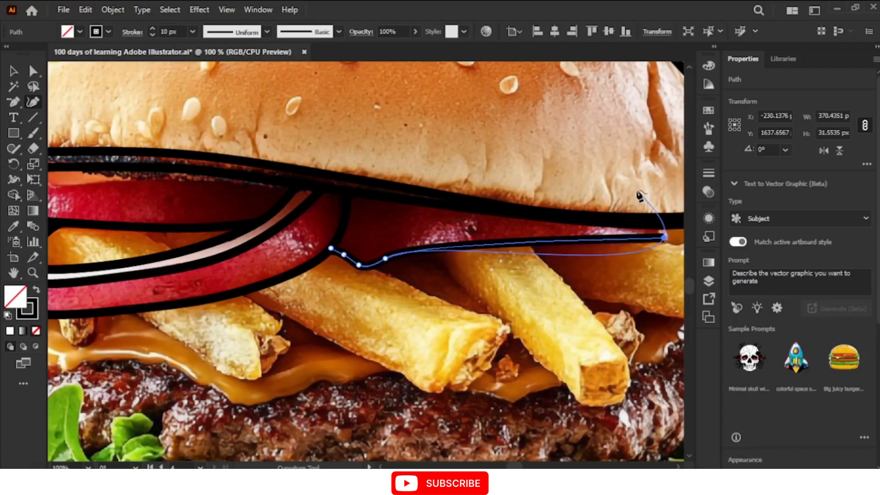
{"action": "left_click", "coordinate": [664, 237]}
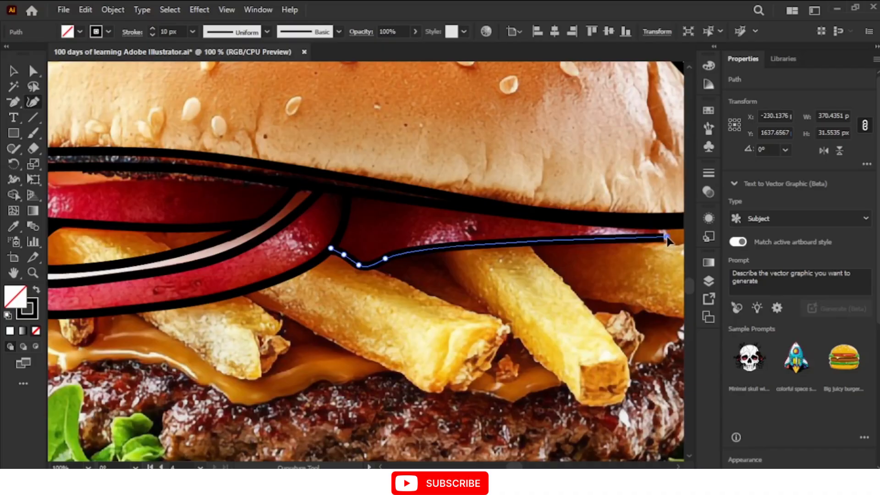
{"action": "left_click", "coordinate": [666, 239]}
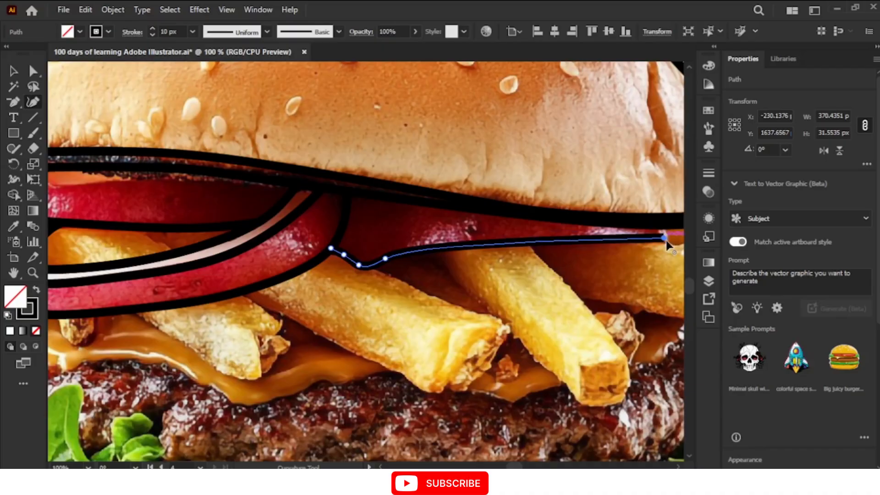
Close off the onion slice's right tip with a short line up to the bun's underside, about 46 px high overall, and end the path.
{"action": "key", "text": "ctrl+plus"}
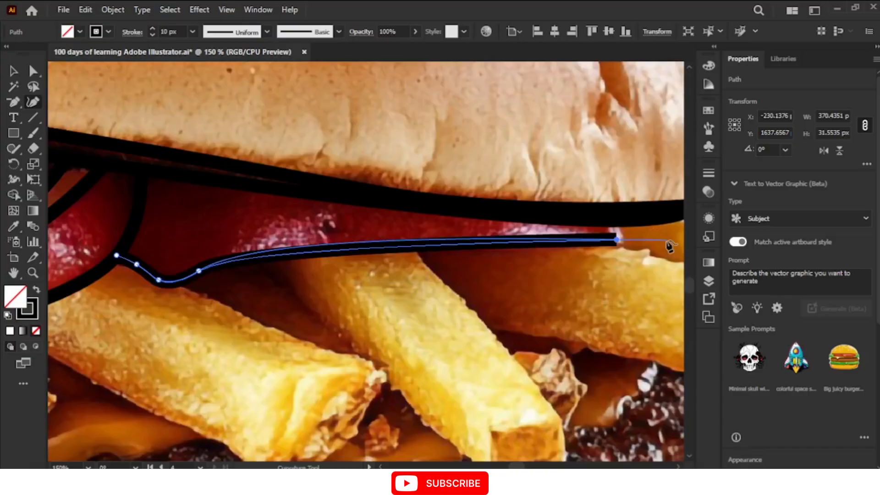
{"action": "key", "text": "ctrl+plus"}
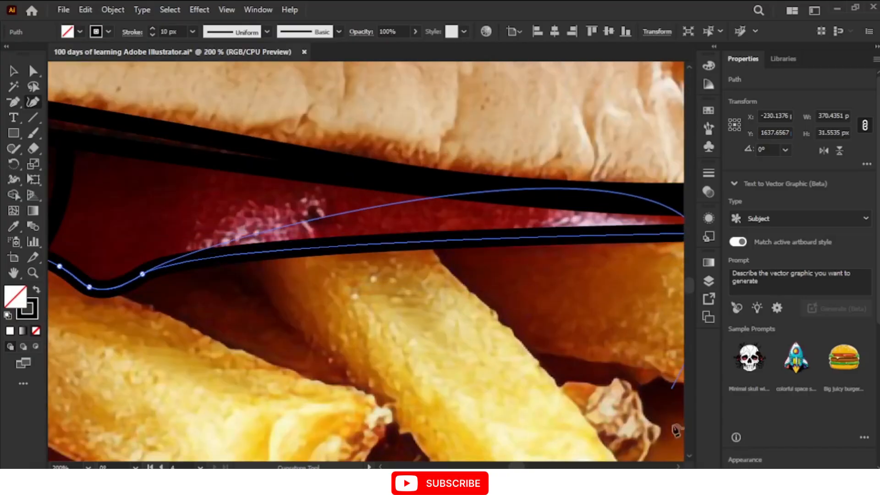
{"action": "left_click", "coordinate": [679, 466]}
{"action": "left_click", "coordinate": [678, 466]}
{"action": "left_click", "coordinate": [678, 466]}
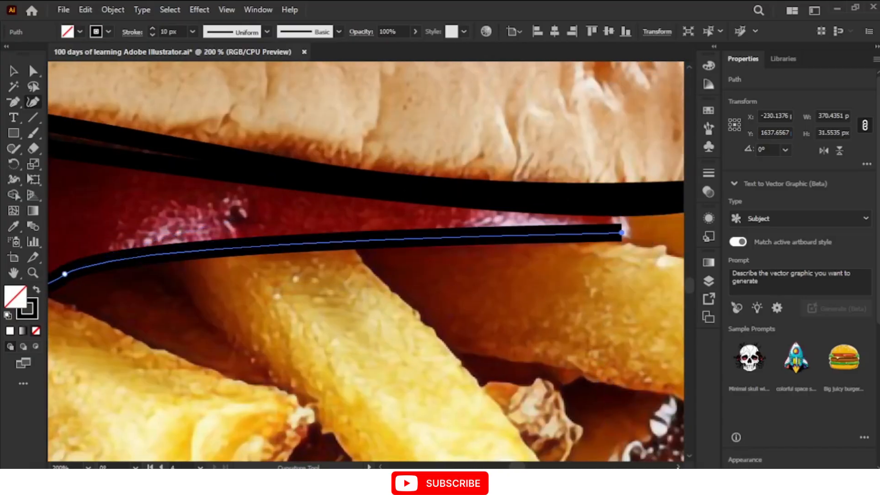
{"action": "left_click", "coordinate": [678, 467]}
{"action": "left_click", "coordinate": [679, 467]}
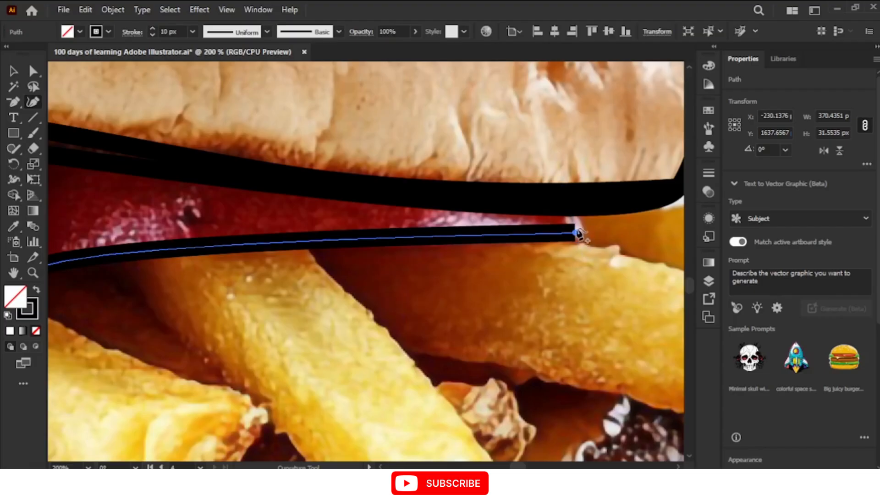
{"action": "left_click", "coordinate": [532, 111]}
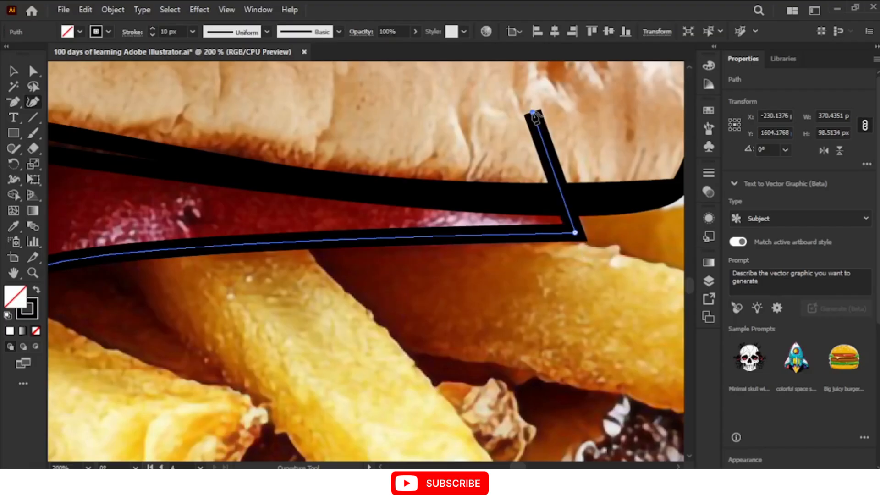
{"action": "mouse_move", "coordinate": [532, 111]}
{"action": "left_mouse_down"}
{"action": "mouse_move", "coordinate": [570, 191]}
{"action": "mouse_move", "coordinate": [567, 209]}
{"action": "left_mouse_up"}
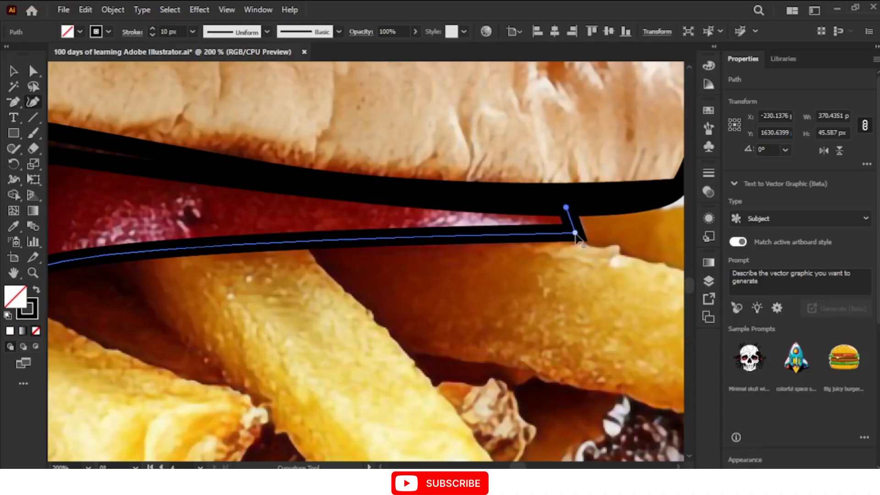
{"action": "key", "text": "ctrl+minus"}
{"action": "key", "text": "ctrl+minus"}
{"action": "key", "text": "ctrl+minus"}
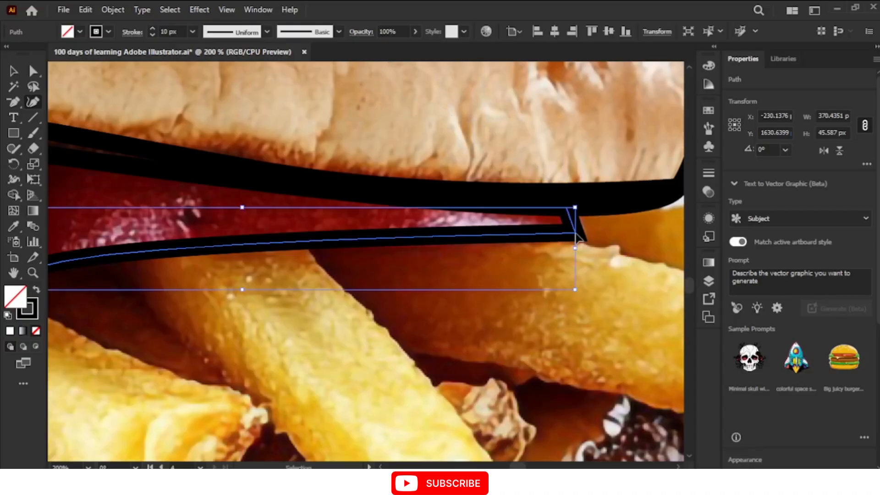
{"action": "key", "text": "ctrl+minus"}
{"action": "key", "text": "ctrl+minus"}
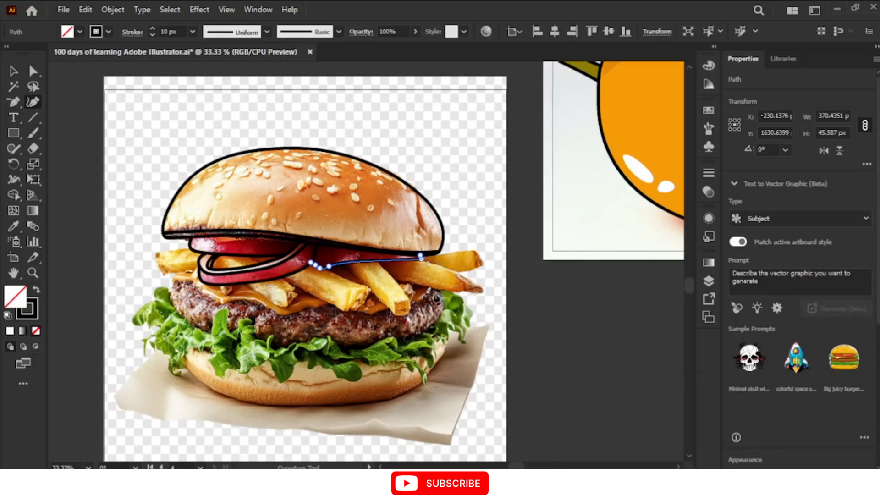
{"action": "key", "text": "ctrl+plus"}
{"action": "key", "text": "ctrl+plus"}
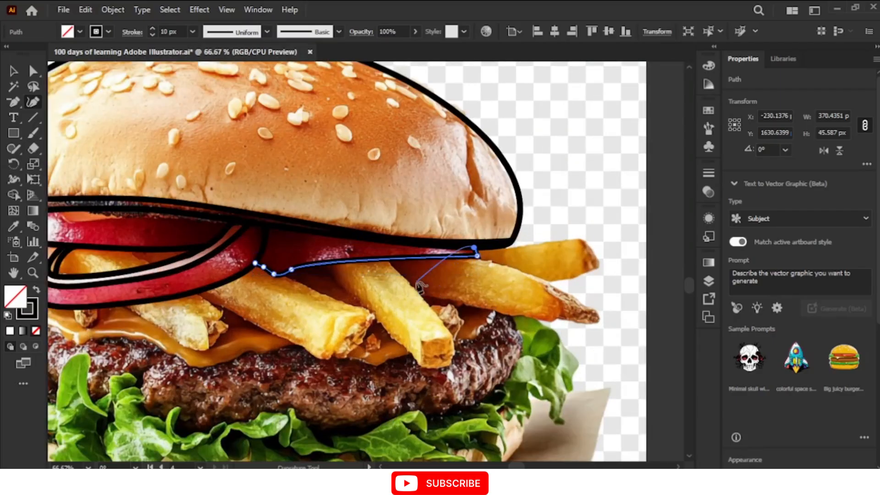
{"action": "left_click_drag", "start_coordinate": [435, 463], "coordinate": [385, 464]}
{"action": "left_click", "coordinate": [380, 467]}
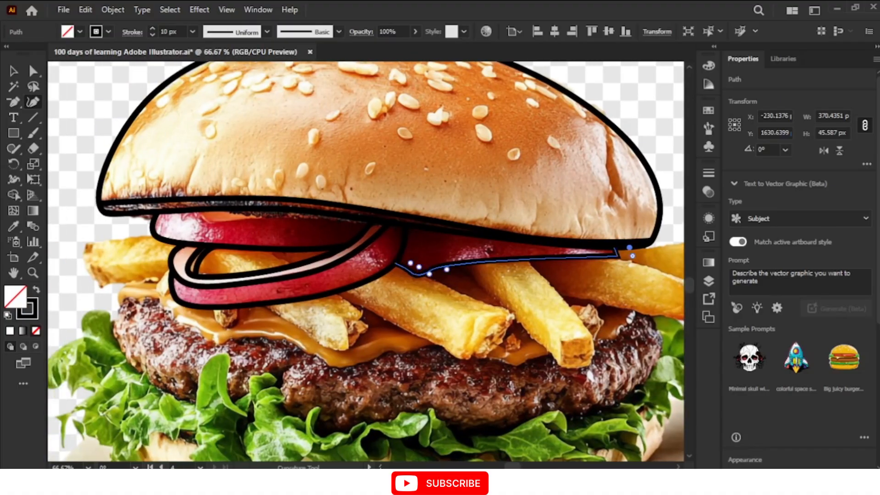
{"action": "left_click", "coordinate": [381, 466]}
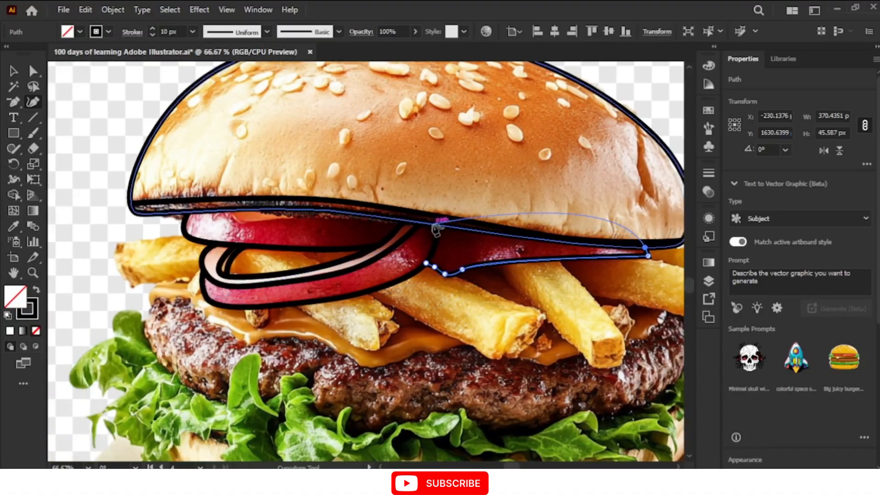
{"action": "key", "text": "Escape"}
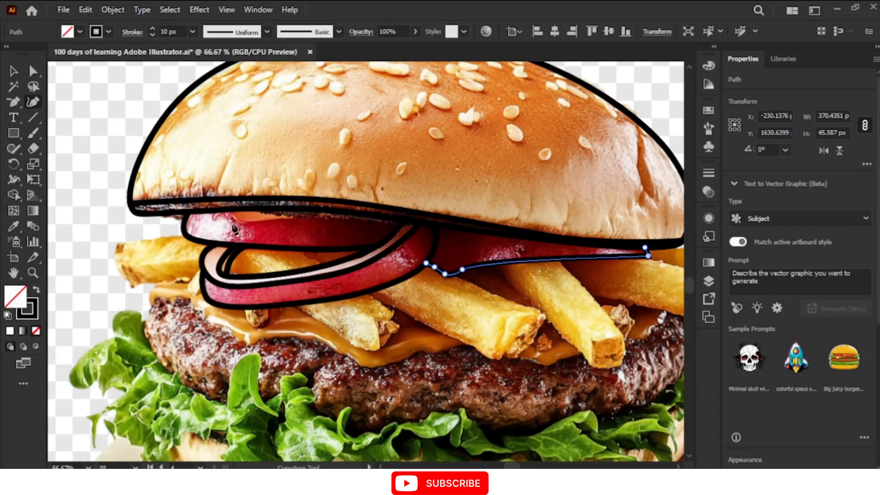
Trace the inner edge of the back onion slice just beneath the bun as a separate path, about 252 by 22 px.
{"action": "left_click_drag", "start_coordinate": [233, 221], "coordinate": [231, 210]}
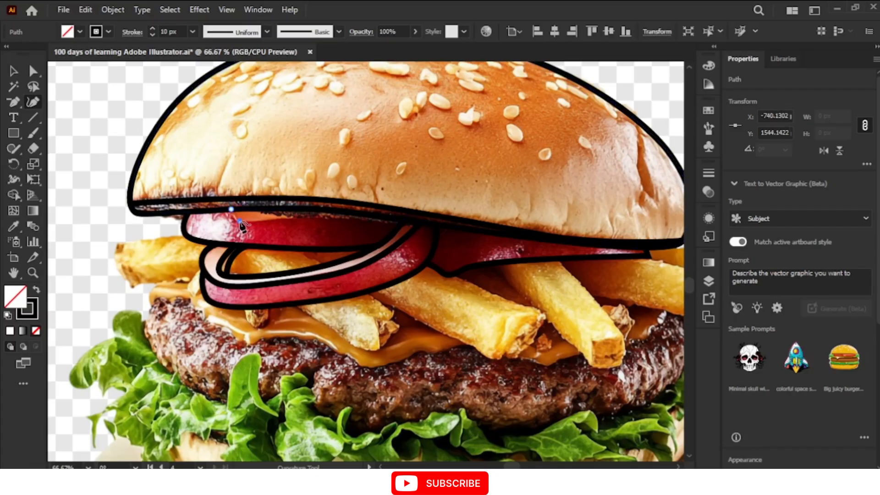
{"action": "left_click", "coordinate": [240, 221]}
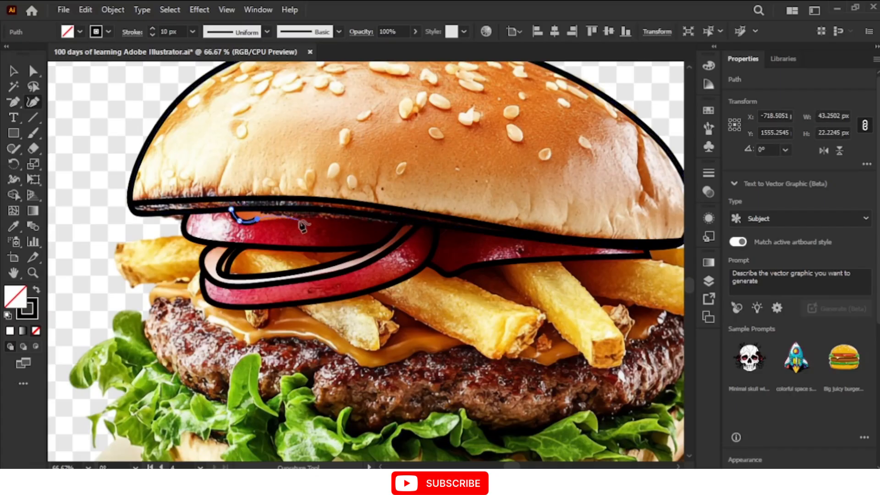
{"action": "left_click", "coordinate": [301, 221]}
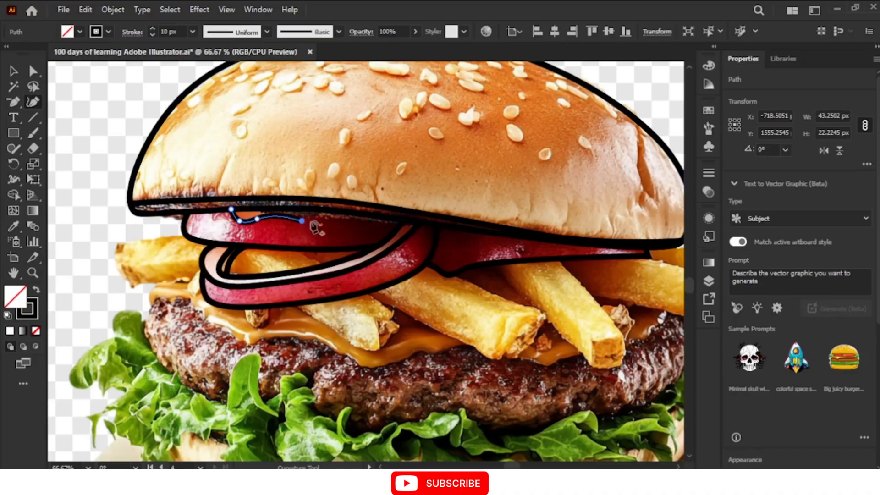
{"action": "left_click", "coordinate": [454, 193]}
{"action": "left_click_drag", "start_coordinate": [454, 193], "coordinate": [383, 218]}
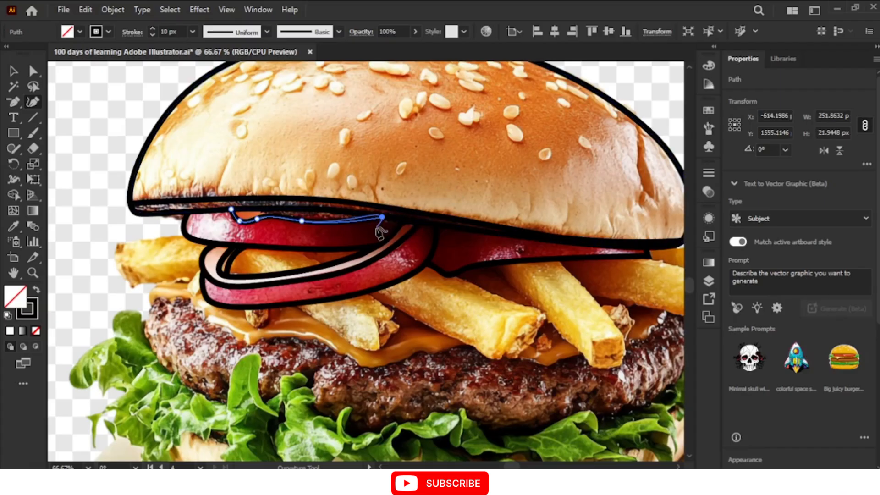
{"action": "key", "text": "Escape"}
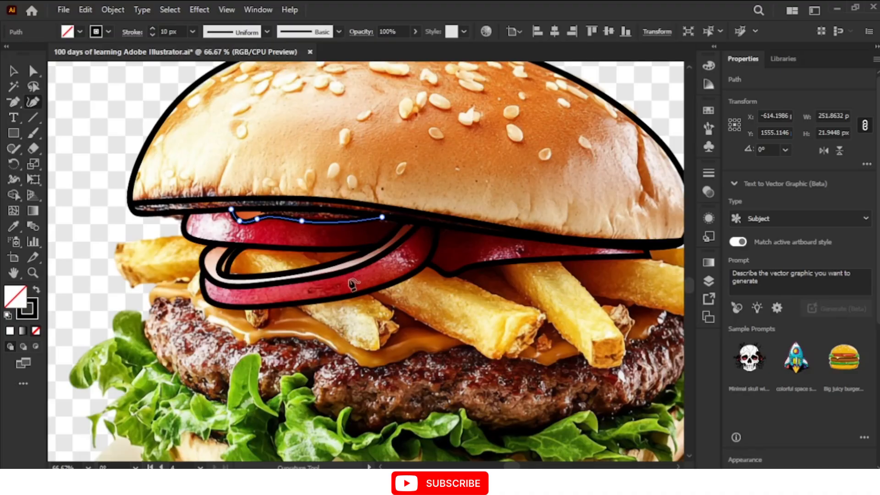
Trace the top edge of the leftmost fry from its outer tip to the onion rings, about 139 px wide.
{"action": "left_click", "coordinate": [118, 245]}
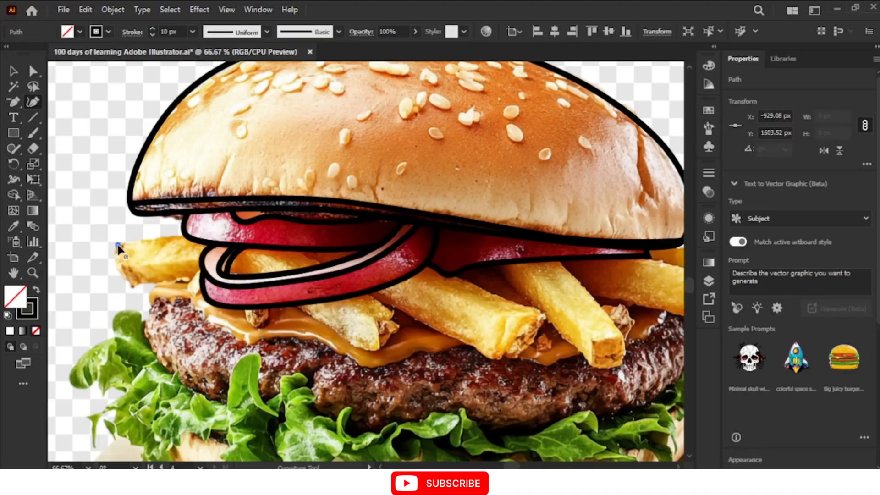
{"action": "left_click", "coordinate": [148, 239]}
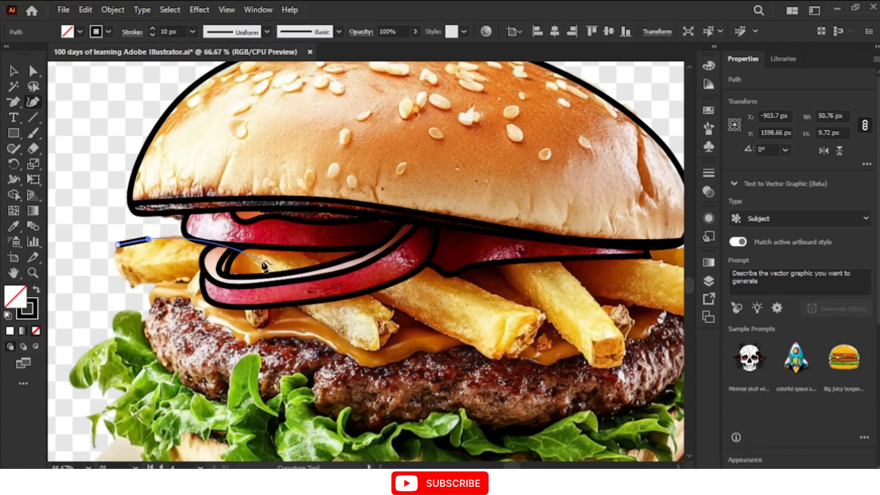
{"action": "left_click", "coordinate": [230, 247]}
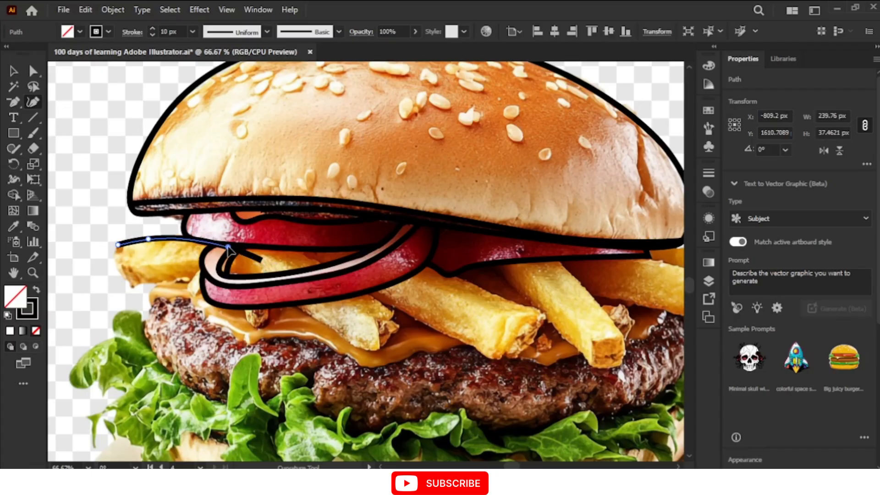
{"action": "left_click_drag", "start_coordinate": [228, 248], "coordinate": [204, 244]}
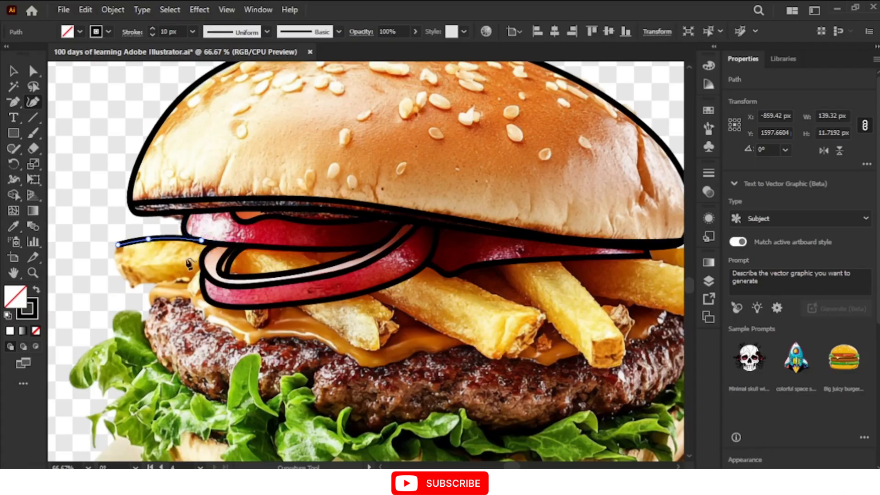
Continue the leftmost fry's outline around its outer end and along its underside to the front onion ring, about 145 by 75 px overall.
{"action": "left_click", "coordinate": [117, 246]}
{"action": "left_click", "coordinate": [118, 263]}
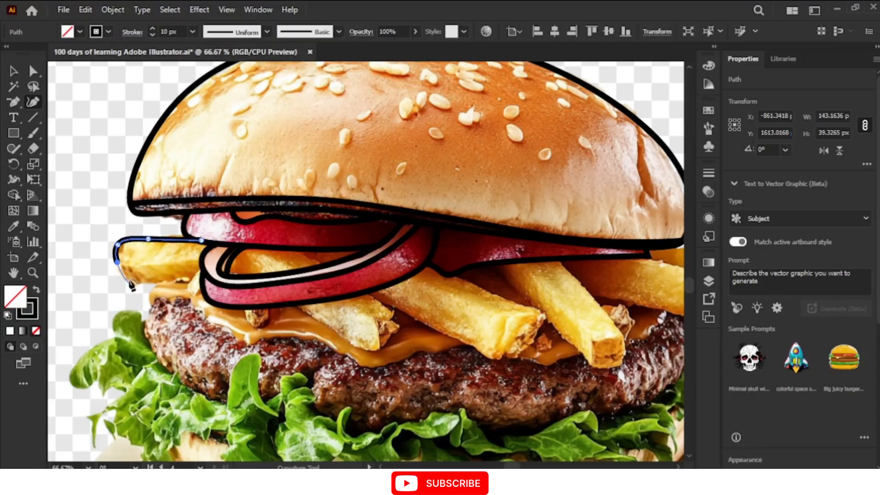
{"action": "left_click", "coordinate": [131, 284]}
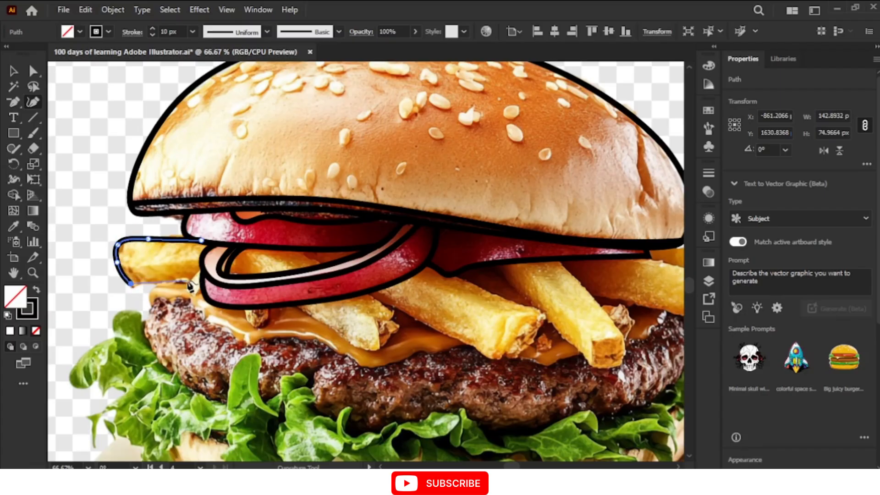
{"action": "left_click", "coordinate": [186, 282]}
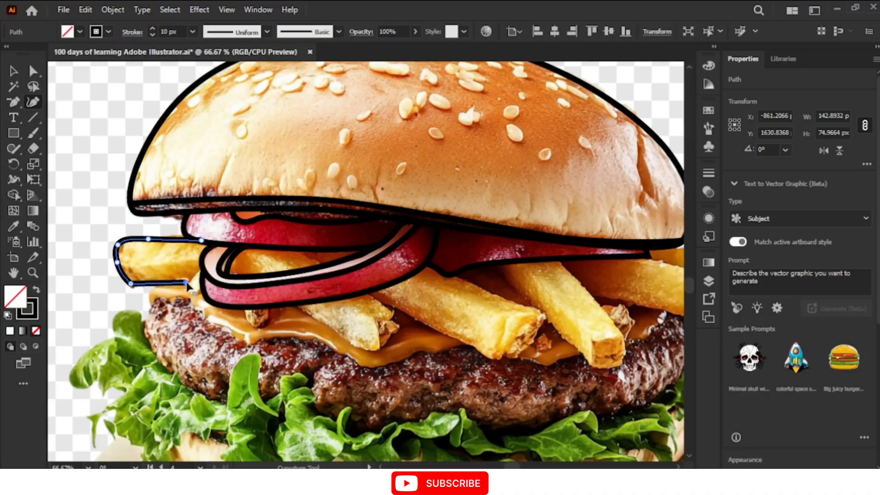
{"action": "left_click_drag", "start_coordinate": [195, 265], "coordinate": [202, 271]}
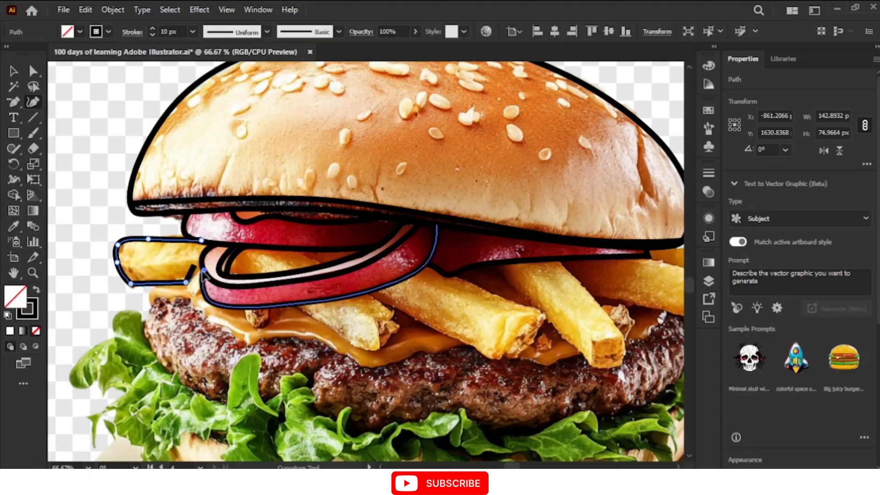
{"action": "left_click", "coordinate": [203, 272]}
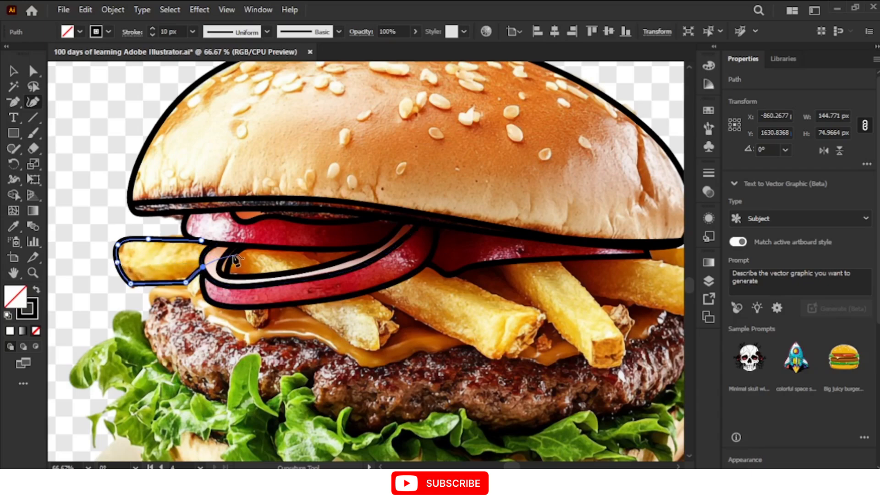
Draw a lengthwise detail line inside the leftmost fry as a separate path, about 108 by 7 px, and end it.
{"action": "left_click", "coordinate": [125, 265]}
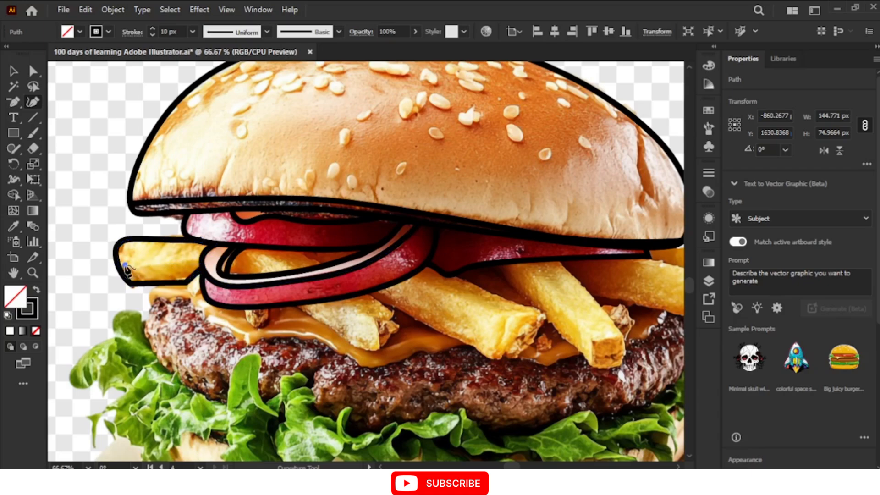
{"action": "left_click", "coordinate": [155, 265]}
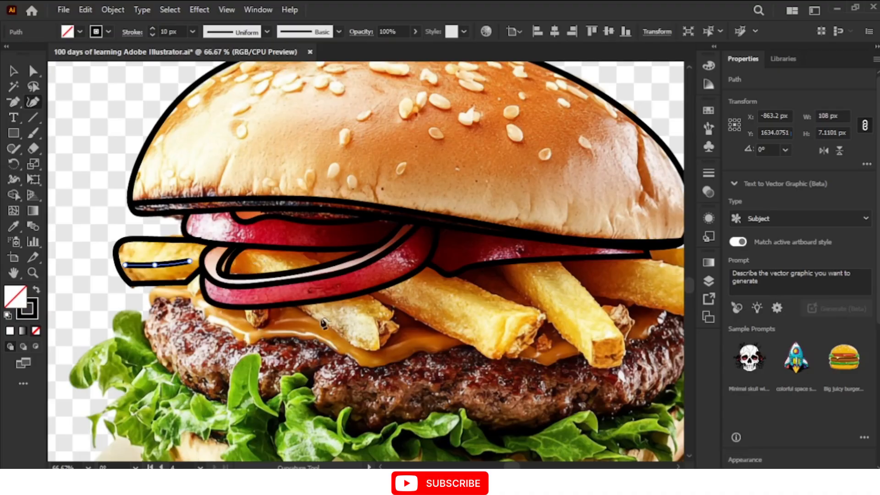
{"action": "key", "text": "Escape"}
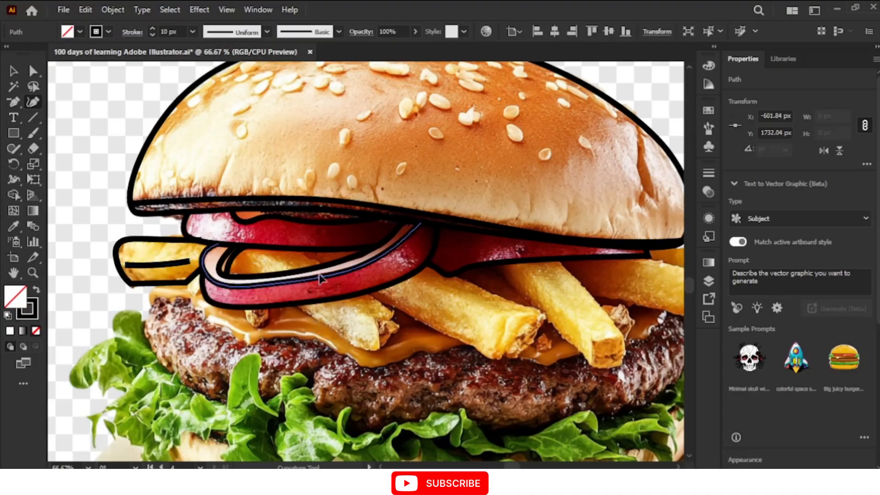
Draw a short diagonal fry edge from the back onion slice to the front ring's inner edge, about 73 by 54 px, and end the path.
{"action": "left_click", "coordinate": [304, 249]}
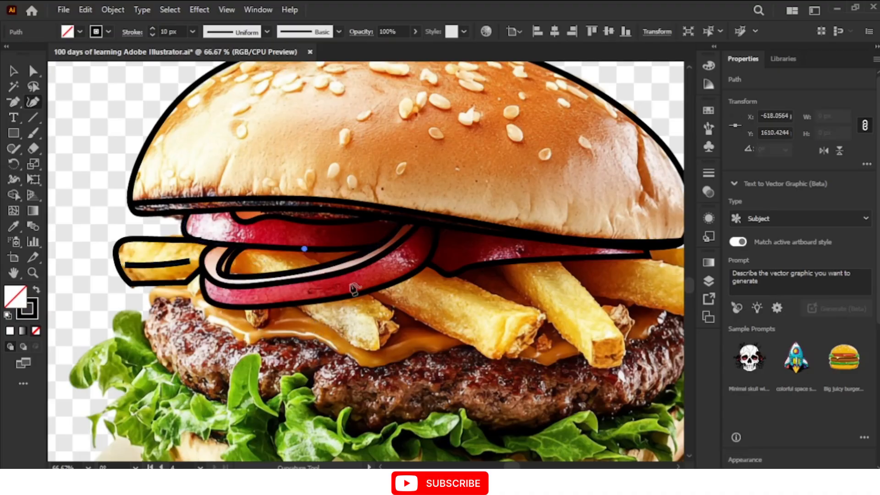
{"action": "left_click", "coordinate": [329, 264]}
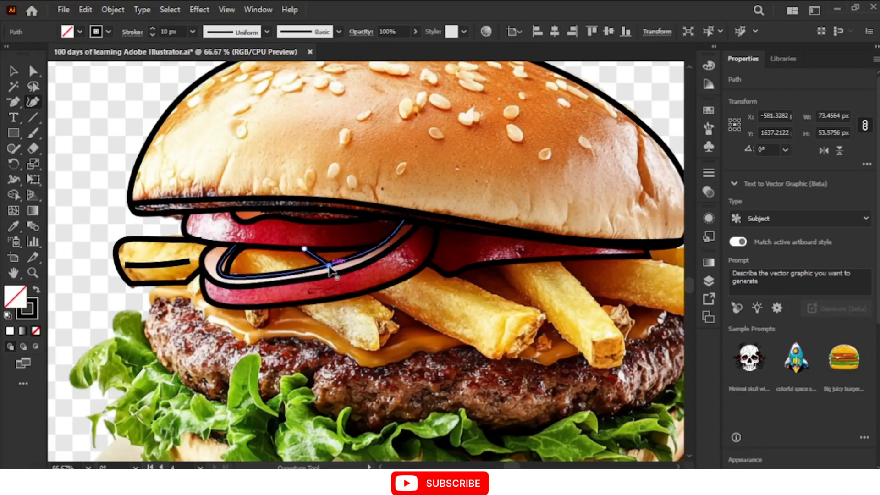
{"action": "key", "text": "Escape"}
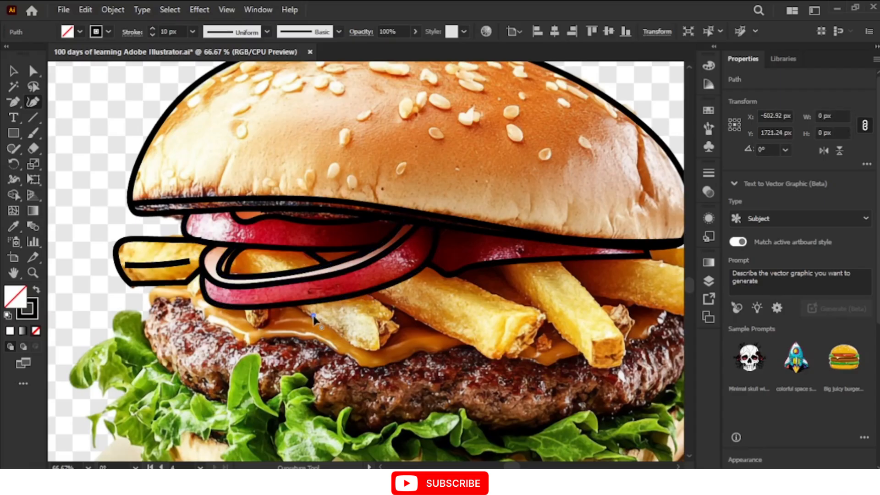
Outline the short fry beneath the front onion ring, along its underside, around its broken tip and back onto the ring, about 172 by 113 px.
{"action": "left_click", "coordinate": [287, 302]}
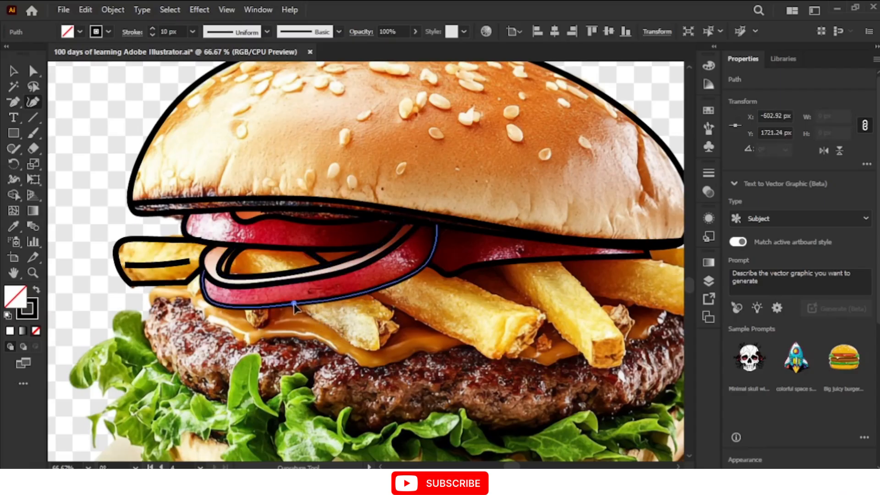
{"action": "left_click", "coordinate": [295, 303]}
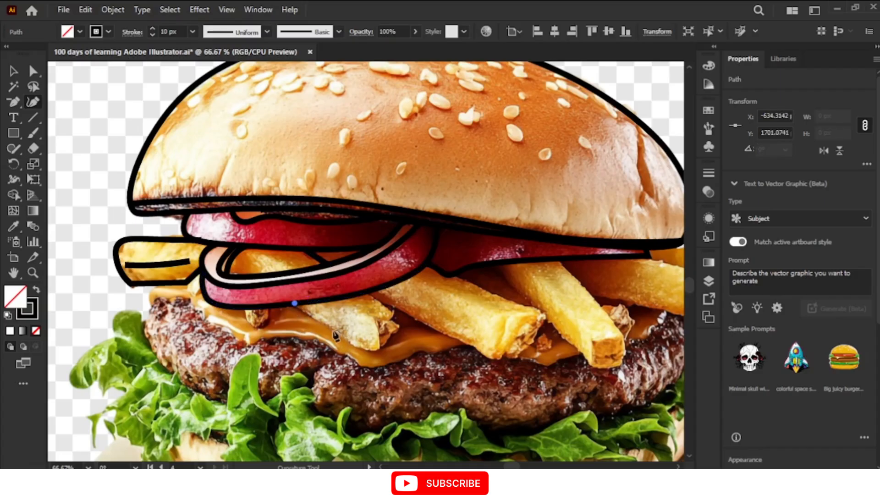
{"action": "left_click", "coordinate": [331, 324]}
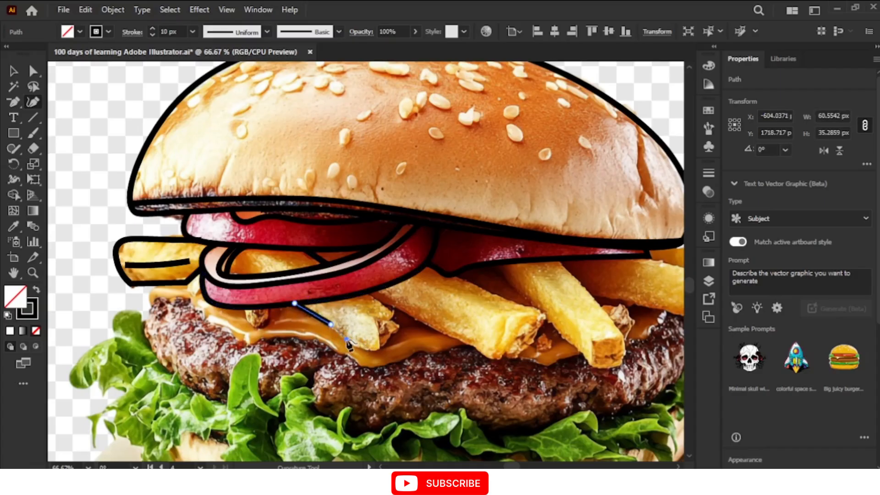
{"action": "left_click", "coordinate": [377, 349]}
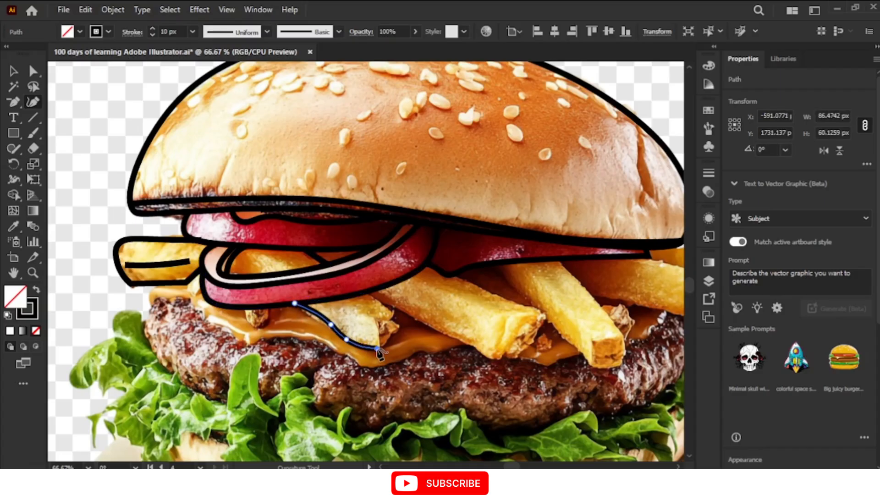
{"action": "left_click", "coordinate": [397, 330]}
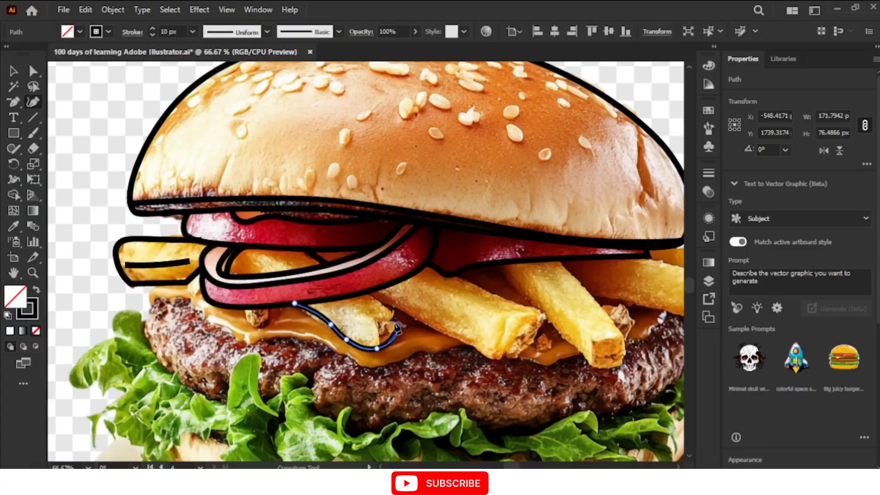
{"action": "left_click", "coordinate": [386, 319]}
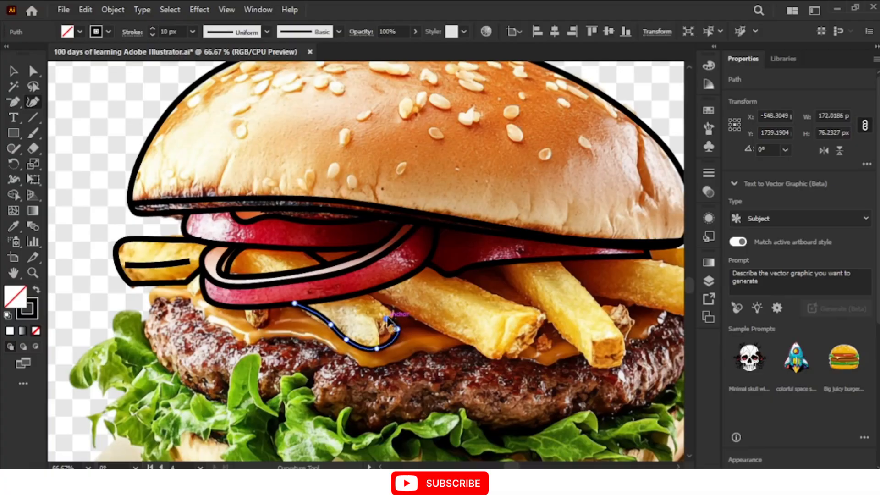
{"action": "left_click", "coordinate": [395, 310]}
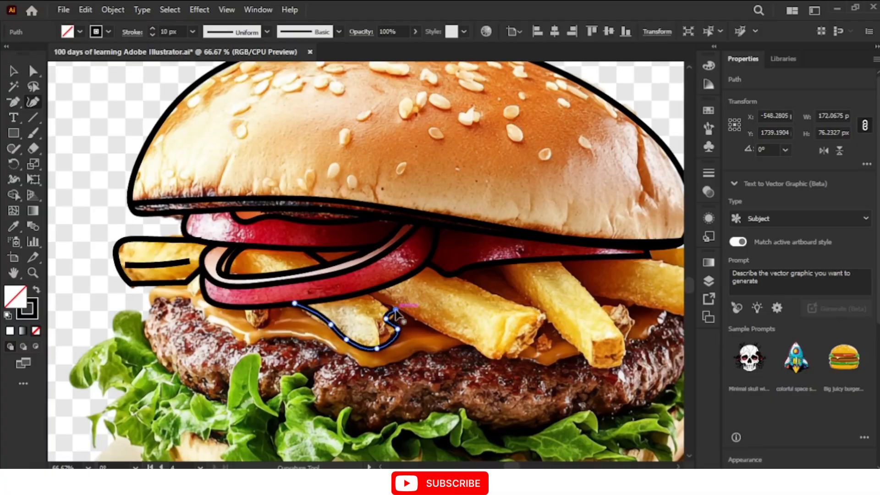
{"action": "left_click", "coordinate": [345, 281]}
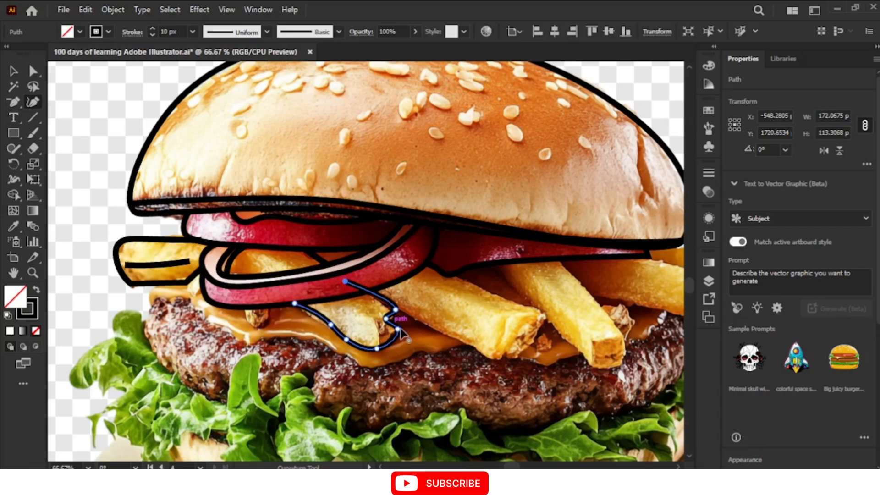
Convert the two outermost points at the short fry's tip to corners and shift the upper one slightly down onto the fry's edge.
{"action": "key", "text": "ctrl+plus"}
{"action": "key", "text": "ctrl+plus"}
{"action": "key", "text": "ctrl+plus"}
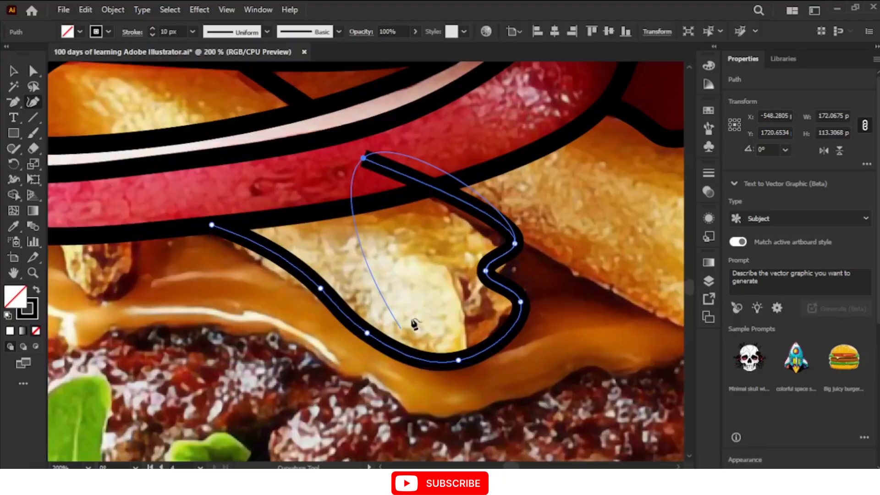
{"action": "double_click", "coordinate": [521, 303]}
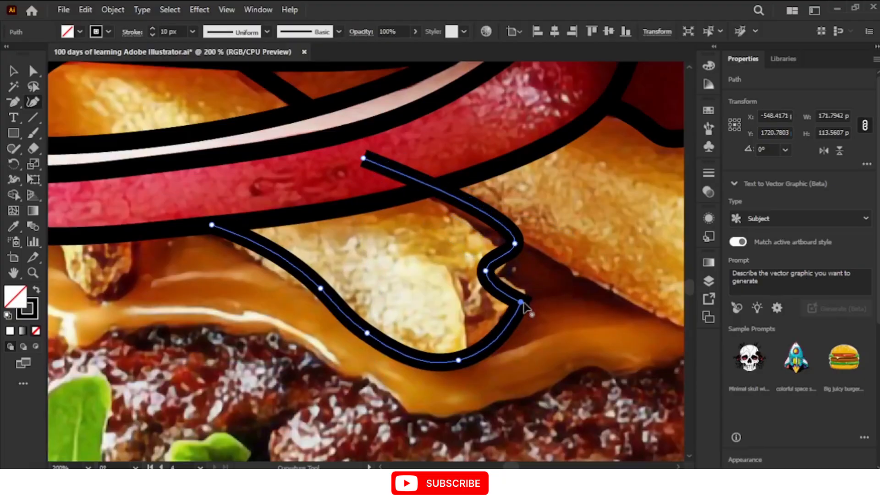
{"action": "double_click", "coordinate": [515, 244]}
{"action": "left_click_drag", "start_coordinate": [514, 245], "coordinate": [512, 256]}
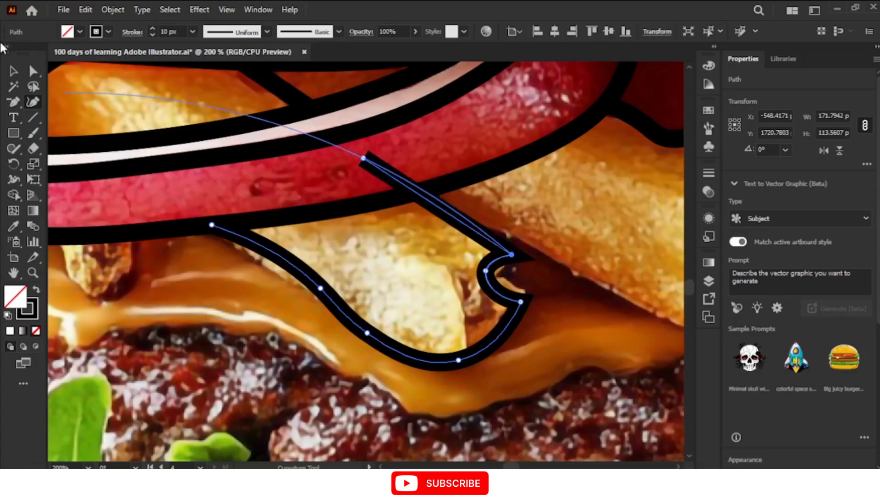
Round the two sharp corners at the short fry's tip with live corners, the upper about 0.75 px and the lower about 5.1 px.
{"action": "left_click", "coordinate": [12, 72]}
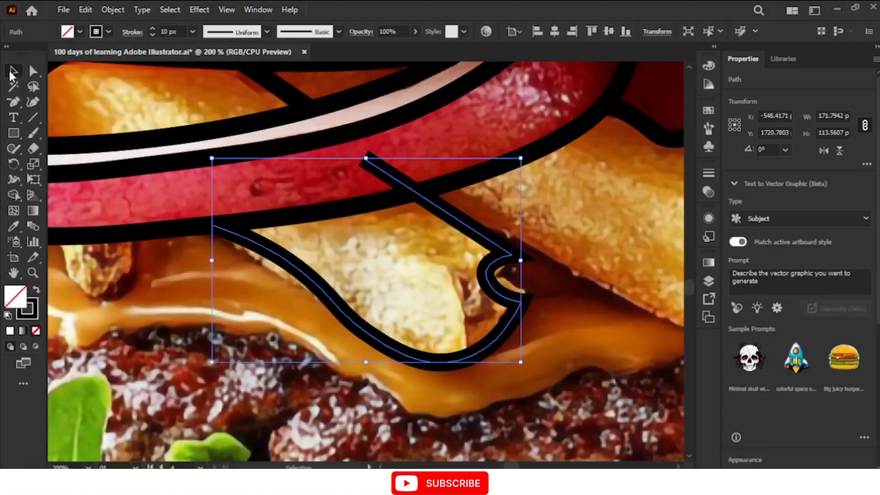
{"action": "left_click", "coordinate": [641, 228]}
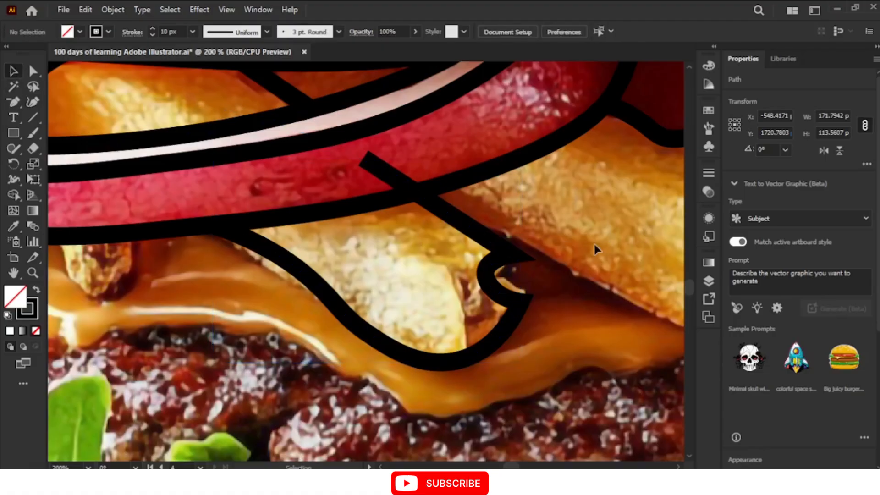
{"action": "left_click", "coordinate": [494, 248]}
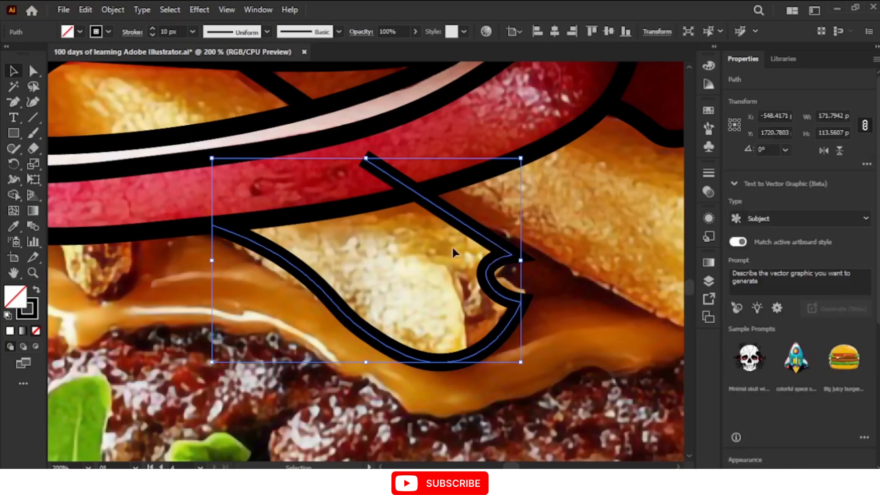
{"action": "left_click", "coordinate": [33, 71]}
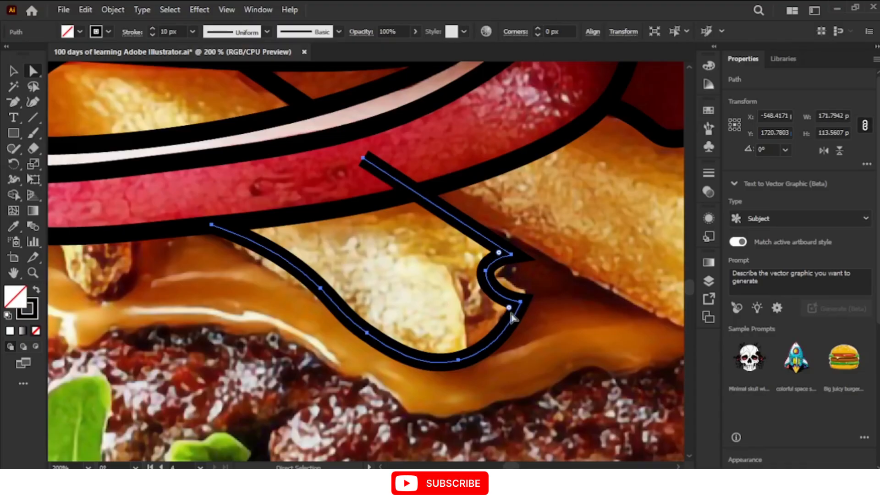
{"action": "left_click", "coordinate": [498, 253]}
{"action": "mouse_move", "coordinate": [499, 258]}
{"action": "left_mouse_down"}
{"action": "mouse_move", "coordinate": [515, 267]}
{"action": "mouse_move", "coordinate": [508, 260]}
{"action": "left_mouse_up"}
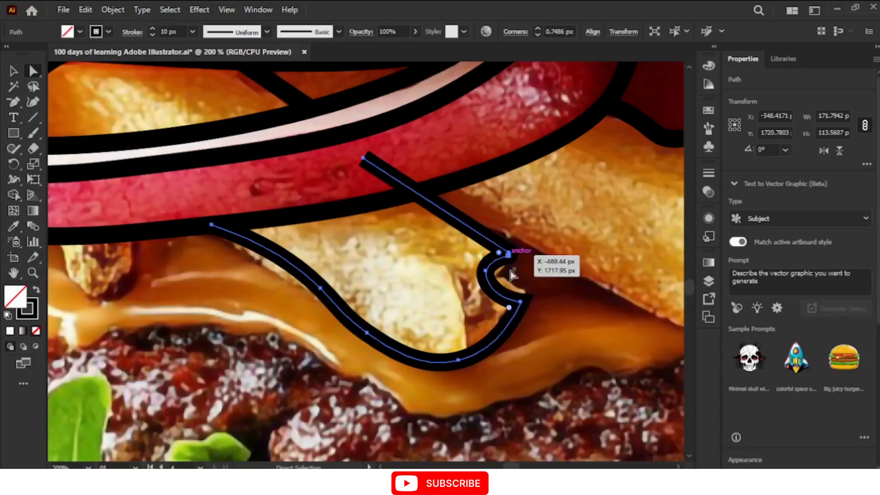
{"action": "left_click", "coordinate": [511, 309]}
{"action": "mouse_move", "coordinate": [510, 307]}
{"action": "left_mouse_down"}
{"action": "mouse_move", "coordinate": [530, 323]}
{"action": "mouse_move", "coordinate": [515, 312]}
{"action": "left_mouse_up"}
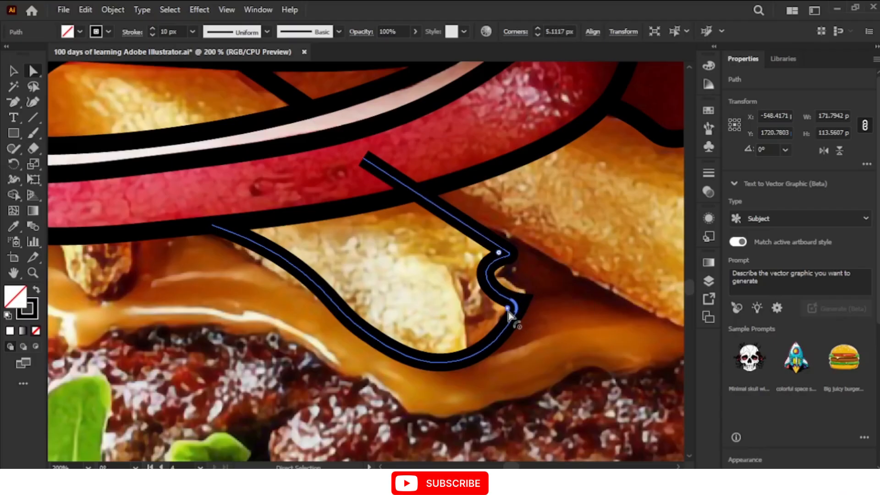
{"action": "left_click", "coordinate": [549, 290]}
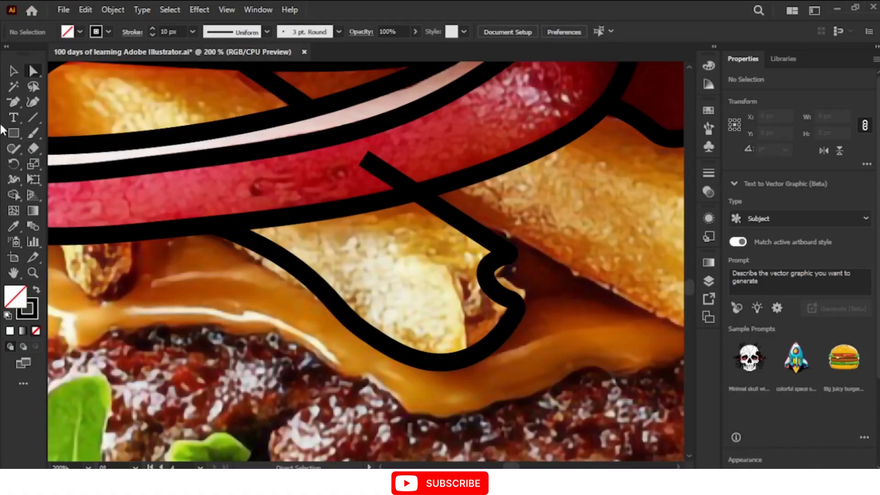
Pull the overlapping upper end of the short fry's outline back to the onion ring's lower edge, making it about 169 by 96 px, and finish the path.
{"action": "left_click", "coordinate": [32, 103]}
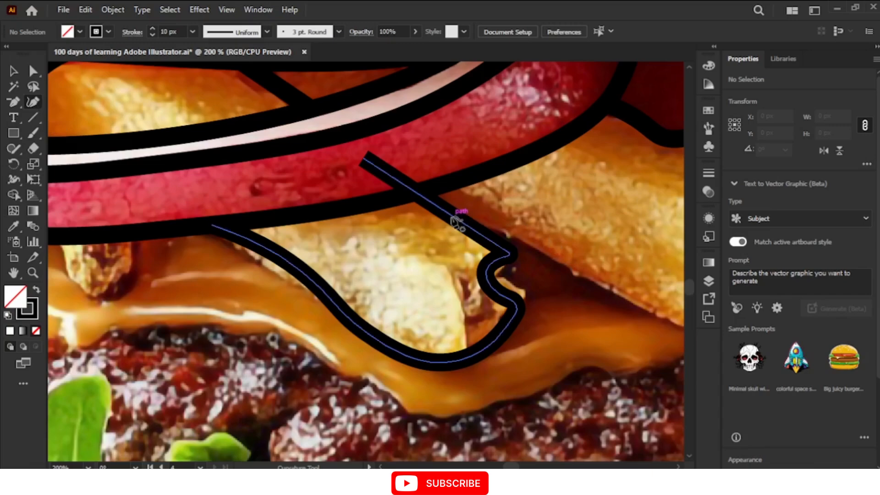
{"action": "left_click", "coordinate": [454, 220]}
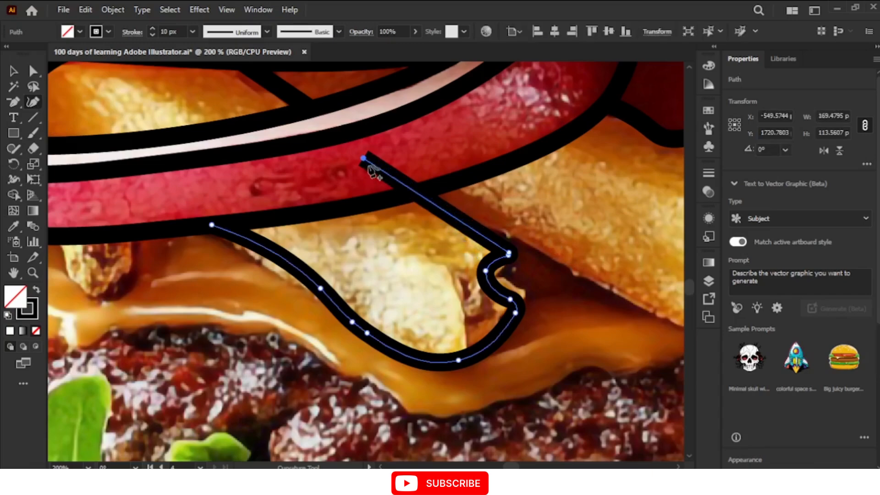
{"action": "mouse_move", "coordinate": [363, 159]}
{"action": "left_mouse_down"}
{"action": "mouse_move", "coordinate": [413, 197]}
{"action": "mouse_move", "coordinate": [421, 190]}
{"action": "left_mouse_up"}
{"action": "left_click", "coordinate": [422, 190]}
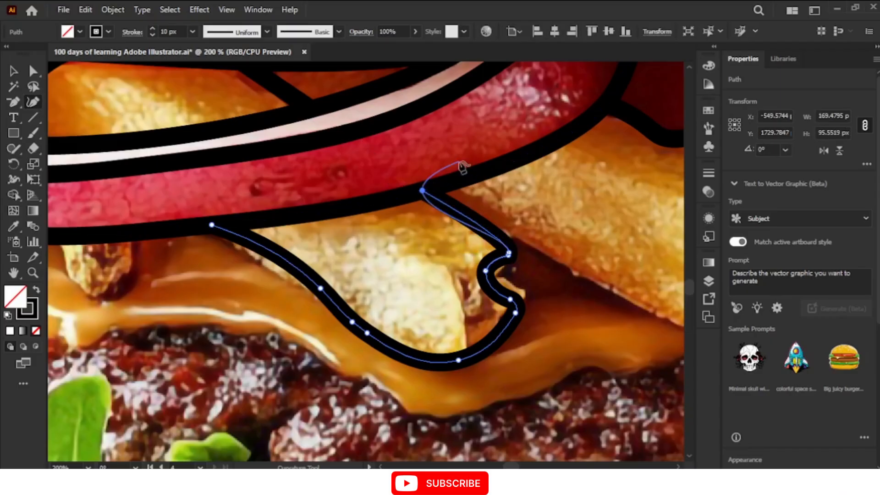
{"action": "key", "text": "a"}
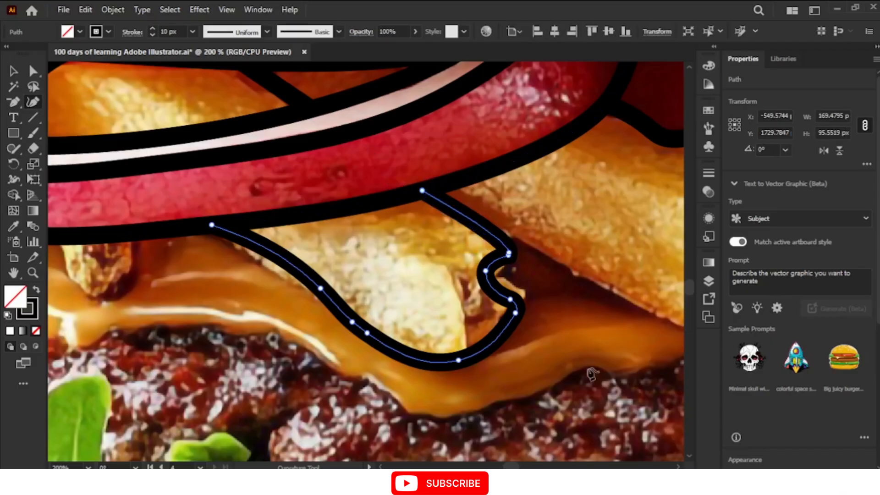
{"action": "key", "text": "ctrl+minus"}
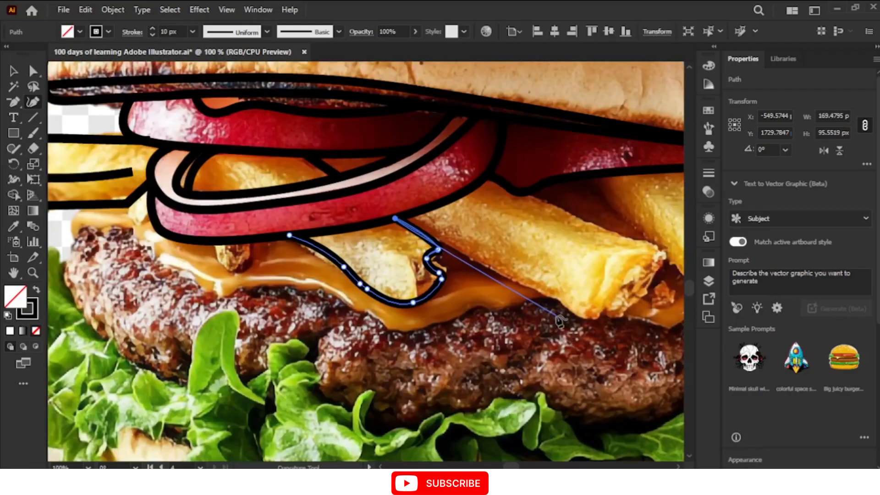
{"action": "key", "text": "Escape"}
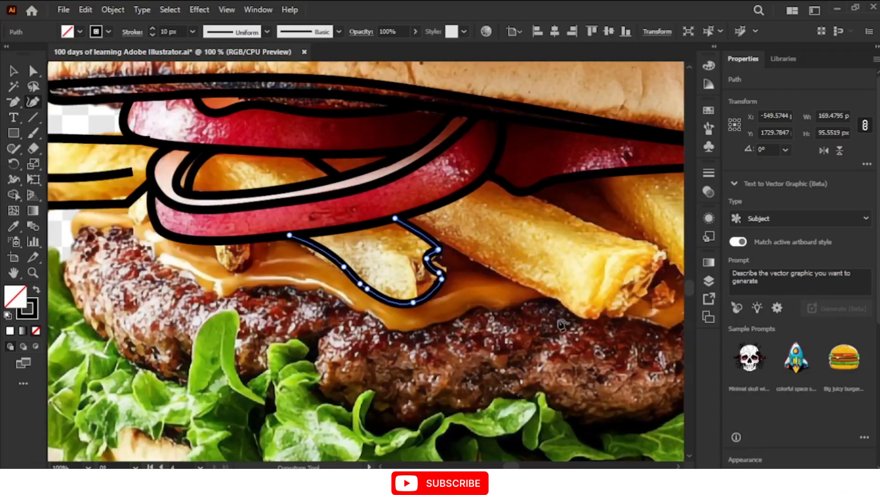
Trace the underside of the large middle fry from the short fry's tip to its lower end, about 176 by 83 px.
{"action": "left_click", "coordinate": [449, 248]}
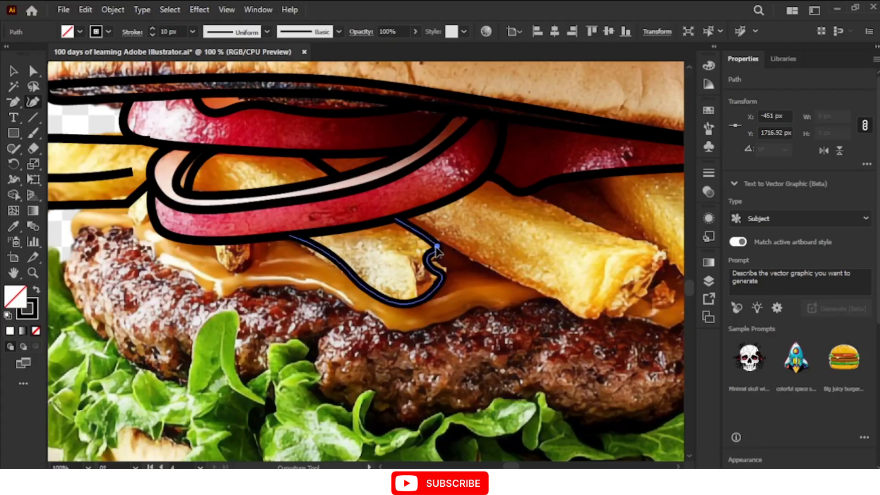
{"action": "left_click", "coordinate": [466, 256]}
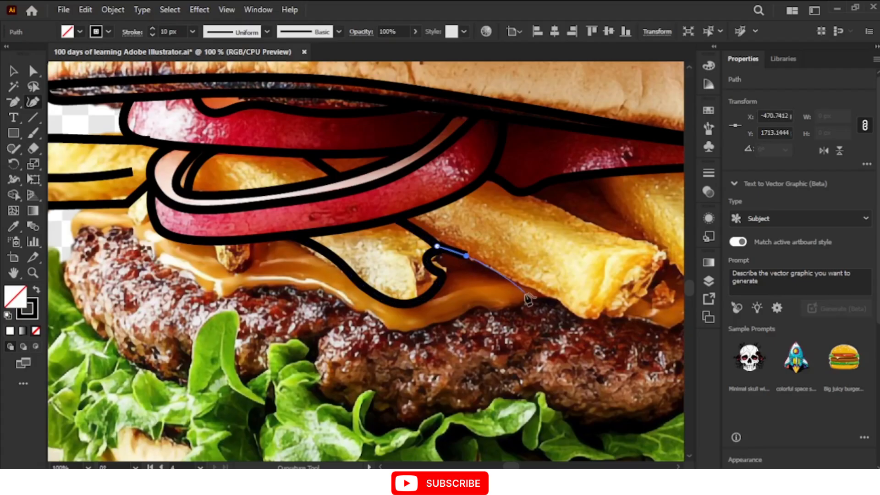
{"action": "left_click", "coordinate": [511, 281]}
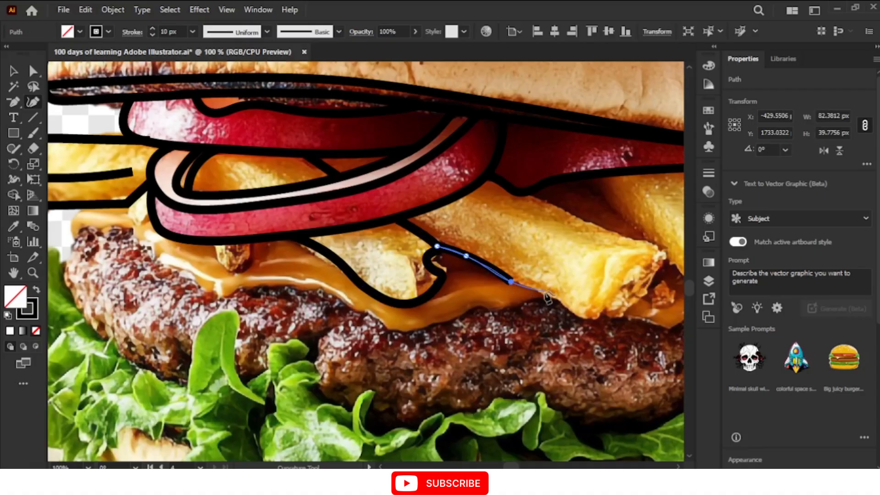
{"action": "left_click", "coordinate": [545, 291]}
{"action": "left_click", "coordinate": [563, 304]}
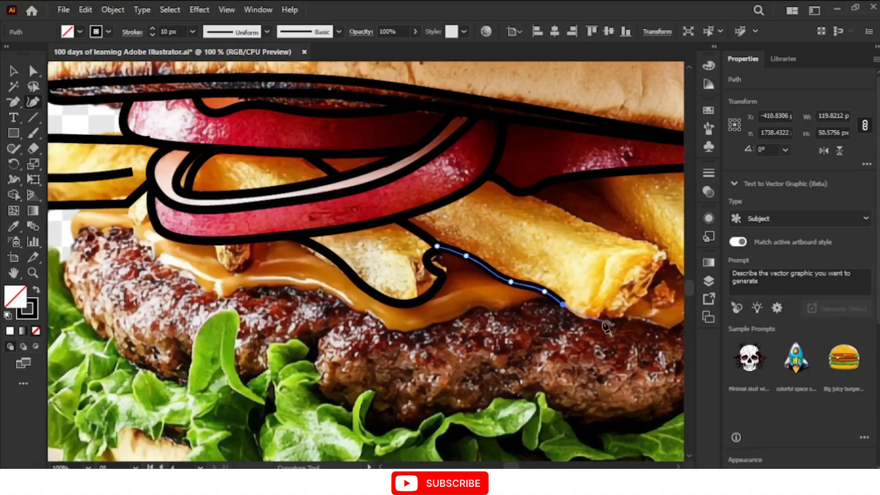
{"action": "left_click", "coordinate": [595, 320]}
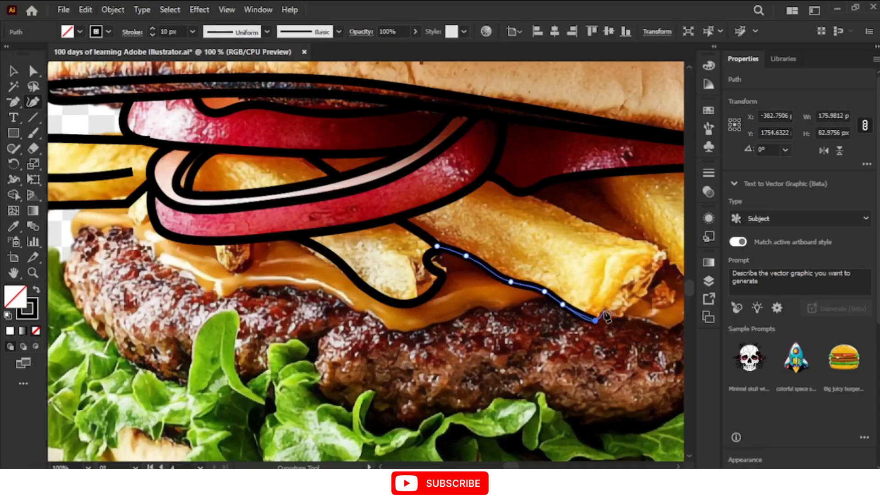
Continue the large middle fry's outline through the notch at its lower end and around the tip to the upper corner.
{"action": "left_click", "coordinate": [604, 310]}
{"action": "left_click", "coordinate": [617, 319]}
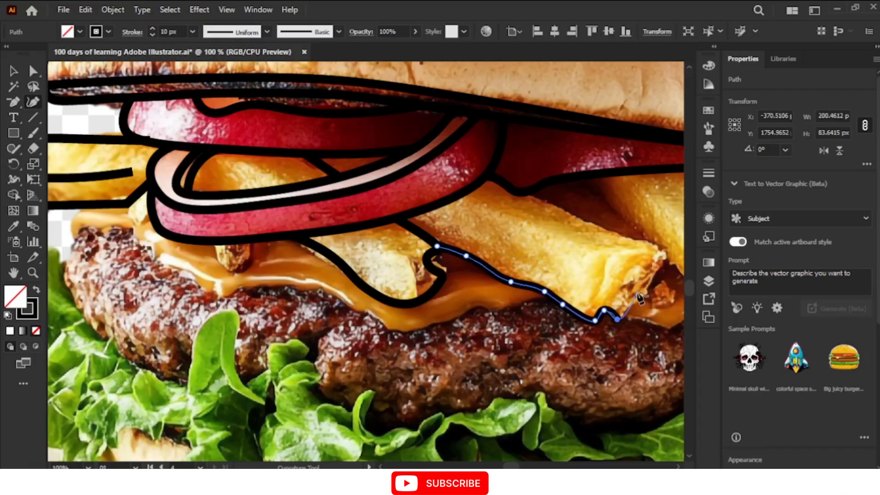
{"action": "left_click", "coordinate": [644, 296]}
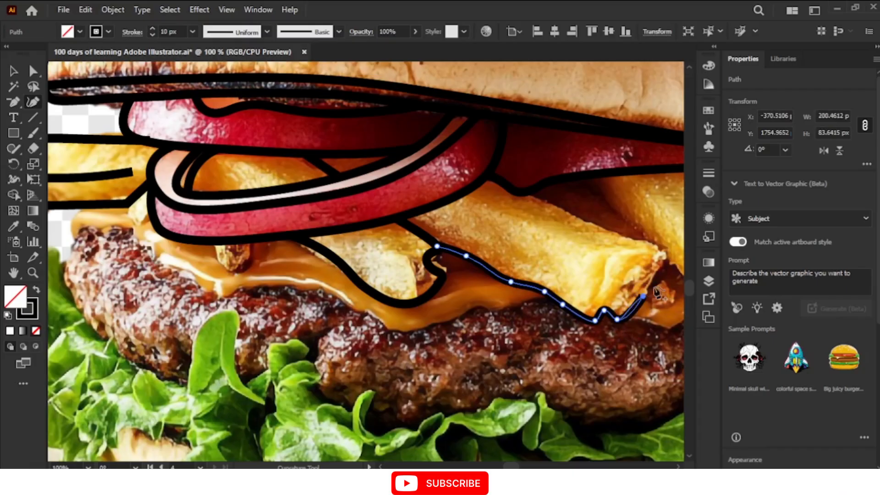
{"action": "left_click", "coordinate": [667, 259]}
{"action": "left_click", "coordinate": [658, 243]}
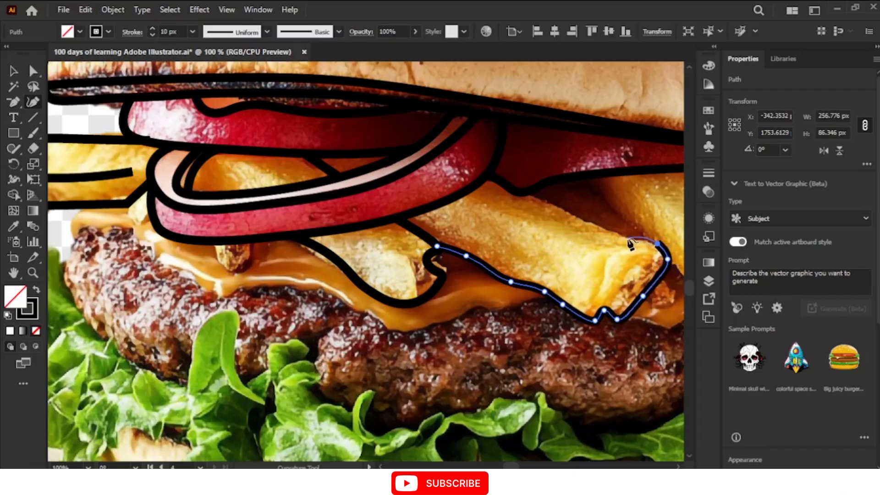
Trace the large middle fry's upper edge back to the onion slice's lower edge, making the outline about 257 by 143 px.
{"action": "left_click", "coordinate": [601, 225]}
{"action": "left_click", "coordinate": [579, 218]}
{"action": "left_click", "coordinate": [537, 198]}
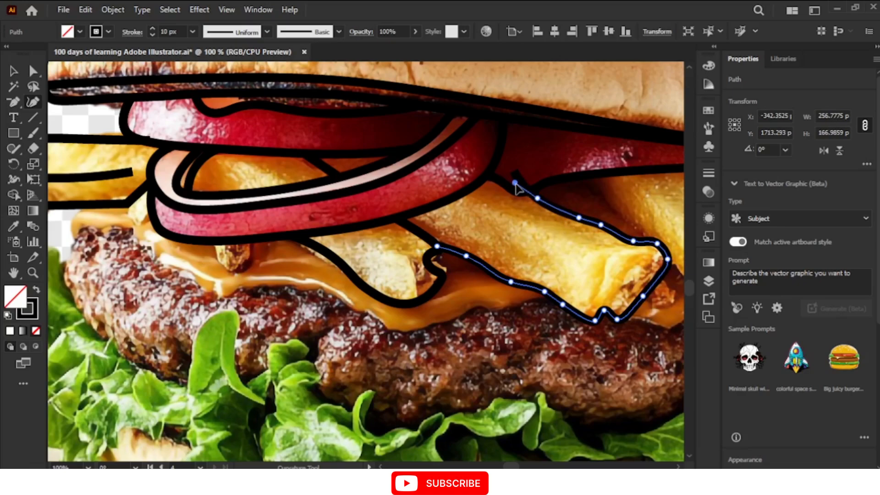
{"action": "left_click", "coordinate": [521, 193]}
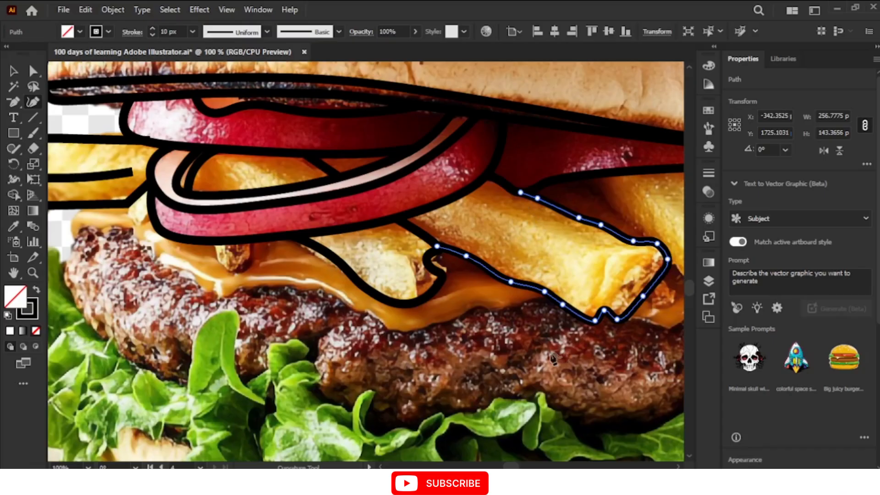
Trace the near edge of the next fry from the onion slice's underside down to the large middle fry's tip, about 77 by 73 px.
{"action": "scroll", "coordinate": [366, 262], "scroll_direction": "right", "scroll_amount": 5}
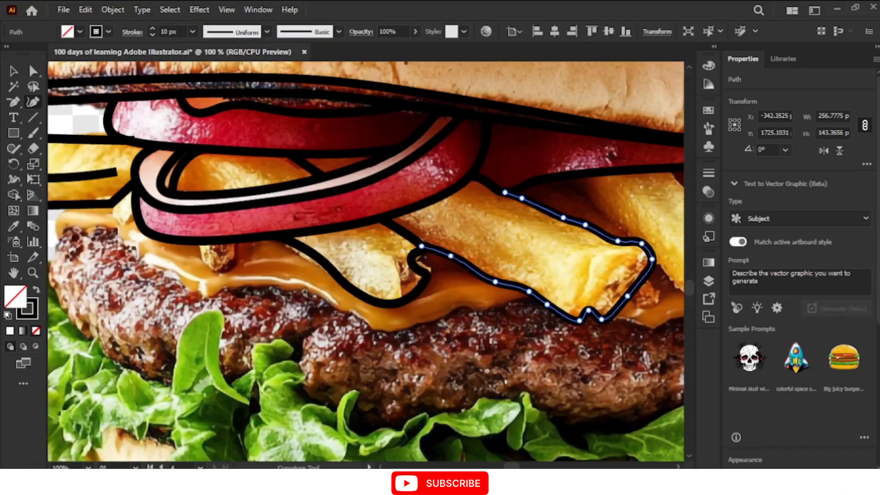
{"action": "scroll", "coordinate": [366, 262], "scroll_direction": "right", "scroll_amount": 4}
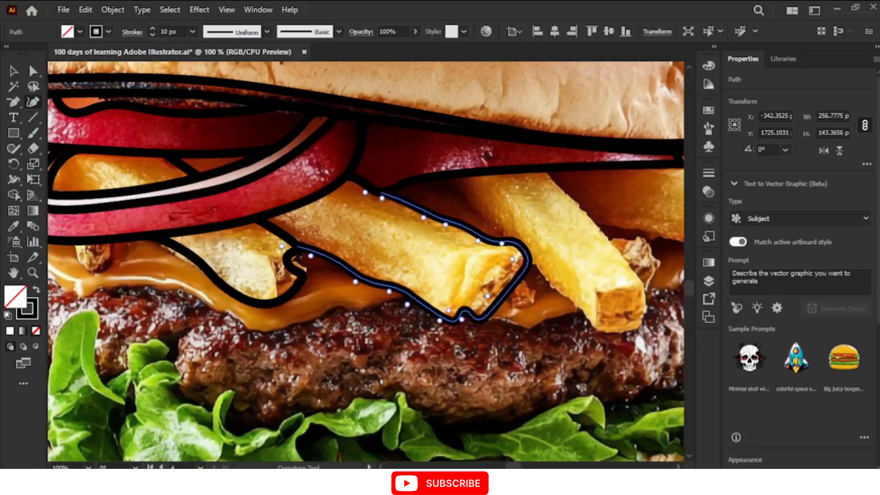
{"action": "left_click_drag", "start_coordinate": [433, 189], "coordinate": [409, 175]}
{"action": "left_click", "coordinate": [408, 175]}
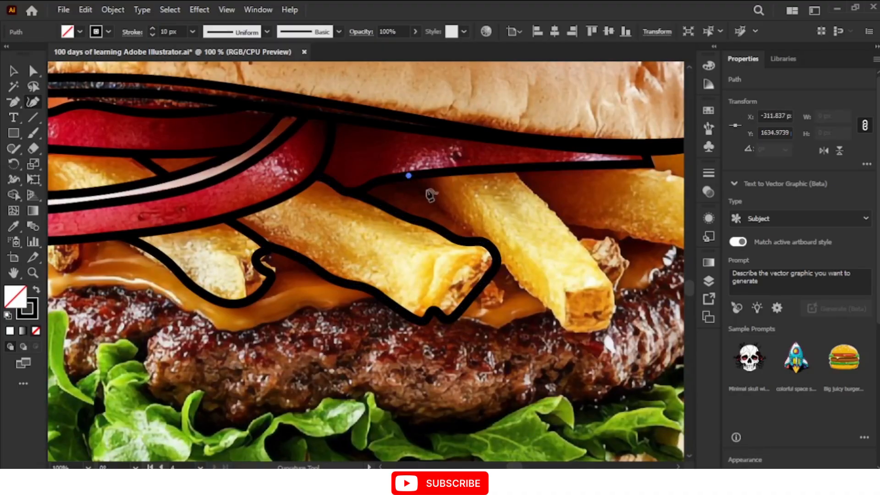
{"action": "left_click", "coordinate": [442, 206]}
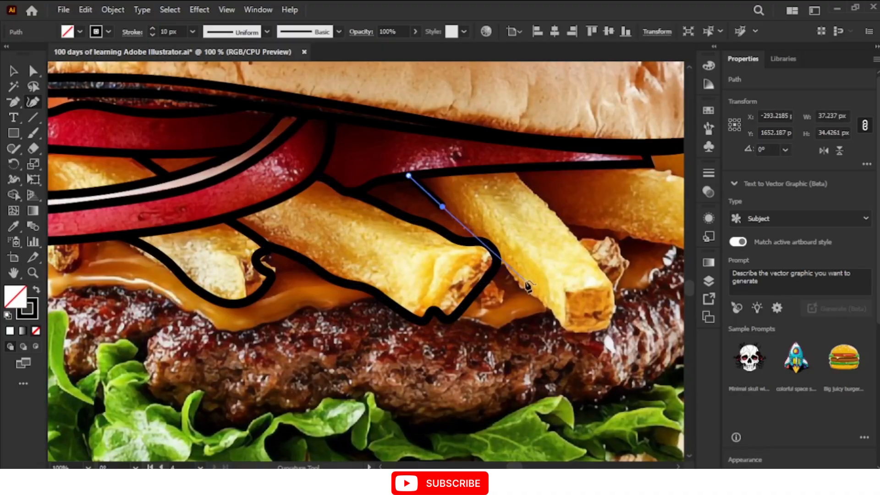
{"action": "left_click", "coordinate": [469, 227]}
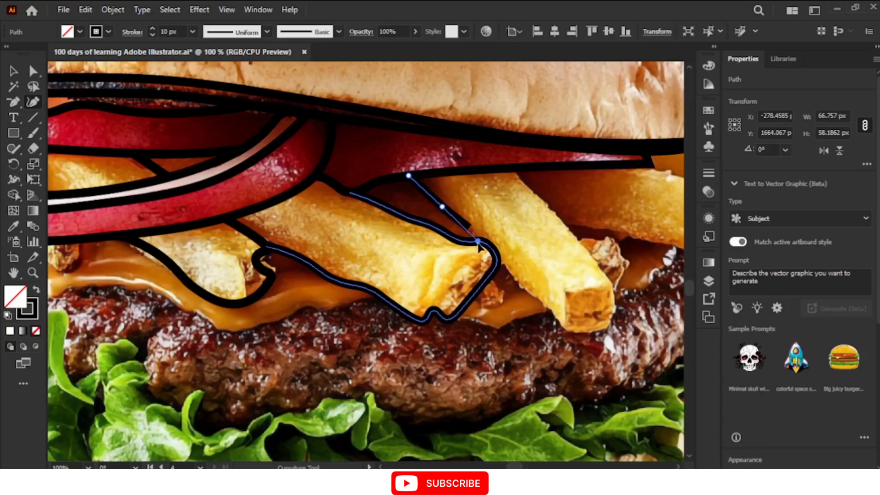
{"action": "left_click", "coordinate": [478, 242]}
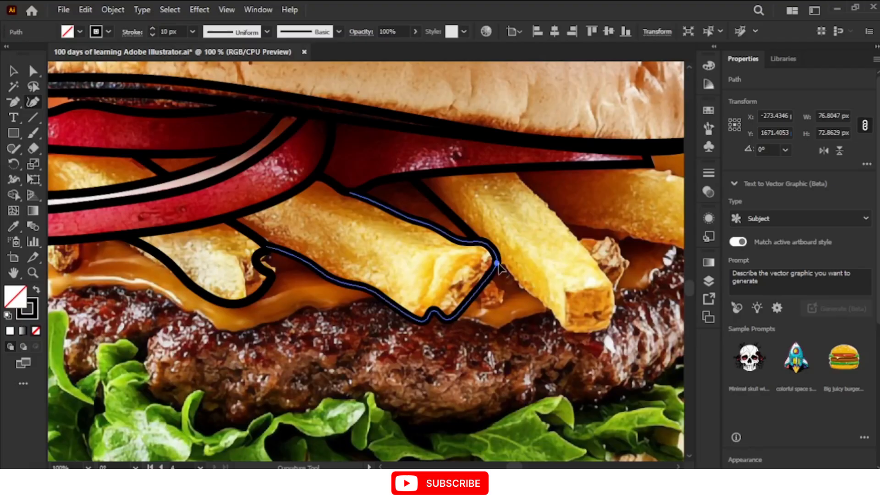
Start a new path at the large middle fry's tip and trace the next fry's lower edge down to its bottom corner.
{"action": "left_click", "coordinate": [497, 263]}
{"action": "left_click", "coordinate": [512, 271]}
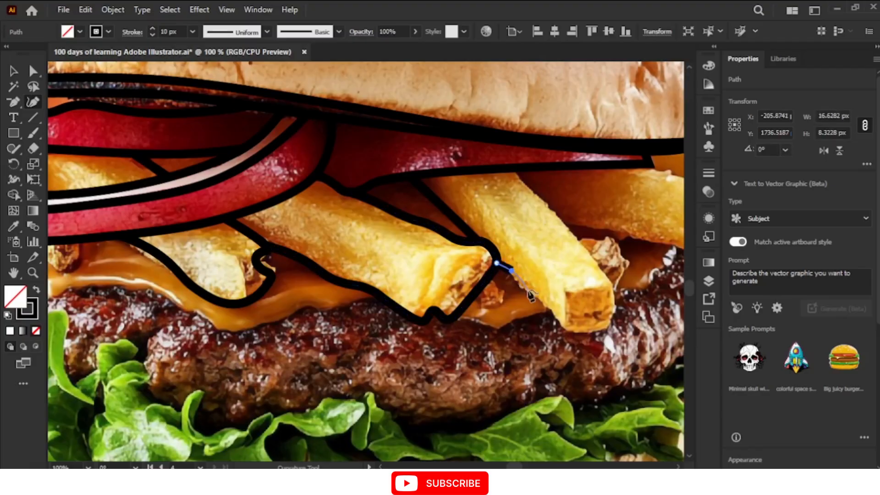
{"action": "left_click", "coordinate": [513, 282]}
{"action": "left_click", "coordinate": [536, 296]}
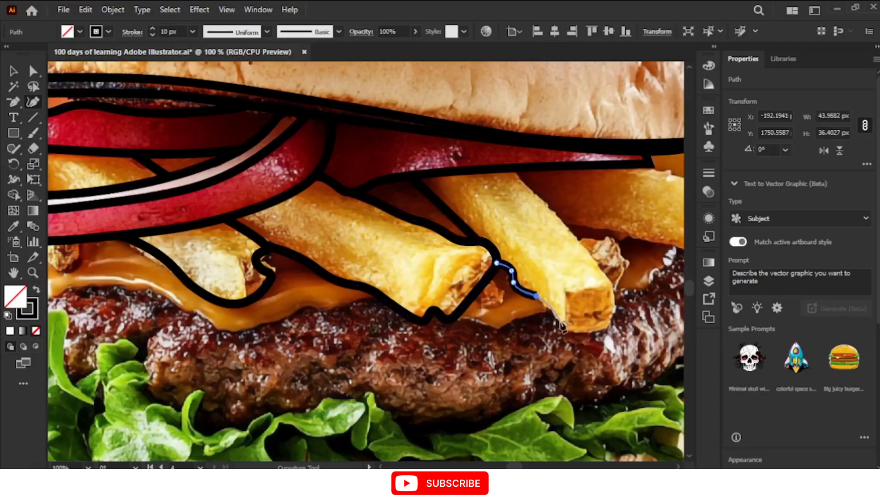
{"action": "left_click", "coordinate": [556, 316]}
{"action": "left_click", "coordinate": [564, 327]}
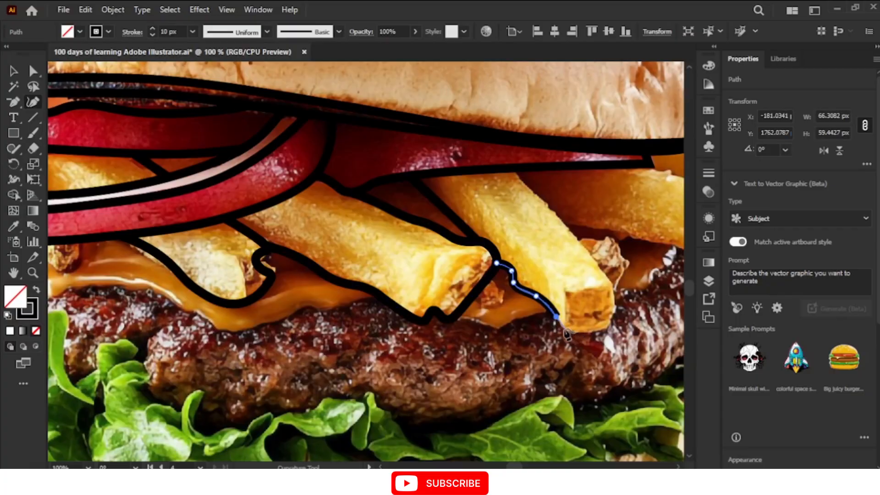
Carry the outline around that fry's end and up its far edge to the onion slice, about 133 by 186 px, and finish the path.
{"action": "left_click", "coordinate": [606, 328]}
{"action": "left_click", "coordinate": [616, 310]}
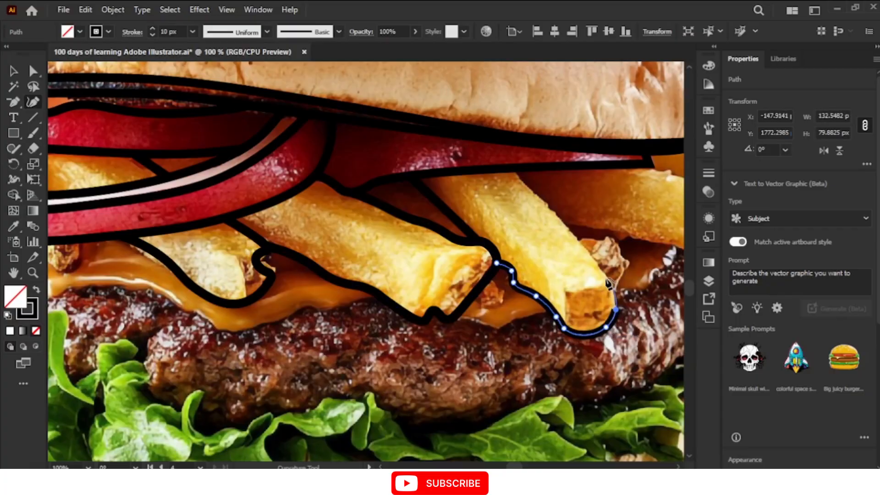
{"action": "left_click", "coordinate": [610, 285]}
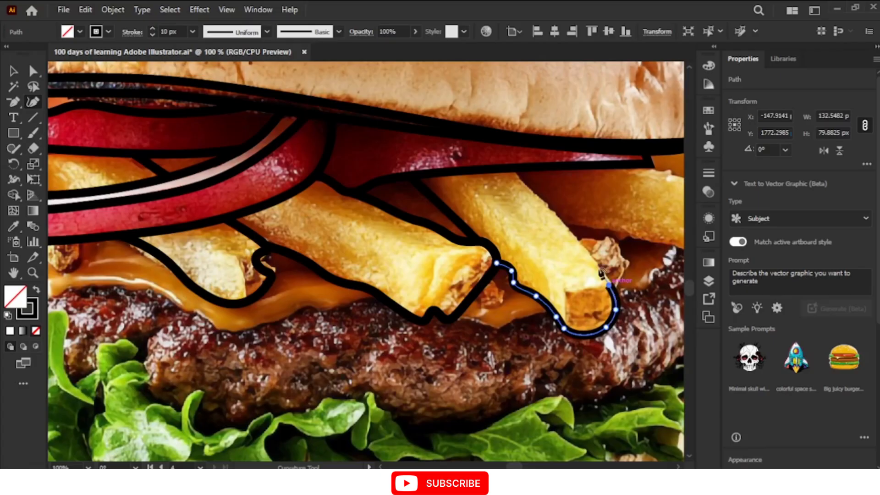
{"action": "left_click", "coordinate": [569, 228]}
{"action": "left_click", "coordinate": [497, 154]}
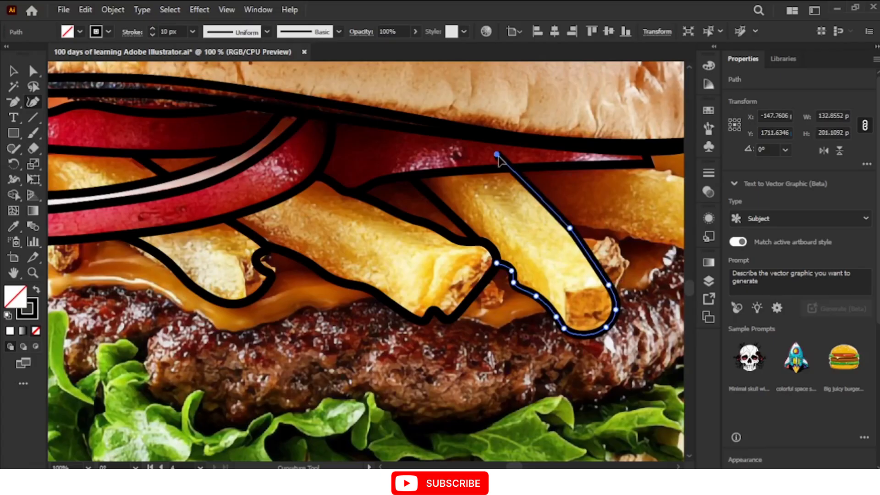
{"action": "left_click_drag", "start_coordinate": [497, 155], "coordinate": [510, 167]}
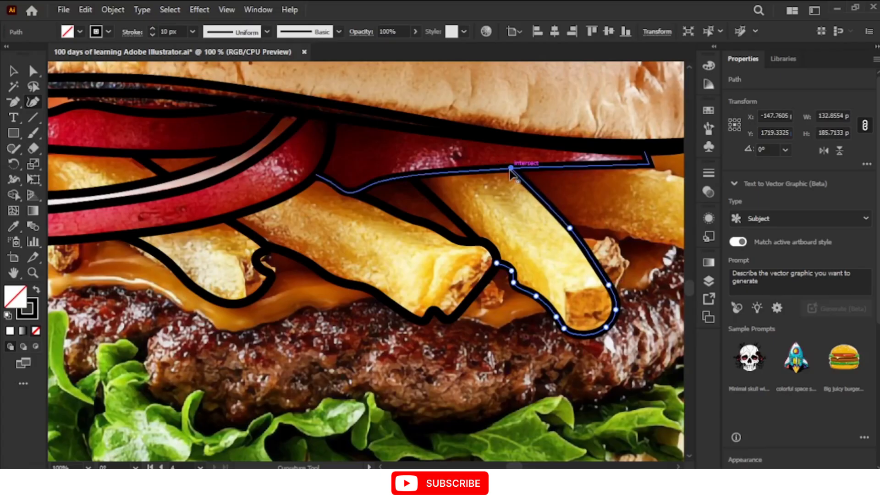
{"action": "key", "text": "Escape"}
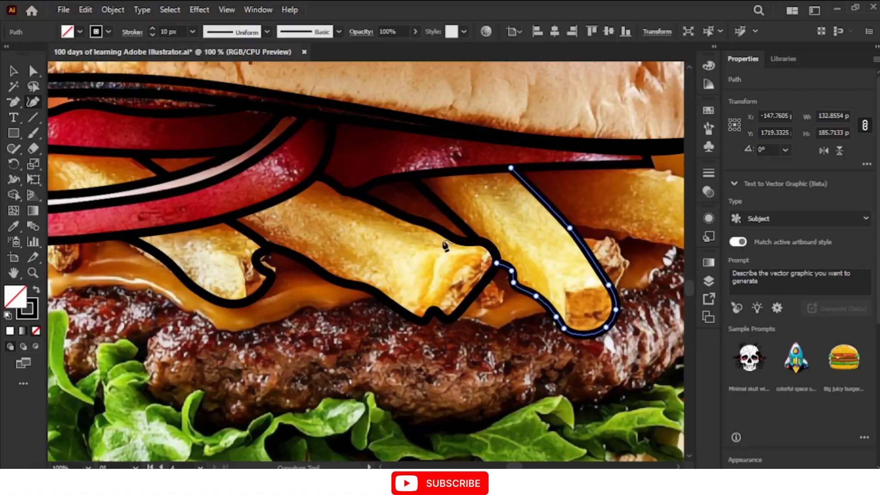
Draw a separate straight crease line along the inside of the large middle fry, about 138 by 73 px.
{"action": "left_click", "coordinate": [300, 200]}
{"action": "left_click", "coordinate": [366, 234]}
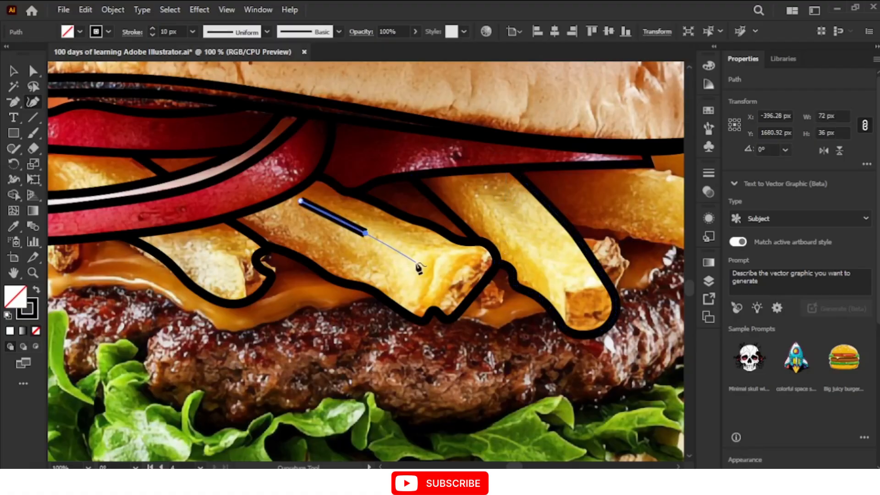
{"action": "left_click", "coordinate": [426, 267]}
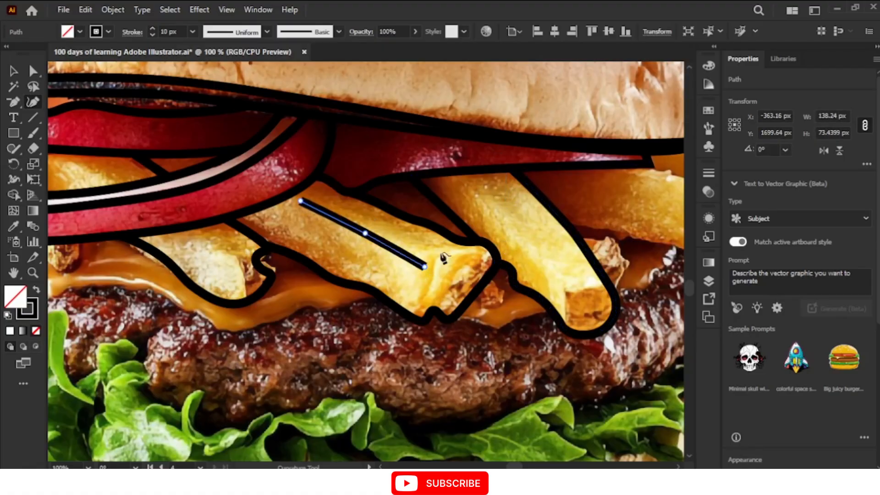
{"action": "key", "text": "Escape"}
Draw a straight crease line along the inside of the neighbouring steeper fry, about 99 by 111 px.
{"action": "left_click", "coordinate": [467, 182]}
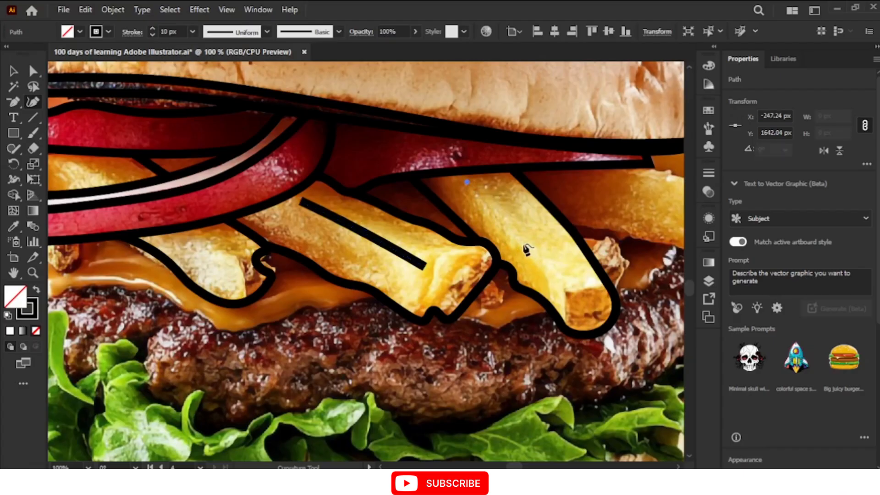
{"action": "left_click", "coordinate": [510, 228]}
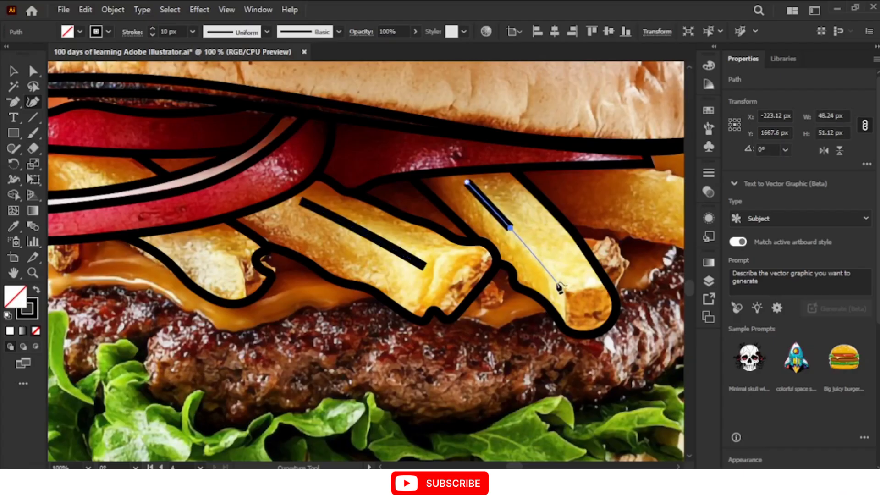
{"action": "left_click", "coordinate": [557, 282]}
{"action": "key", "text": "Escape"}
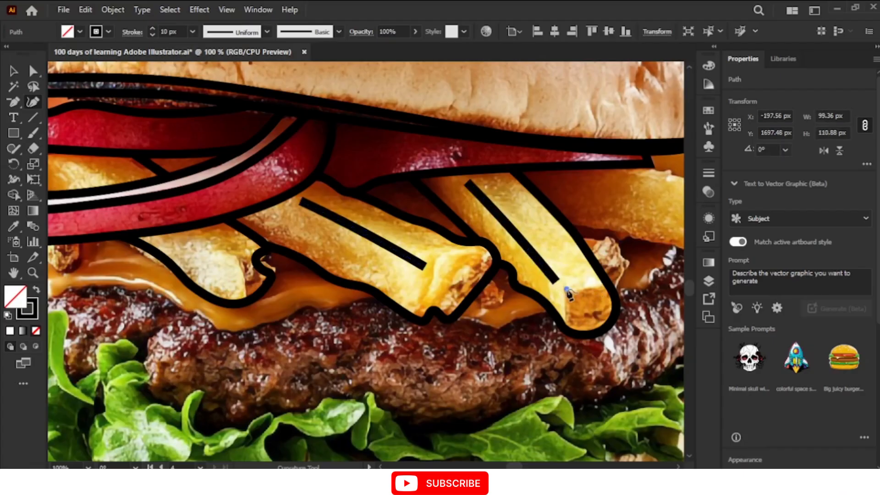
Start outlining the steeper fry's cut end from its bottom corner on the outline, up the side and onto the top edge.
{"action": "left_click", "coordinate": [566, 289]}
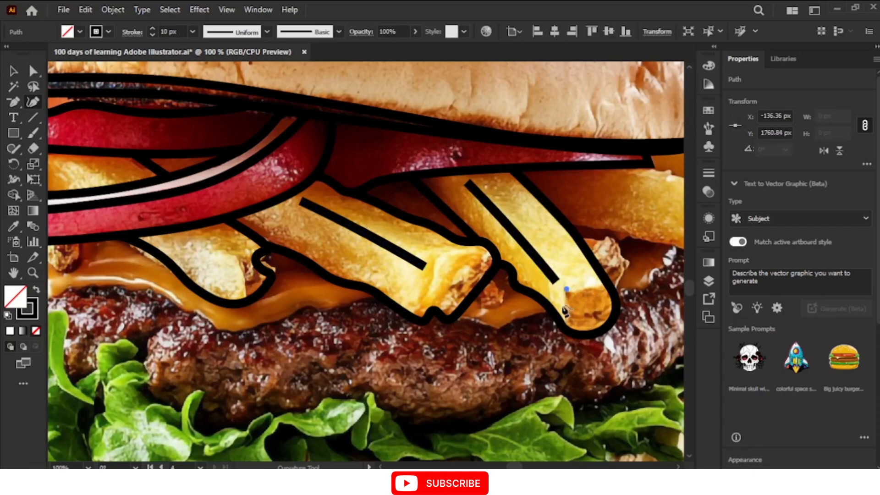
{"action": "left_click_drag", "start_coordinate": [566, 289], "coordinate": [568, 323]}
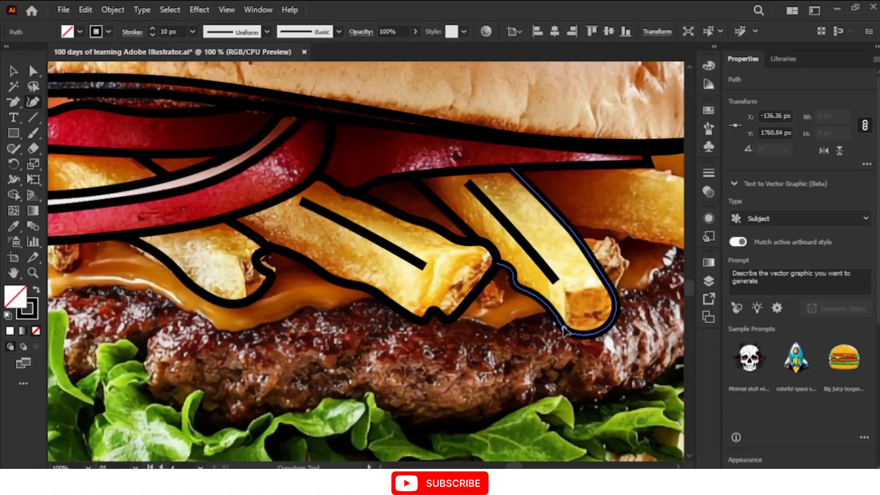
{"action": "left_click", "coordinate": [565, 329]}
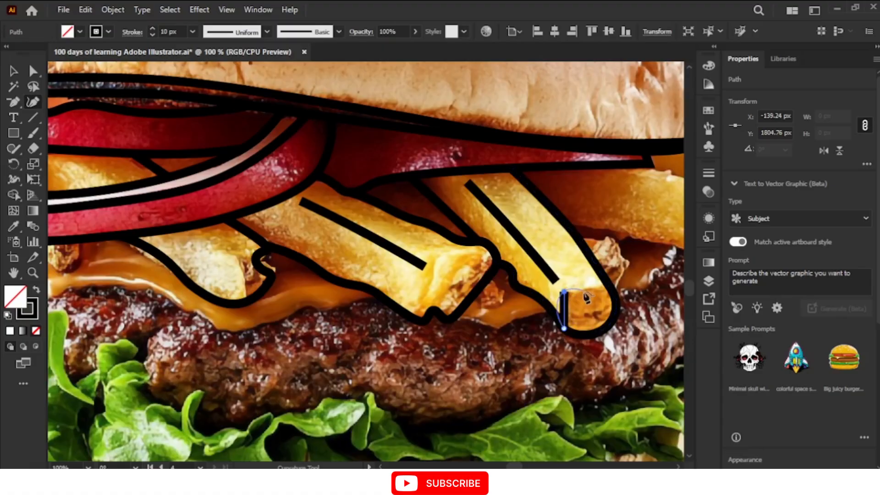
{"action": "left_click", "coordinate": [564, 292]}
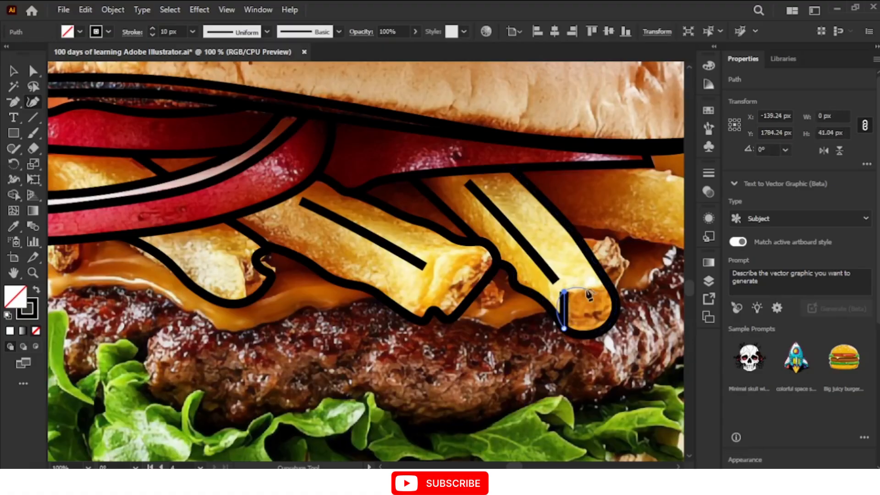
{"action": "left_click", "coordinate": [581, 288]}
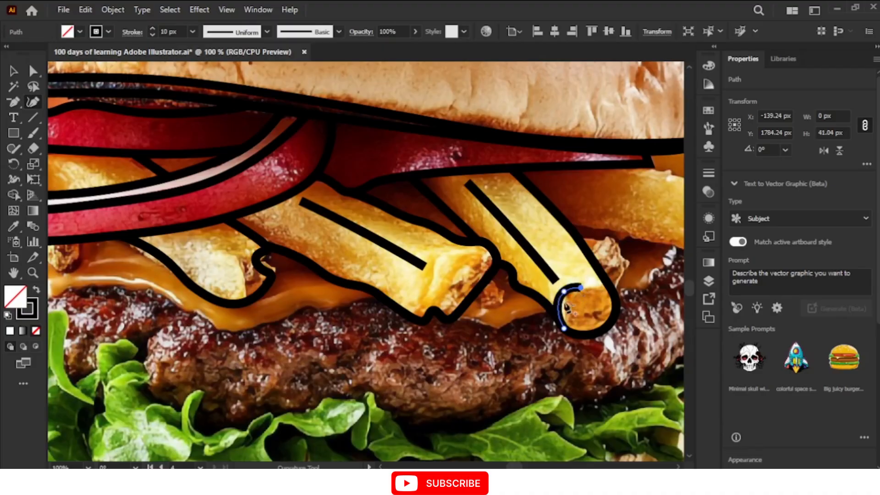
Pull the cut-end line's bulging side inward and extend its top edge to the fry's far outline, about 53 by 48 px overall.
{"action": "left_click_drag", "start_coordinate": [558, 305], "coordinate": [567, 309]}
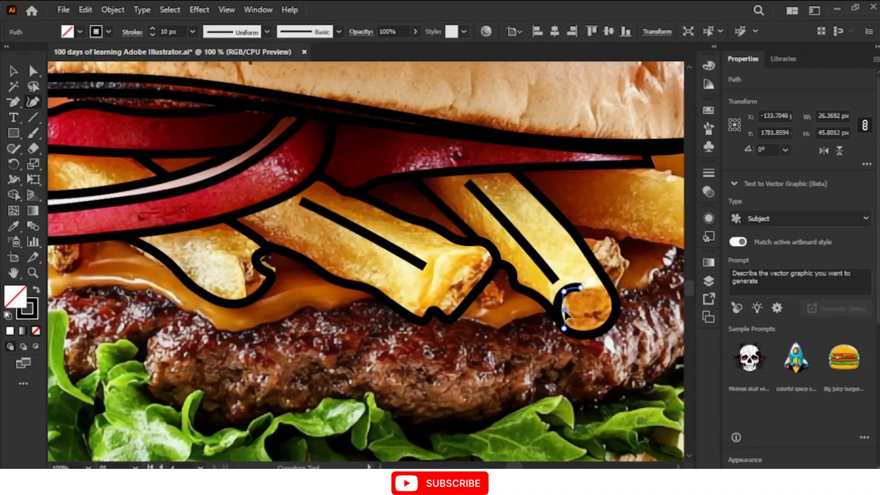
{"action": "double_click", "coordinate": [566, 312]}
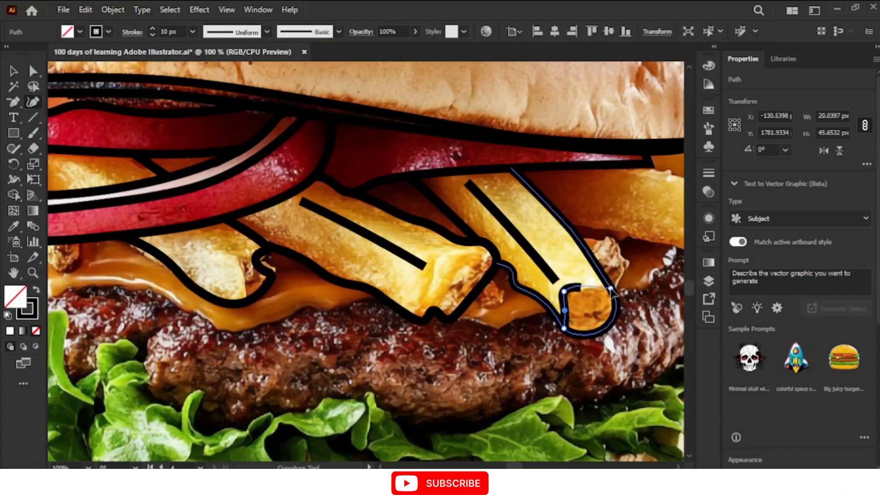
{"action": "left_click", "coordinate": [611, 288]}
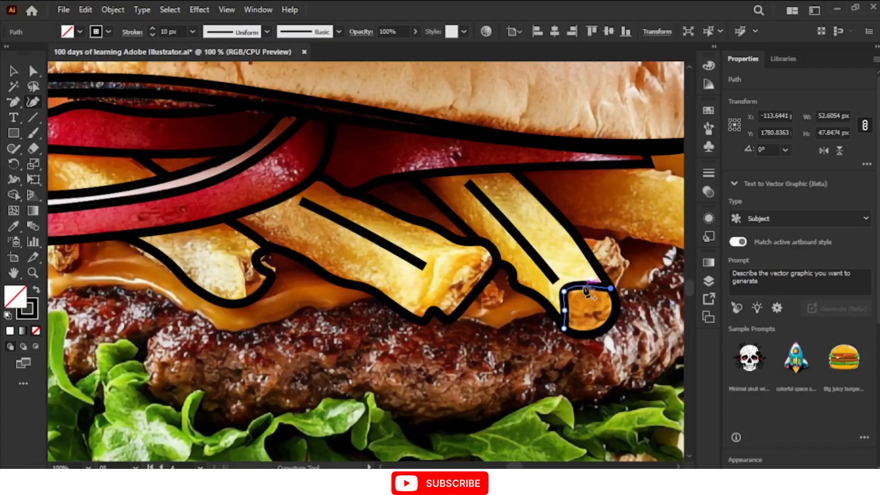
Add a curve point near the middle of the top edge of the fry's cut-end line.
{"action": "key", "text": "ctrl+plus"}
{"action": "key", "text": "ctrl+plus"}
{"action": "key", "text": "ctrl+plus"}
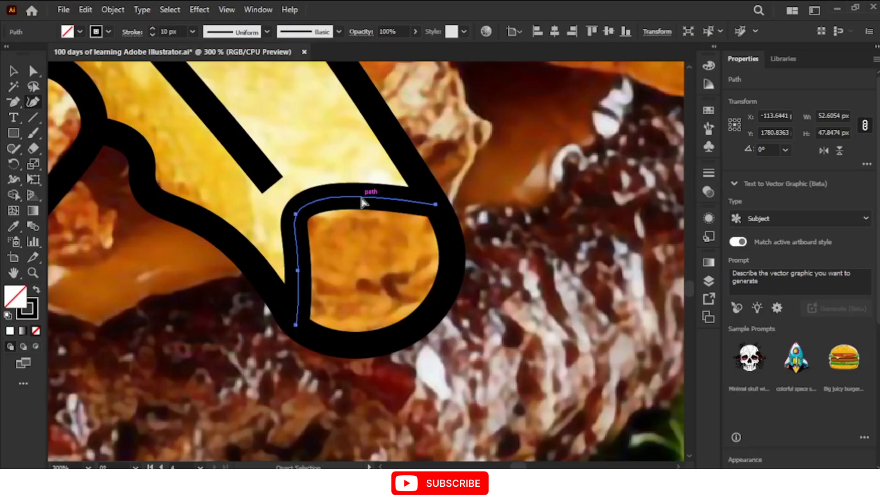
{"action": "scroll", "coordinate": [365, 201], "scroll_direction": "up", "scroll_amount": 5}
{"action": "scroll", "coordinate": [383, 198], "scroll_direction": "up", "scroll_amount": 3}
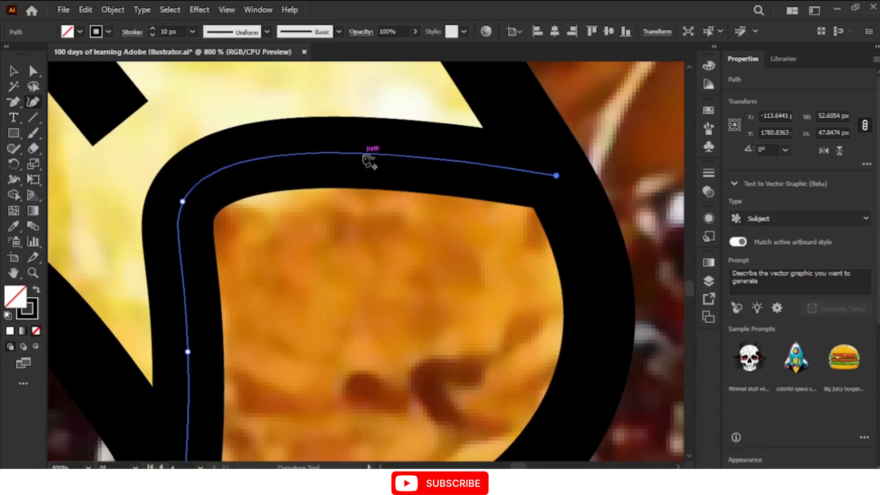
{"action": "left_click", "coordinate": [363, 152]}
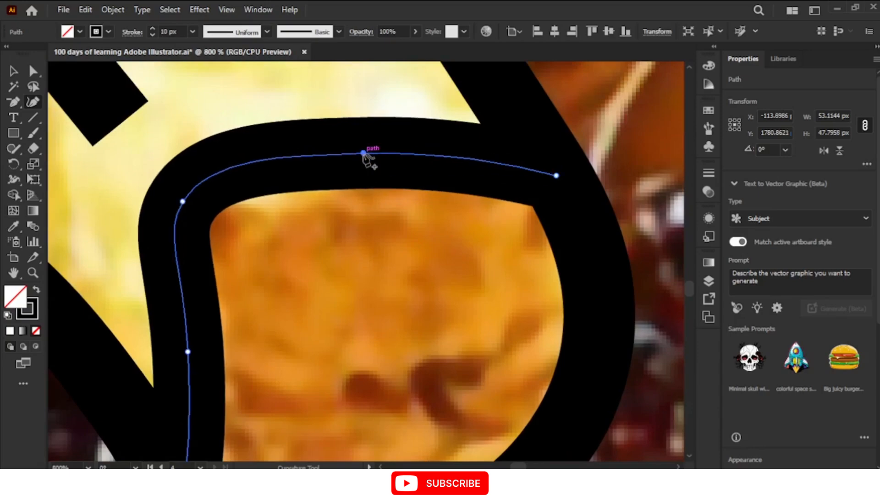
Flatten the top edge of the steeper fry's cut-end line and adjust its outer endpoint, making the line about 53 by 45 px overall.
{"action": "left_click_drag", "start_coordinate": [363, 152], "coordinate": [373, 171]}
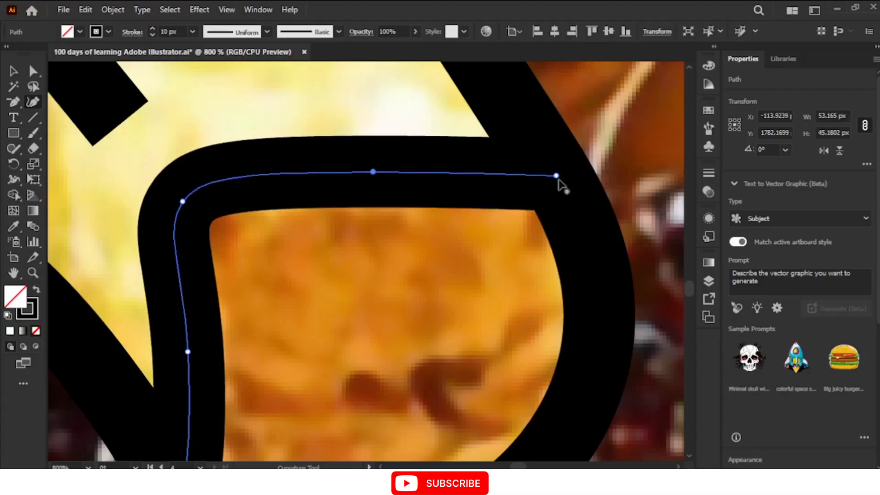
{"action": "mouse_move", "coordinate": [556, 176]}
{"action": "left_mouse_down"}
{"action": "mouse_move", "coordinate": [563, 165]}
{"action": "mouse_move", "coordinate": [547, 175]}
{"action": "left_mouse_up"}
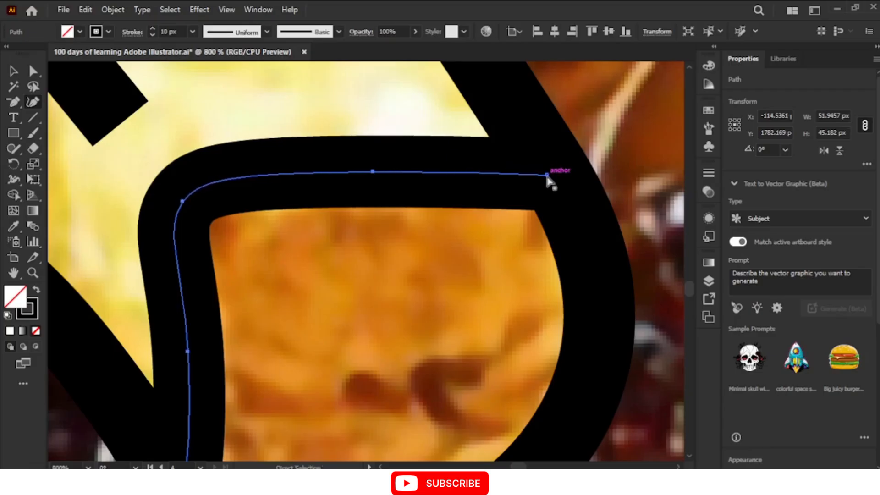
{"action": "scroll", "coordinate": [548, 175], "scroll_direction": "down", "scroll_amount": 2}
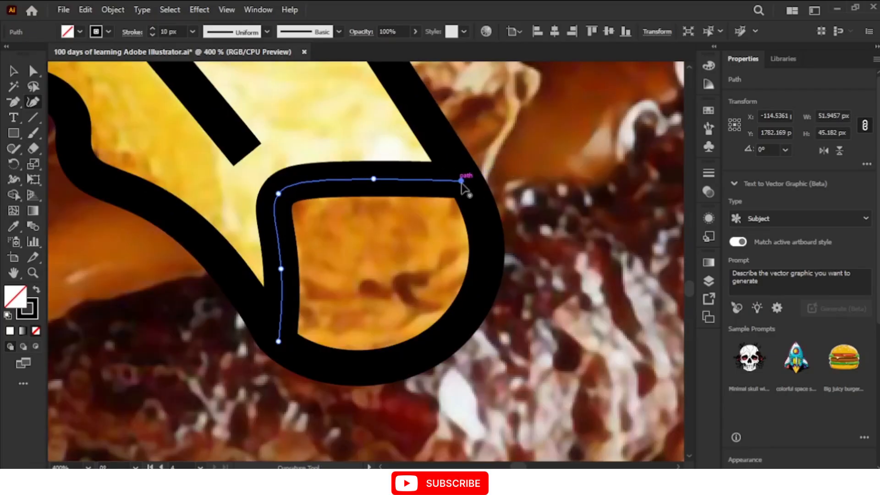
{"action": "left_click", "coordinate": [462, 182]}
{"action": "left_click_drag", "start_coordinate": [466, 180], "coordinate": [465, 180]}
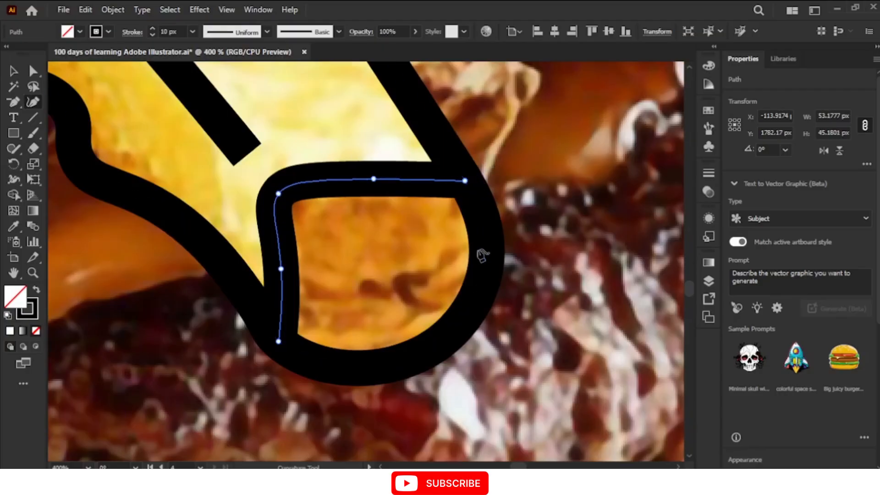
Start outlining the long fry beside the steeper fry, tracing its lower edge from the steeper fry to its browned tip, about 225 by 43 px.
{"action": "key", "text": "ctrl+minus"}
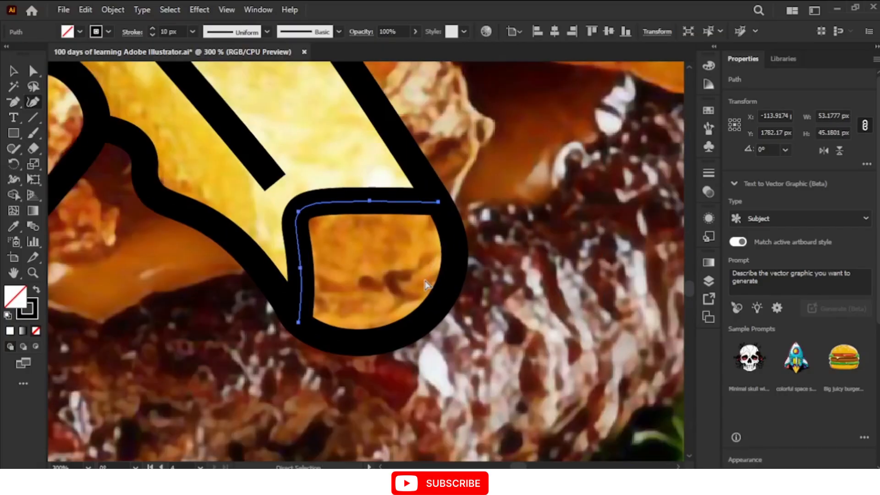
{"action": "key", "text": "ctrl+minus"}
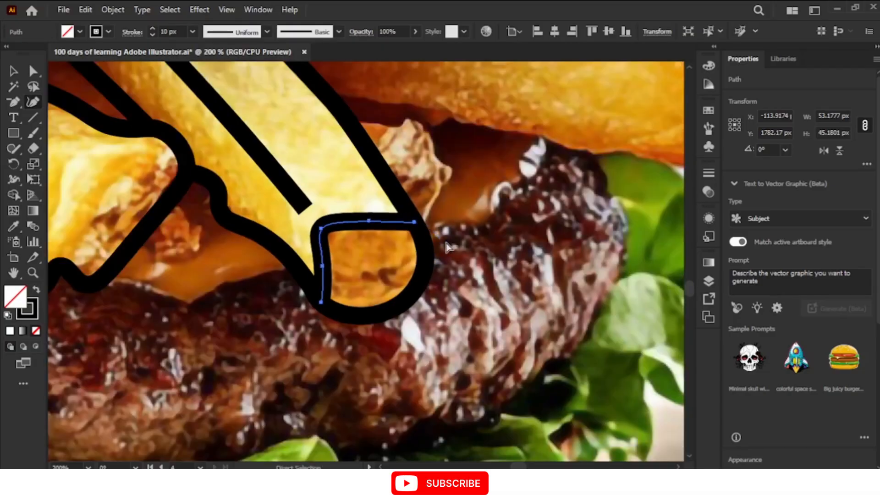
{"action": "key", "text": "ctrl+0"}
{"action": "key", "text": "ctrl+plus"}
{"action": "key", "text": "ctrl+plus"}
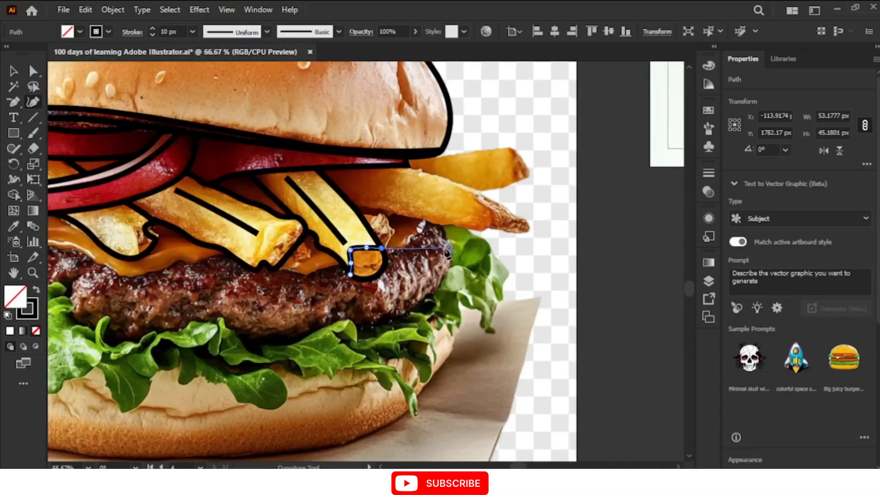
{"action": "scroll", "coordinate": [449, 250], "scroll_direction": "up", "scroll_amount": 2}
{"action": "key", "text": "ctrl+plus"}
{"action": "key", "text": "ctrl+plus"}
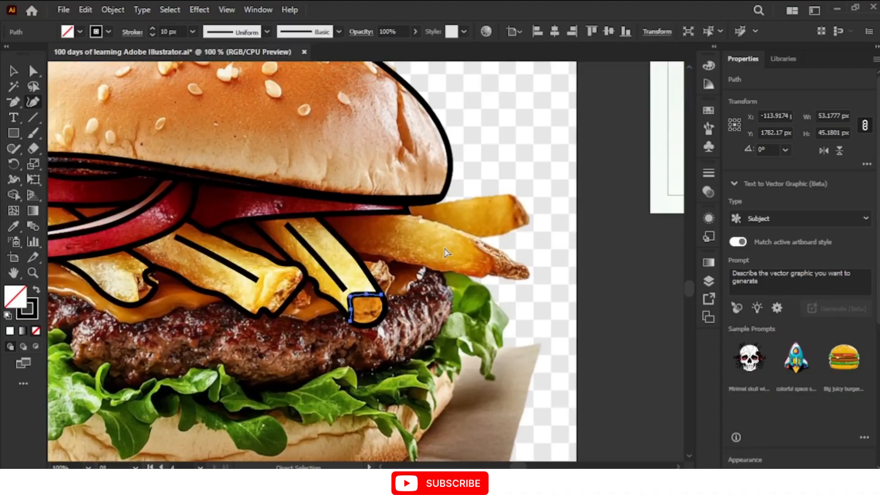
{"action": "scroll", "coordinate": [491, 209], "scroll_direction": "up", "scroll_amount": 2}
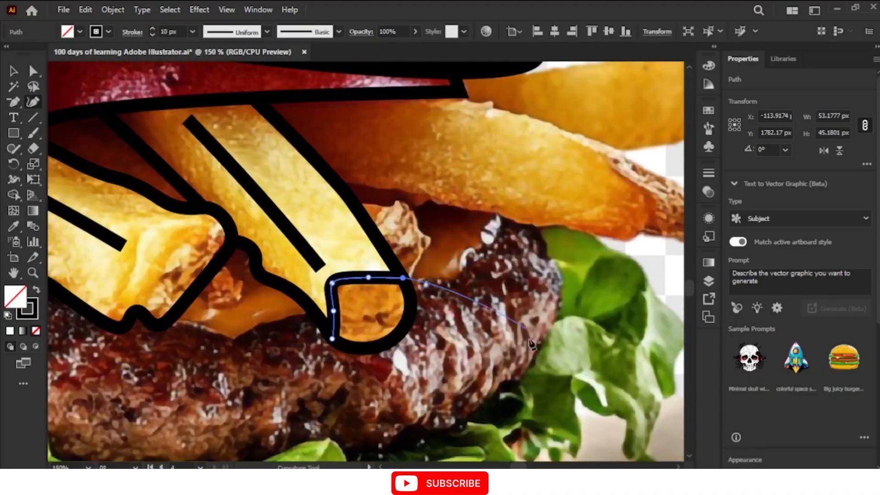
{"action": "key", "text": "ctrl+minus"}
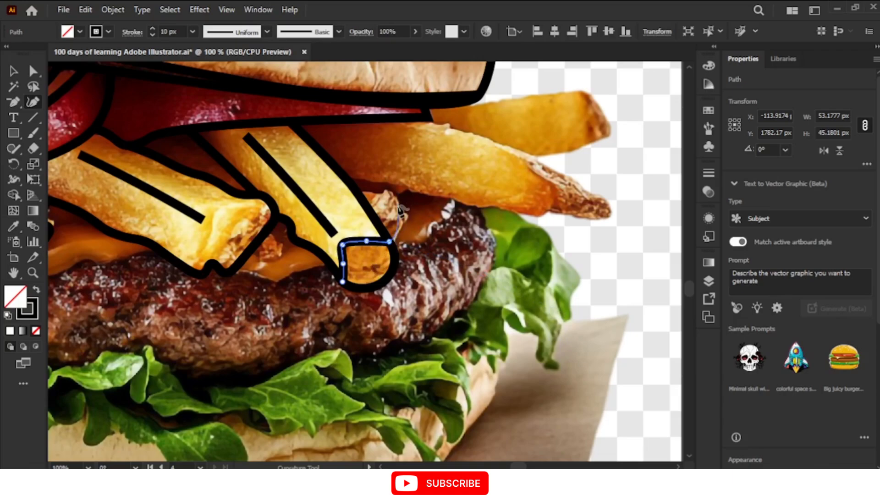
{"action": "key", "text": "Escape"}
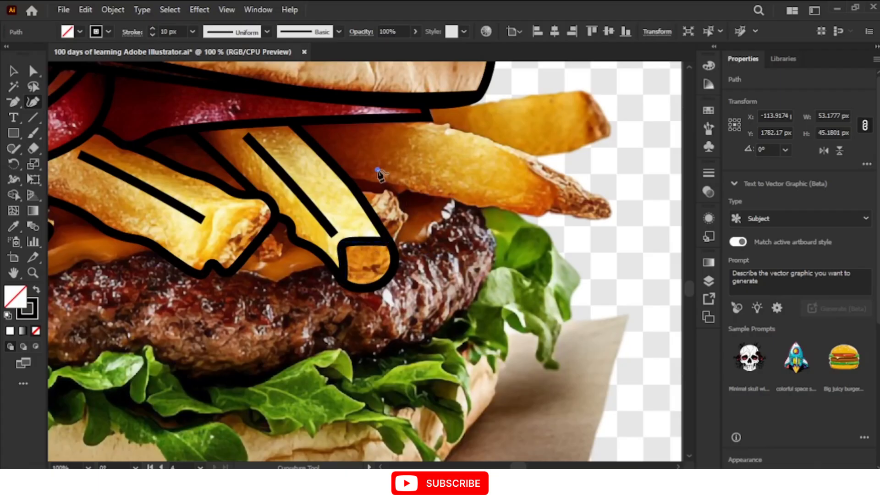
{"action": "left_click", "coordinate": [354, 174]}
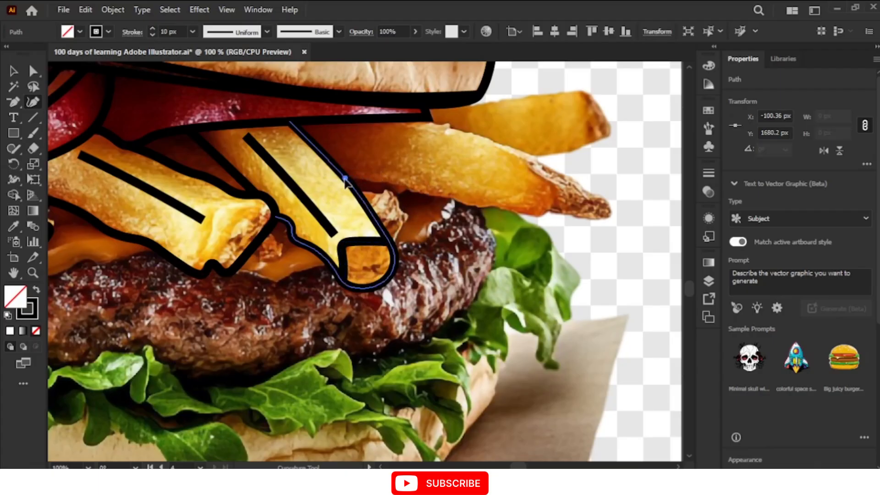
{"action": "left_click", "coordinate": [385, 182]}
{"action": "left_click", "coordinate": [420, 195]}
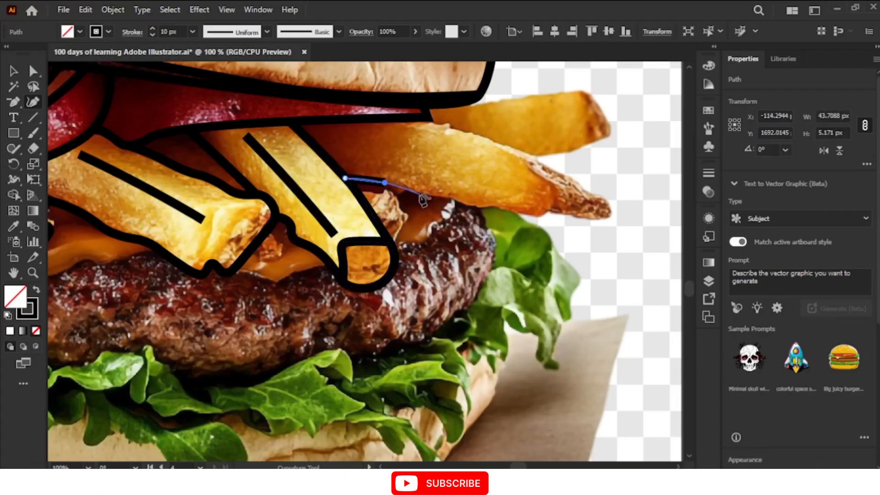
{"action": "left_click", "coordinate": [491, 206]}
{"action": "left_click", "coordinate": [548, 216]}
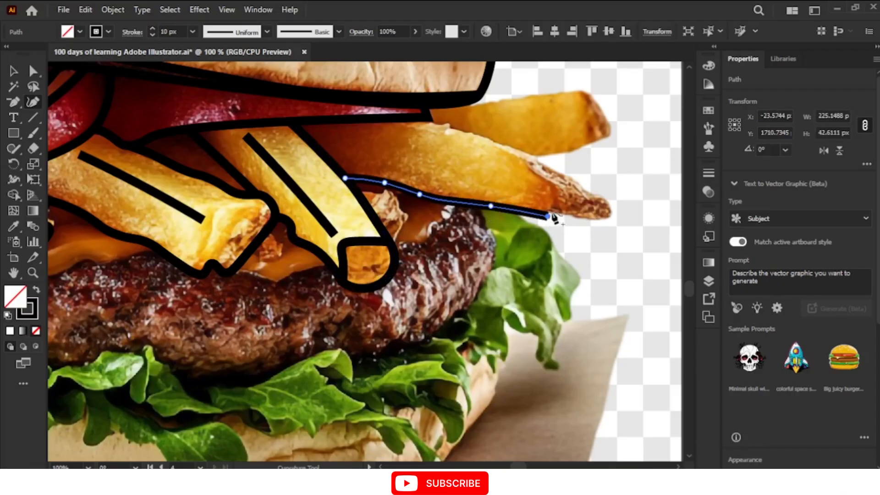
Continue the long fry's outline around its notch and browned tip and back along the upper edge to the onion's pointed end, about 299 by 118 px overall.
{"action": "left_click", "coordinate": [553, 208]}
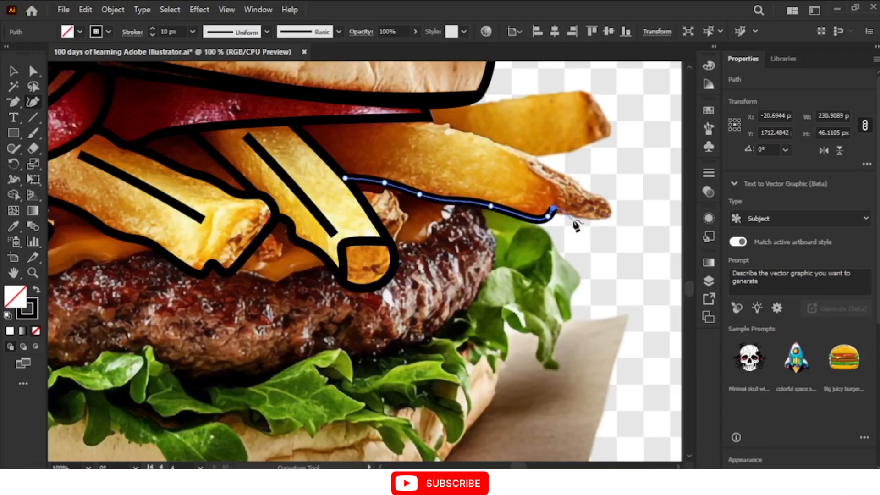
{"action": "left_click", "coordinate": [573, 217]}
{"action": "left_click", "coordinate": [615, 217]}
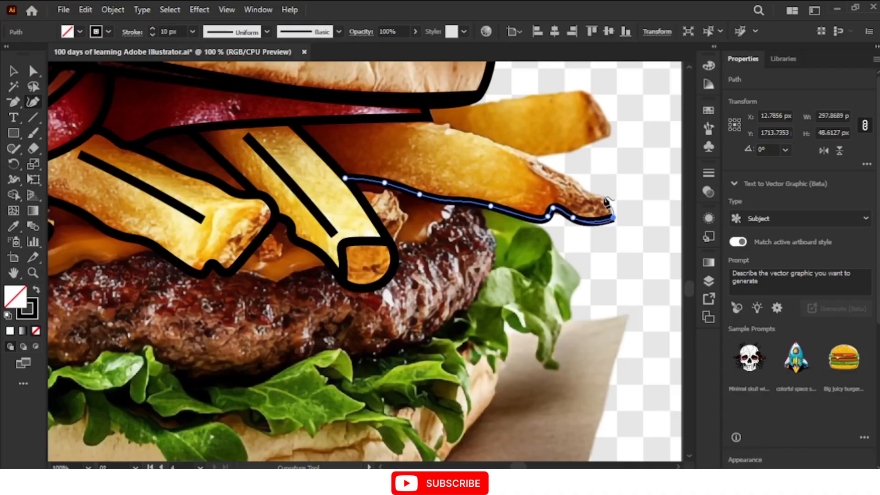
{"action": "left_click", "coordinate": [587, 188]}
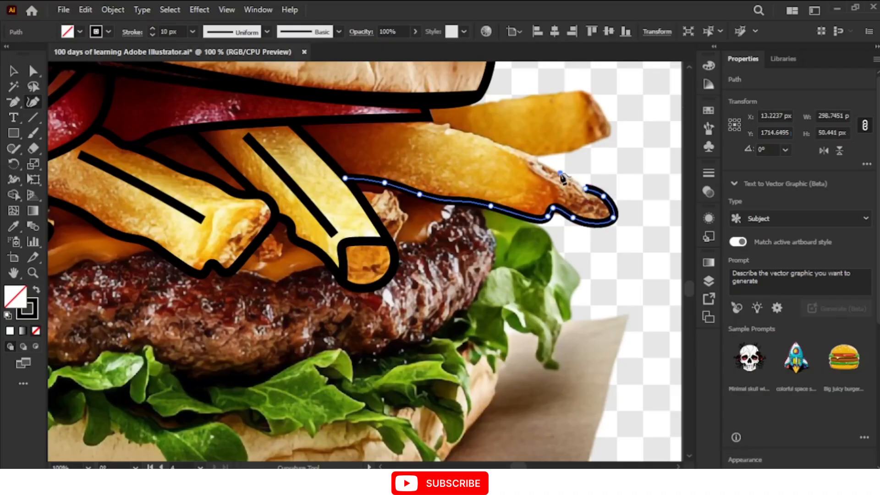
{"action": "left_click", "coordinate": [560, 173]}
{"action": "left_click", "coordinate": [530, 157]}
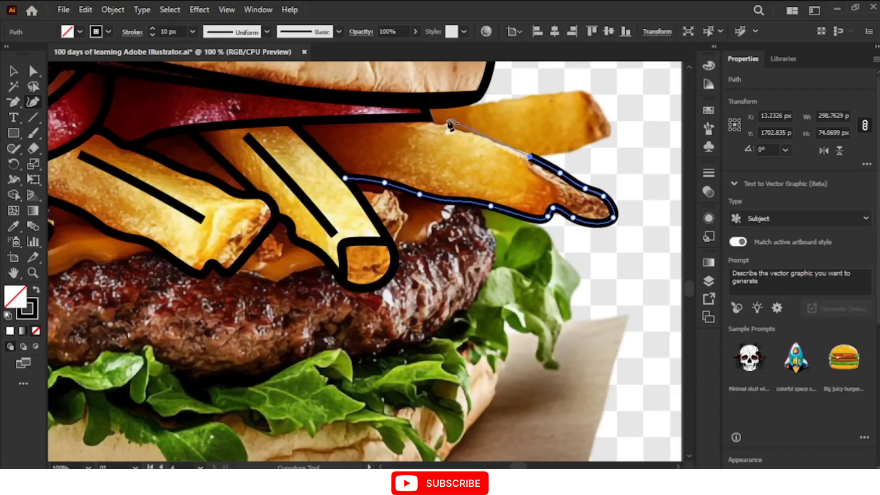
{"action": "left_click", "coordinate": [422, 119]}
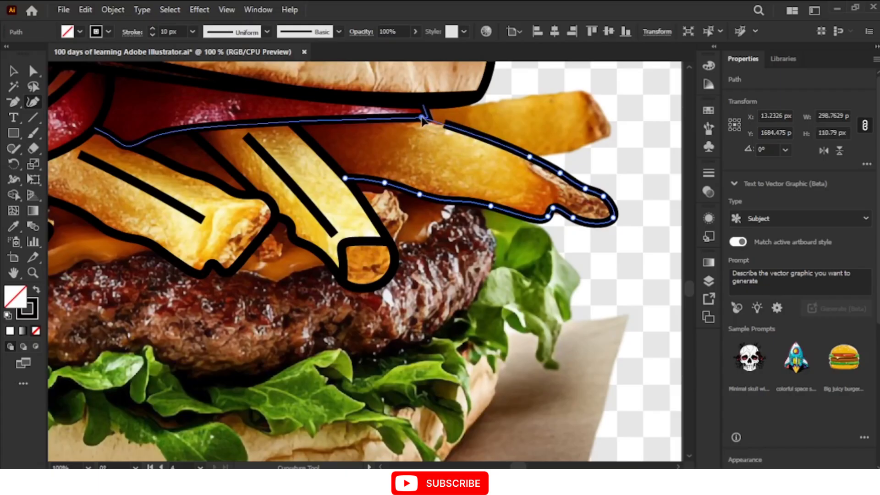
{"action": "left_click_drag", "start_coordinate": [422, 118], "coordinate": [427, 118]}
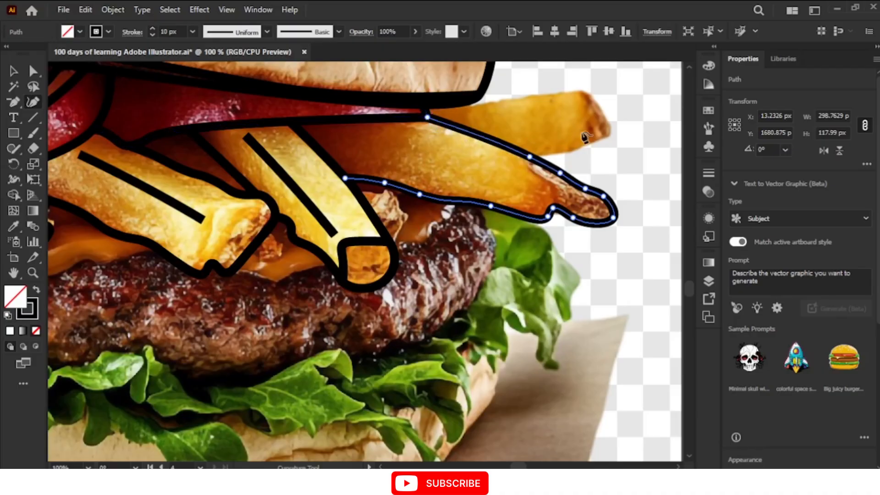
Outline the uppermost fry from the long fry's upper edge, around its blunt tip and back to the onion's pointed end under the bun.
{"action": "left_click_drag", "start_coordinate": [582, 132], "coordinate": [530, 158]}
{"action": "left_click", "coordinate": [572, 148]}
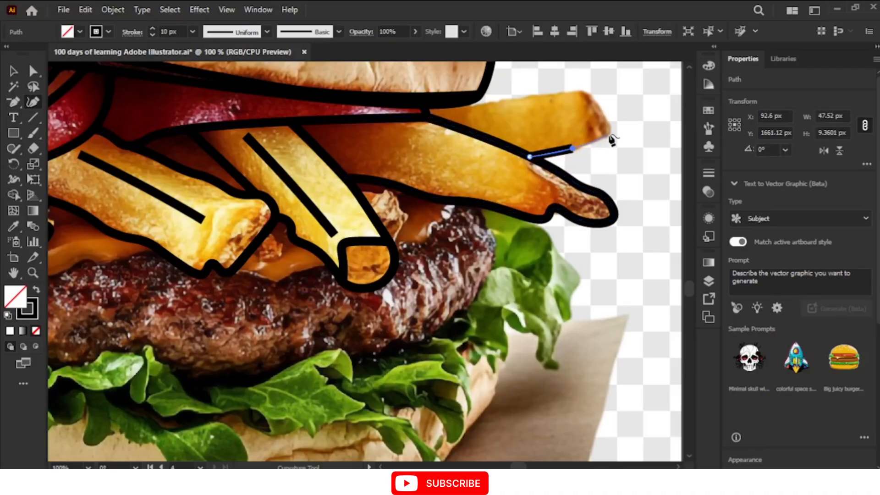
{"action": "left_click", "coordinate": [611, 133]}
{"action": "left_click", "coordinate": [585, 91]}
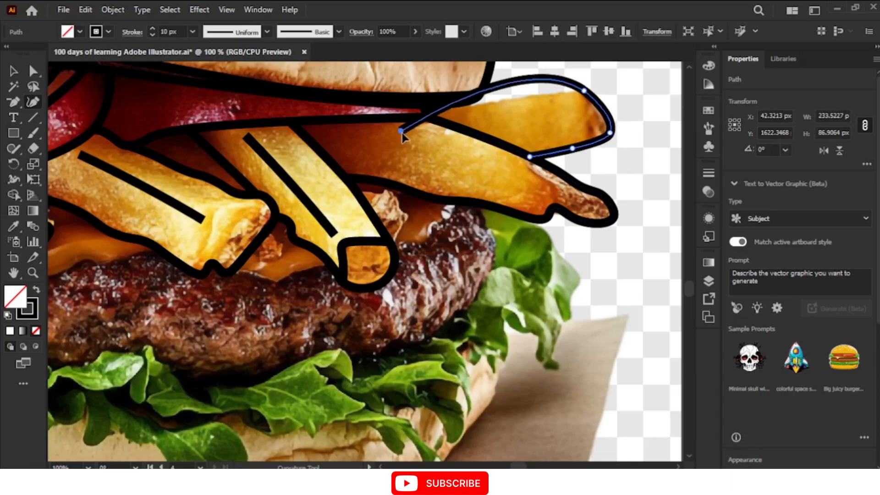
{"action": "left_click_drag", "start_coordinate": [403, 134], "coordinate": [437, 113]}
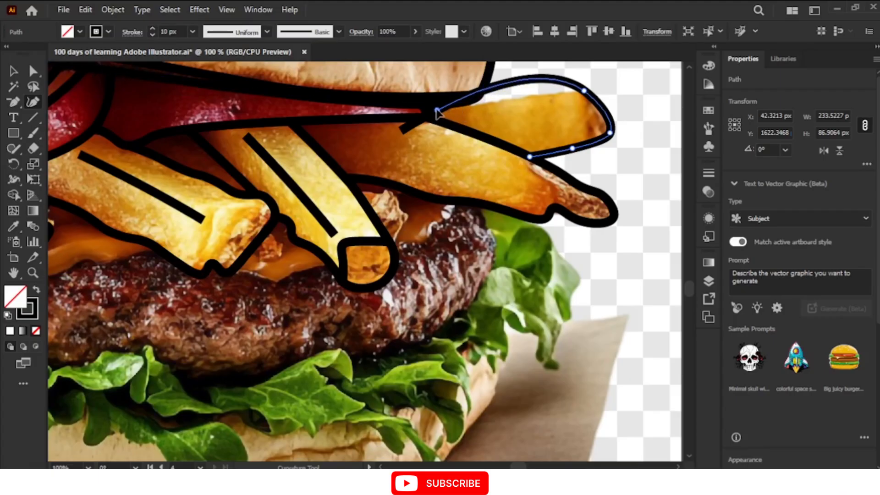
Pull the uppermost fry's upper edge onto the photo, adjust its tip corner and extend its end under the bun, about 208 by 75 px overall.
{"action": "left_click_drag", "start_coordinate": [515, 83], "coordinate": [519, 99]}
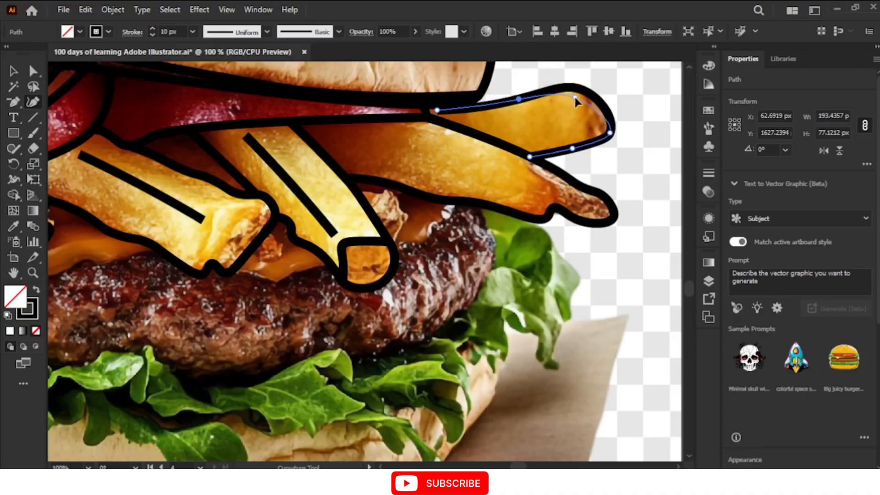
{"action": "left_click_drag", "start_coordinate": [584, 91], "coordinate": [593, 95]}
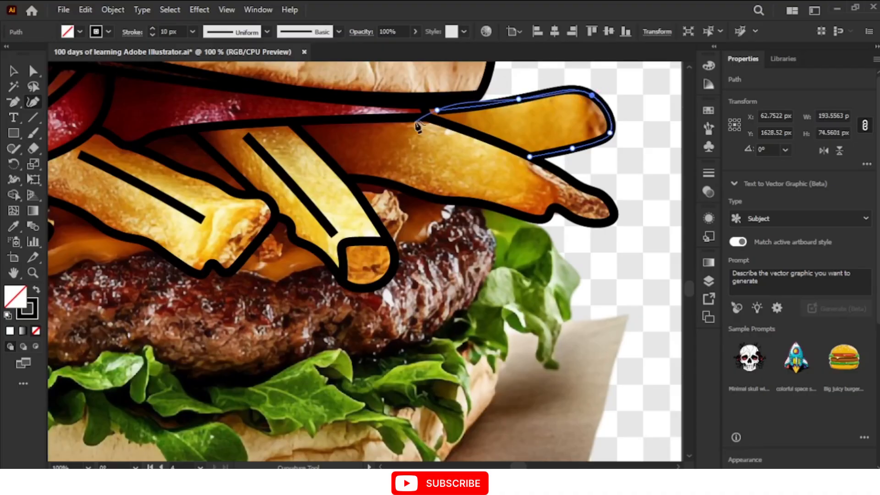
{"action": "left_click_drag", "start_coordinate": [439, 111], "coordinate": [425, 110]}
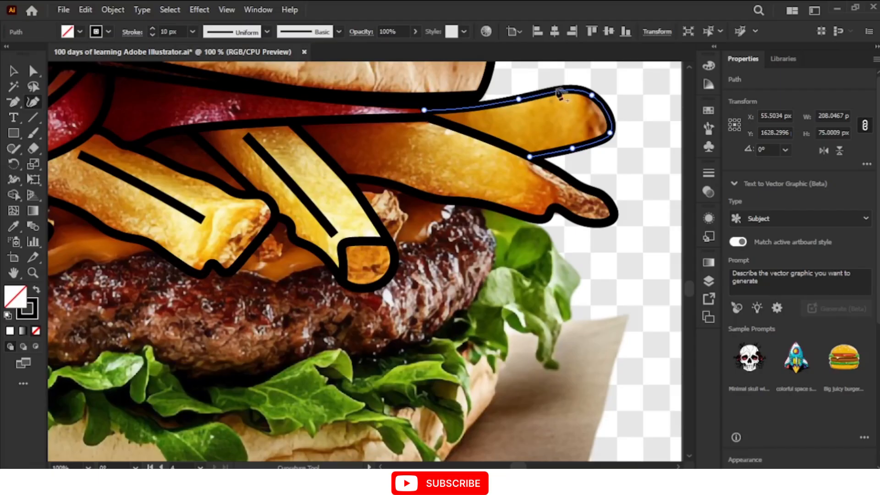
Draw a curved cut-end line across the uppermost fry's tip, bowed toward the bun, about 13 by 60 px.
{"action": "left_click", "coordinate": [579, 105]}
{"action": "left_click_drag", "start_coordinate": [580, 94], "coordinate": [579, 90]}
{"action": "left_click", "coordinate": [585, 107]}
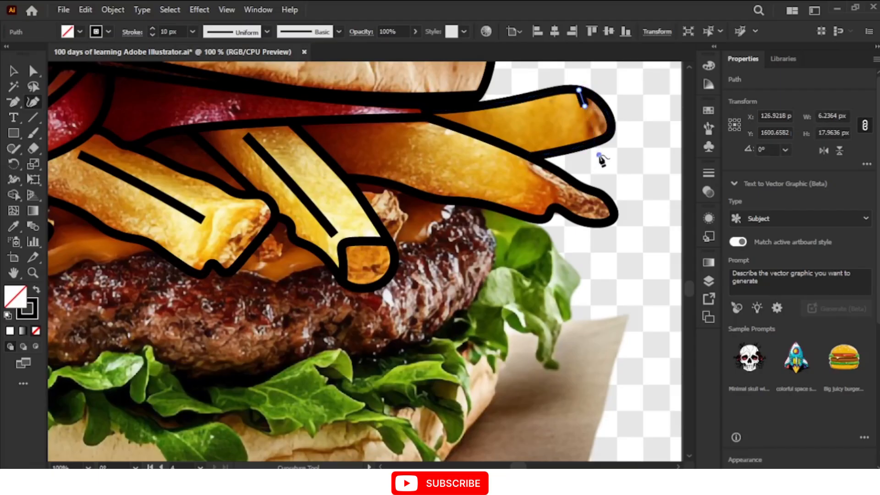
{"action": "left_click", "coordinate": [599, 155]}
{"action": "left_click_drag", "start_coordinate": [580, 133], "coordinate": [590, 144]}
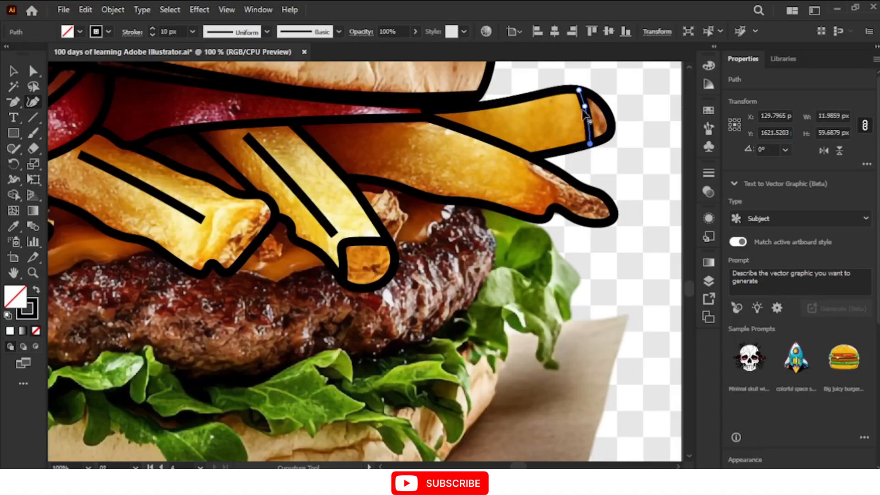
{"action": "left_click_drag", "start_coordinate": [585, 107], "coordinate": [581, 121]}
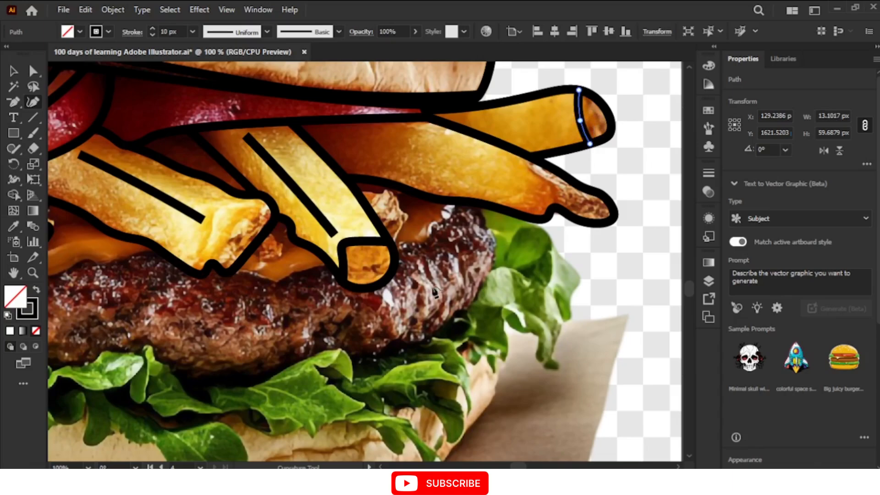
Start the melted cheese outline at the patty's left edge, curling under the leftmost fry and back over the patty, about 54 by 36 px.
{"action": "key", "text": "ctrl+minus"}
{"action": "left_click", "coordinate": [370, 279]}
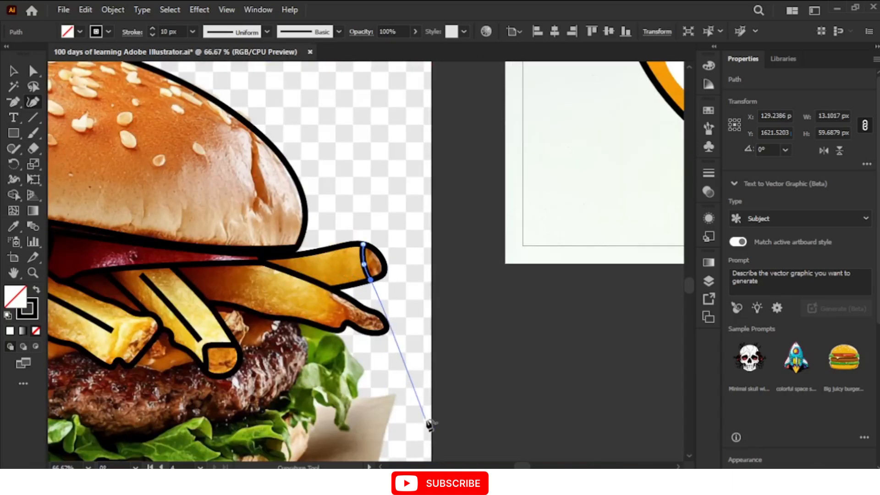
{"action": "left_click", "coordinate": [380, 467]}
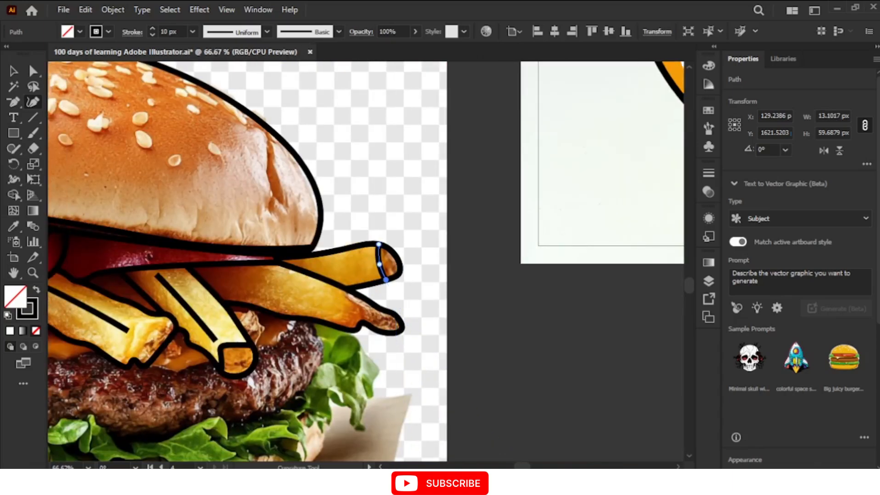
{"action": "scroll", "coordinate": [366, 261], "scroll_direction": "left", "scroll_amount": 11}
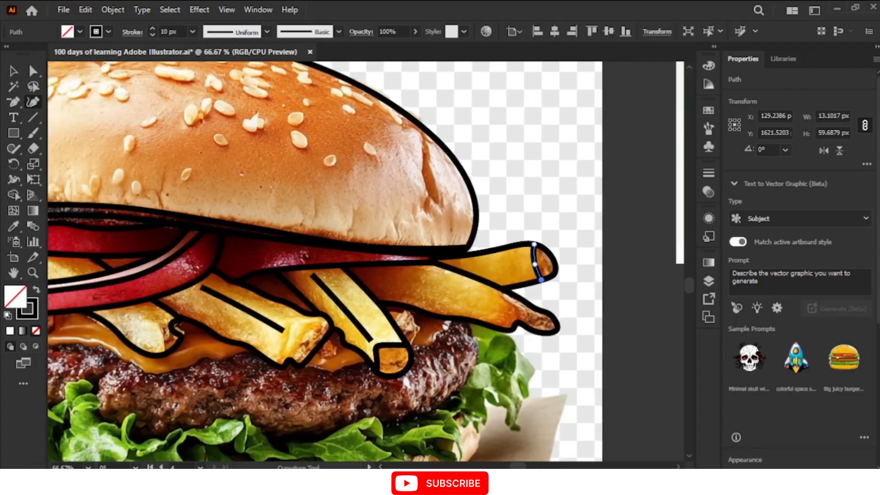
{"action": "scroll", "coordinate": [366, 261], "scroll_direction": "left", "scroll_amount": 7}
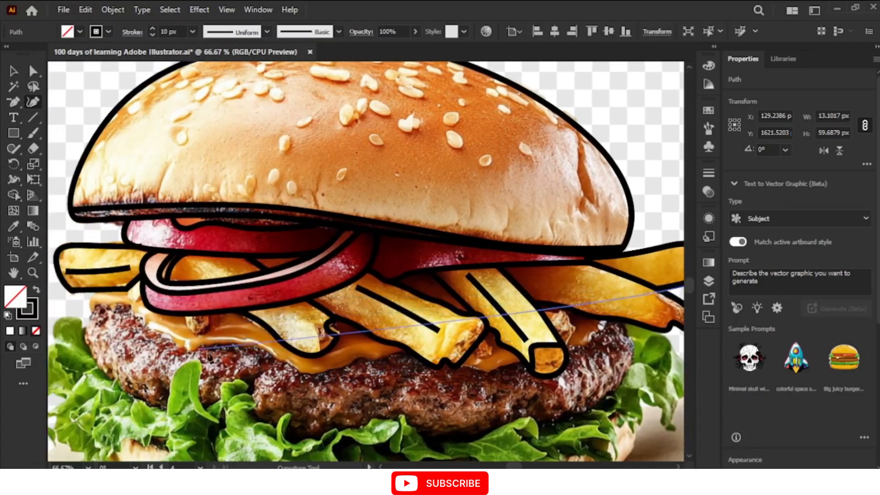
{"action": "key", "text": "Escape"}
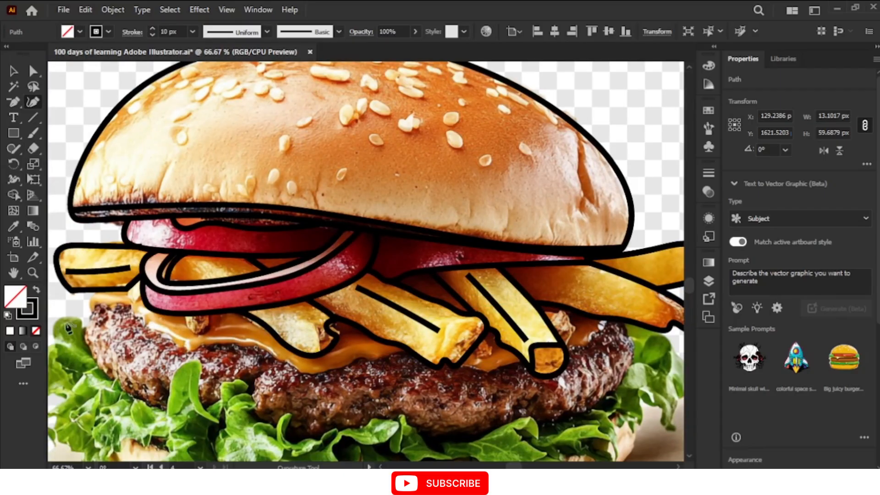
{"action": "left_click", "coordinate": [92, 308]}
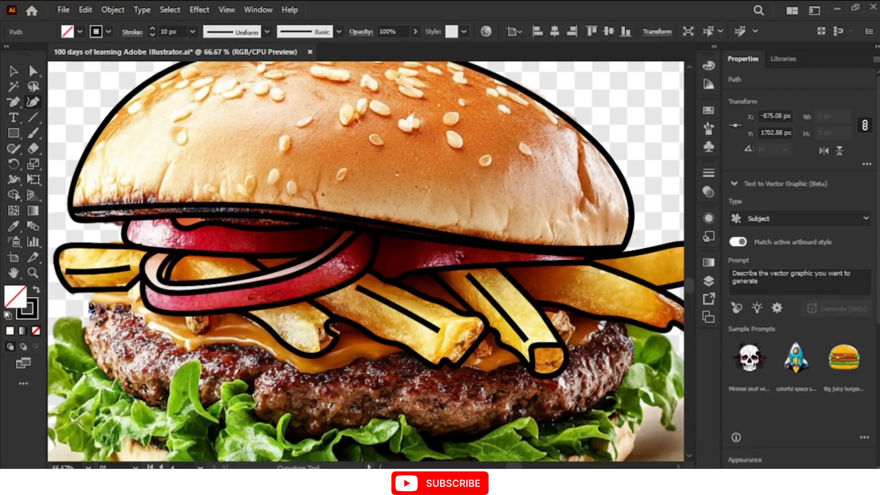
{"action": "left_click", "coordinate": [89, 311]}
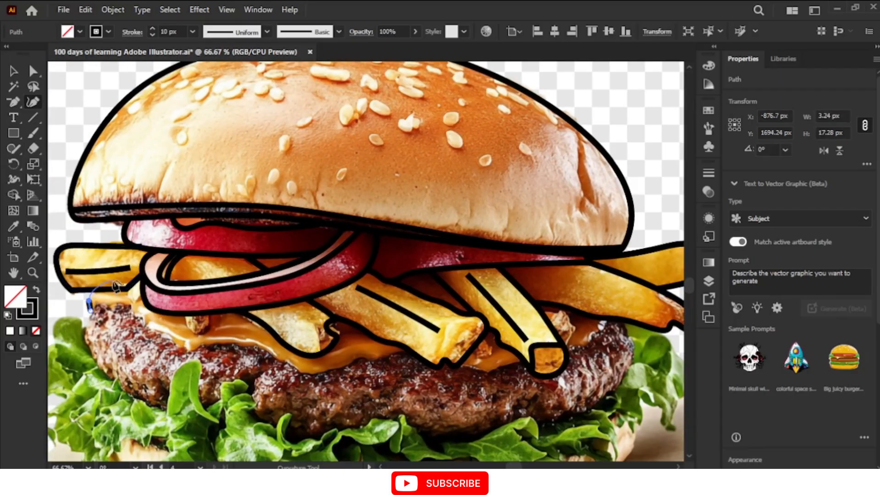
{"action": "left_click", "coordinate": [100, 290]}
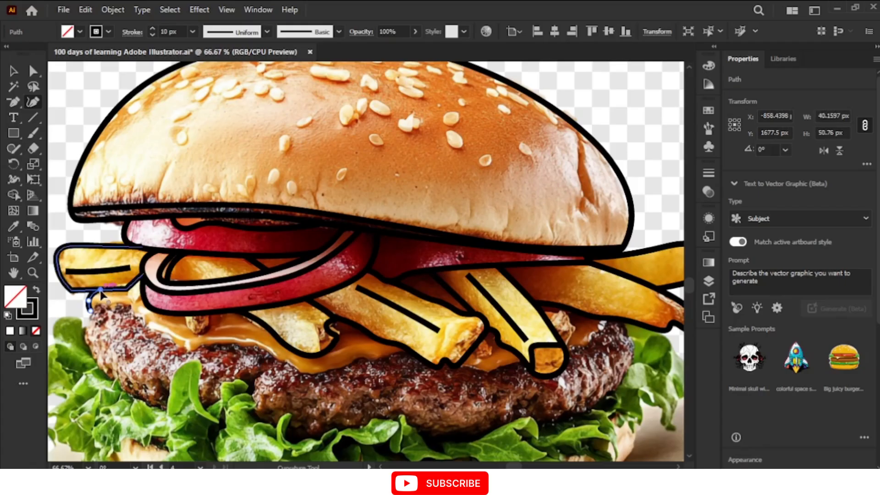
{"action": "left_click_drag", "start_coordinate": [100, 290], "coordinate": [101, 290]}
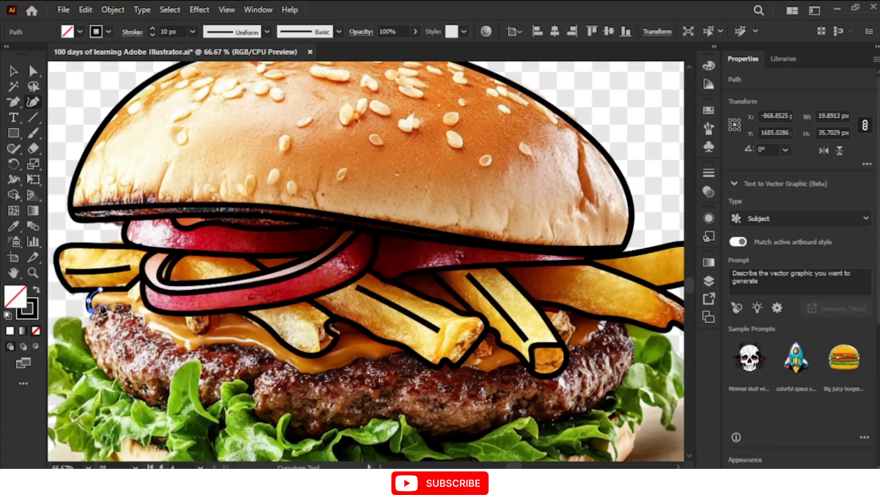
{"action": "left_click", "coordinate": [100, 304]}
{"action": "left_click", "coordinate": [121, 304]}
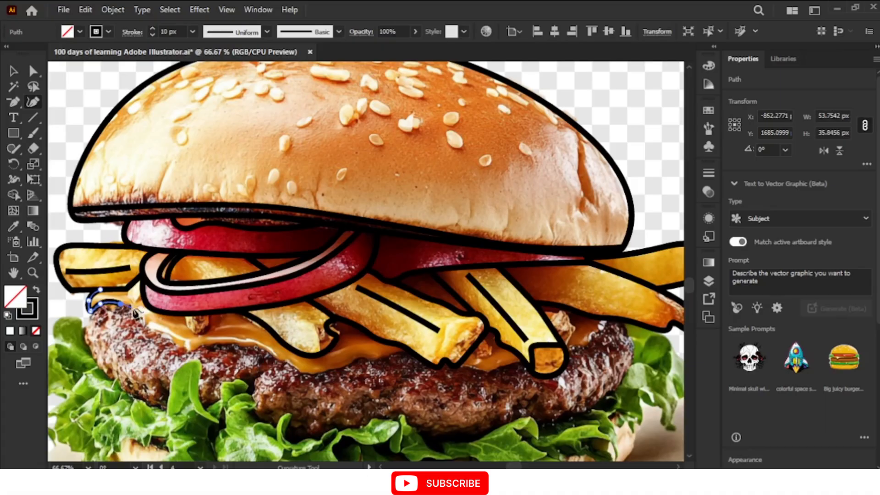
Continue the cheese outline down its wavy lower edge along the patty to below the short notched fry, about 273 by 101 px overall.
{"action": "left_click", "coordinate": [133, 309]}
{"action": "left_click", "coordinate": [139, 320]}
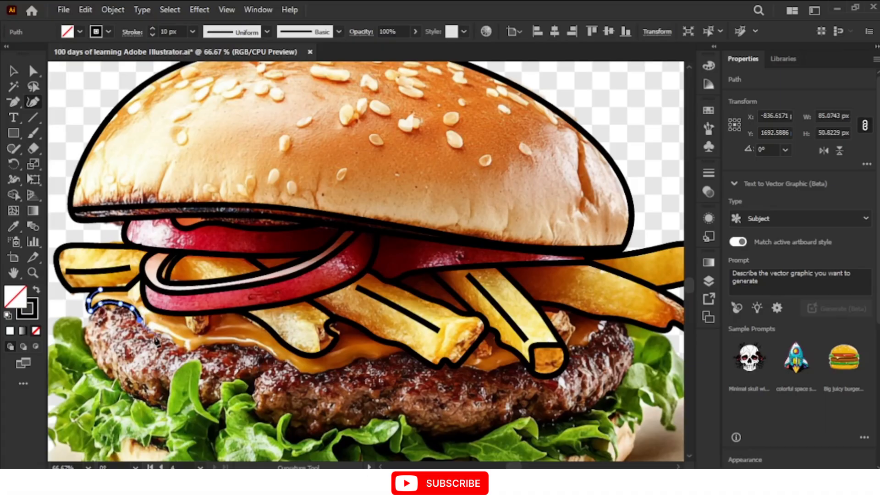
{"action": "left_click", "coordinate": [146, 329]}
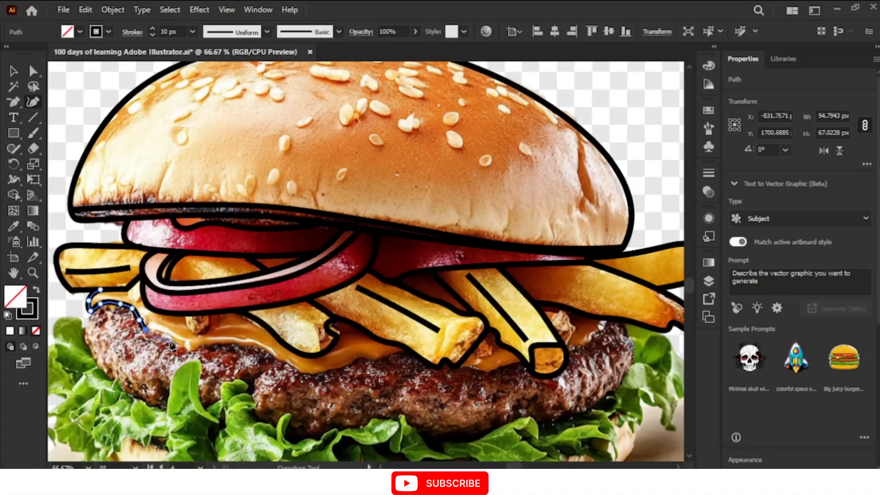
{"action": "left_click", "coordinate": [170, 340]}
{"action": "left_click", "coordinate": [187, 350]}
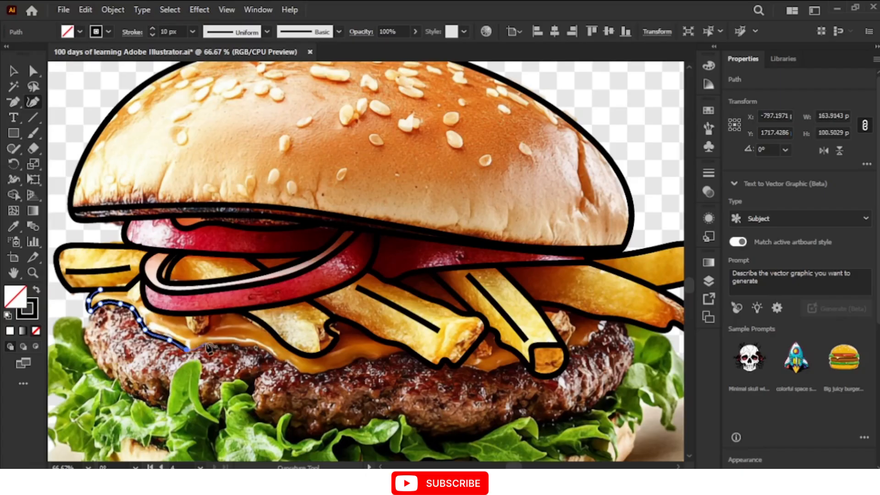
{"action": "left_click", "coordinate": [206, 343]}
{"action": "left_click", "coordinate": [253, 346]}
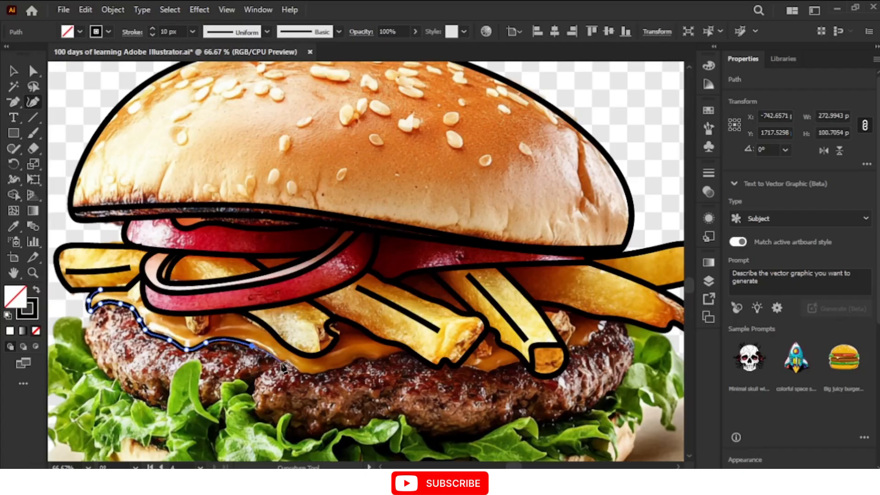
Carry the cheese edge through its lowest drip and up to the thick middle fry, about 556 by 145 px overall, and end the path.
{"action": "left_click", "coordinate": [281, 362]}
{"action": "left_click", "coordinate": [313, 377]}
{"action": "left_click", "coordinate": [356, 358]}
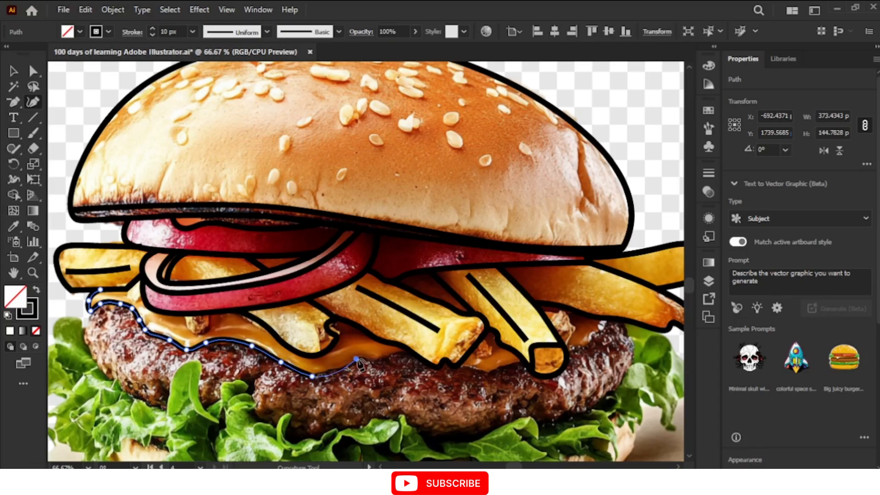
{"action": "left_click", "coordinate": [387, 358]}
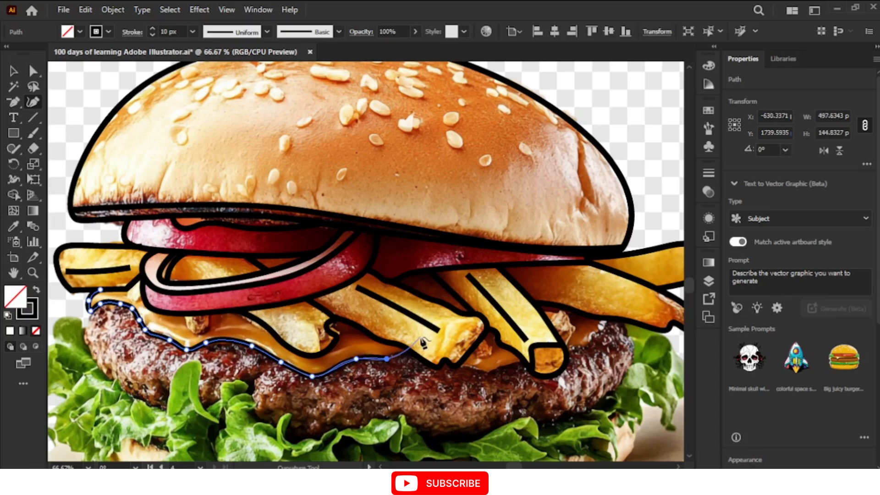
{"action": "left_click", "coordinate": [408, 350]}
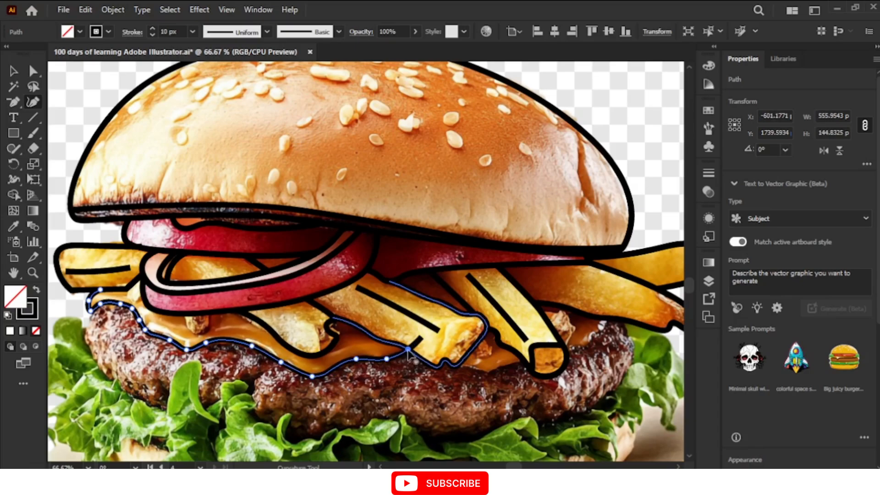
{"action": "key", "text": "Escape"}
Draw the cheese's lower edge between the thick middle fry's tip and the neighbouring cut-ended fry, about 105 by 22 px.
{"action": "left_click", "coordinate": [468, 371]}
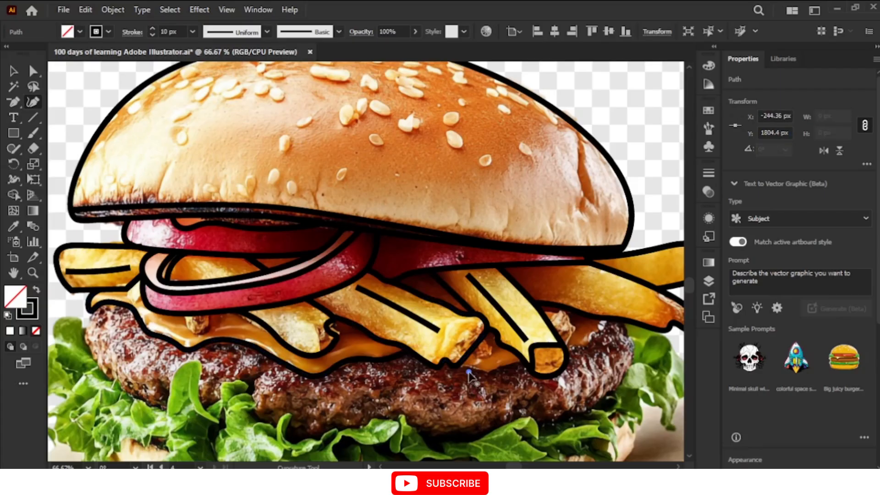
{"action": "left_click_drag", "start_coordinate": [468, 372], "coordinate": [460, 363]}
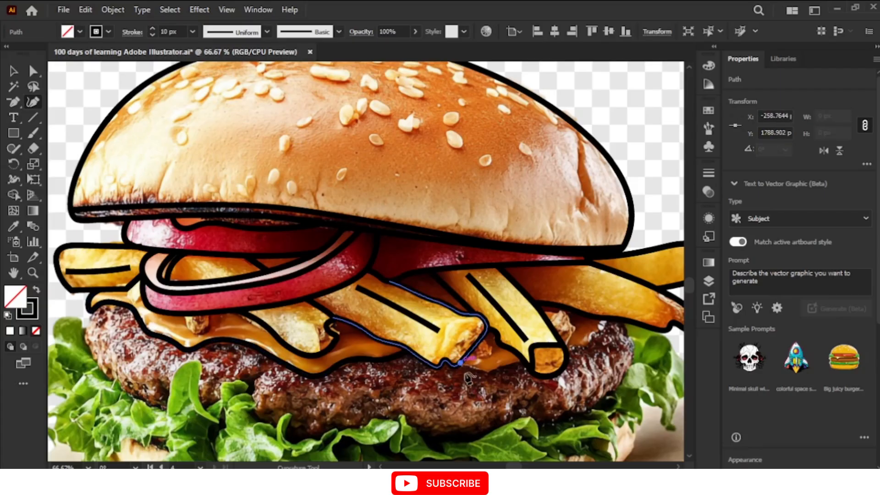
{"action": "left_click", "coordinate": [471, 369]}
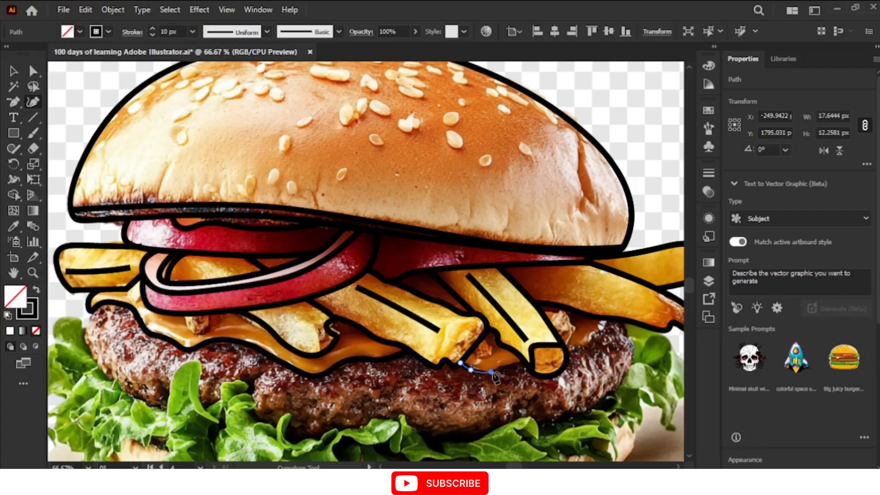
{"action": "left_click", "coordinate": [491, 371]}
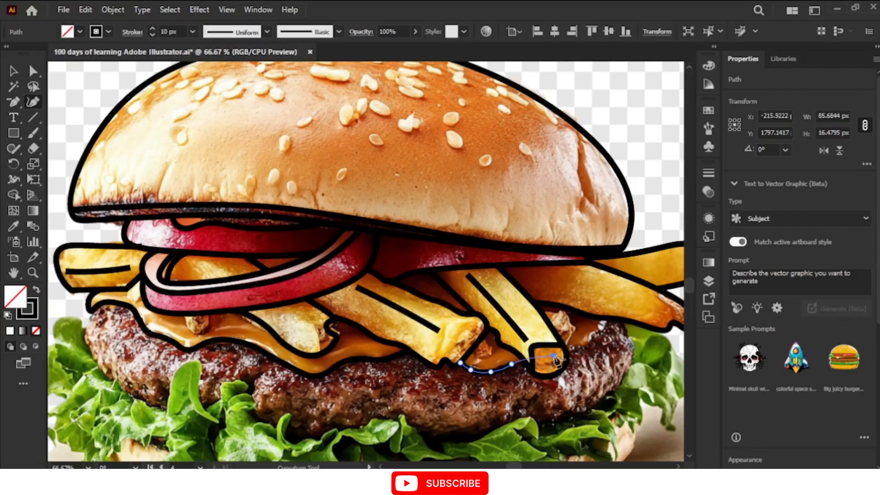
{"action": "left_click", "coordinate": [511, 365]}
{"action": "left_click_drag", "start_coordinate": [524, 361], "coordinate": [524, 360]}
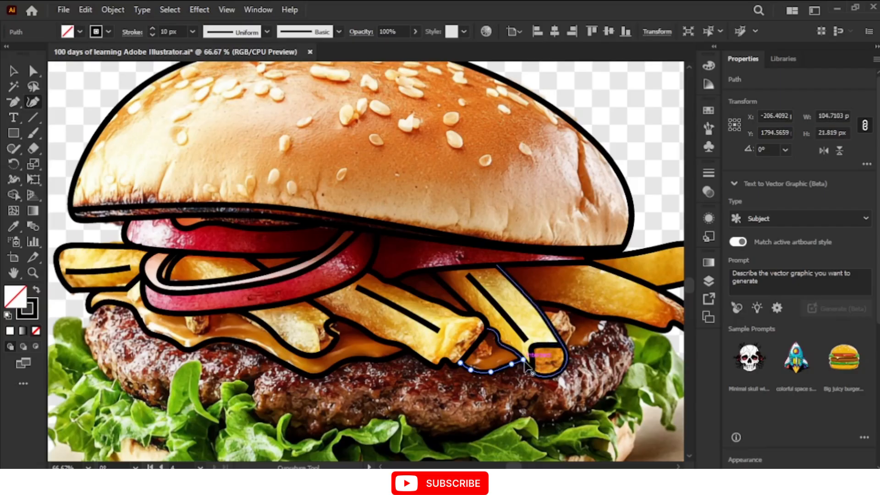
{"action": "key", "text": "Escape"}
Draw the remaining cheese edge from the cut-ended fry up to the long fry's lower edge, about 73 by 50 px.
{"action": "left_click", "coordinate": [573, 344]}
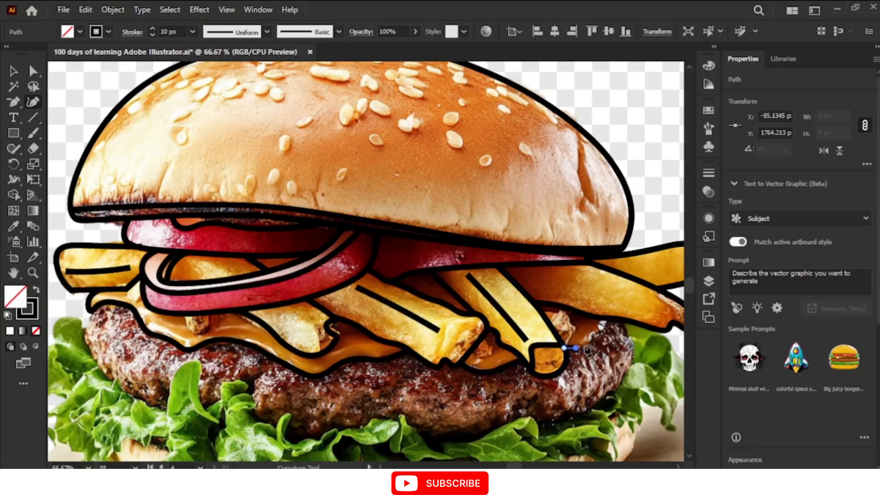
{"action": "left_click", "coordinate": [576, 348]}
{"action": "left_click", "coordinate": [595, 336]}
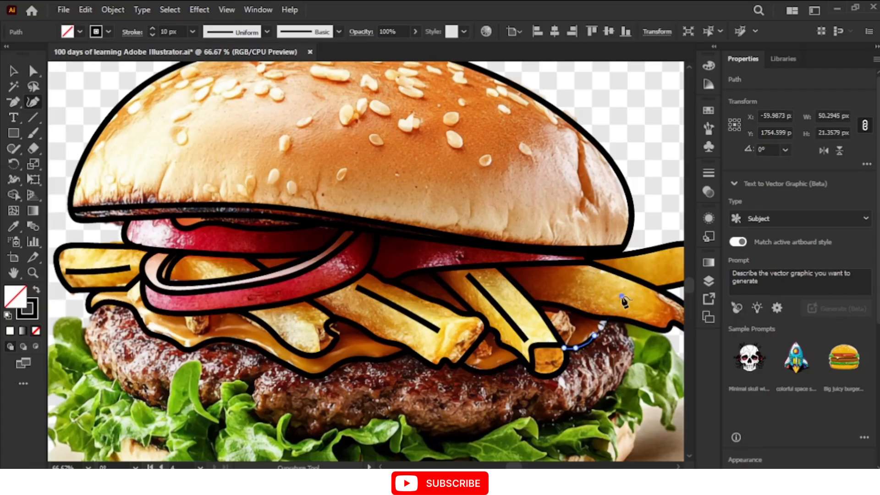
{"action": "left_click", "coordinate": [605, 323]}
{"action": "left_click_drag", "start_coordinate": [606, 322], "coordinate": [608, 317]}
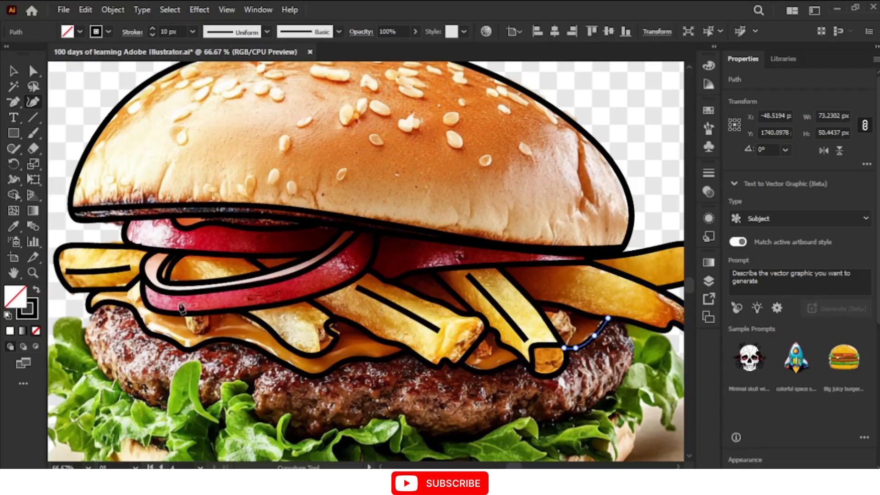
Outline the small brown piece hanging below the onion ring over the cheese as a rounded shape about 47 by 36 px.
{"action": "left_click", "coordinate": [186, 321]}
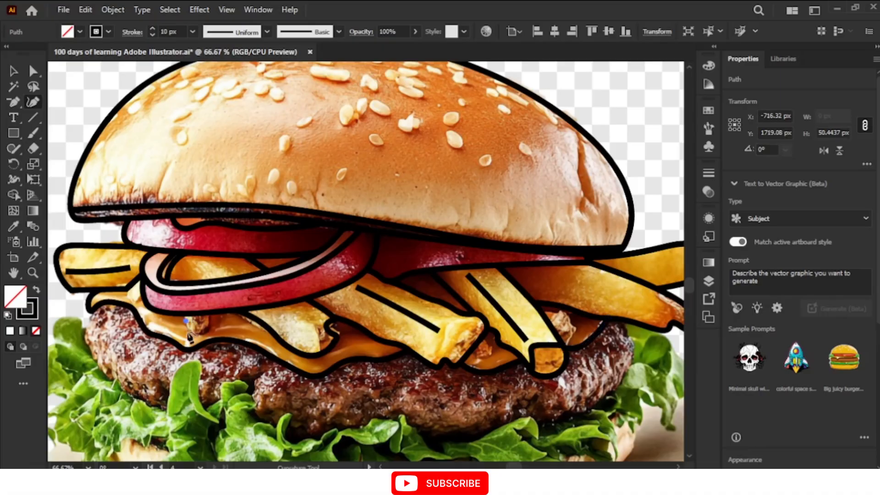
{"action": "left_click", "coordinate": [189, 333]}
{"action": "left_click", "coordinate": [211, 333]}
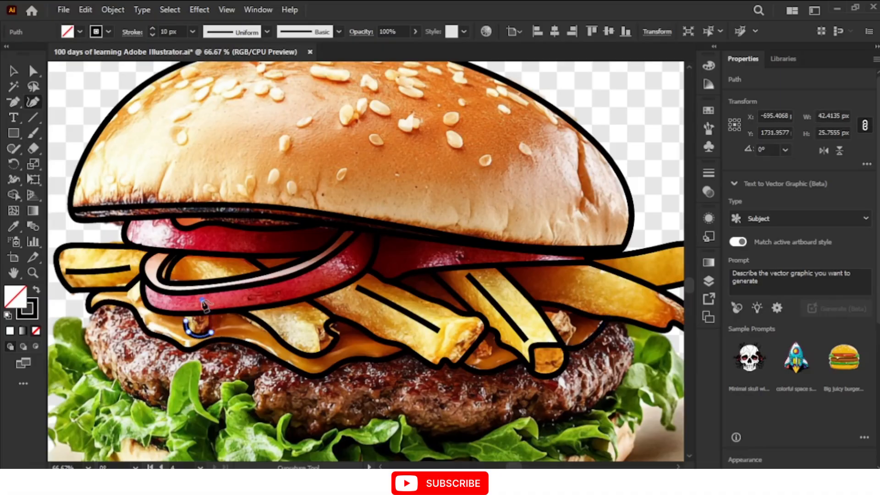
{"action": "left_click_drag", "start_coordinate": [202, 301], "coordinate": [204, 313]}
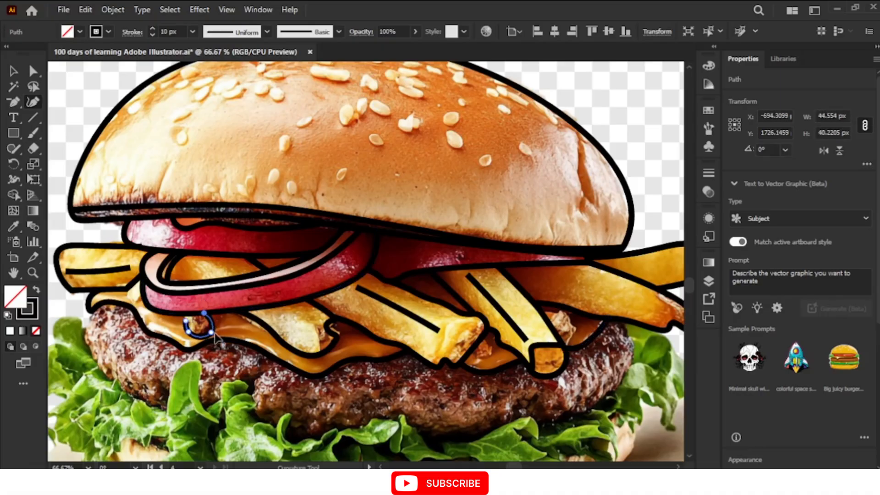
{"action": "left_click", "coordinate": [185, 321]}
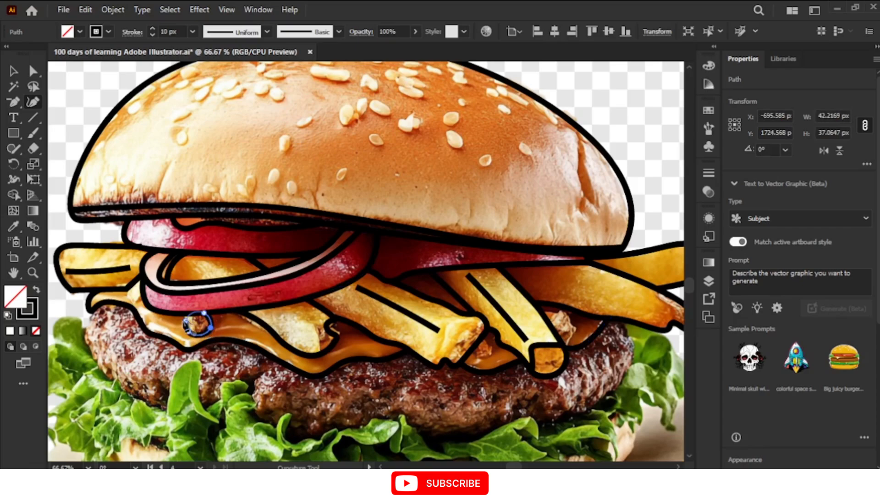
{"action": "left_click_drag", "start_coordinate": [185, 322], "coordinate": [183, 314]}
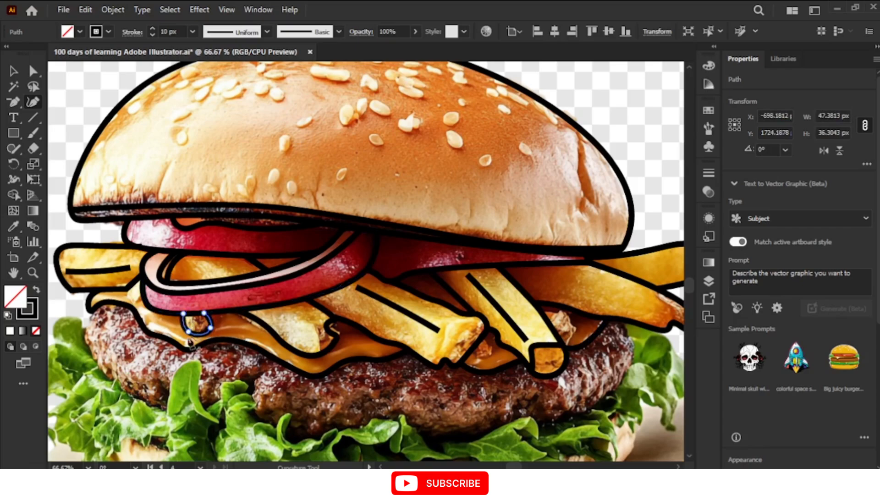
Start the patty's outline at the cheese's left end and run it down the patty's left side, about 10 by 26 px.
{"action": "scroll", "coordinate": [166, 359], "scroll_direction": "down", "scroll_amount": 4}
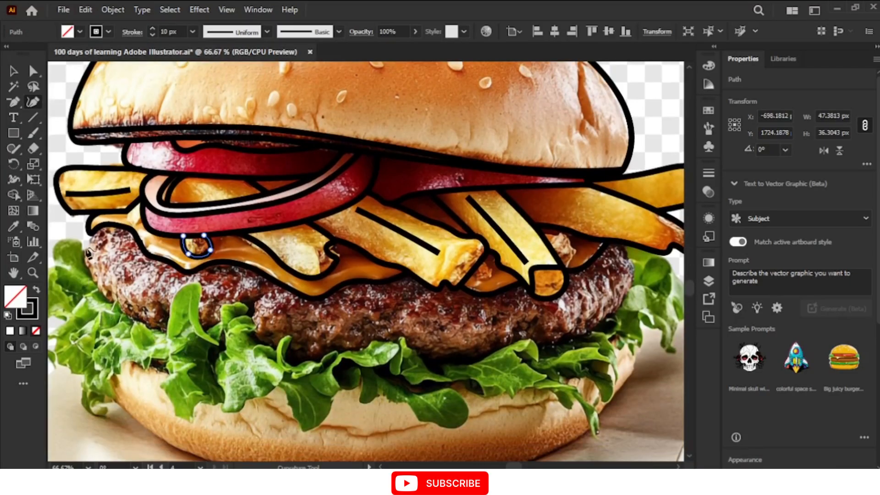
{"action": "left_click", "coordinate": [85, 243]}
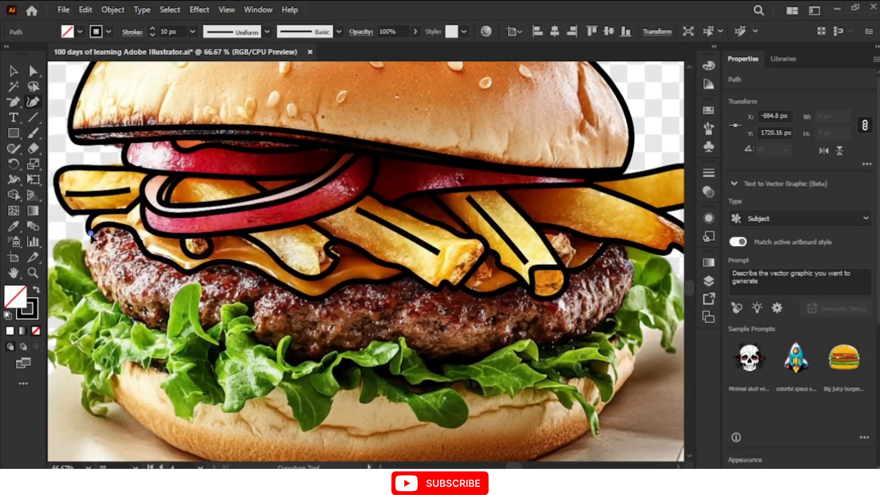
{"action": "left_click", "coordinate": [84, 248]}
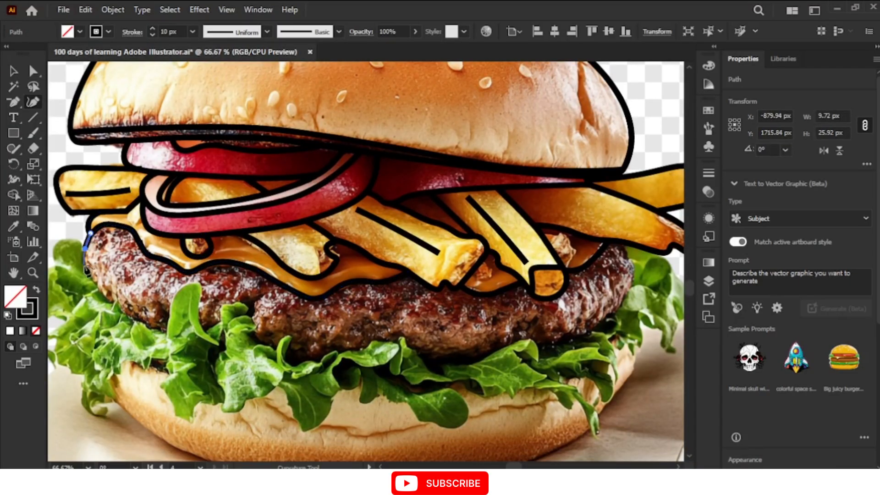
Trace the left end of the burger patty down to the first upright lettuce leaf with the Curvature tool.
{"action": "left_click", "coordinate": [90, 270]}
{"action": "left_click", "coordinate": [105, 299]}
{"action": "left_click", "coordinate": [115, 304]}
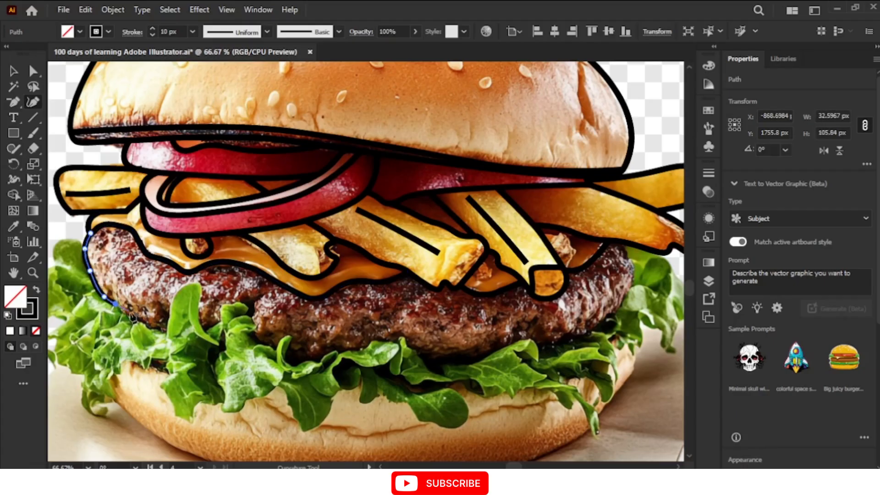
{"action": "left_click", "coordinate": [132, 312]}
{"action": "left_click", "coordinate": [161, 327]}
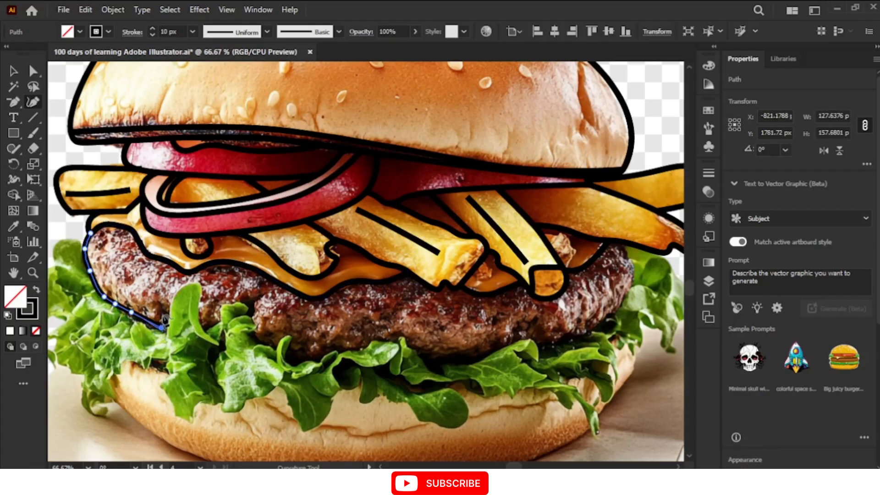
{"action": "left_click", "coordinate": [168, 315]}
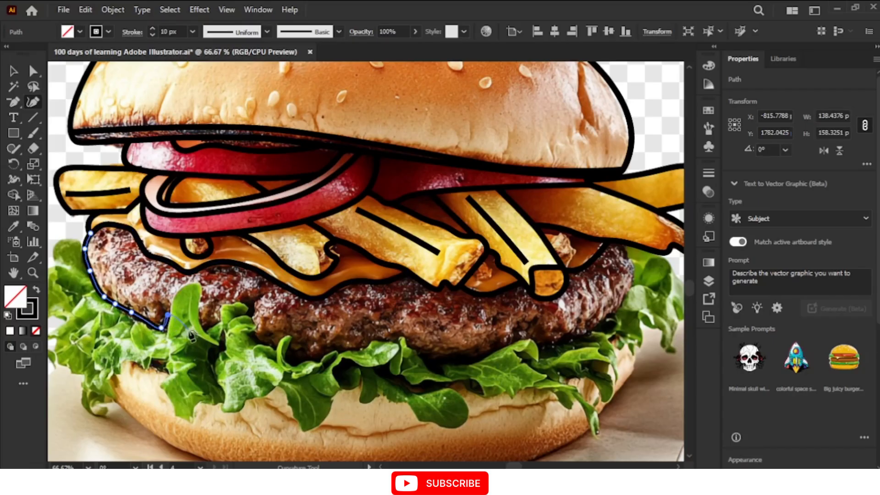
Continue the patty outline along the lettuce edge, dipping around the leaves below the patty's left half.
{"action": "left_click", "coordinate": [189, 329]}
{"action": "left_click", "coordinate": [217, 324]}
{"action": "left_click", "coordinate": [230, 318]}
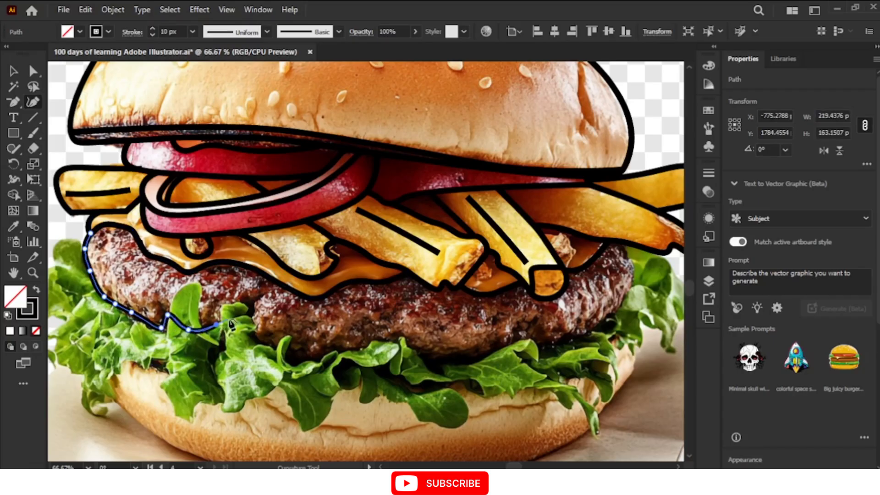
{"action": "left_click", "coordinate": [253, 325]}
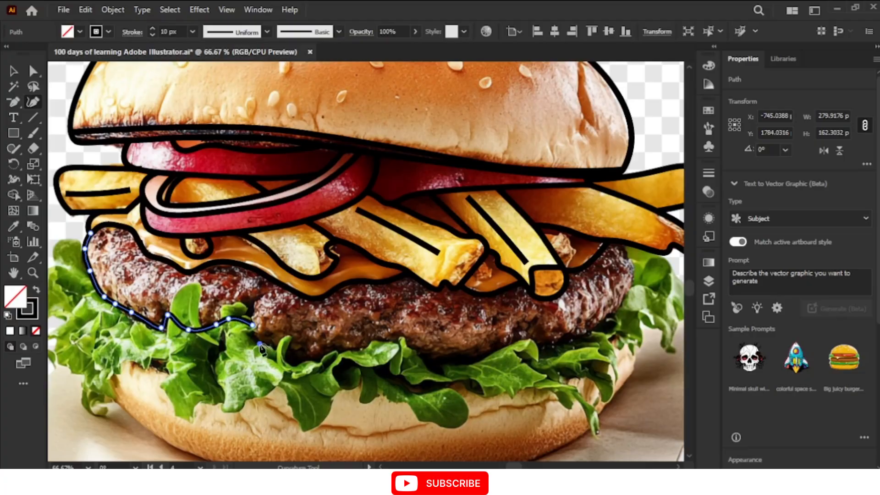
{"action": "left_click", "coordinate": [259, 344]}
{"action": "left_click", "coordinate": [280, 357]}
{"action": "left_click", "coordinate": [319, 358]}
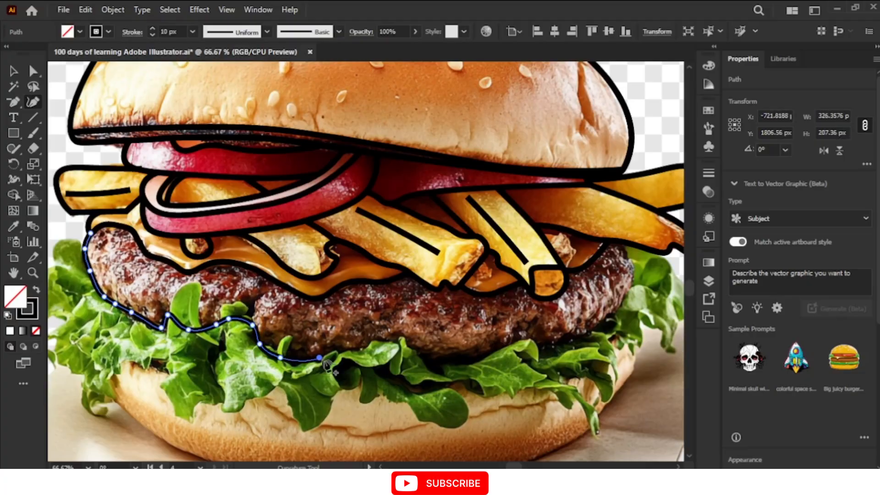
Extend the patty outline over the wavy lettuce tops beneath the middle of the patty.
{"action": "left_click", "coordinate": [331, 350]}
{"action": "left_click", "coordinate": [371, 348]}
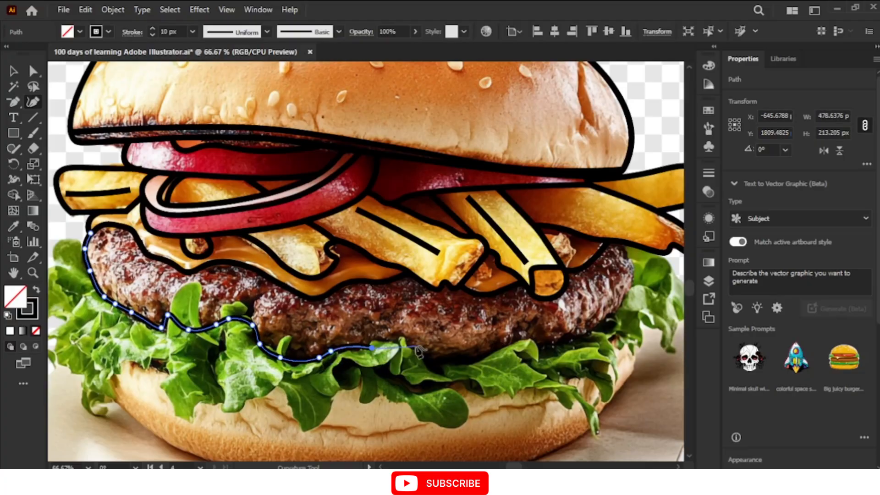
{"action": "left_click", "coordinate": [393, 341]}
{"action": "left_click", "coordinate": [414, 362]}
{"action": "left_click", "coordinate": [436, 354]}
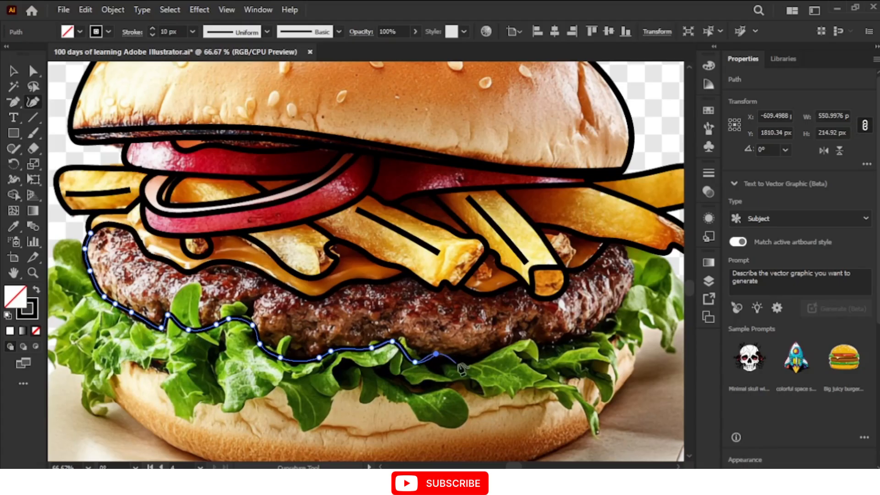
{"action": "left_click", "coordinate": [460, 363]}
{"action": "left_click", "coordinate": [508, 350]}
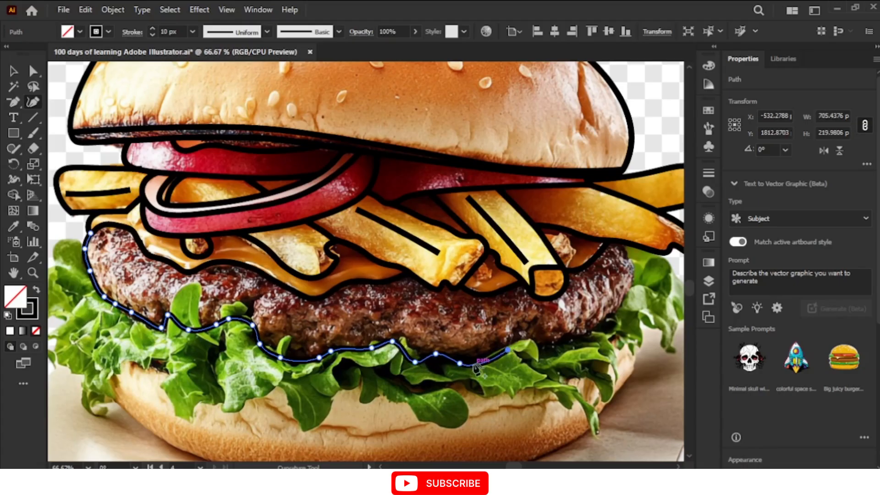
Complete the patty's lower outline around its right end up to the fries, about 911 px wide and 219 px high overall.
{"action": "left_click", "coordinate": [528, 338]}
{"action": "left_click", "coordinate": [546, 344]}
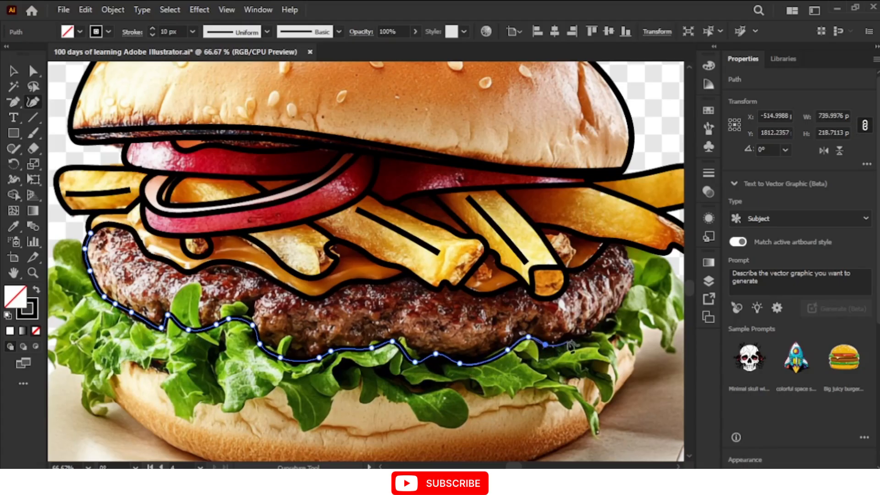
{"action": "left_click", "coordinate": [569, 338]}
{"action": "left_click", "coordinate": [593, 333]}
{"action": "left_click", "coordinate": [609, 317]}
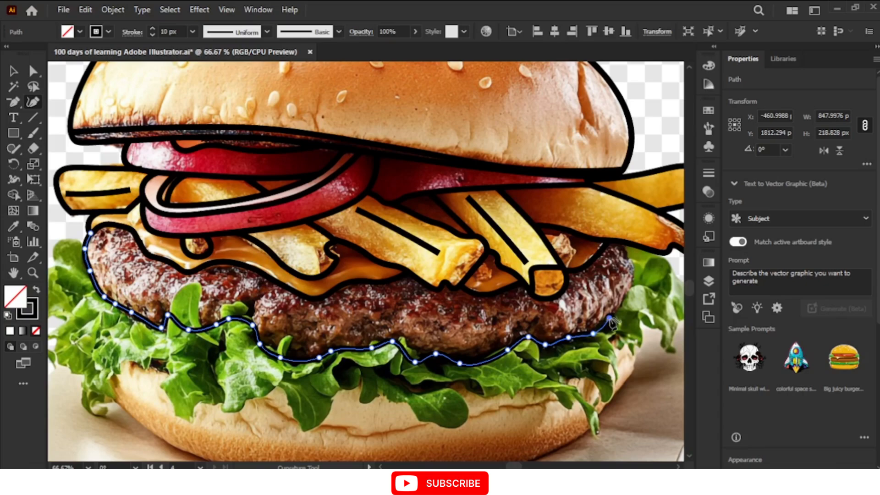
{"action": "left_click", "coordinate": [624, 303]}
{"action": "left_click", "coordinate": [631, 278]}
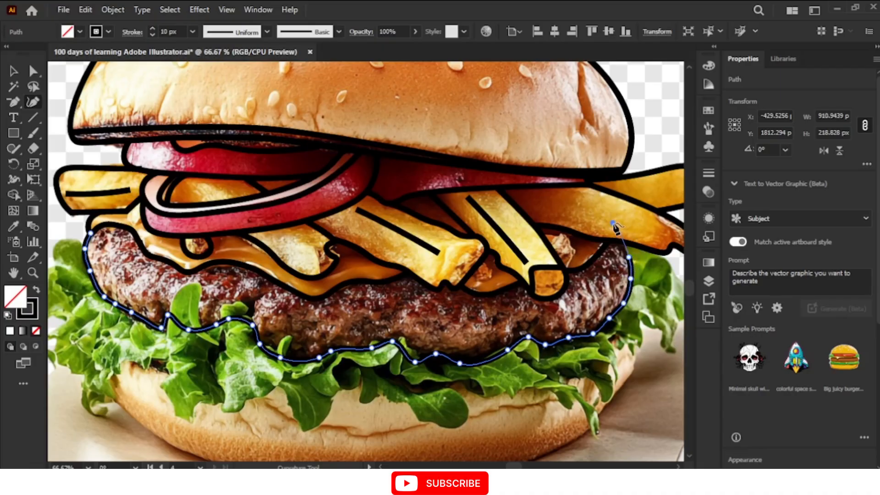
{"action": "left_click", "coordinate": [629, 243]}
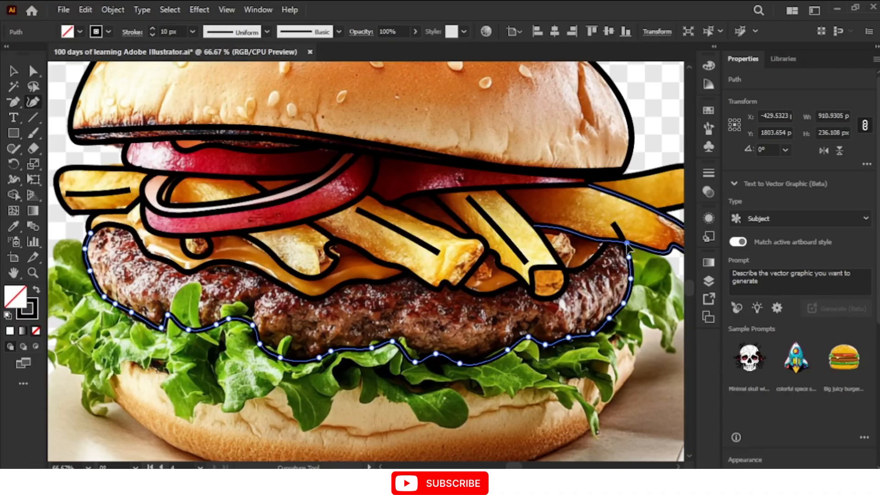
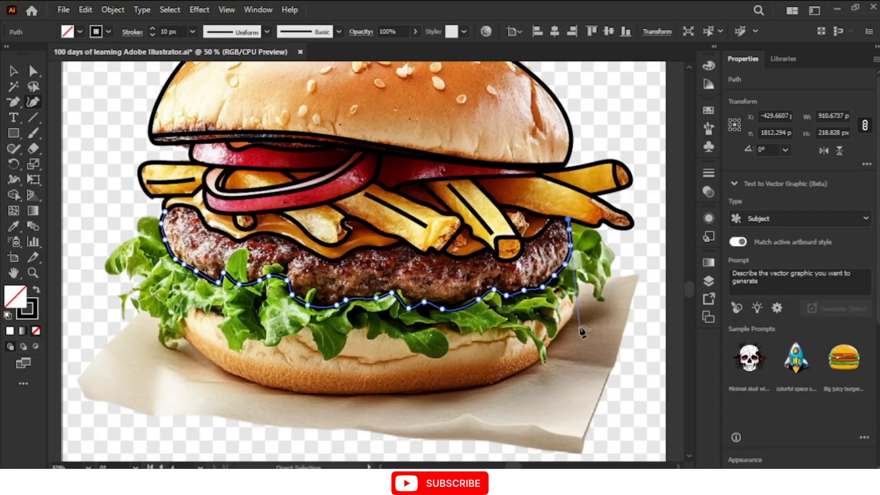
Start a new path at the patty's left edge and outline the small rounded lettuce lobe, about 53 by 50 px.
{"action": "key", "text": "ctrl+minus"}
{"action": "left_click", "coordinate": [147, 215]}
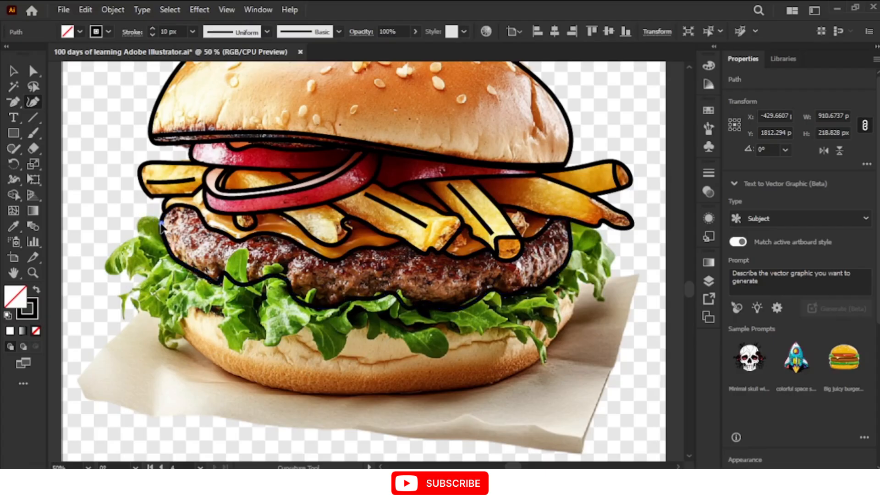
{"action": "key", "text": "ctrl+plus"}
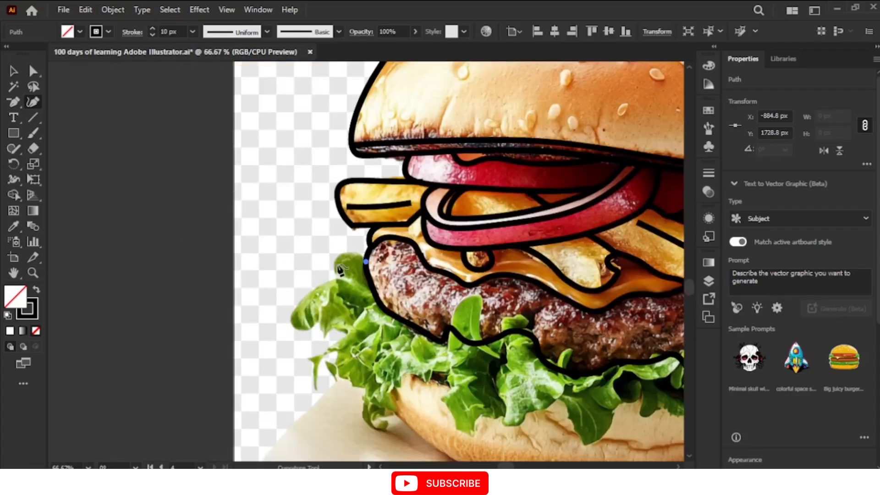
{"action": "left_click", "coordinate": [339, 253]}
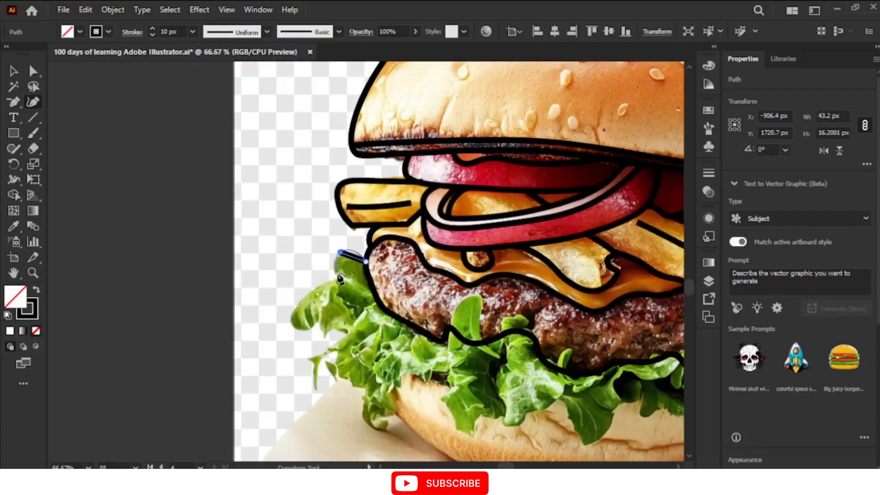
{"action": "left_click", "coordinate": [337, 274]}
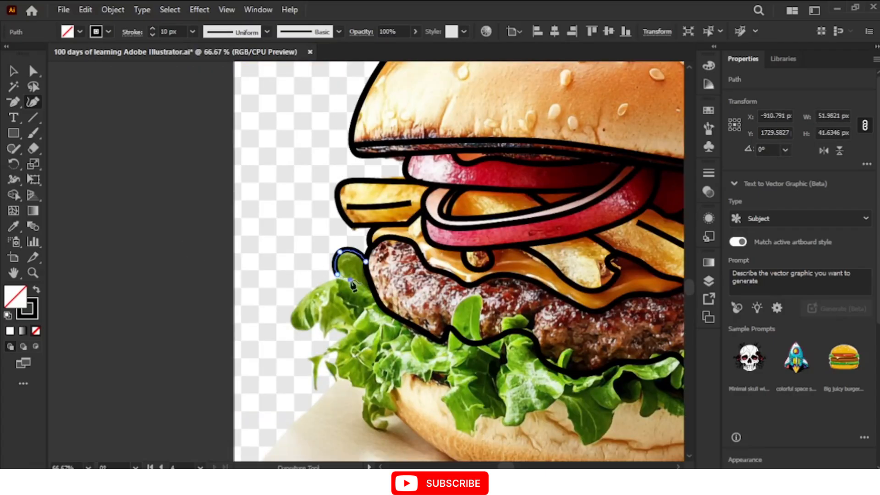
{"action": "left_click", "coordinate": [350, 279]}
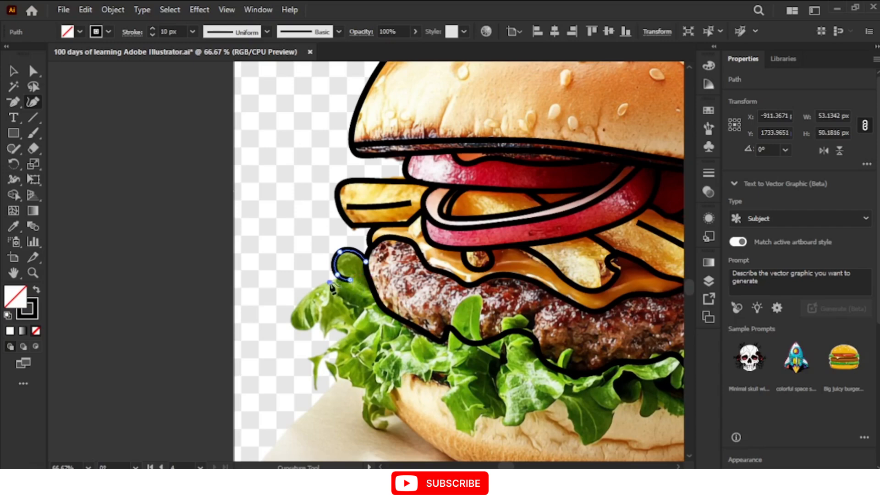
Continue the path around the curled outer-left lettuce leaf and back in along its inner fold, about 120 px wide overall.
{"action": "left_click", "coordinate": [330, 282]}
{"action": "left_click", "coordinate": [294, 316]}
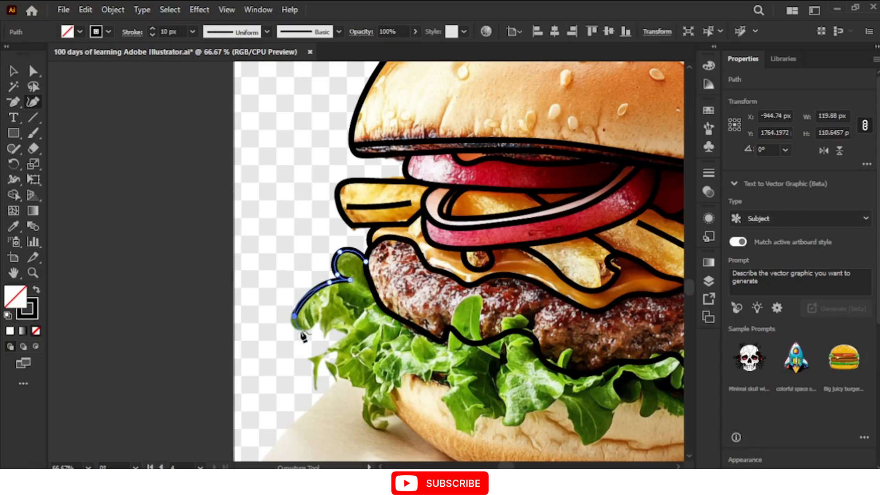
{"action": "left_click", "coordinate": [305, 335]}
{"action": "left_click", "coordinate": [320, 316]}
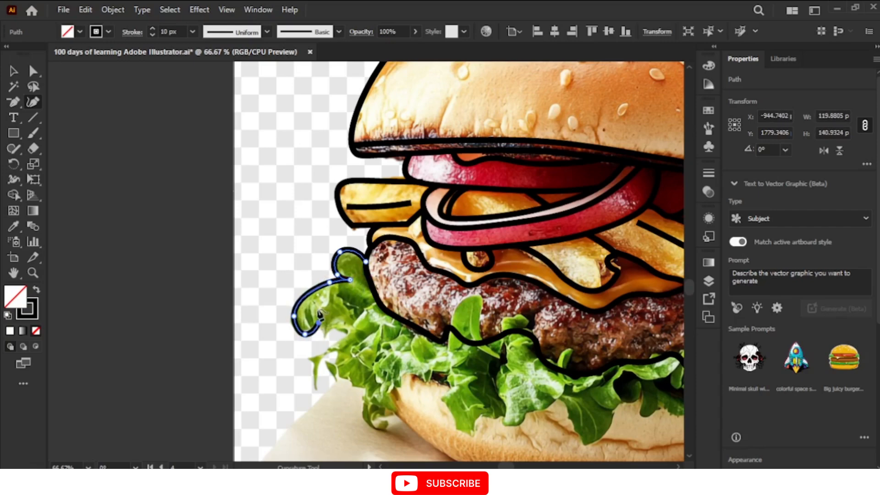
{"action": "left_click", "coordinate": [323, 304]}
{"action": "left_click", "coordinate": [335, 291]}
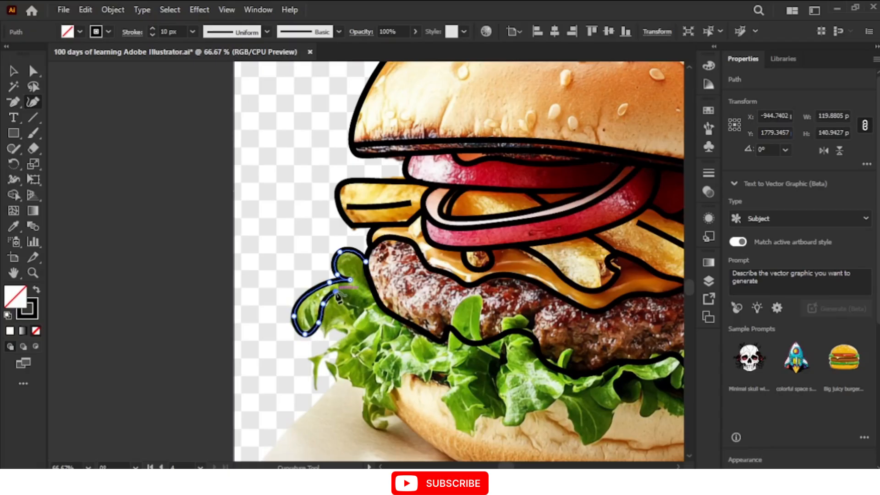
{"action": "left_click", "coordinate": [335, 303]}
{"action": "left_click", "coordinate": [350, 309]}
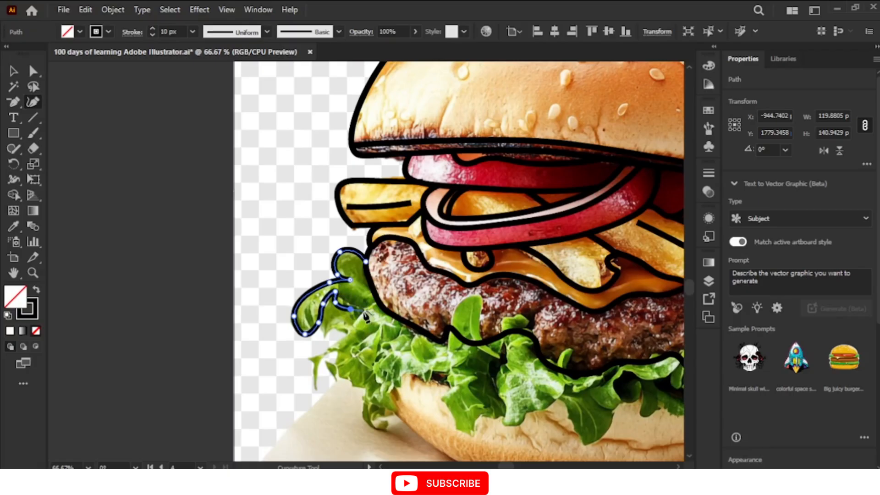
{"action": "key", "text": "Escape"}
Draw a short curved path from the base of the curled leaf's outline down to the pointed lettuce tip below it.
{"action": "left_click", "coordinate": [325, 333]}
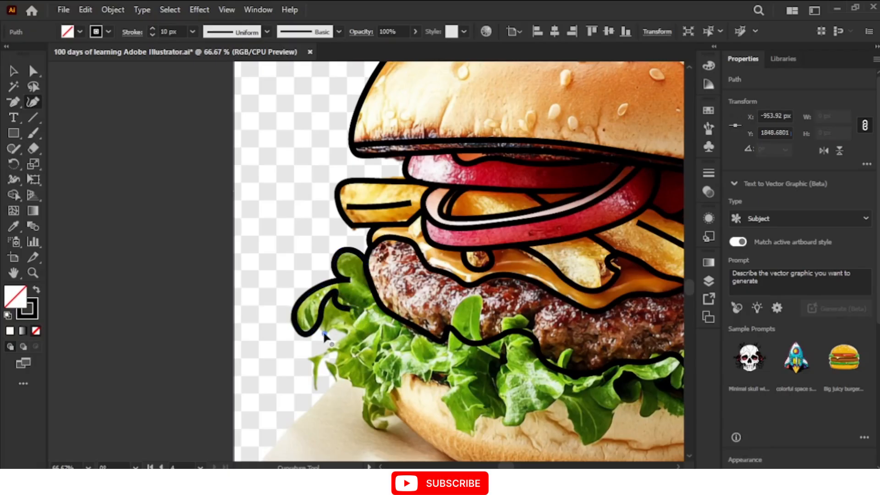
{"action": "left_click", "coordinate": [318, 324]}
{"action": "left_click_drag", "start_coordinate": [320, 325], "coordinate": [319, 324]}
{"action": "left_click", "coordinate": [324, 332]}
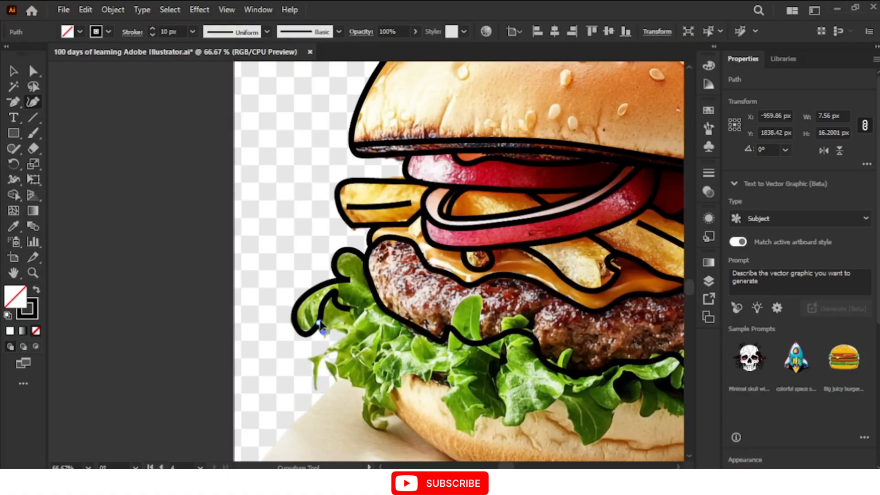
{"action": "scroll", "coordinate": [345, 341], "scroll_direction": "up", "scroll_amount": 6}
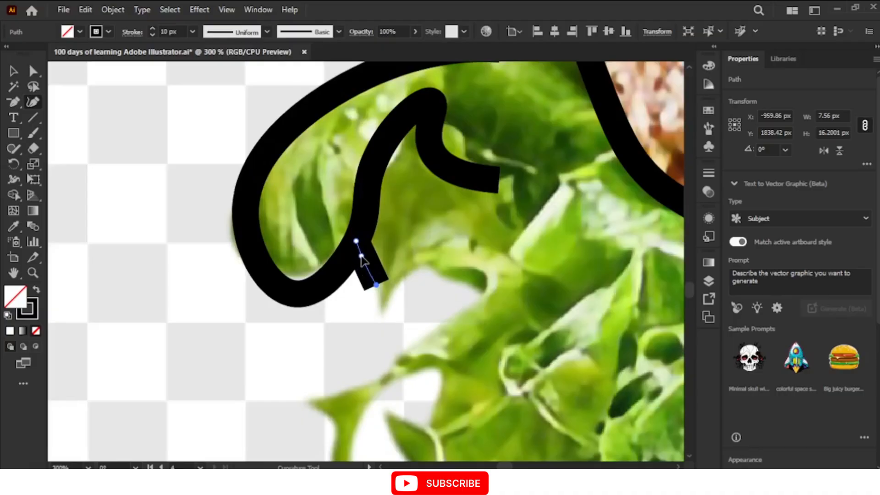
{"action": "left_click", "coordinate": [353, 249]}
{"action": "left_click_drag", "start_coordinate": [354, 249], "coordinate": [353, 248]}
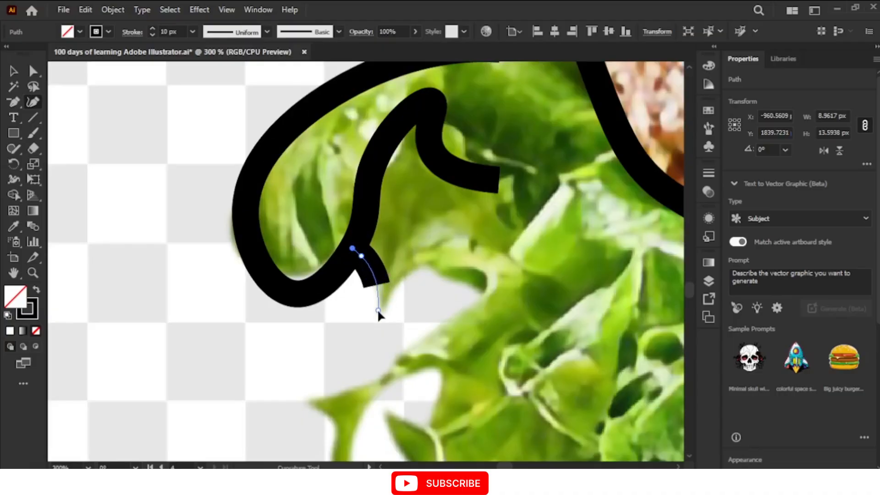
{"action": "left_click", "coordinate": [377, 310]}
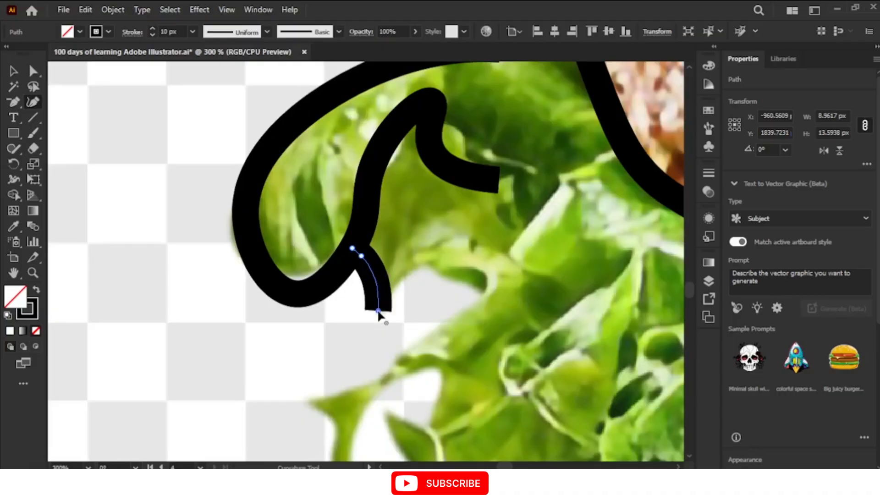
Trace the lettuce edge from the pointed tip over the arched notch to the notch's inner corner.
{"action": "left_click", "coordinate": [400, 278]}
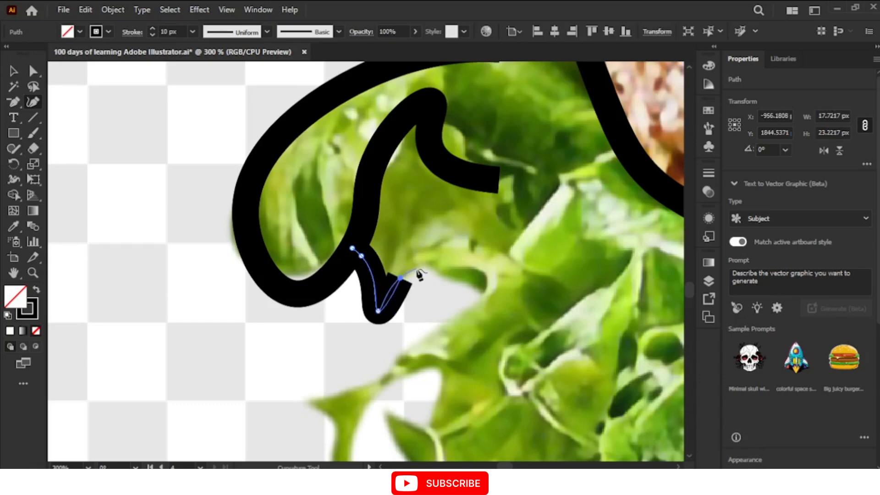
{"action": "left_click", "coordinate": [423, 268]}
{"action": "left_click", "coordinate": [447, 266]}
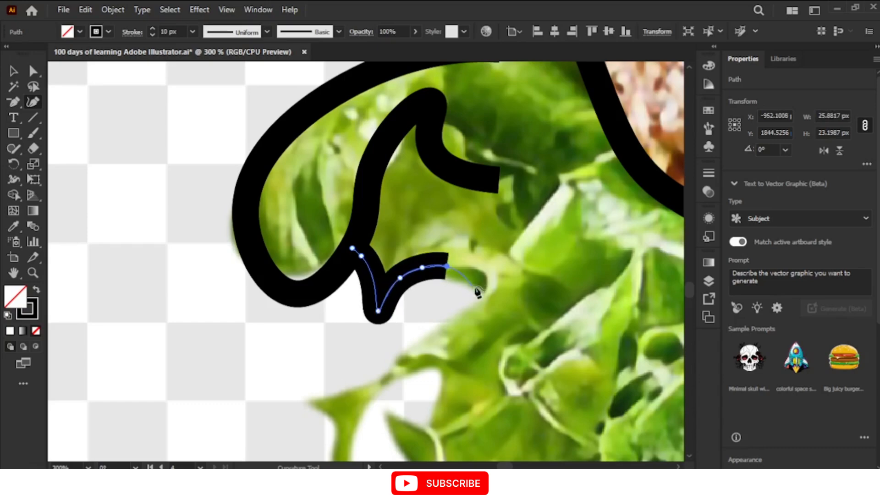
{"action": "left_click", "coordinate": [486, 276]}
{"action": "left_click", "coordinate": [482, 301]}
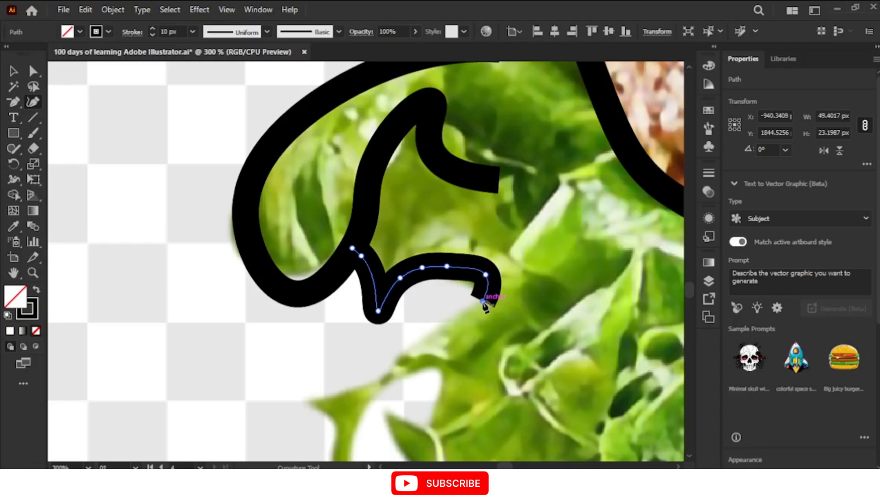
Curve the path upward between the lettuce folds towards the patty, making it about 82 by 52 px overall.
{"action": "key", "text": "ctrl+minus"}
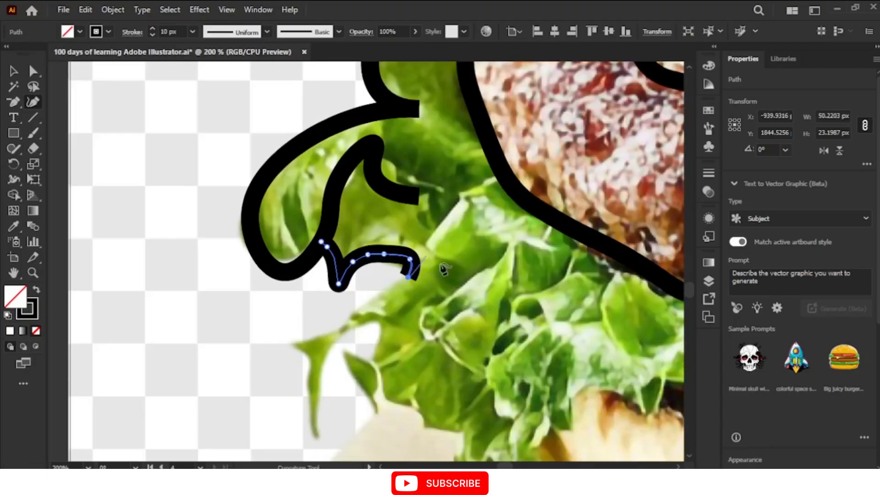
{"action": "left_click", "coordinate": [432, 252]}
{"action": "left_click", "coordinate": [431, 225]}
{"action": "left_click", "coordinate": [469, 189]}
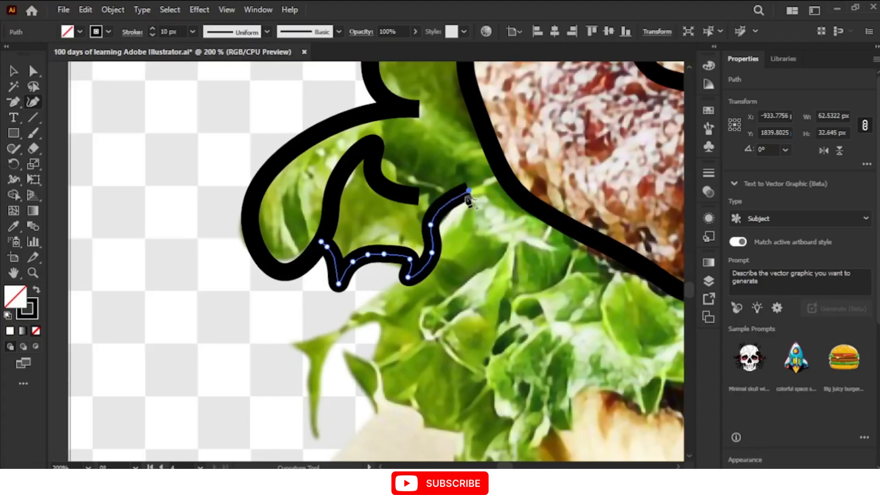
Start a new outline at the notch's inner corner and trace the jagged lettuce edge below it, about 45 by 43 px overall.
{"action": "left_click", "coordinate": [378, 310]}
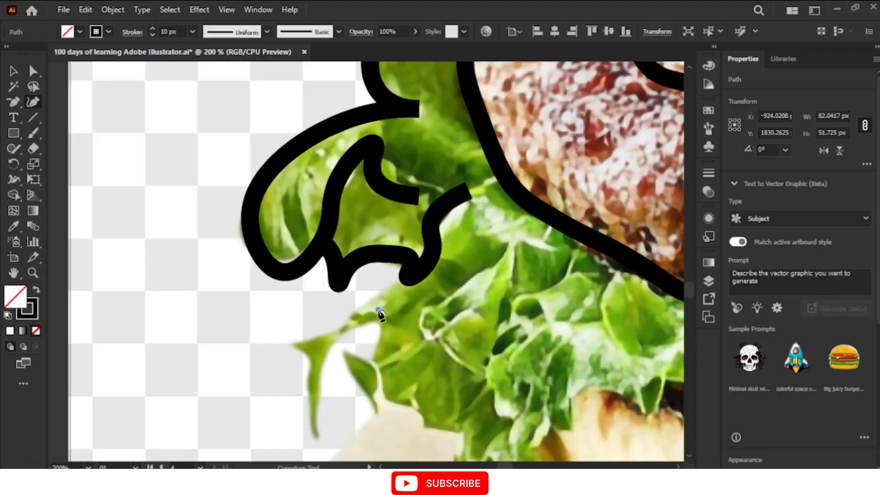
{"action": "left_click", "coordinate": [386, 293]}
{"action": "left_click", "coordinate": [359, 313]}
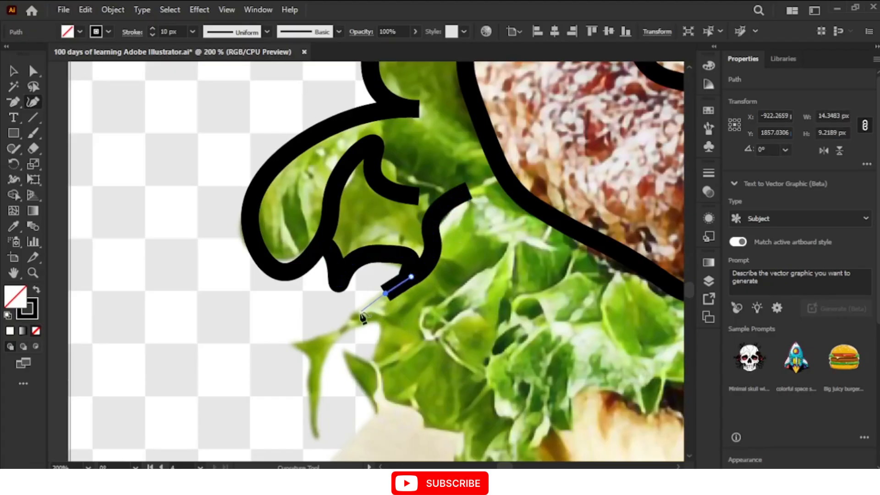
{"action": "left_click", "coordinate": [375, 326]}
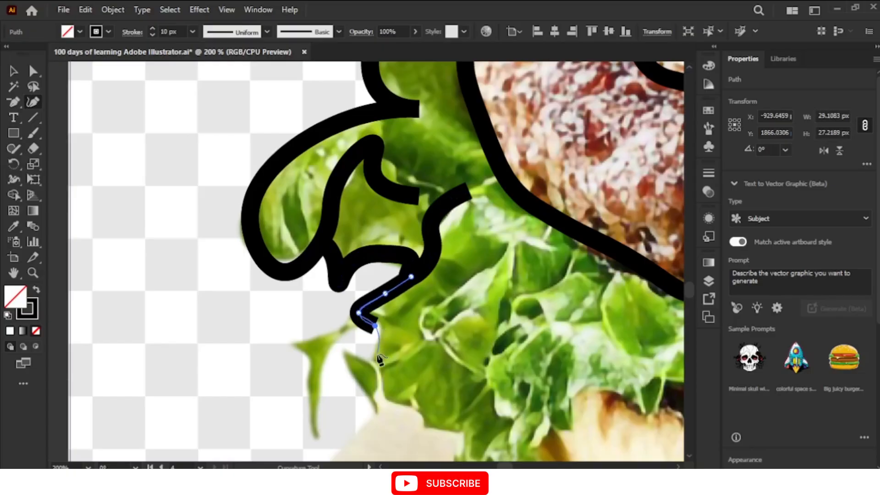
{"action": "left_click", "coordinate": [377, 354]}
{"action": "left_click", "coordinate": [418, 347]}
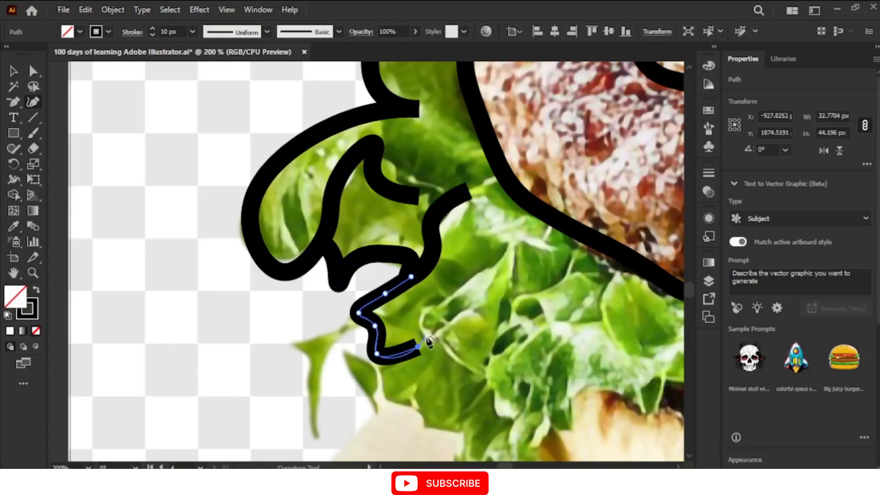
{"action": "left_click", "coordinate": [440, 339]}
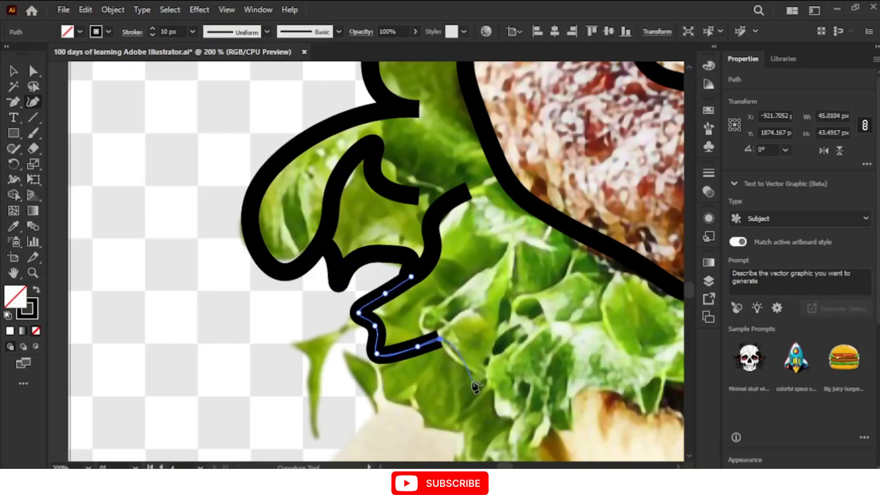
Continue the outline down the zigzag lettuce edge onto the hanging leaf beside the bun, making it about 58 by 127 px overall.
{"action": "left_click", "coordinate": [441, 364]}
{"action": "left_click", "coordinate": [416, 402]}
{"action": "left_click", "coordinate": [448, 421]}
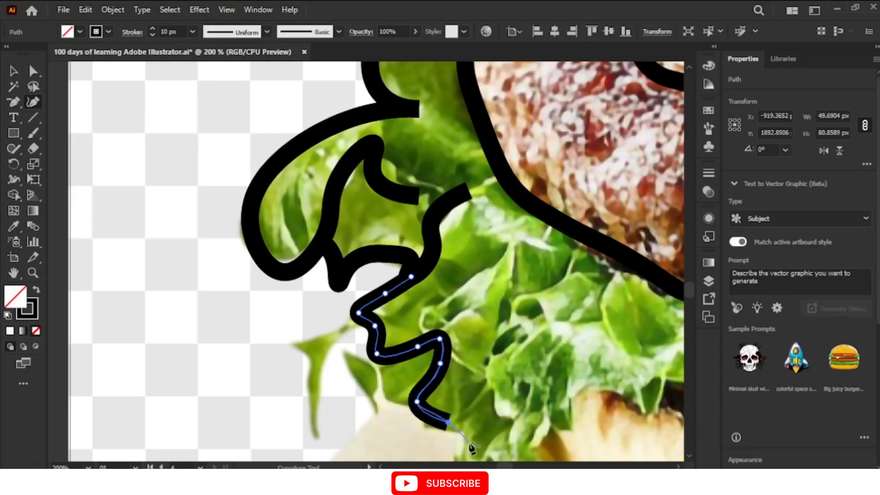
{"action": "key", "text": "ctrl+minus"}
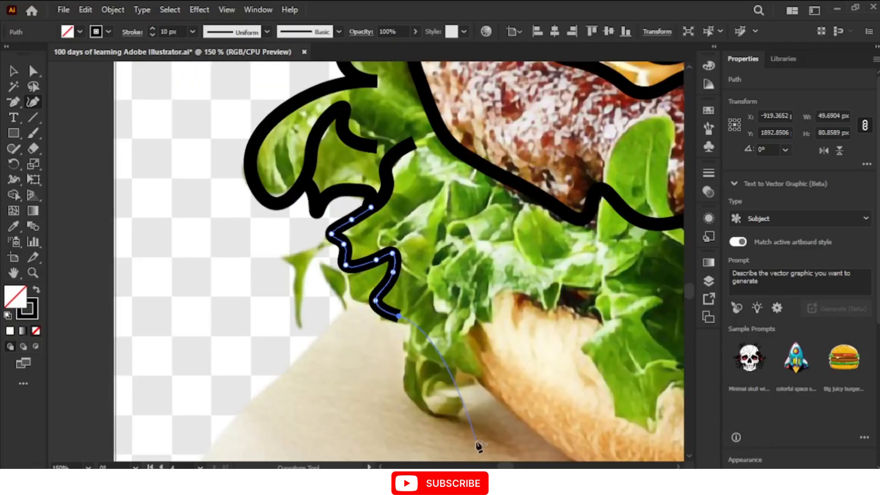
{"action": "left_click", "coordinate": [409, 341]}
{"action": "left_click", "coordinate": [403, 380]}
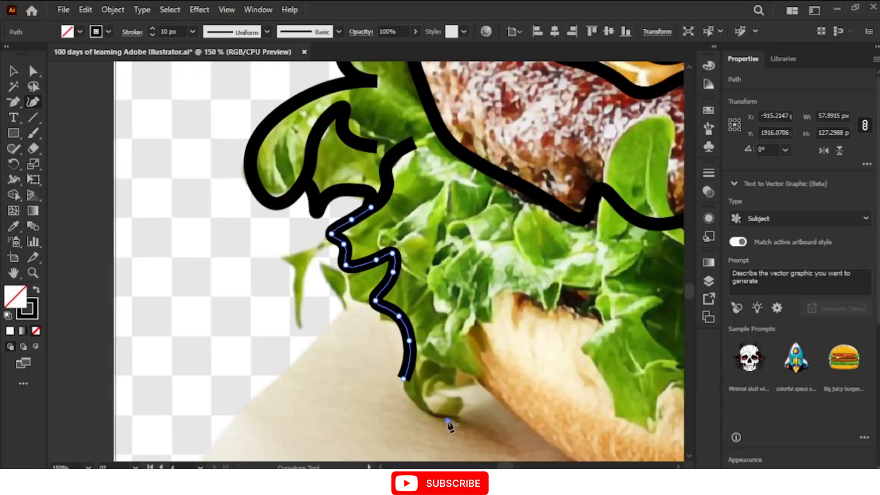
Trace around the curled tip of the hanging leaf and back up its inner fold, extending the path to about 99 by 158 px.
{"action": "left_click", "coordinate": [448, 420]}
{"action": "left_click", "coordinate": [465, 400]}
{"action": "left_click", "coordinate": [434, 385]}
{"action": "left_click", "coordinate": [421, 357]}
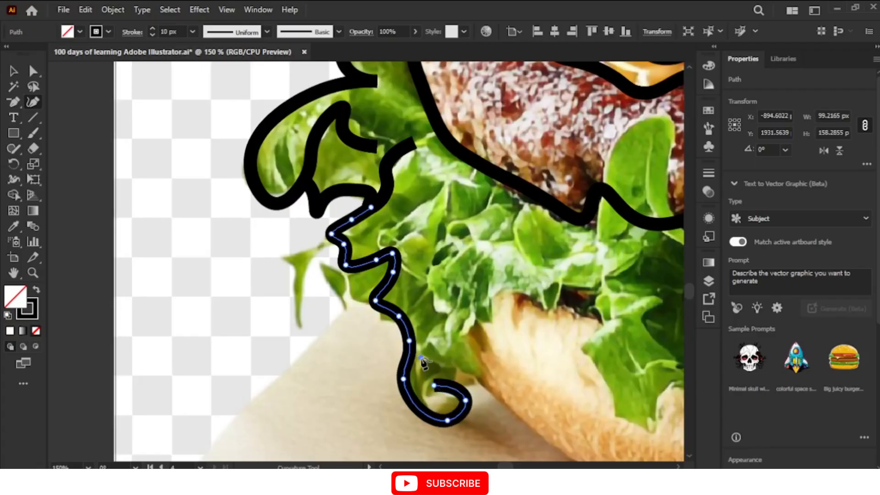
Trace the pointed lettuce lobe against the bun and up its inner edge, then end the path at about 115 px wide.
{"action": "left_click", "coordinate": [458, 370]}
{"action": "left_click", "coordinate": [486, 379]}
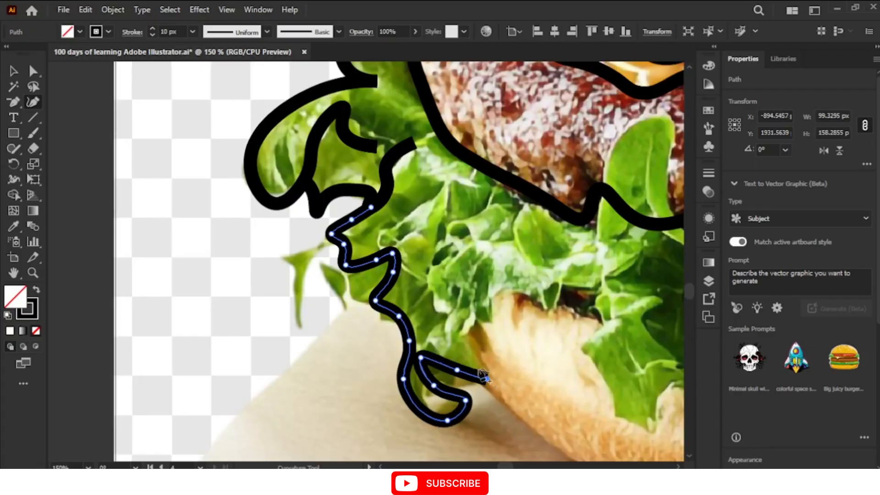
{"action": "left_click", "coordinate": [467, 342]}
{"action": "left_click", "coordinate": [471, 324]}
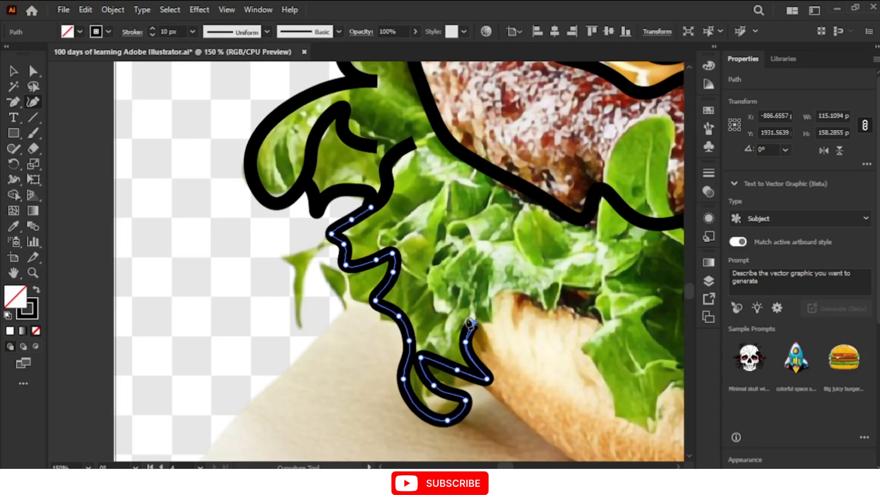
{"action": "key", "text": "Escape"}
Draw a separate short fold line with a hooked lower end inside the lettuce above the hanging leaf, about 19 px wide.
{"action": "left_click", "coordinate": [428, 269]}
{"action": "left_click", "coordinate": [432, 285]}
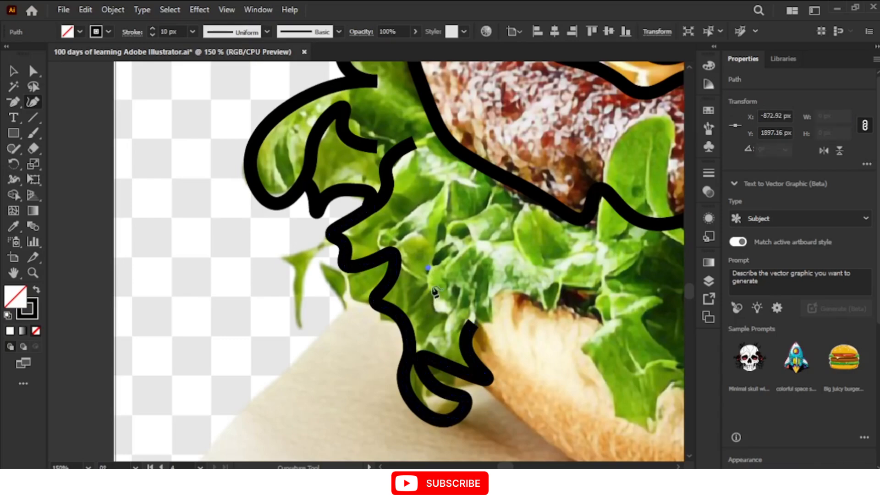
{"action": "left_click", "coordinate": [434, 312]}
{"action": "left_click", "coordinate": [453, 316]}
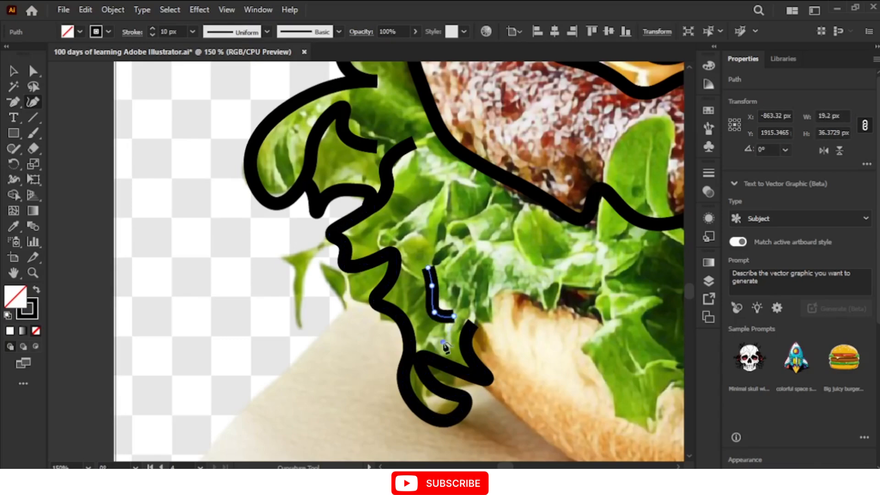
{"action": "left_click", "coordinate": [442, 342]}
{"action": "key", "text": "Escape"}
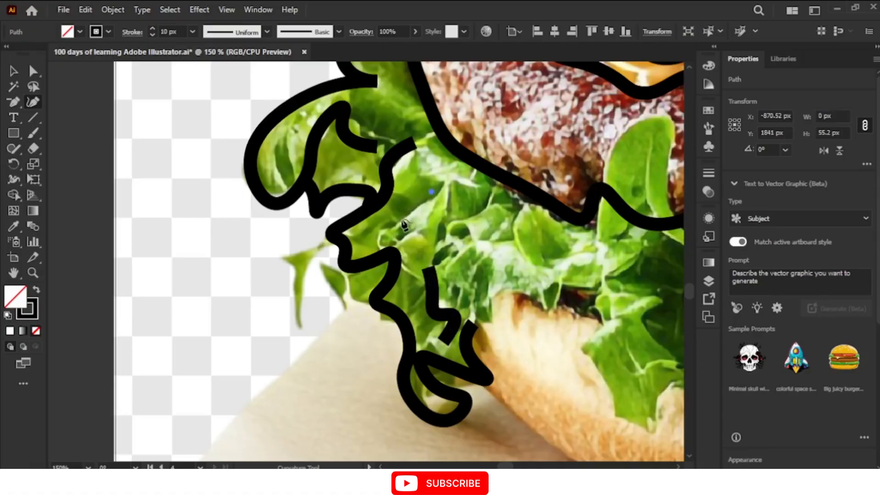
Draw a separate zigzag fold line, about 49 px tall, through the lettuce just above the short hooked line.
{"action": "left_click", "coordinate": [431, 192]}
{"action": "left_click", "coordinate": [401, 219]}
{"action": "left_click", "coordinate": [407, 232]}
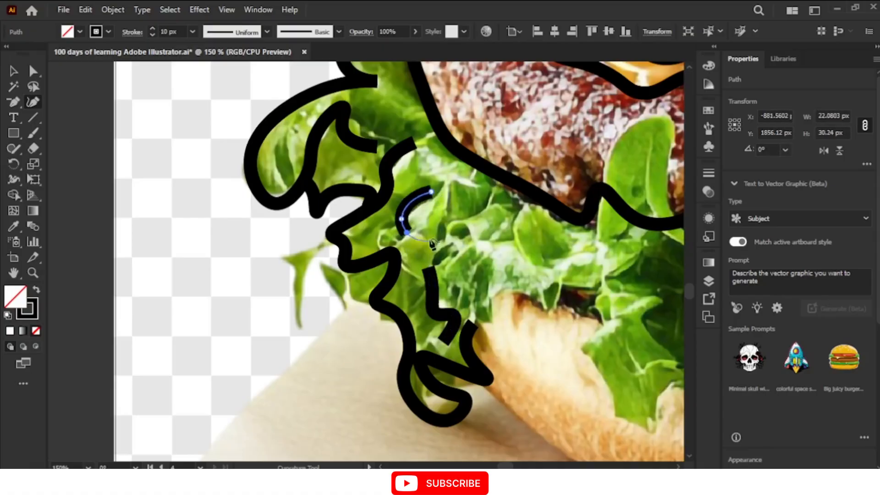
{"action": "left_click", "coordinate": [428, 225]}
{"action": "left_click", "coordinate": [432, 258]}
{"action": "left_click", "coordinate": [462, 247]}
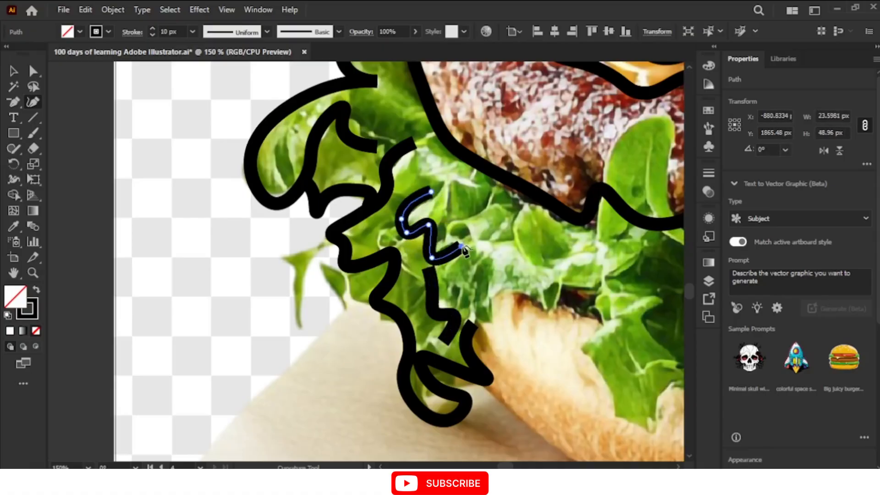
{"action": "key", "text": "Escape"}
Draw a wavy fold line across the lettuce under the patty's lower-left edge, about 93 by 72 px.
{"action": "left_click", "coordinate": [422, 168]}
{"action": "left_click", "coordinate": [448, 183]}
{"action": "left_click", "coordinate": [456, 219]}
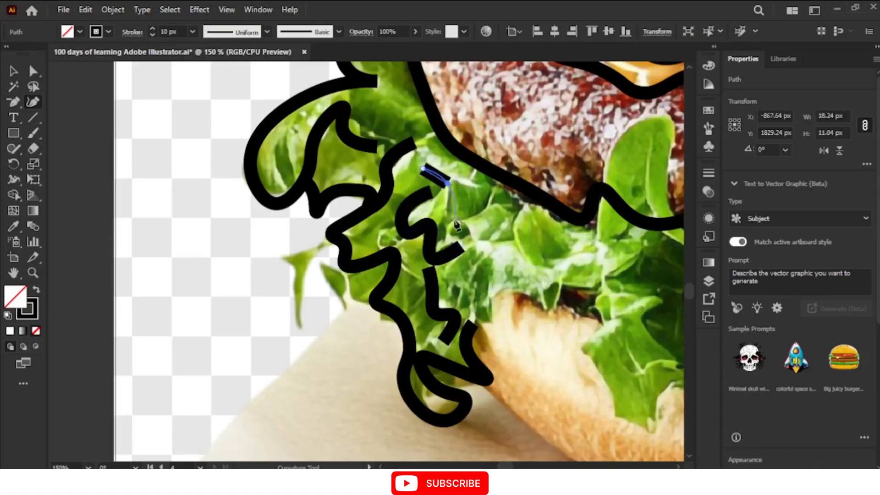
{"action": "left_click", "coordinate": [484, 223]}
{"action": "left_click", "coordinate": [513, 208]}
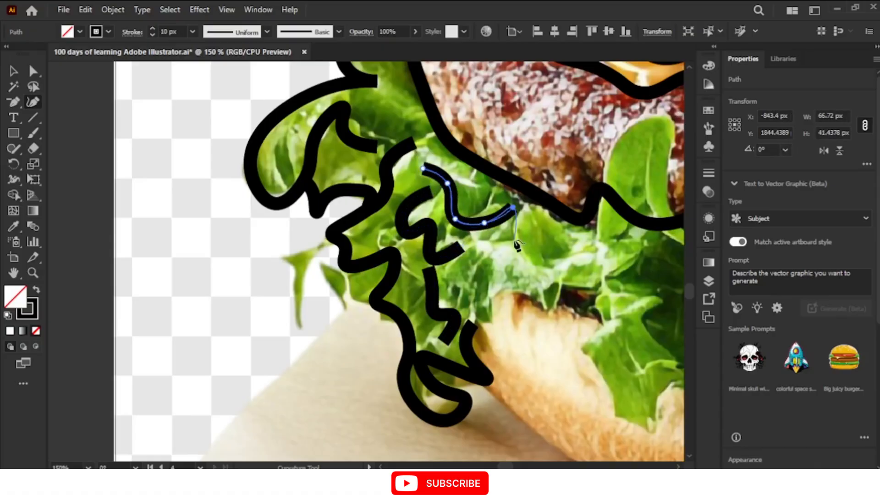
{"action": "left_click", "coordinate": [514, 239]}
{"action": "left_click", "coordinate": [548, 265]}
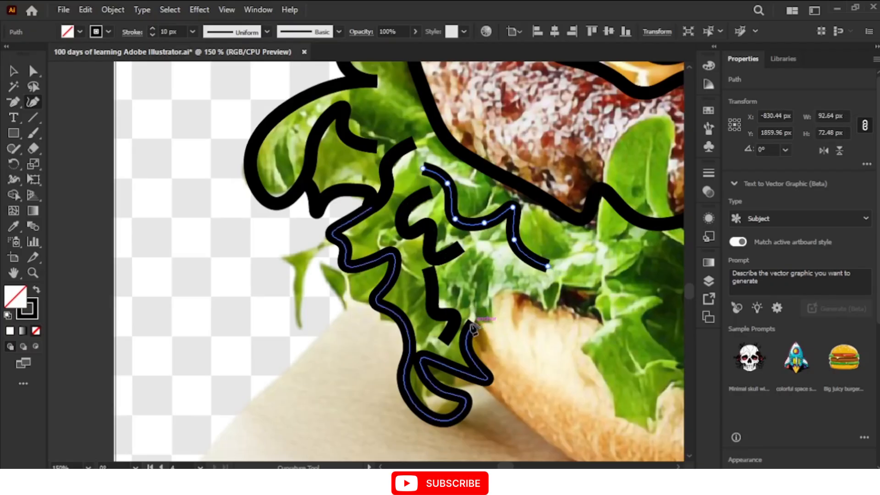
Resume the outer lettuce outline from its open end and trace it up and over the bun's corner, about 145 px wide overall.
{"action": "left_click", "coordinate": [473, 324]}
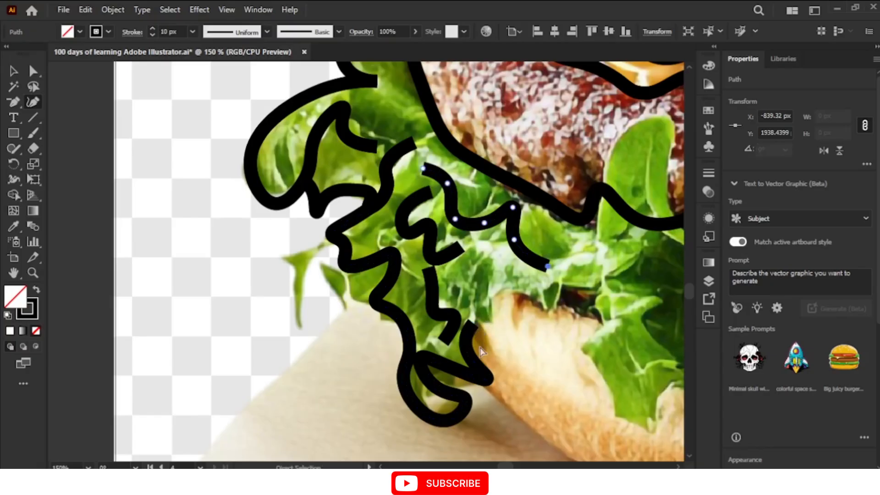
{"action": "left_click", "coordinate": [548, 266]}
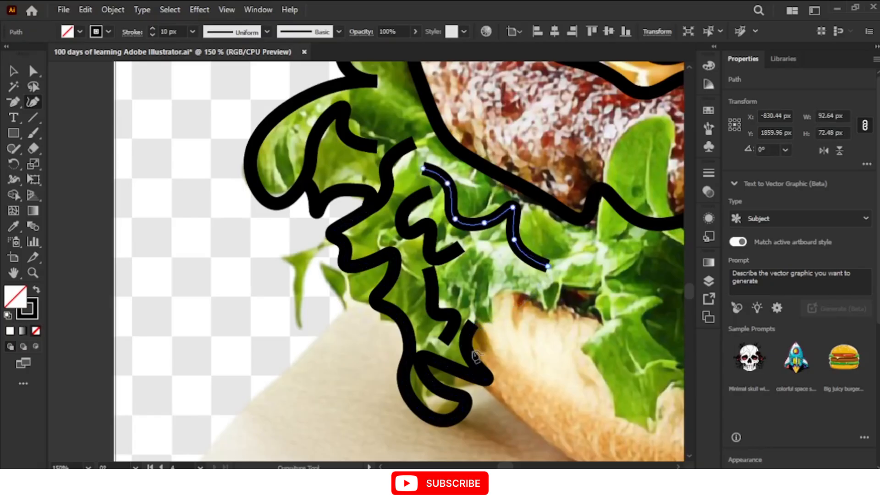
{"action": "left_click", "coordinate": [474, 323]}
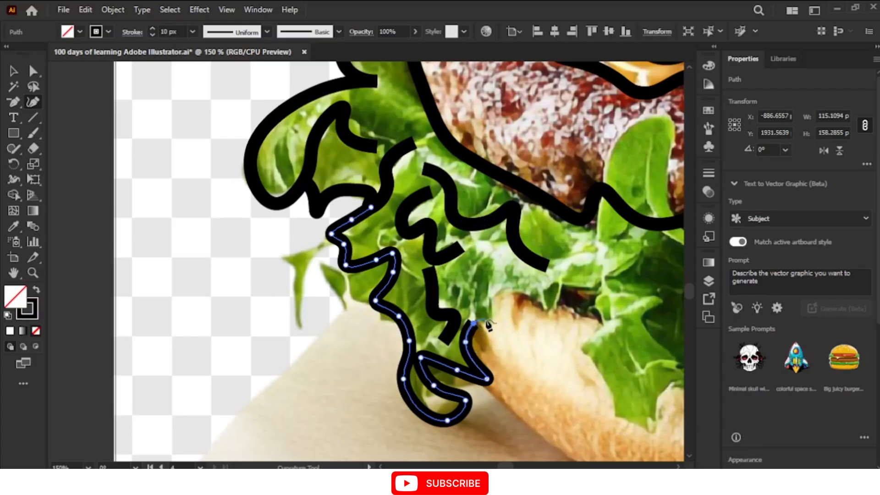
{"action": "left_click", "coordinate": [486, 323]}
{"action": "left_click", "coordinate": [486, 297]}
{"action": "left_click", "coordinate": [498, 287]}
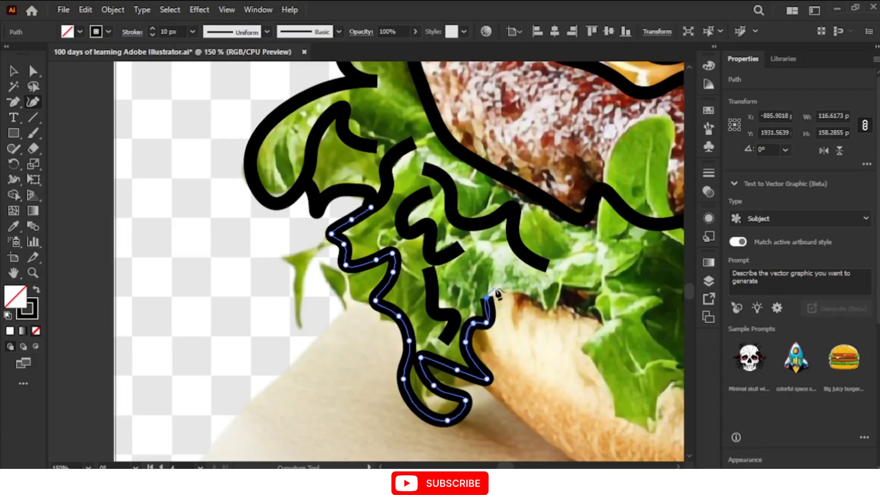
{"action": "left_click", "coordinate": [527, 298]}
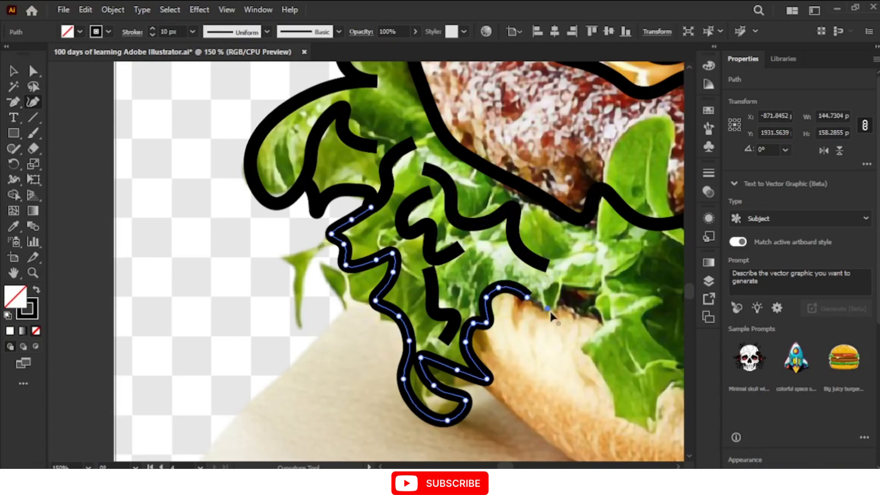
Continue the lettuce outline along the bun's top edge to the base of the darker leaf, about 202 px wide overall.
{"action": "left_click", "coordinate": [547, 308]}
{"action": "left_click", "coordinate": [556, 288]}
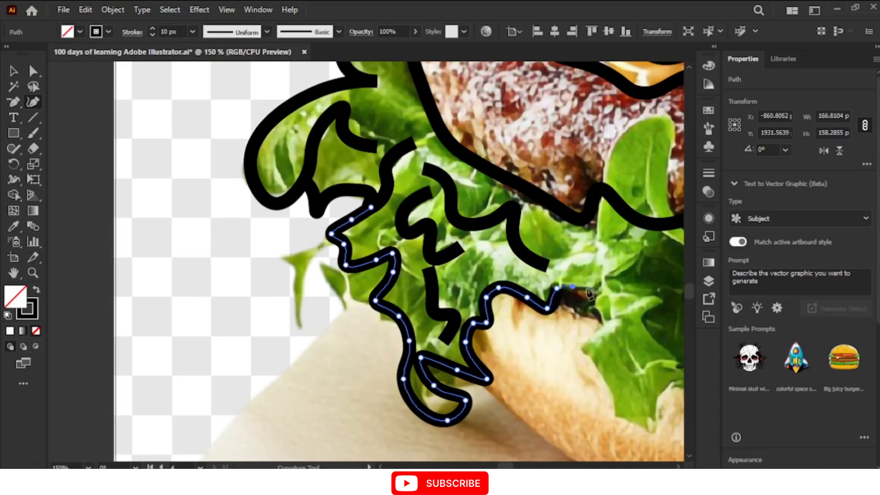
{"action": "left_click", "coordinate": [572, 286]}
{"action": "left_click", "coordinate": [603, 285]}
{"action": "left_click", "coordinate": [602, 272]}
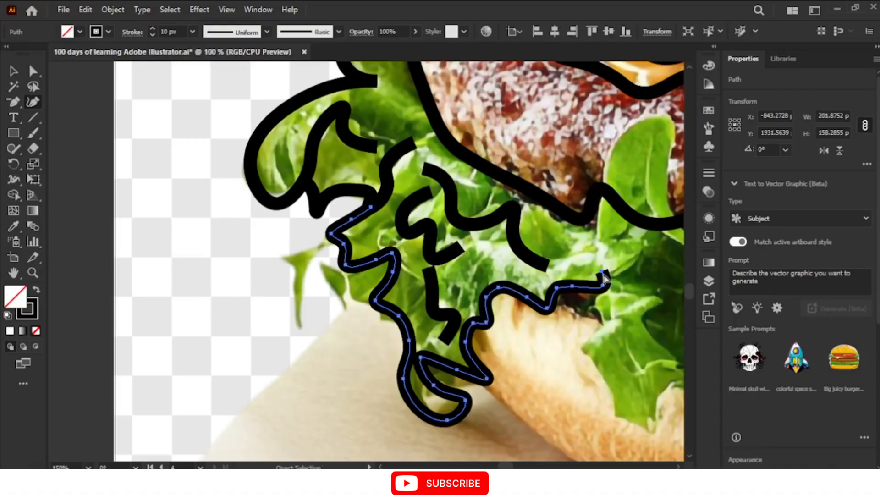
Curve the outline around the lettuce lobe below the patty and back inward along its upper edge, about 228 px wide overall.
{"action": "key", "text": "ctrl+minus"}
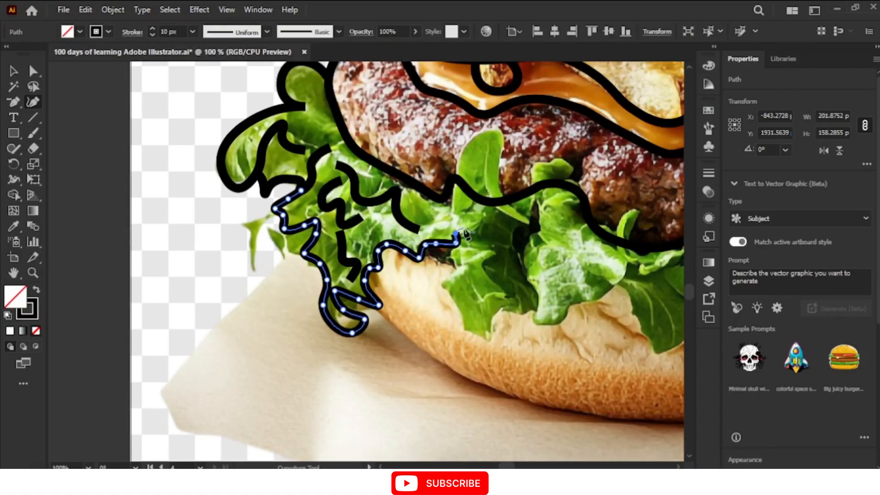
{"action": "left_click", "coordinate": [481, 217]}
{"action": "left_click", "coordinate": [477, 208]}
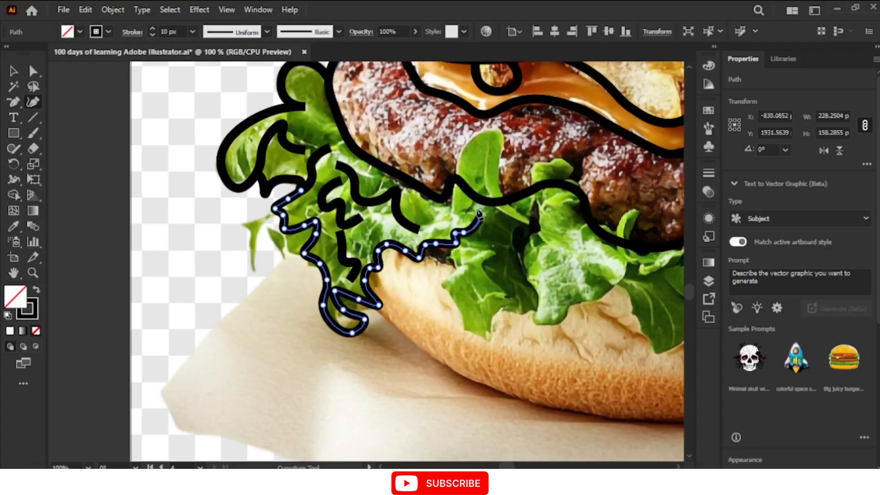
{"action": "left_click", "coordinate": [461, 213]}
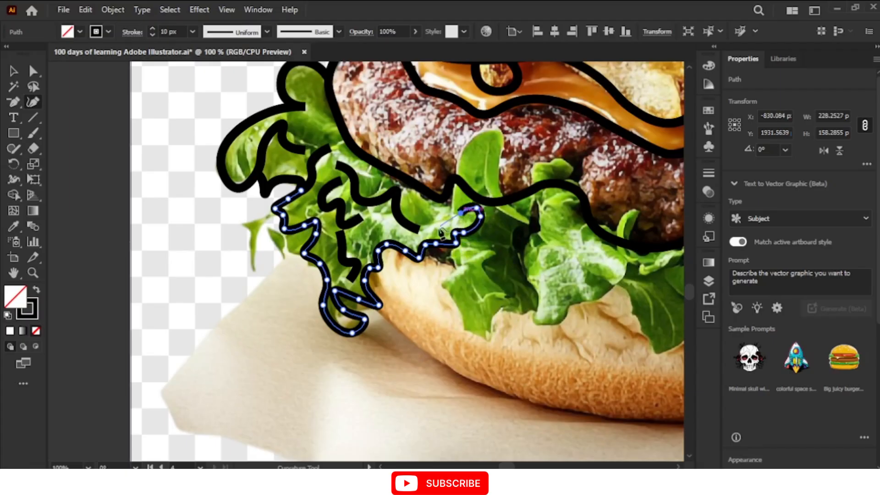
{"action": "left_click", "coordinate": [436, 223]}
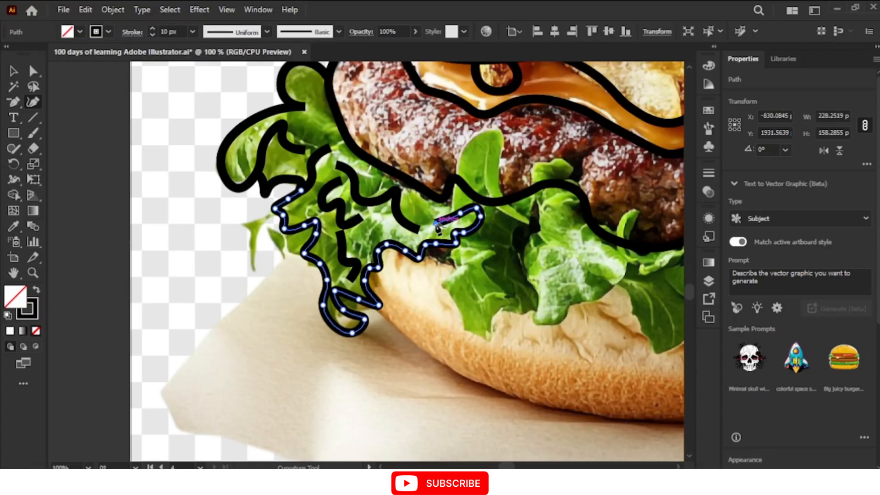
Draw a new path down the left edge of the upright leaf over the patty to the lettuce outline, about 24 by 89 px.
{"action": "left_click", "coordinate": [473, 134]}
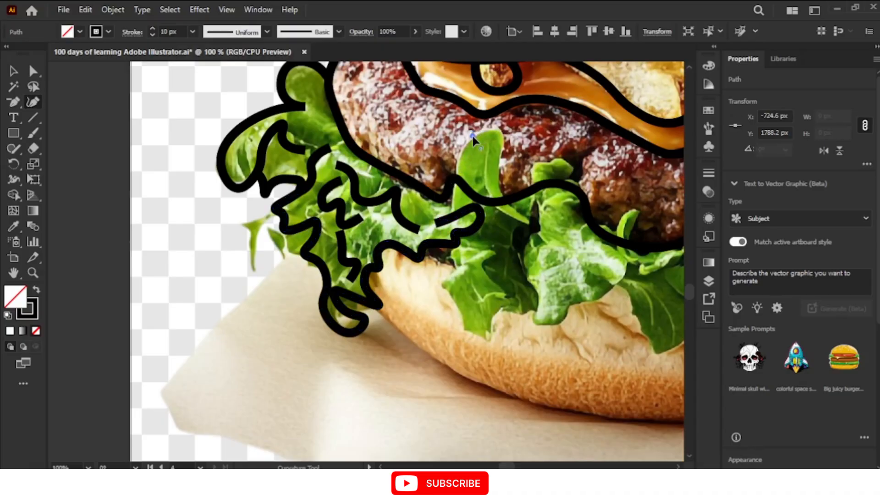
{"action": "left_click", "coordinate": [456, 162]}
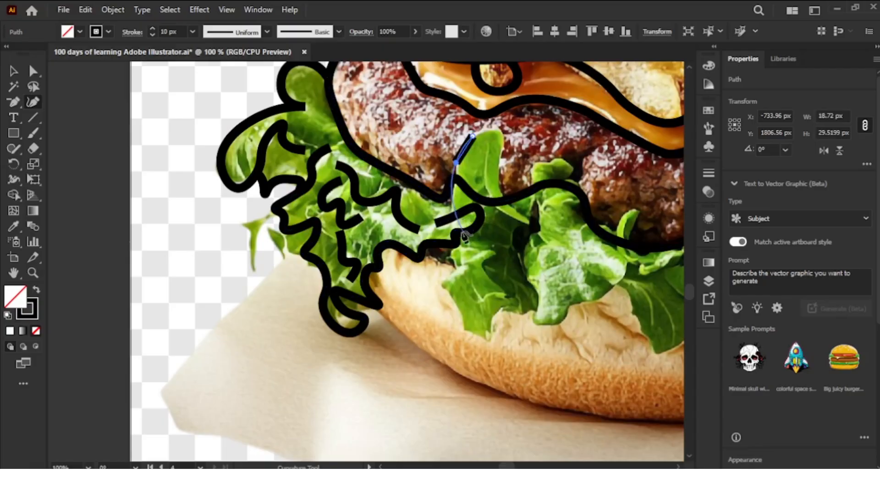
{"action": "left_click", "coordinate": [410, 205]}
{"action": "left_click_drag", "start_coordinate": [411, 205], "coordinate": [455, 216]}
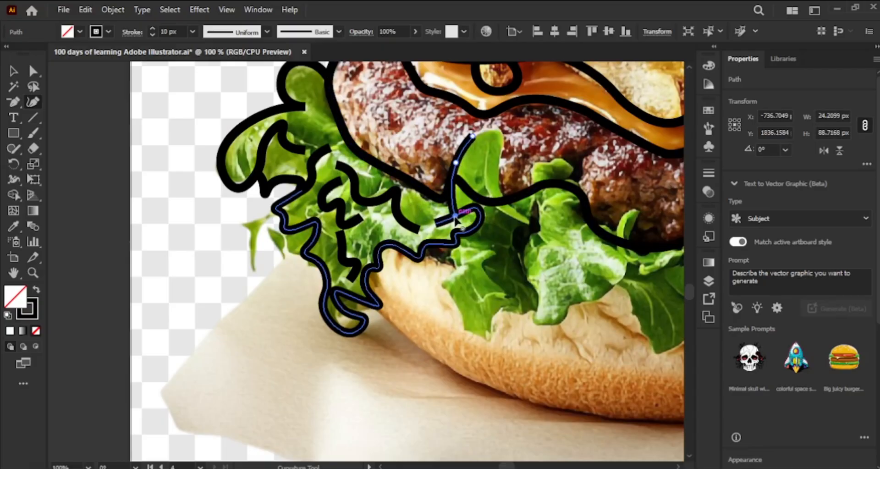
Extend the path over the upright leaf's rounded tip and down its right edge, making it about 55 by 98 px.
{"action": "left_click", "coordinate": [475, 136]}
{"action": "left_click", "coordinate": [498, 129]}
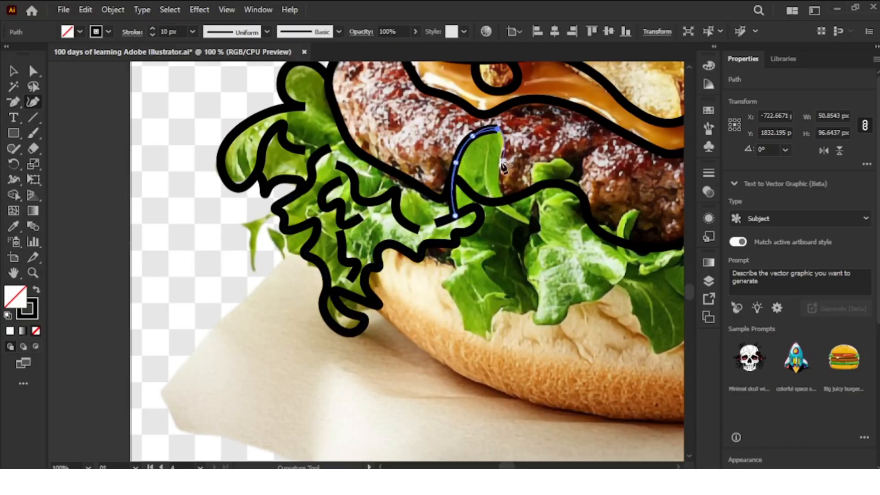
{"action": "left_click", "coordinate": [502, 163]}
{"action": "left_click", "coordinate": [502, 189]}
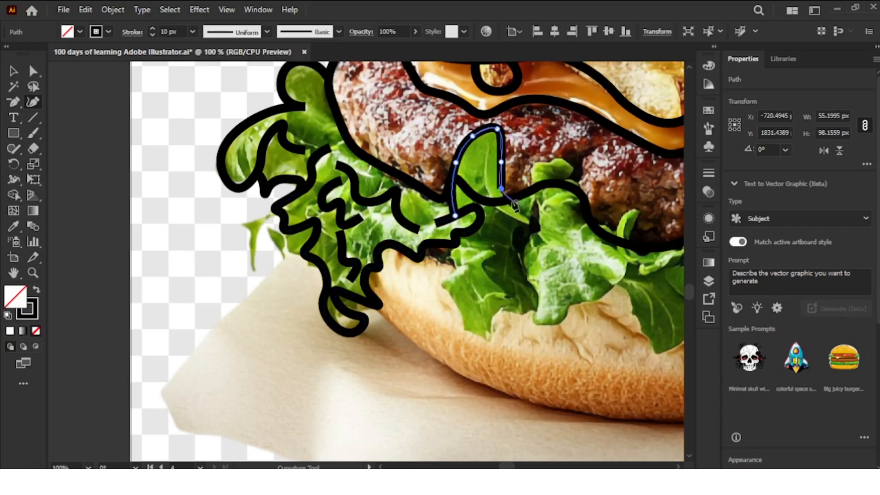
Extend the upright leaf's path from its lower right edge to the neighbouring light lettuce leaf, making it about 88 by 100 px.
{"action": "left_click", "coordinate": [533, 216]}
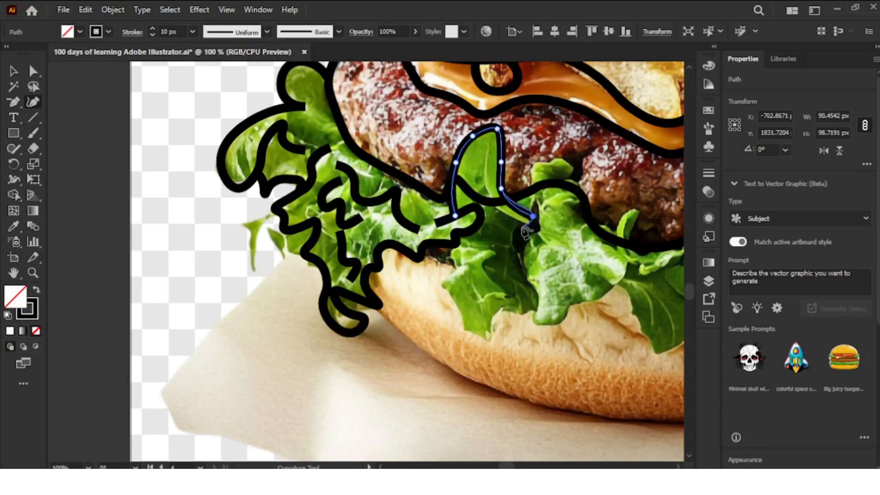
{"action": "left_click", "coordinate": [522, 226]}
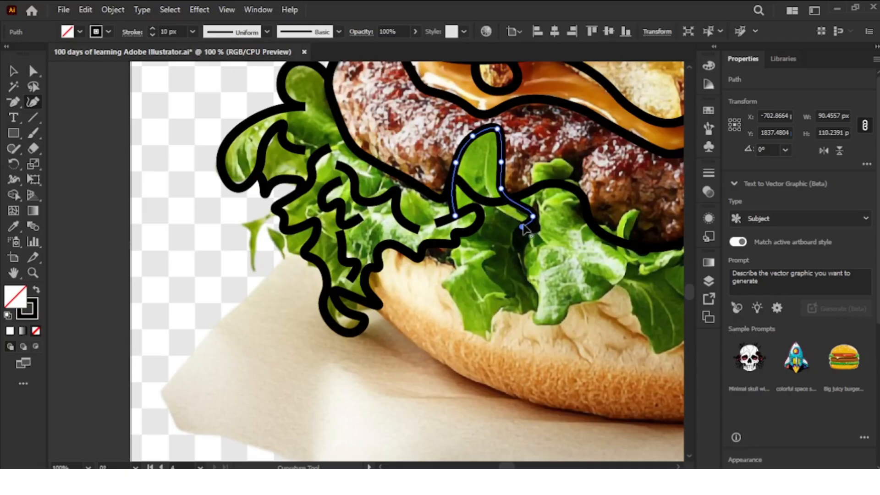
{"action": "mouse_move", "coordinate": [522, 226]}
{"action": "left_mouse_down"}
{"action": "mouse_move", "coordinate": [518, 218]}
{"action": "mouse_move", "coordinate": [539, 223]}
{"action": "left_mouse_up"}
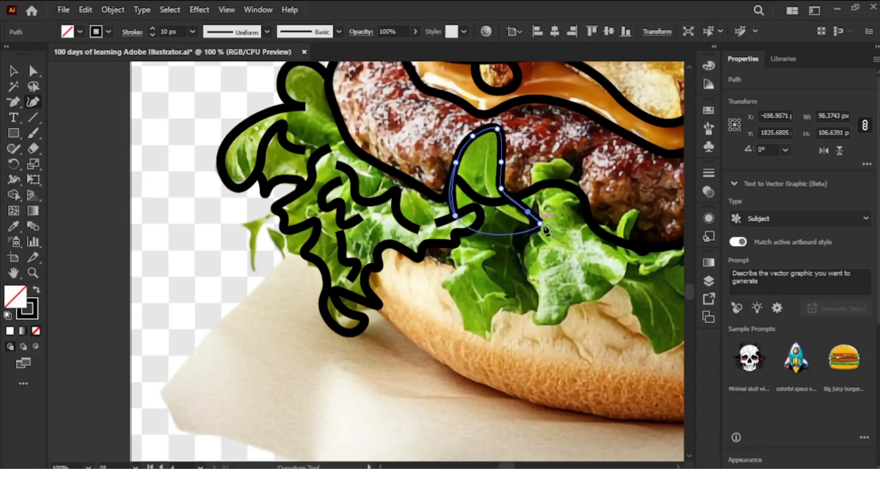
{"action": "left_click_drag", "start_coordinate": [540, 223], "coordinate": [531, 217]}
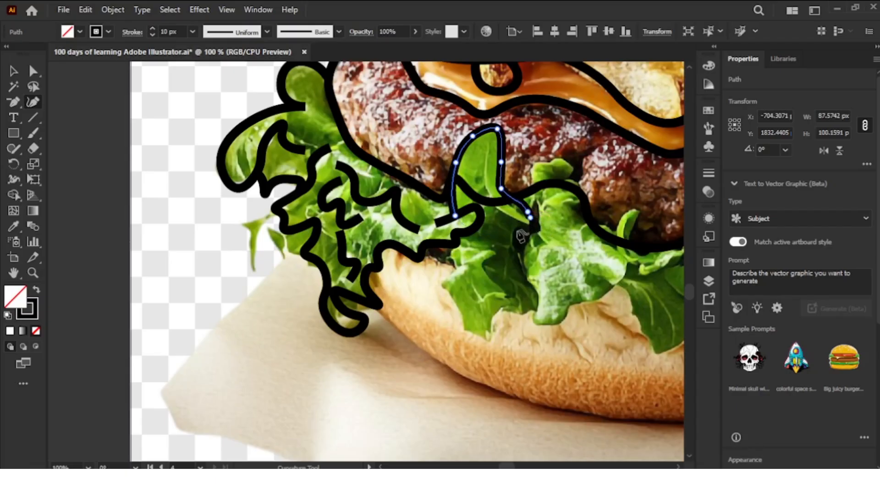
Draw a new path along the darker leaf's top and down its jagged right edge to the notch above its tip, about 68 by 72 px.
{"action": "left_click", "coordinate": [453, 256]}
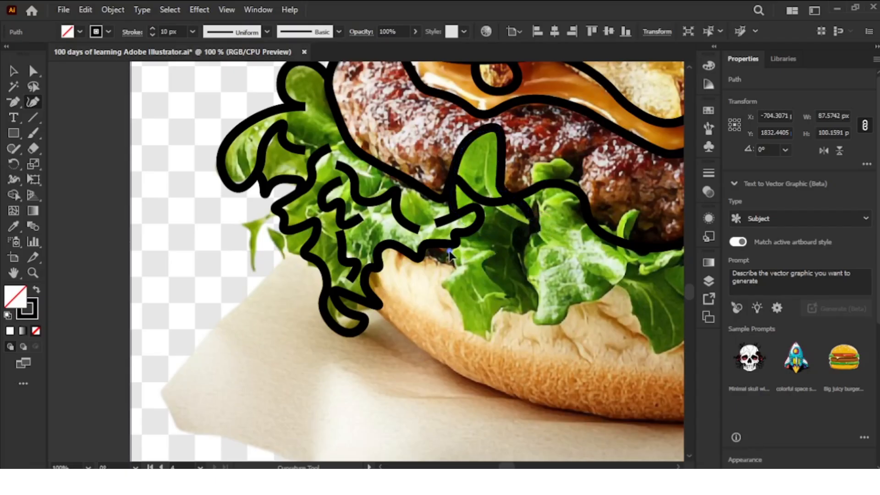
{"action": "left_click", "coordinate": [456, 242]}
{"action": "left_click", "coordinate": [469, 244]}
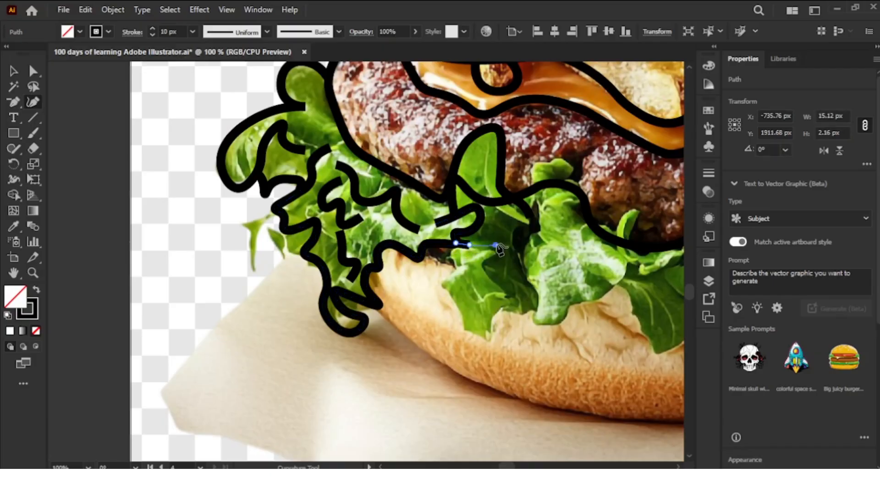
{"action": "left_click", "coordinate": [495, 245]}
{"action": "left_click", "coordinate": [490, 263]}
{"action": "left_click", "coordinate": [479, 269]}
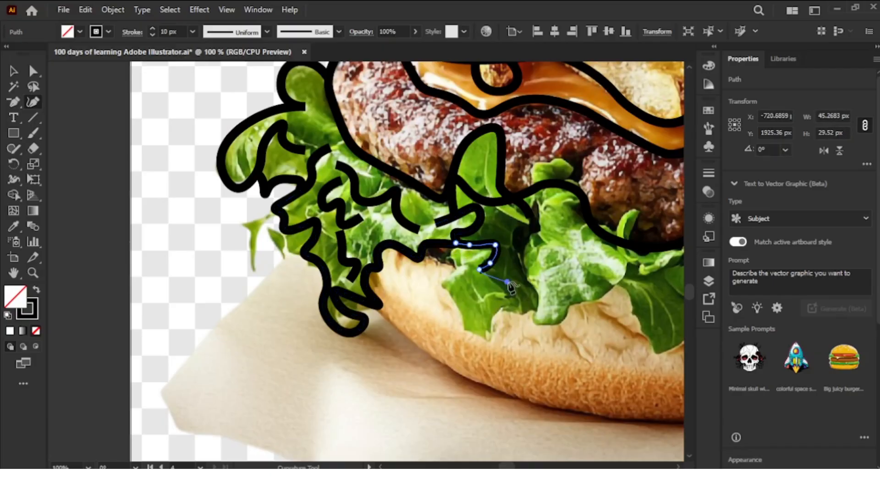
{"action": "left_click", "coordinate": [508, 282]}
{"action": "left_click", "coordinate": [517, 298]}
{"action": "left_click", "coordinate": [496, 307]}
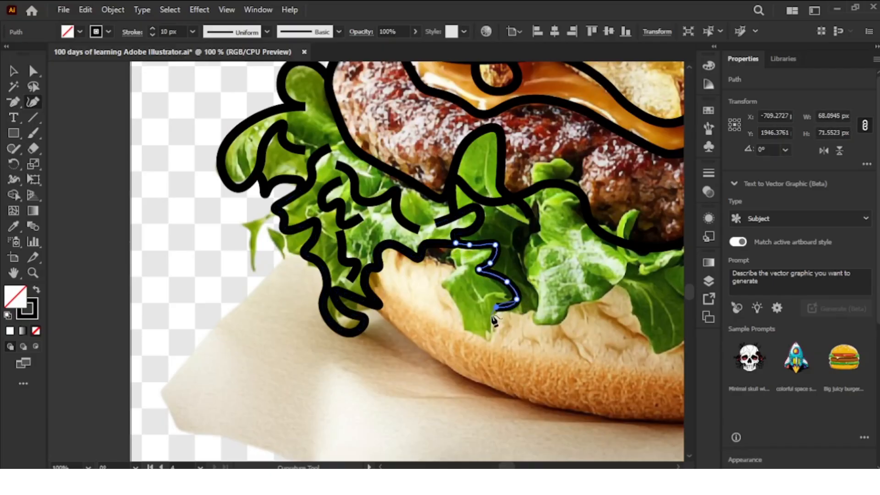
Continue the outline around the darker leaf's lower tip and up its left edge to the lettuce outline, about 81 by 109 px overall.
{"action": "left_click", "coordinate": [492, 321]}
{"action": "left_click", "coordinate": [489, 340]}
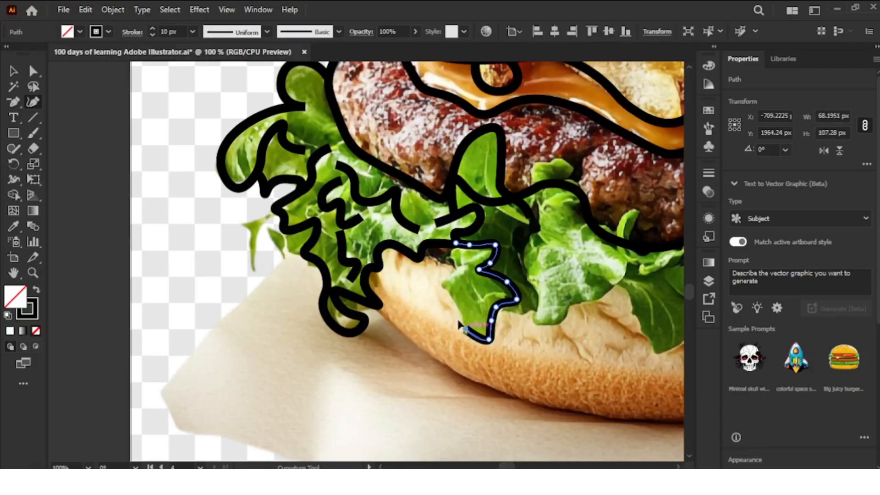
{"action": "left_click", "coordinate": [466, 328]}
{"action": "left_click", "coordinate": [461, 305]}
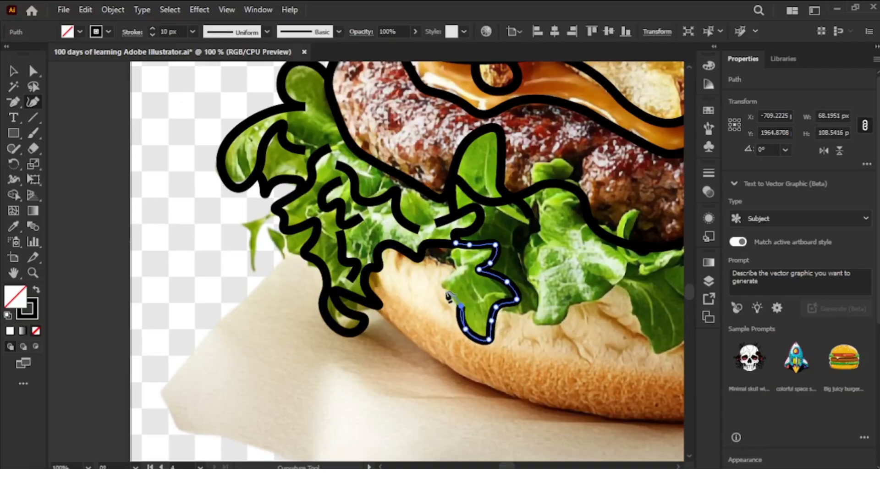
{"action": "left_click", "coordinate": [445, 286]}
{"action": "left_click", "coordinate": [463, 266]}
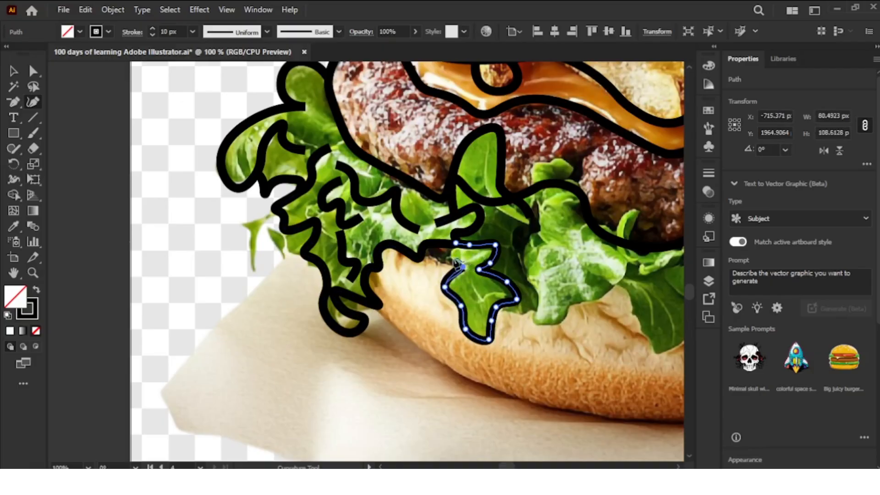
{"action": "left_click", "coordinate": [453, 258]}
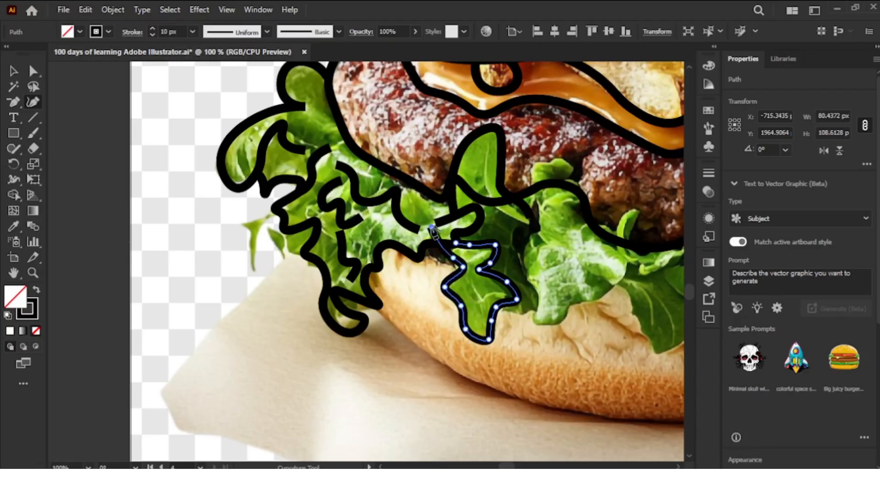
{"action": "left_click", "coordinate": [445, 237]}
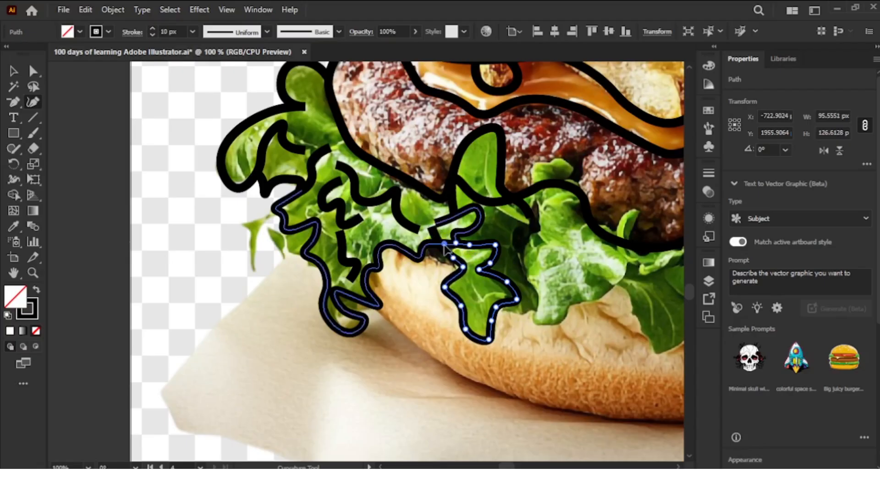
{"action": "key", "text": "Escape"}
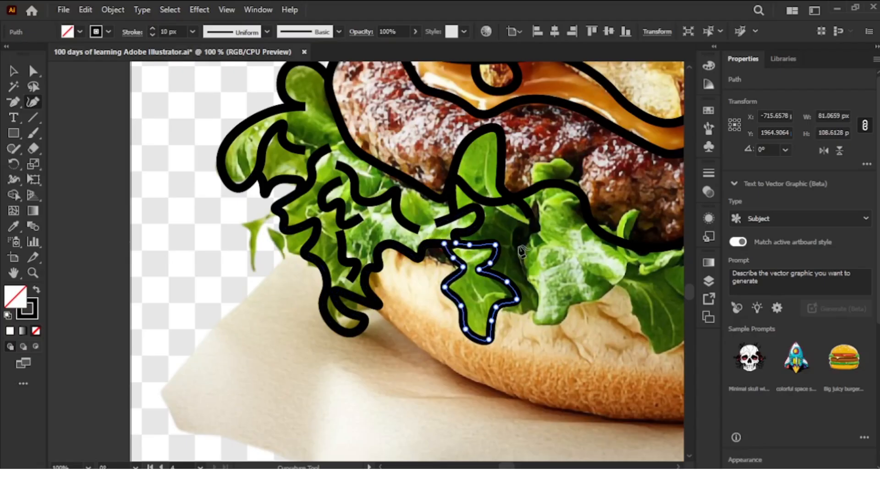
Draw a new path from the darker leaf's right notch along the bun and up the shadowed gap beside the light leaf, about 48 by 86 px.
{"action": "left_click", "coordinate": [513, 317]}
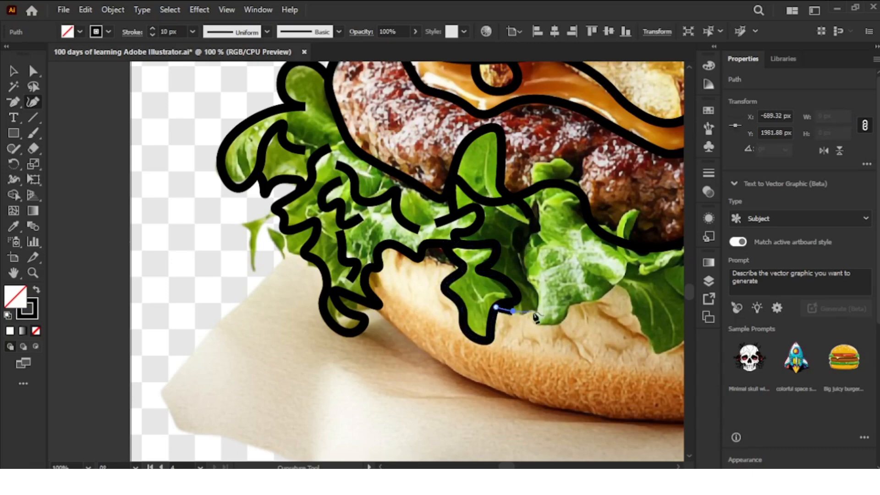
{"action": "left_click", "coordinate": [513, 311]}
{"action": "left_click", "coordinate": [533, 308]}
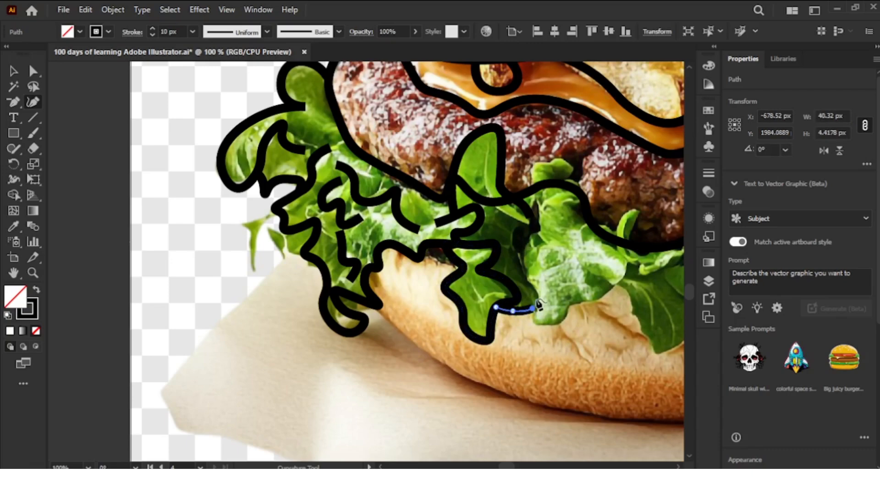
{"action": "left_click", "coordinate": [535, 295]}
{"action": "left_click", "coordinate": [527, 272]}
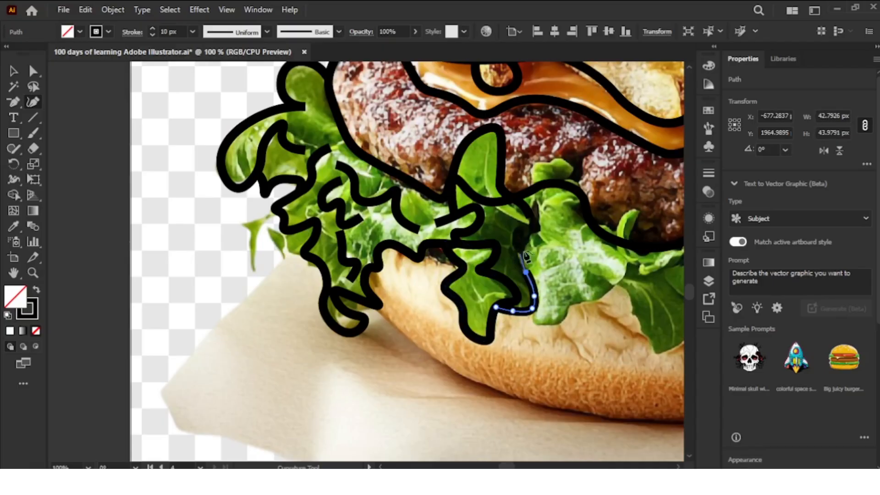
{"action": "left_click", "coordinate": [528, 243]}
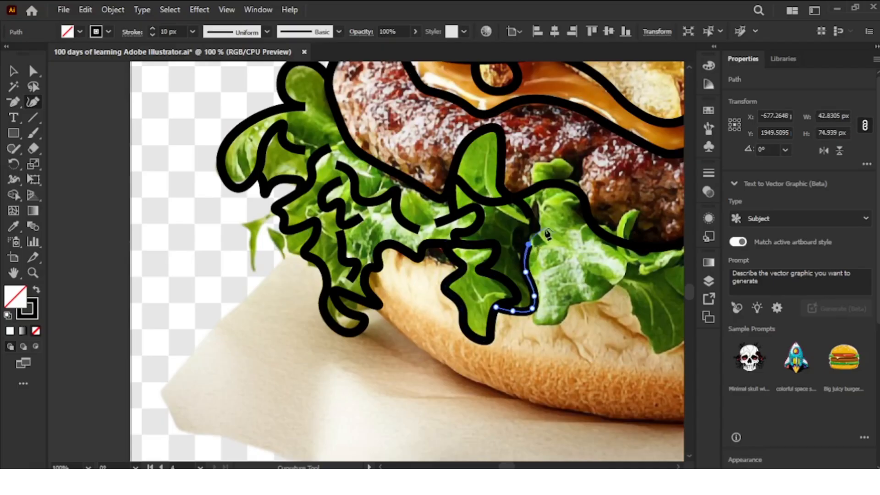
{"action": "left_click", "coordinate": [540, 234]}
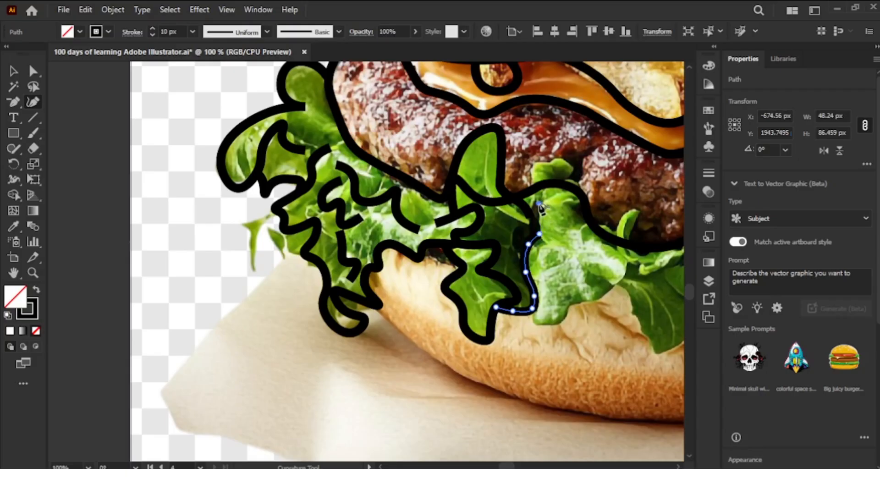
Continue the path up the light leaf's left edge and around its small tip over the patty, about 89 by 170 px overall.
{"action": "left_click", "coordinate": [539, 204]}
{"action": "left_click", "coordinate": [525, 177]}
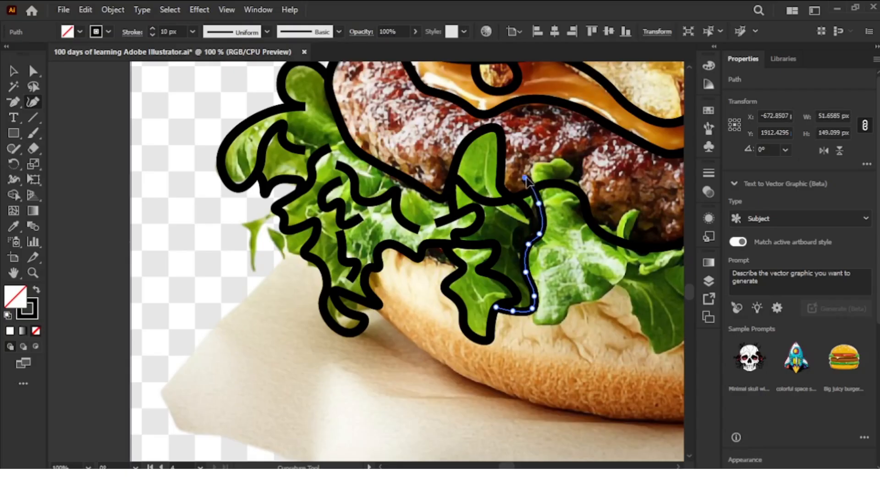
{"action": "left_click", "coordinate": [538, 161]}
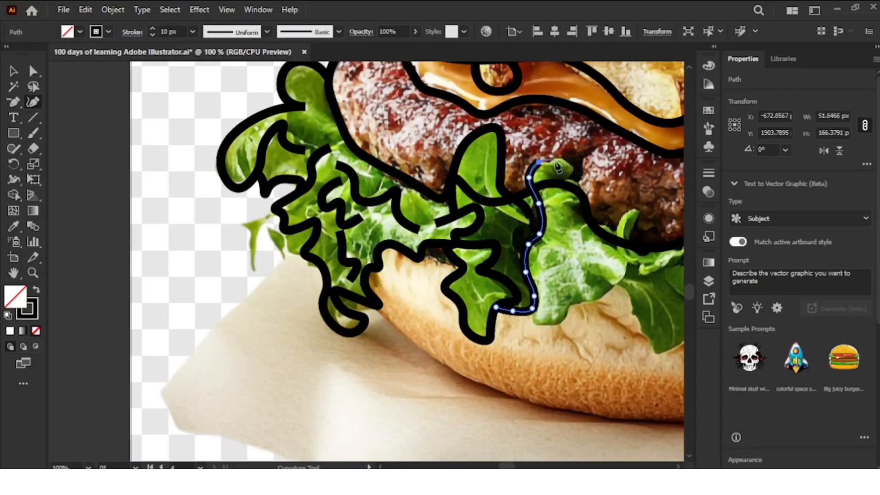
{"action": "left_click", "coordinate": [556, 160]}
{"action": "left_click", "coordinate": [574, 159]}
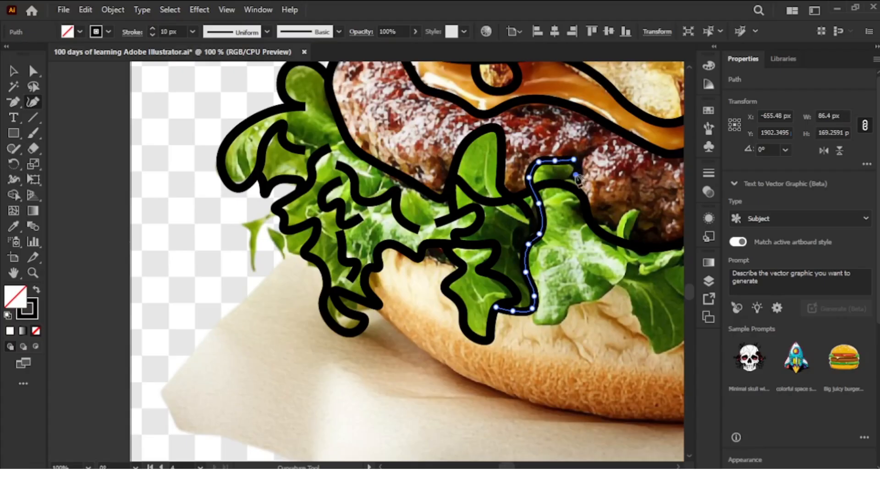
{"action": "left_click", "coordinate": [576, 174]}
{"action": "left_click", "coordinate": [560, 176]}
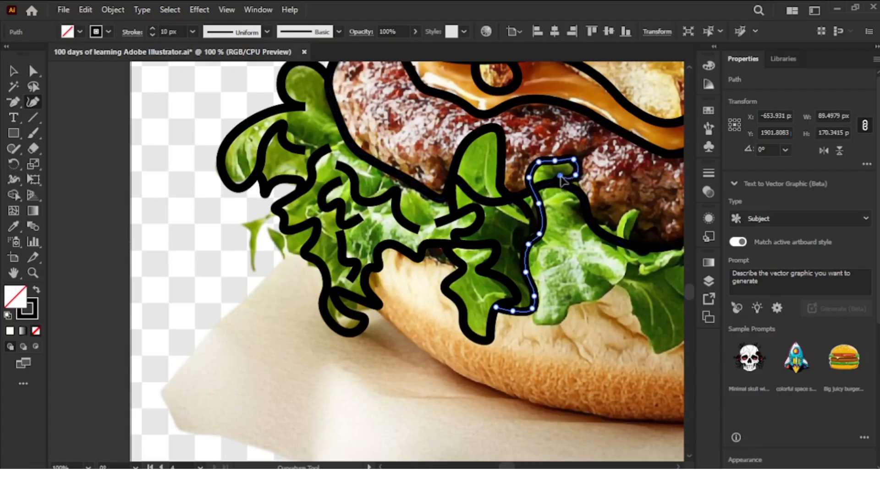
Curve the path down the light leaf's upper right edge along the patty, adjusting its points to about 119 px overall width.
{"action": "left_click", "coordinate": [586, 187]}
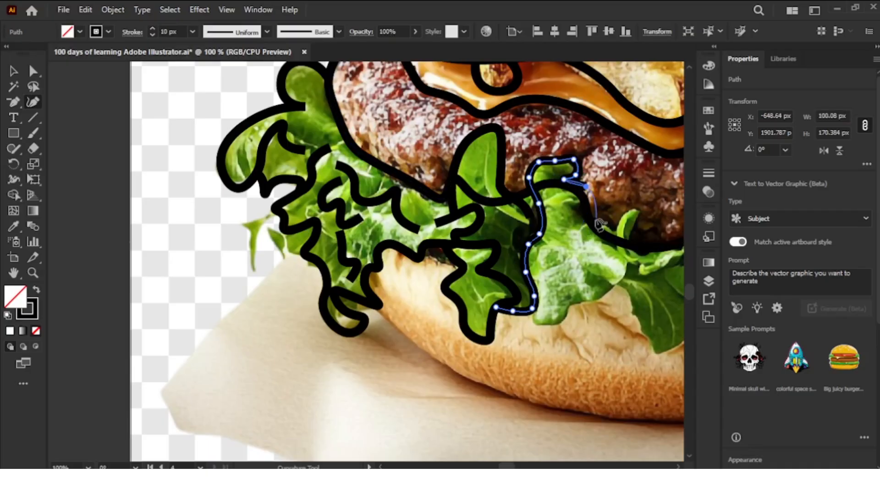
{"action": "left_click", "coordinate": [577, 230]}
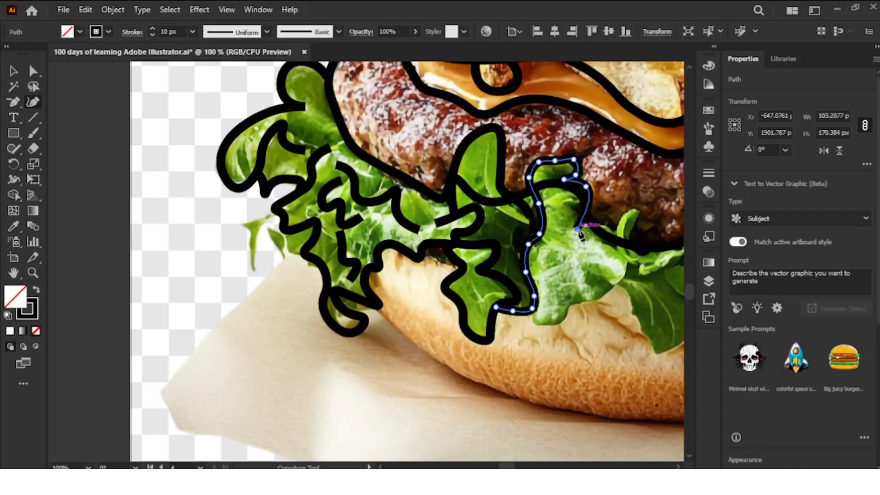
{"action": "left_click_drag", "start_coordinate": [577, 230], "coordinate": [583, 229]}
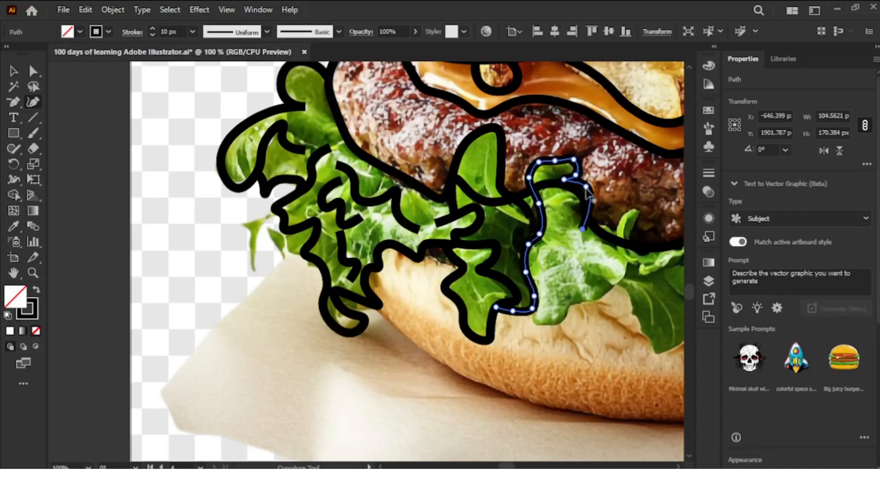
{"action": "left_click_drag", "start_coordinate": [586, 188], "coordinate": [580, 194]}
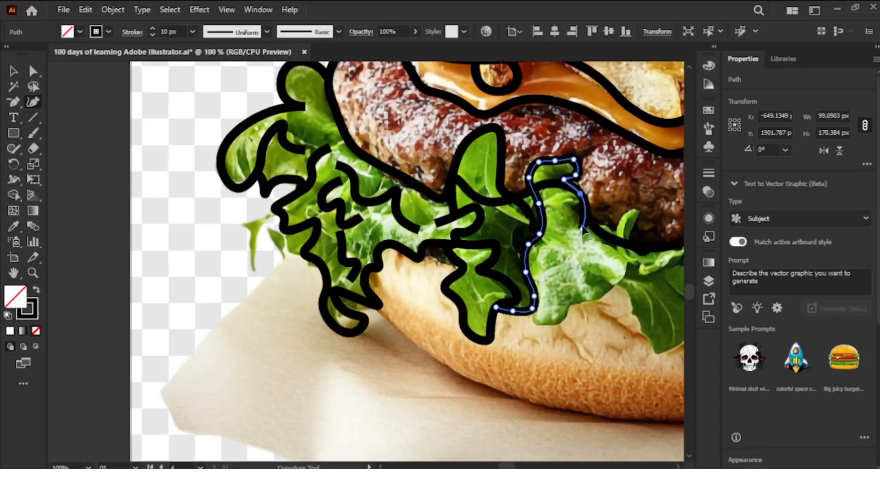
{"action": "left_click", "coordinate": [604, 241]}
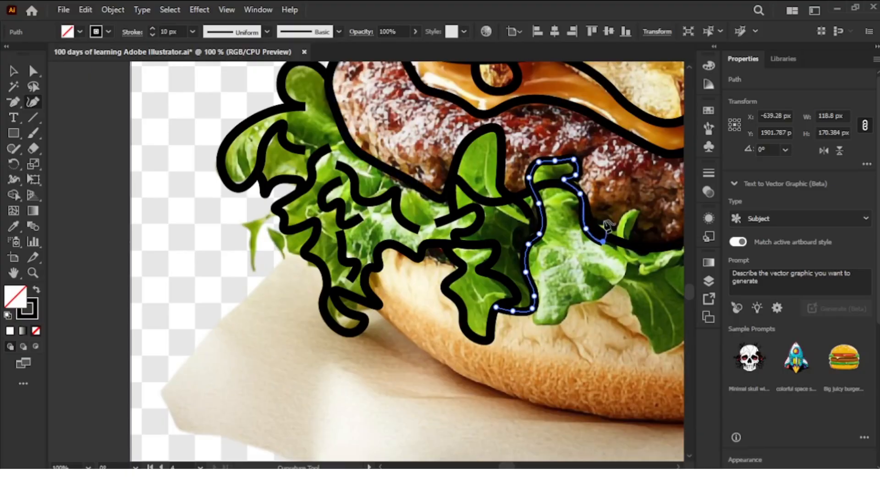
Trace around the small upright sprig at the patty's lower edge and back down to the light leaf, about 164 px wide overall.
{"action": "left_click", "coordinate": [614, 234]}
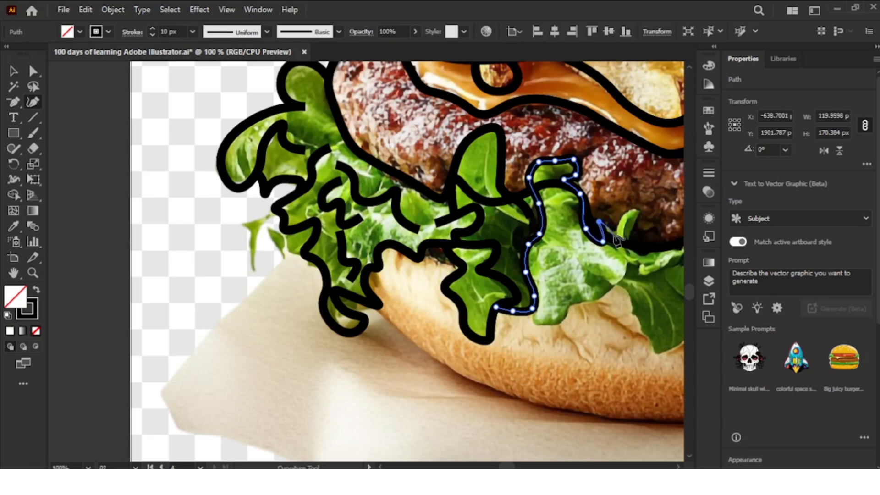
{"action": "left_click", "coordinate": [628, 208]}
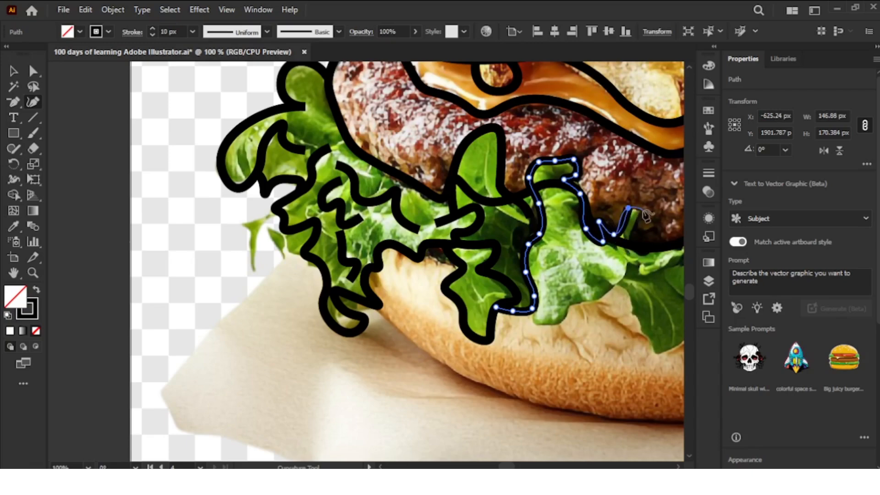
{"action": "left_click", "coordinate": [643, 210]}
{"action": "left_click", "coordinate": [630, 229]}
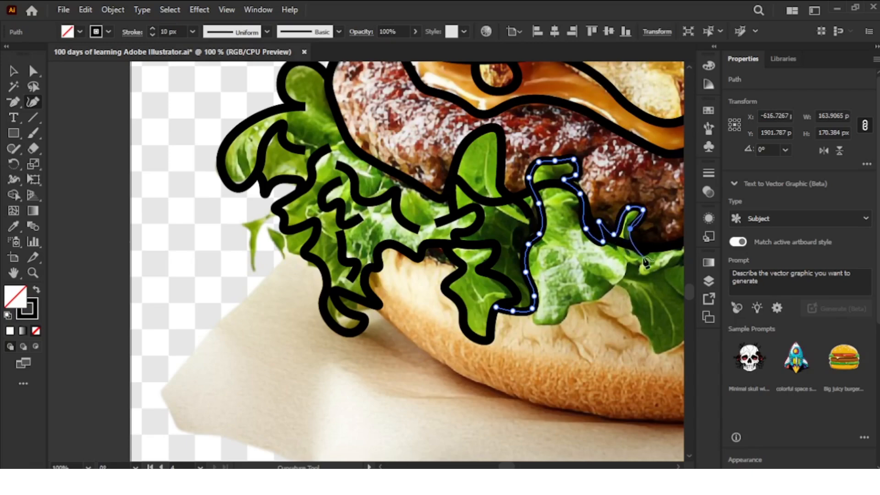
{"action": "left_click", "coordinate": [642, 253]}
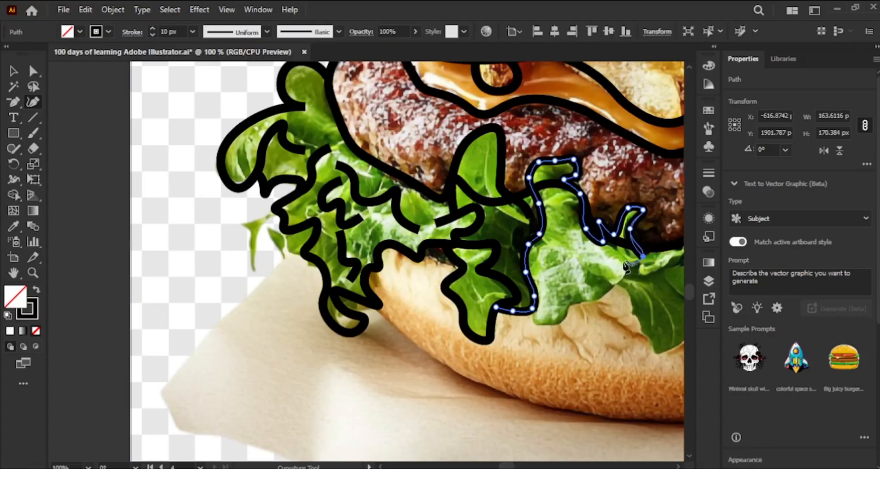
Trace the light leaf's lower right edge and bottom over the bun back to its left side, making the path about 164 by 184 px overall.
{"action": "left_click", "coordinate": [624, 262]}
{"action": "left_click", "coordinate": [622, 277]}
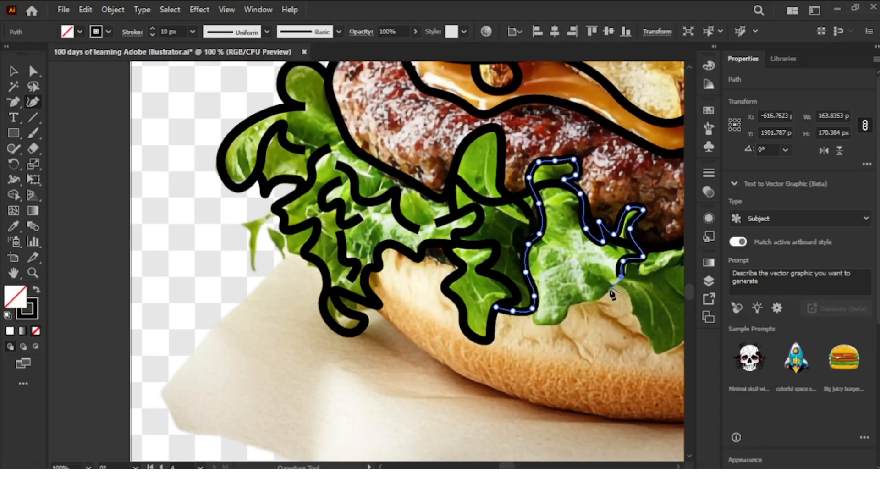
{"action": "left_click", "coordinate": [614, 285]}
{"action": "left_click", "coordinate": [589, 299]}
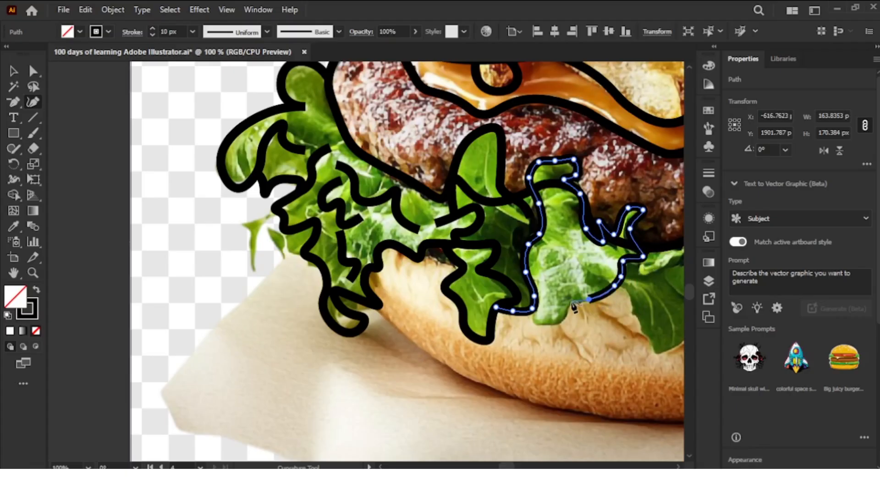
{"action": "left_click", "coordinate": [566, 306]}
{"action": "left_click", "coordinate": [560, 324]}
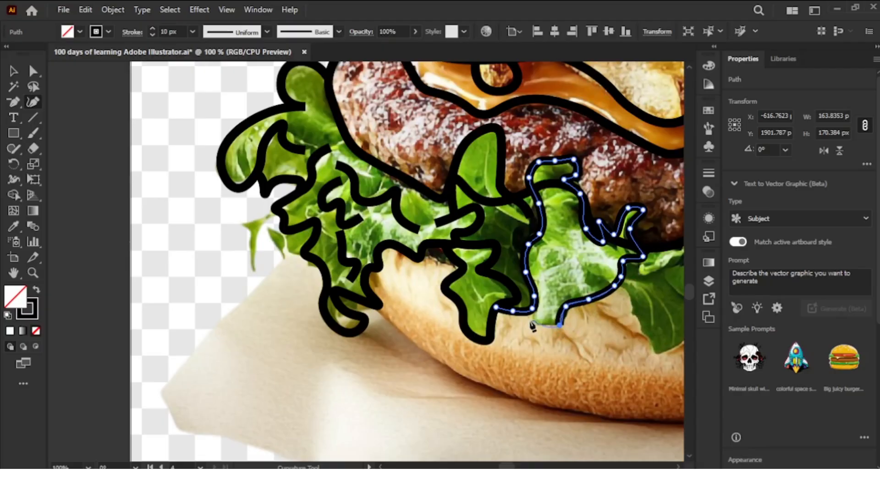
{"action": "mouse_move", "coordinate": [510, 264]}
{"action": "left_mouse_down"}
{"action": "mouse_move", "coordinate": [532, 309]}
{"action": "mouse_move", "coordinate": [525, 312]}
{"action": "mouse_move", "coordinate": [554, 326]}
{"action": "left_mouse_up"}
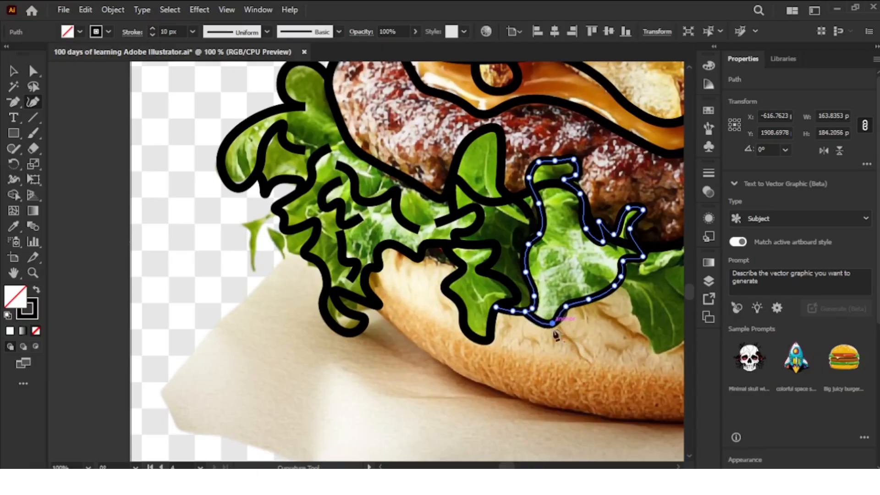
{"action": "left_click", "coordinate": [678, 466]}
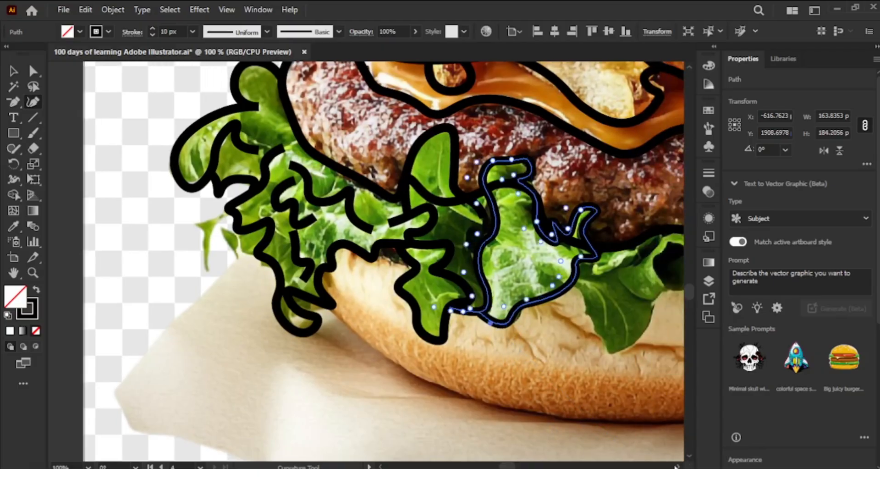
{"action": "left_click_drag", "start_coordinate": [677, 467], "coordinate": [677, 467]}
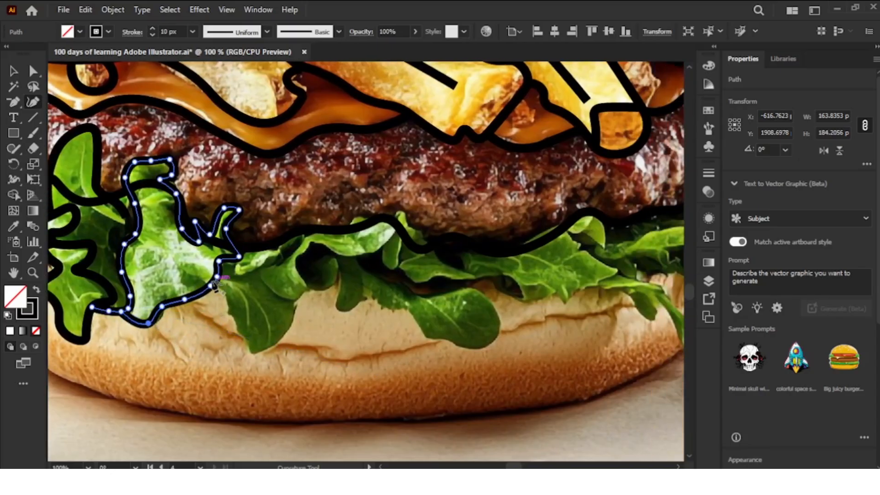
{"action": "key", "text": "Escape"}
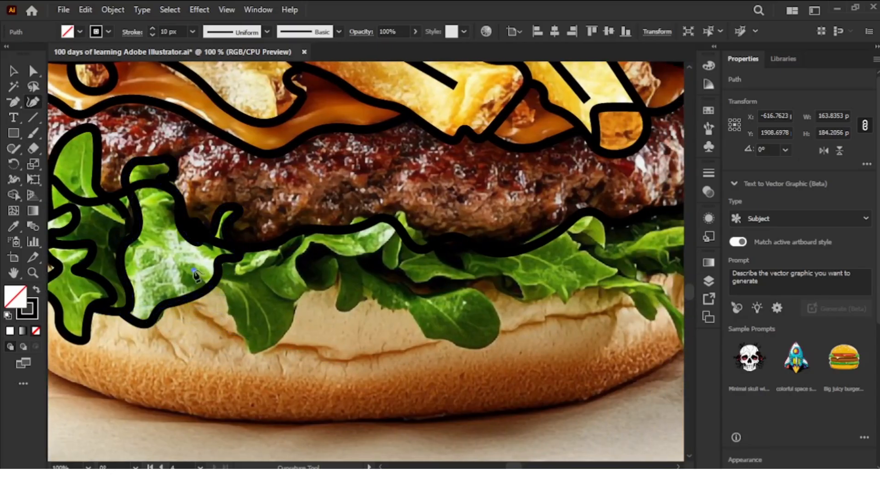
Draw a new path around the pointed dark leaf hanging over the bun beside the light leaf, about 92 by 75 px.
{"action": "left_click", "coordinate": [209, 285]}
{"action": "left_click", "coordinate": [211, 286]}
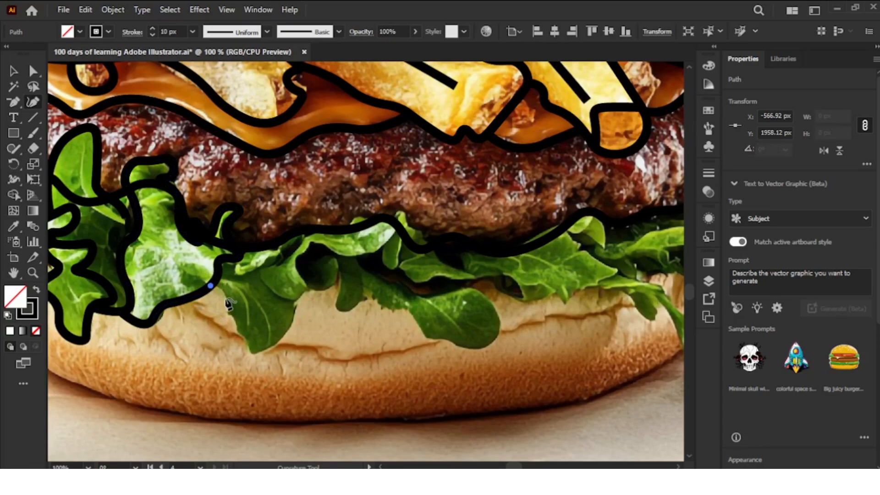
{"action": "left_click", "coordinate": [225, 297]}
{"action": "left_click", "coordinate": [225, 320]}
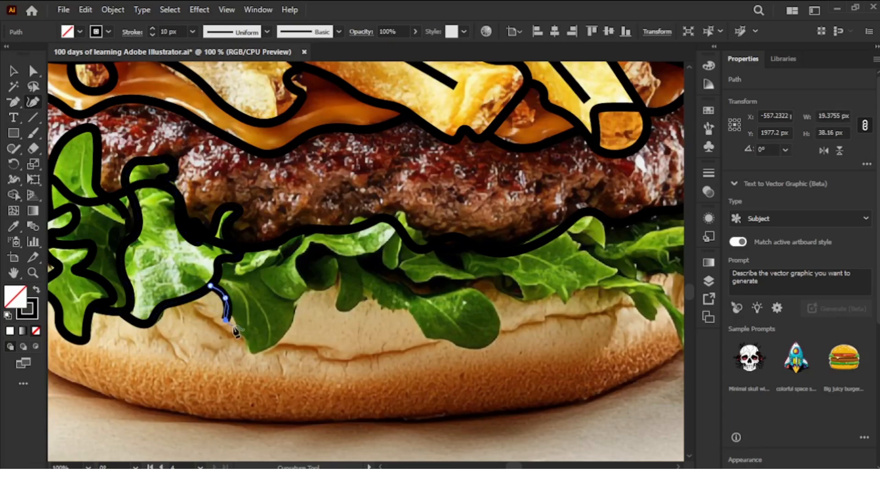
{"action": "left_click", "coordinate": [234, 319]}
{"action": "left_click", "coordinate": [244, 341]}
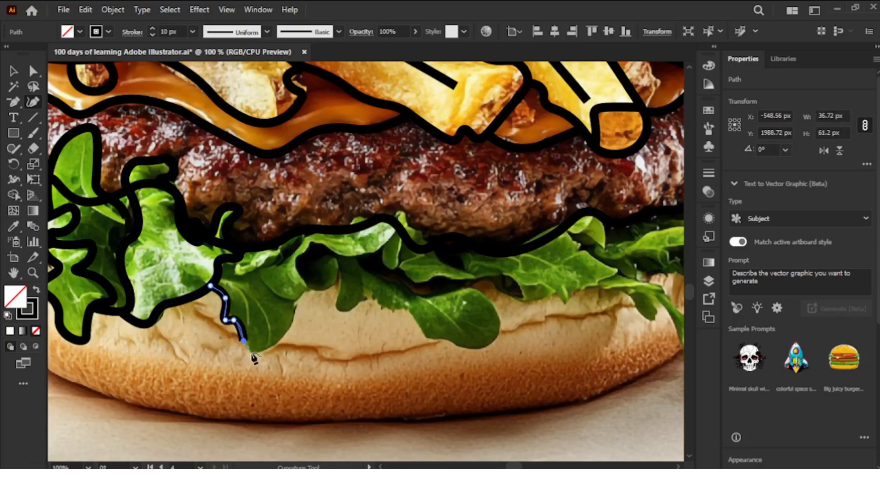
{"action": "left_click", "coordinate": [252, 353]}
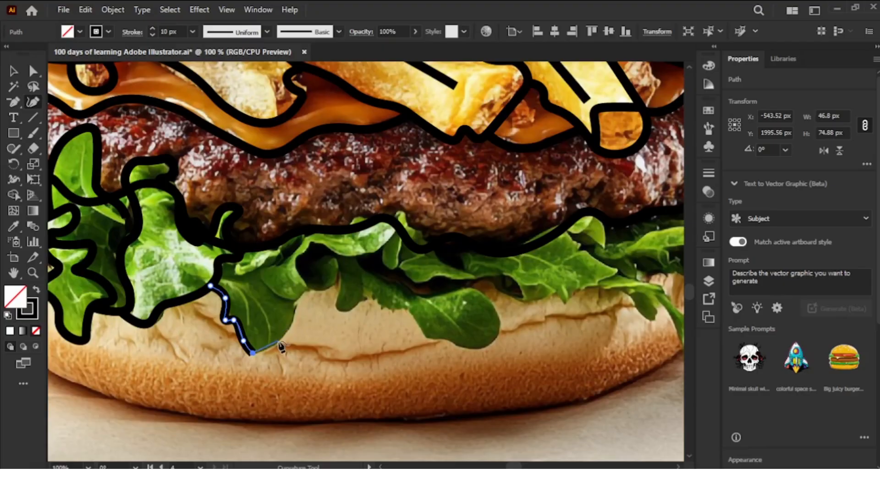
{"action": "left_click", "coordinate": [280, 336]}
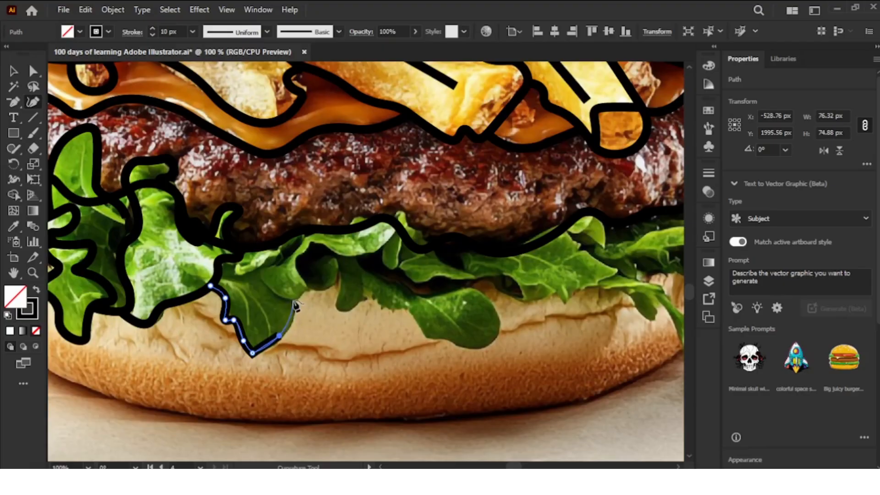
{"action": "key", "text": "Escape"}
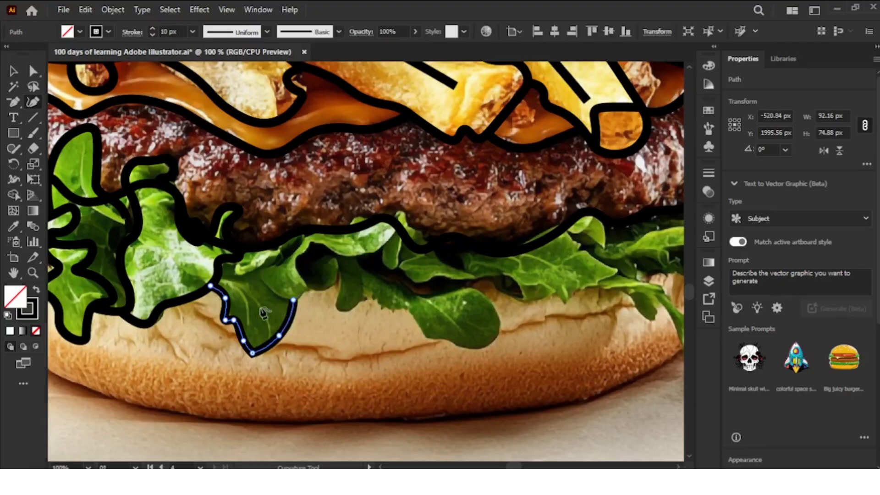
{"action": "left_click", "coordinate": [235, 265]}
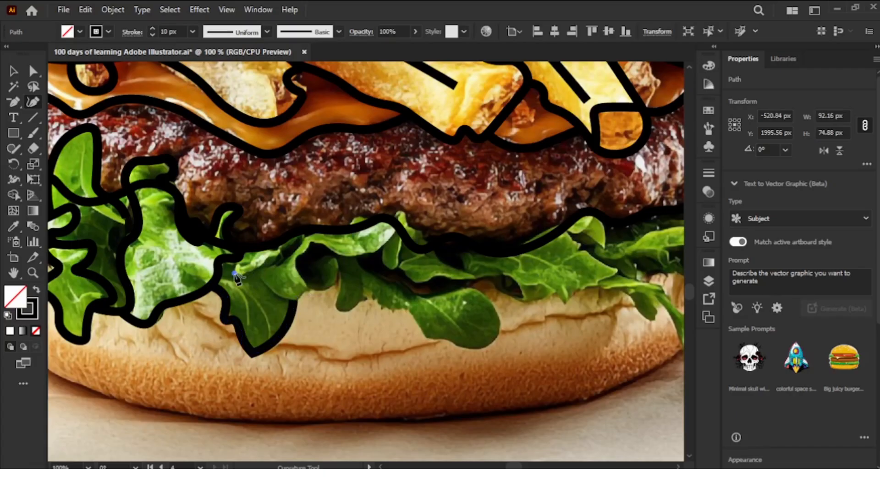
{"action": "left_click", "coordinate": [238, 261]}
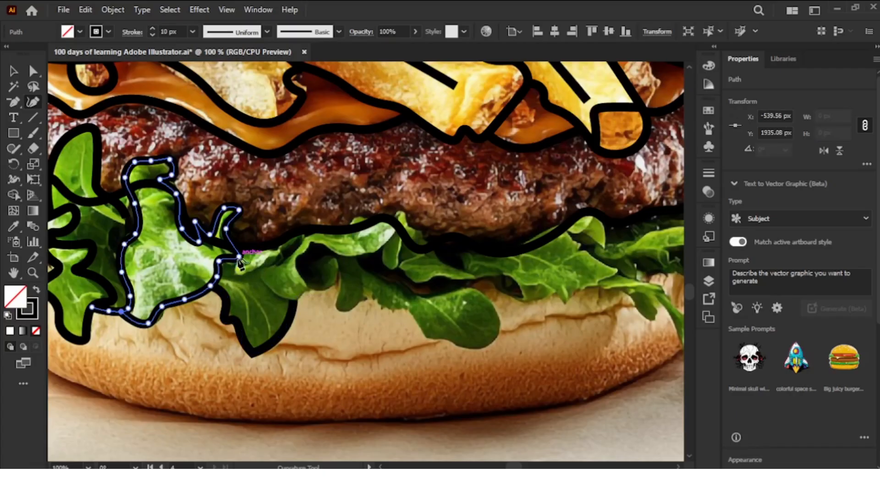
{"action": "left_click", "coordinate": [239, 257]}
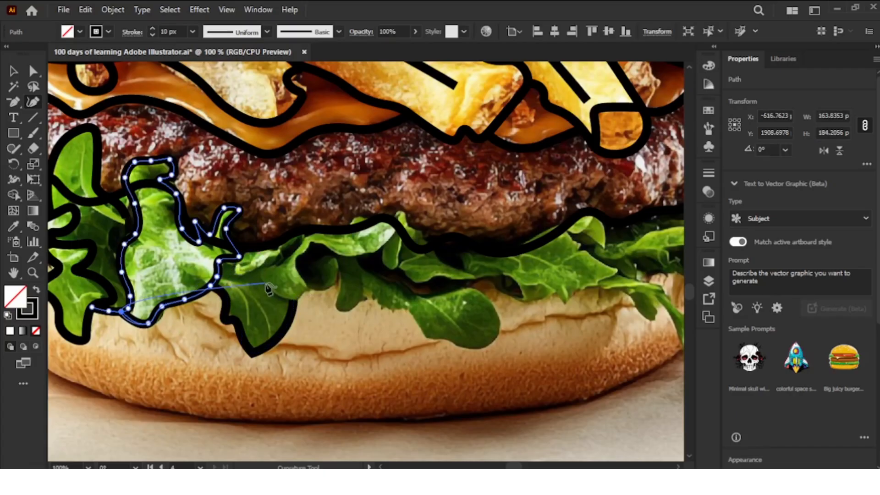
{"action": "key", "text": "Escape"}
{"action": "left_click_drag", "start_coordinate": [256, 274], "coordinate": [246, 270]}
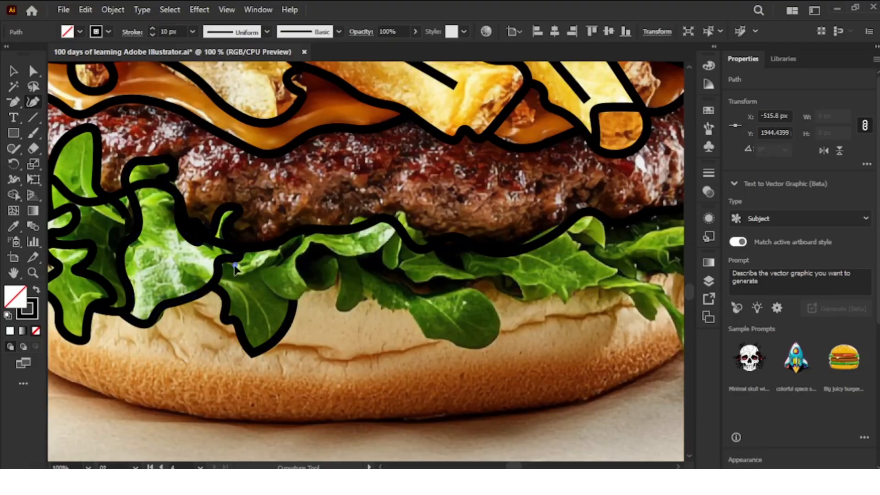
Outline the small leaf piece above the pointed leaf, ending at the patty's lower edge, with a path about 77 by 45 px.
{"action": "left_click", "coordinate": [234, 259]}
{"action": "left_click", "coordinate": [236, 274]}
{"action": "left_click", "coordinate": [260, 266]}
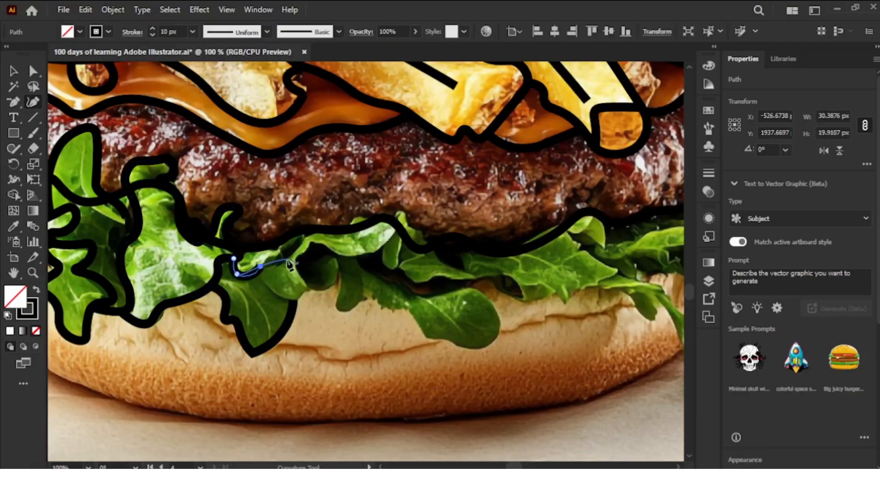
{"action": "left_click", "coordinate": [275, 262]}
{"action": "left_click", "coordinate": [279, 250]}
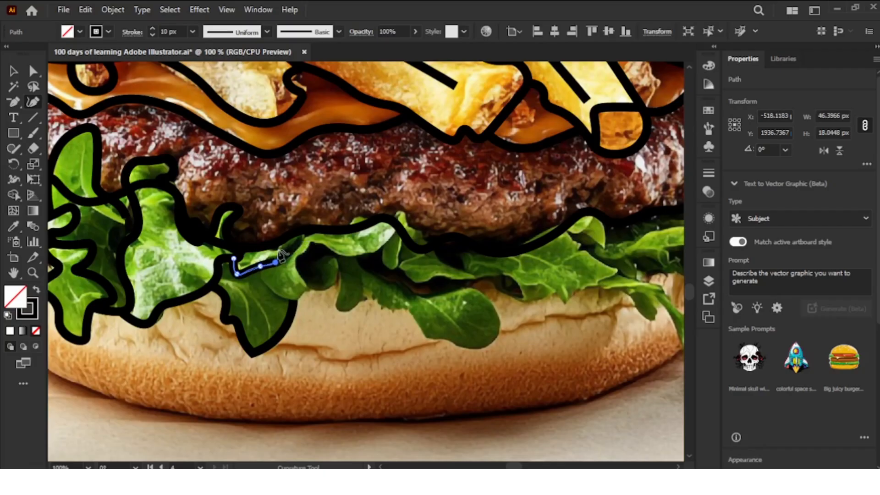
{"action": "left_click", "coordinate": [303, 233]}
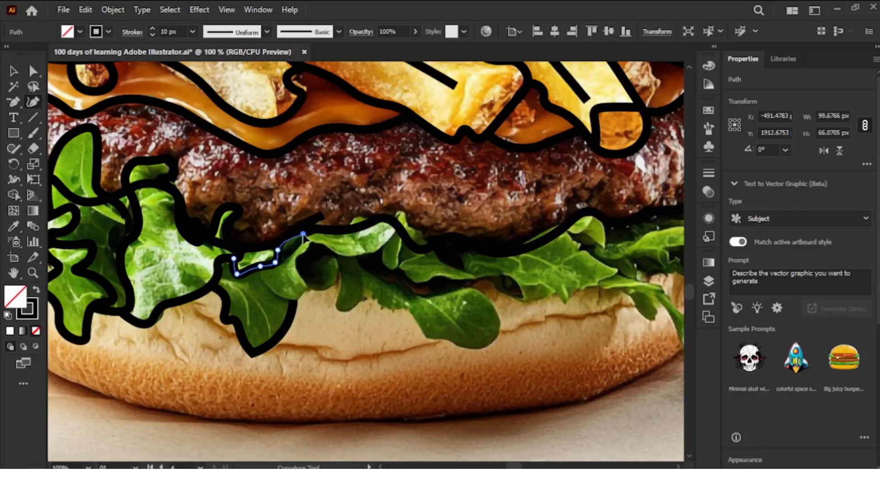
{"action": "key", "text": "Escape"}
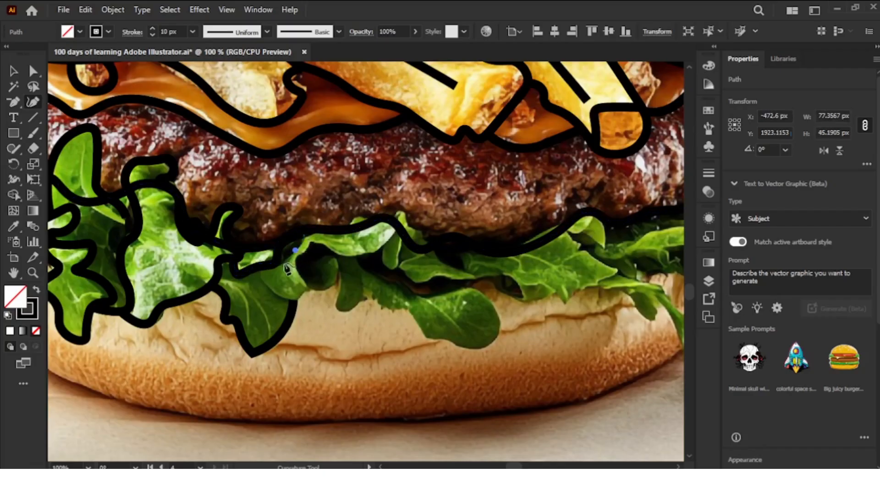
Draw a new path from the small leaf piece down to the pointed leaf's upper right corner and around the rounded leaf's tip, about 52 by 37 px.
{"action": "left_click", "coordinate": [277, 283]}
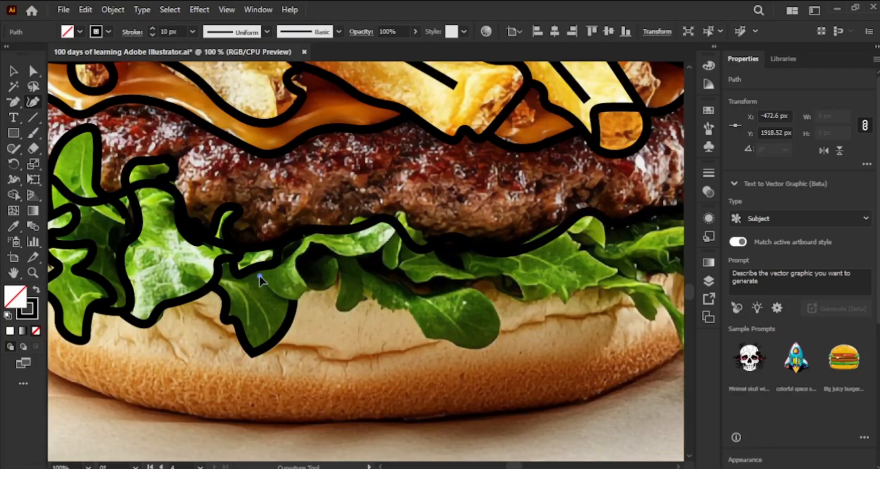
{"action": "left_click", "coordinate": [257, 267]}
{"action": "left_click", "coordinate": [269, 286]}
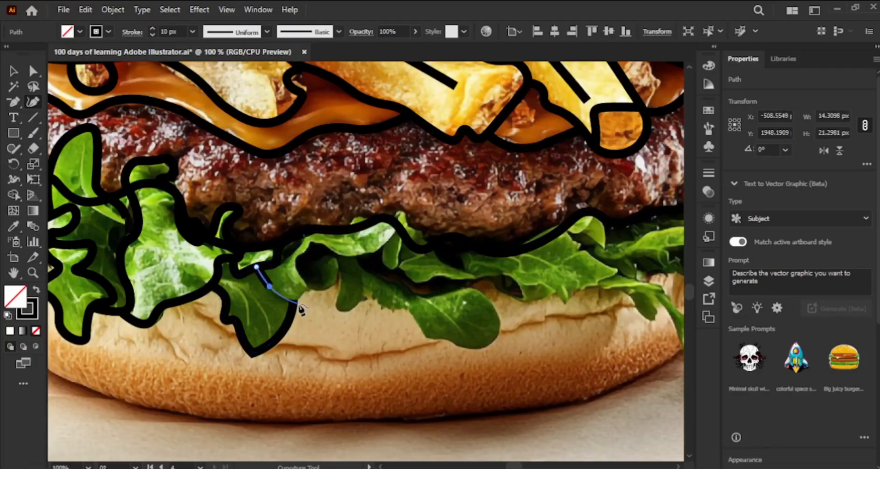
{"action": "left_click", "coordinate": [299, 304]}
{"action": "left_click_drag", "start_coordinate": [298, 304], "coordinate": [293, 300]}
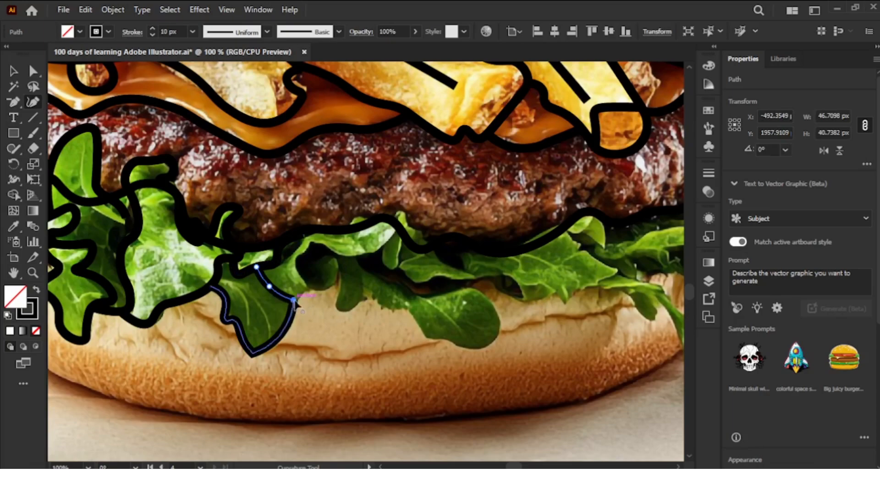
{"action": "left_click", "coordinate": [303, 287]}
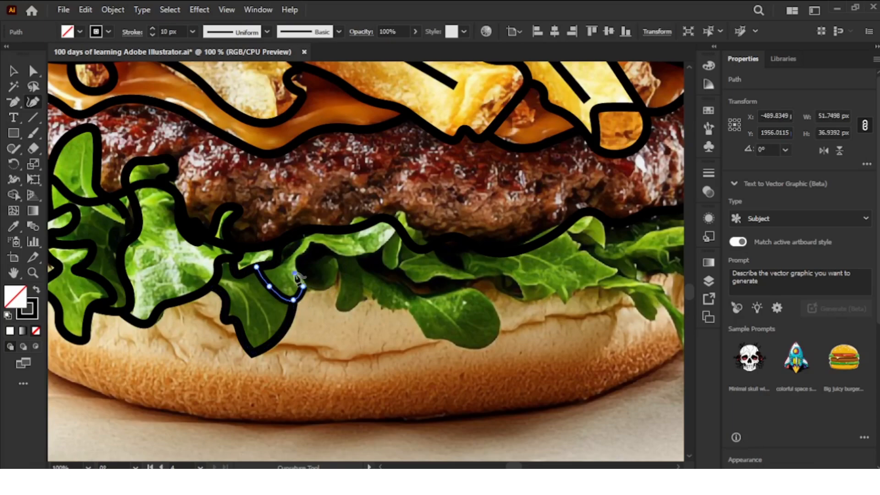
Continue the path up the rounded leaf and along the pale leaf's lower edge to the patty outline, about 158 by 81 px overall.
{"action": "left_click", "coordinate": [296, 255]}
{"action": "left_click", "coordinate": [315, 245]}
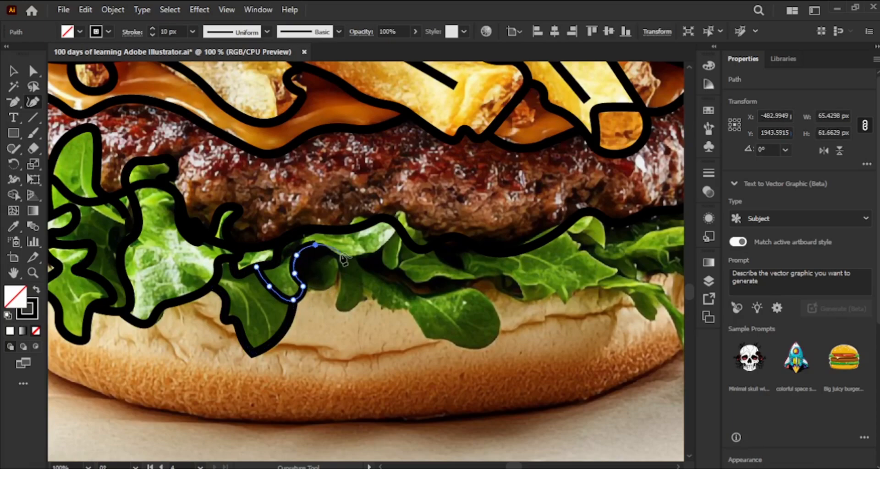
{"action": "left_click", "coordinate": [341, 254]}
{"action": "left_click", "coordinate": [382, 248]}
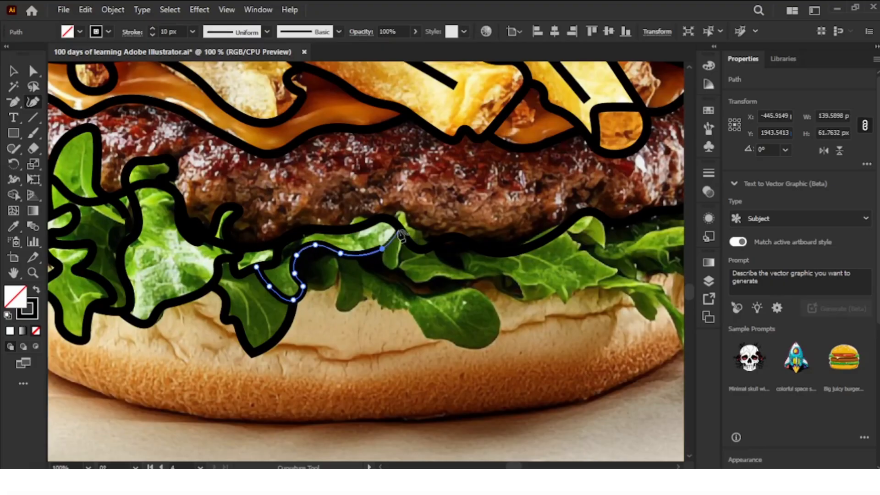
{"action": "left_click", "coordinate": [387, 239]}
{"action": "left_click_drag", "start_coordinate": [388, 240], "coordinate": [399, 227]}
{"action": "key", "text": "Escape"}
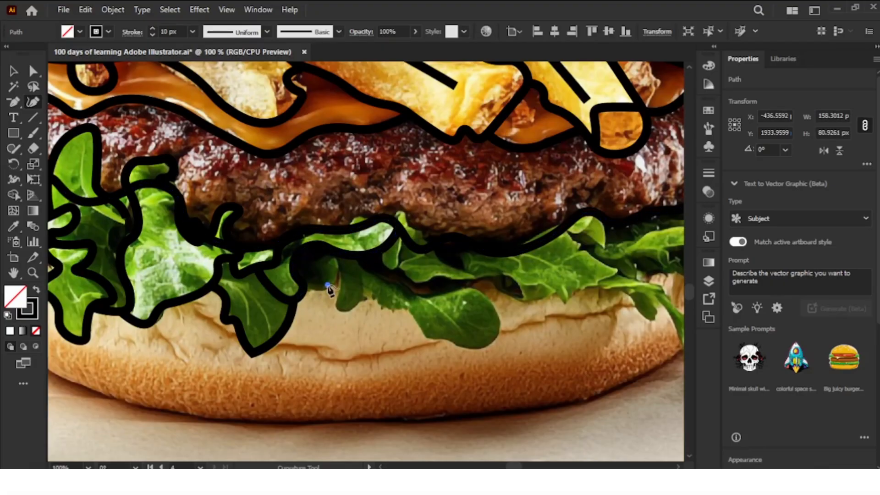
Outline the dark shadowed leaf under the pale leaf with a curved path about 43 by 49 px that meets the leaf outline above.
{"action": "left_click", "coordinate": [320, 284]}
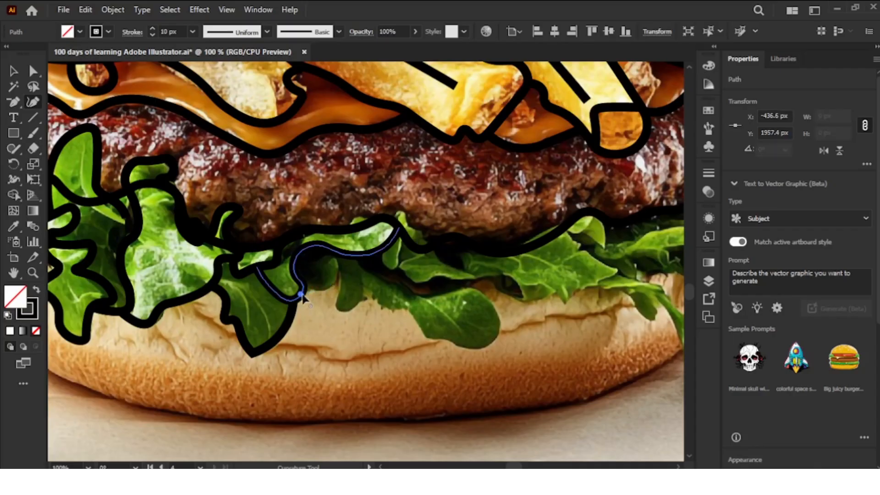
{"action": "left_click", "coordinate": [301, 294]}
{"action": "left_click", "coordinate": [320, 287]}
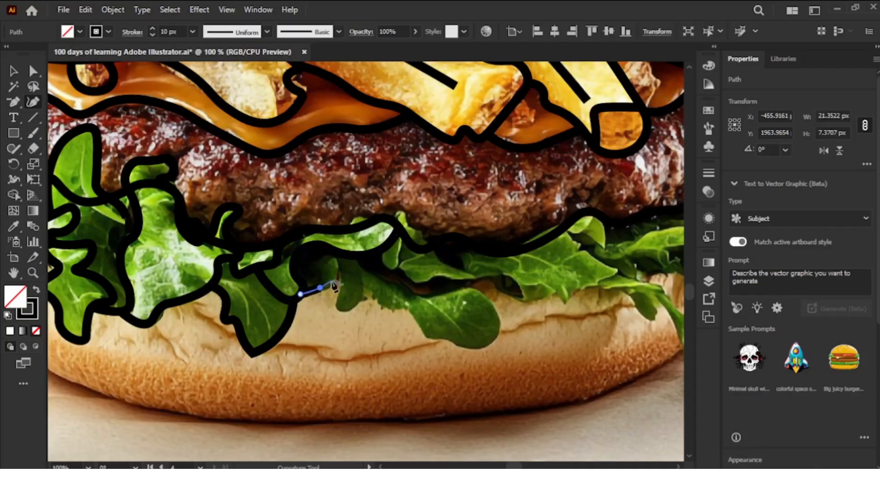
{"action": "left_click", "coordinate": [332, 281]}
{"action": "left_click", "coordinate": [339, 260]}
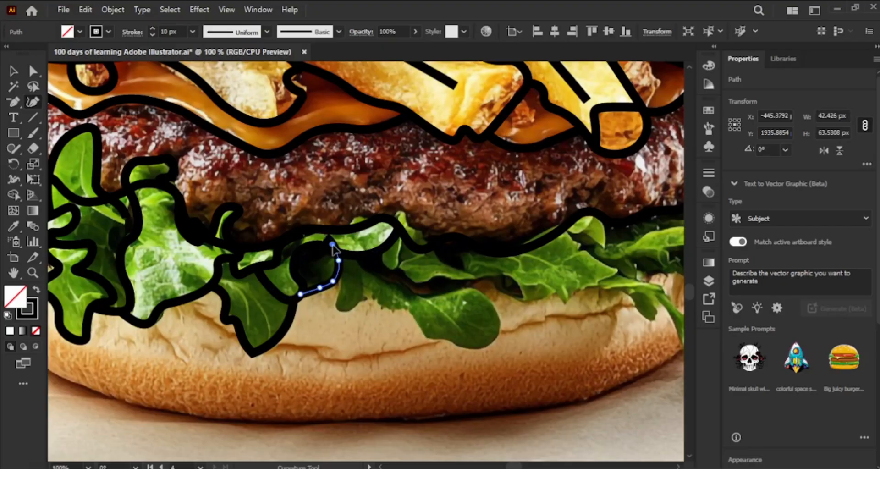
{"action": "left_click_drag", "start_coordinate": [332, 245], "coordinate": [332, 250]}
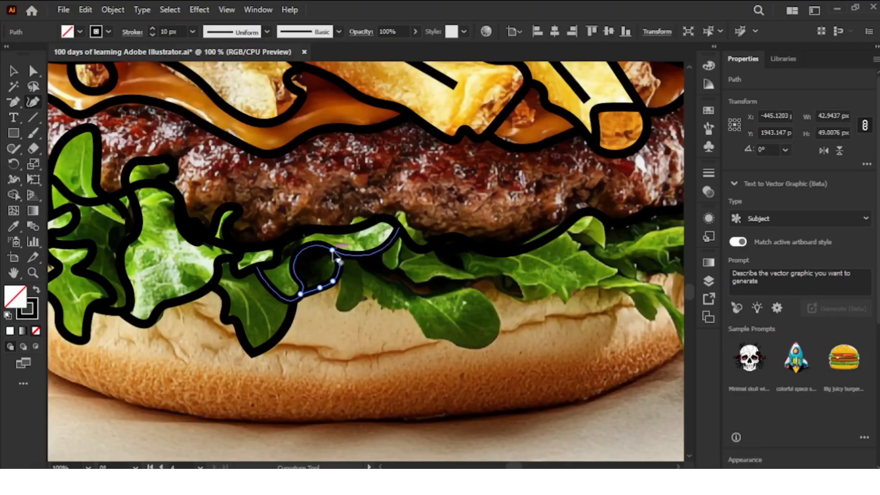
{"action": "key", "text": "Escape"}
Draw two short curved vein lines inside the pointed dark leaf, about 19 by 45 px and 15 by 37 px.
{"action": "left_click", "coordinate": [231, 285]}
{"action": "left_click", "coordinate": [245, 298]}
{"action": "left_click", "coordinate": [246, 324]}
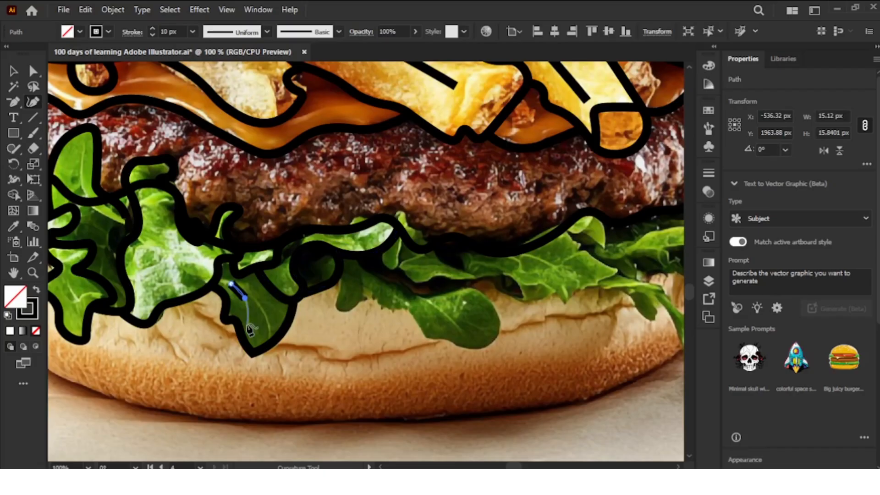
{"action": "key", "text": "Escape"}
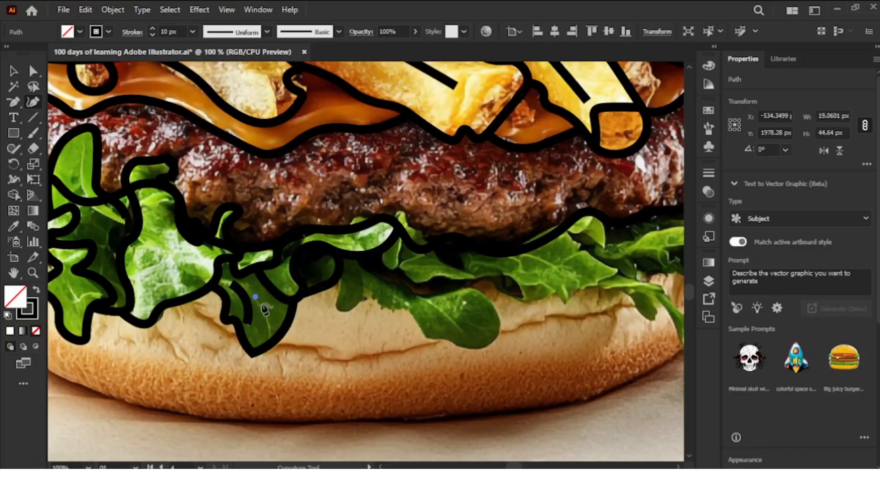
{"action": "left_click", "coordinate": [255, 297]}
{"action": "left_click", "coordinate": [265, 308]}
{"action": "left_click", "coordinate": [267, 330]}
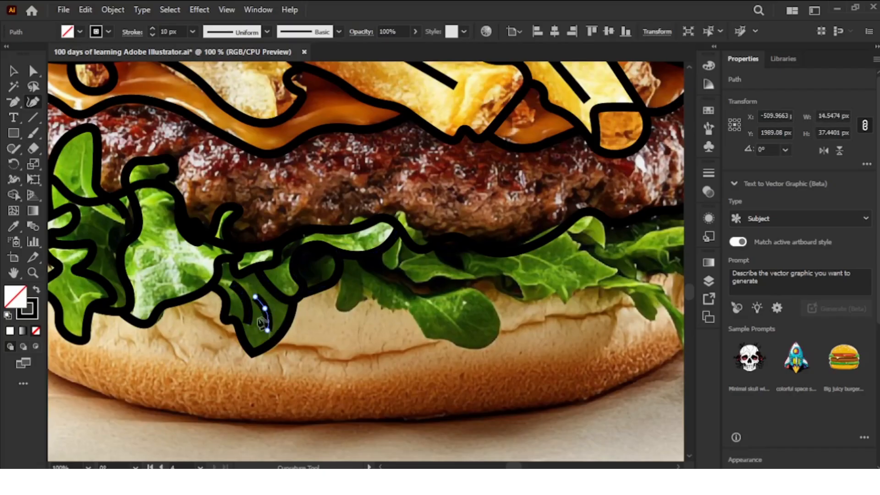
Draw a short curved vein line inside the leaf furthest to the left, about 32 by 12 px.
{"action": "left_click", "coordinate": [88, 294]}
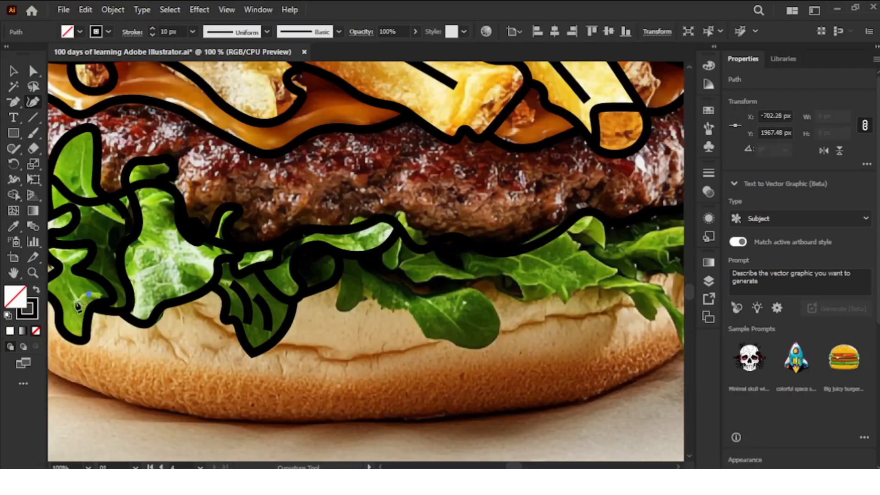
{"action": "left_click", "coordinate": [74, 300]}
{"action": "left_click", "coordinate": [60, 290]}
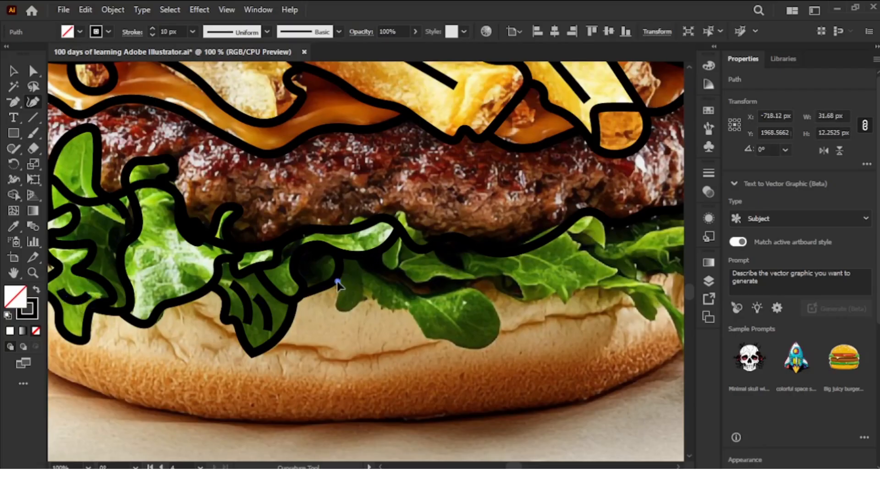
Start a new path around the small dark leaf lobe and along the rounded leaf's lower edge, about 84 by 40 px.
{"action": "left_click", "coordinate": [333, 281]}
{"action": "left_click", "coordinate": [335, 314]}
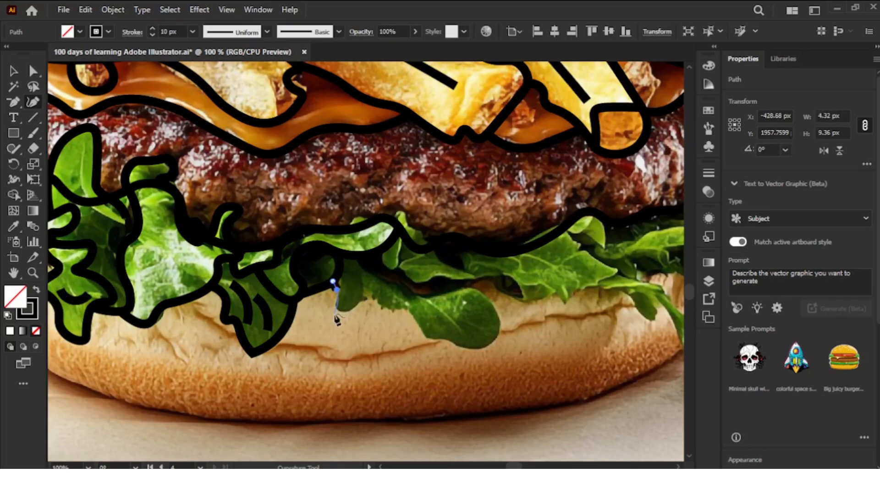
{"action": "left_click", "coordinate": [366, 302]}
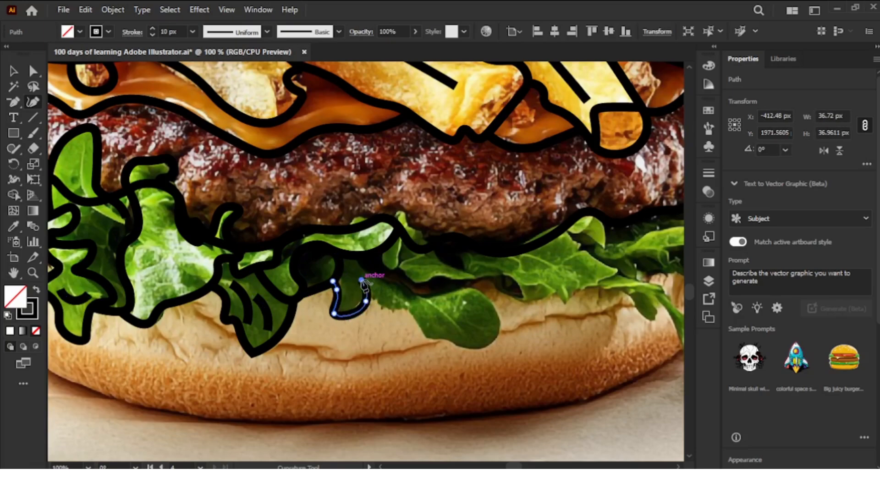
{"action": "left_click", "coordinate": [361, 279]}
{"action": "left_click", "coordinate": [379, 306]}
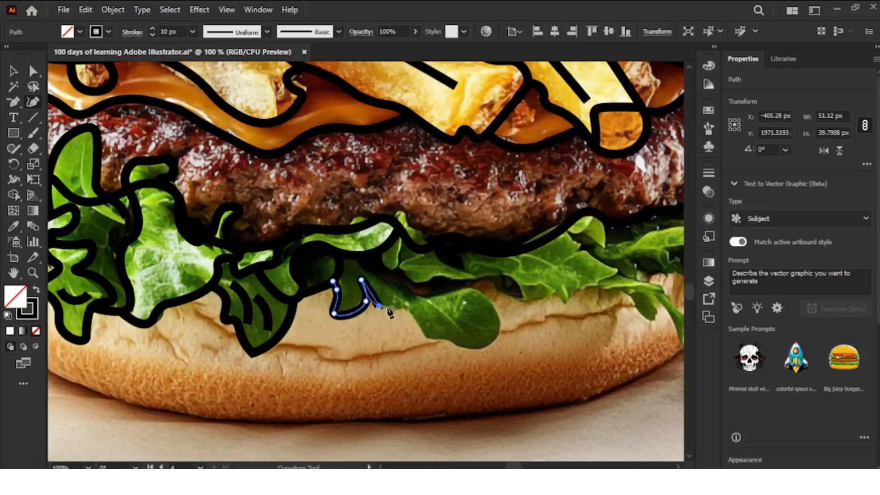
{"action": "left_click", "coordinate": [408, 304]}
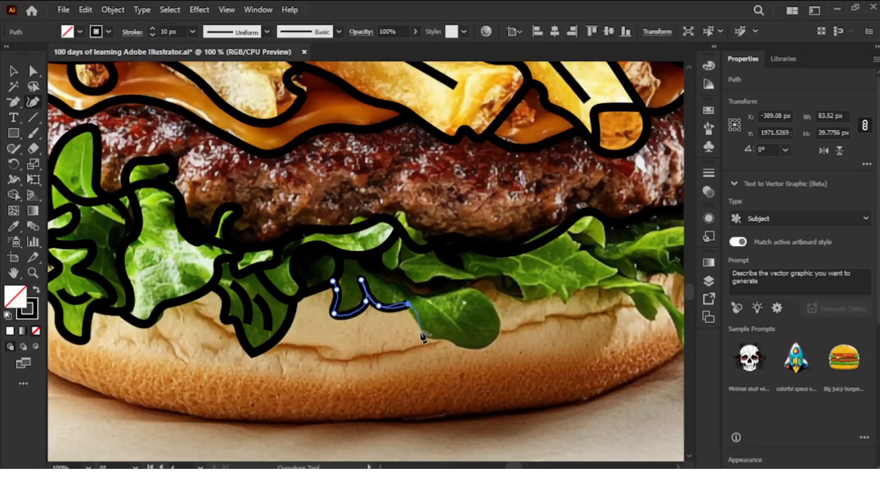
Continue the path around the rounded leaf's tip and back along its upper edge, about 182 by 76 px overall.
{"action": "left_click", "coordinate": [420, 331]}
{"action": "left_click", "coordinate": [457, 341]}
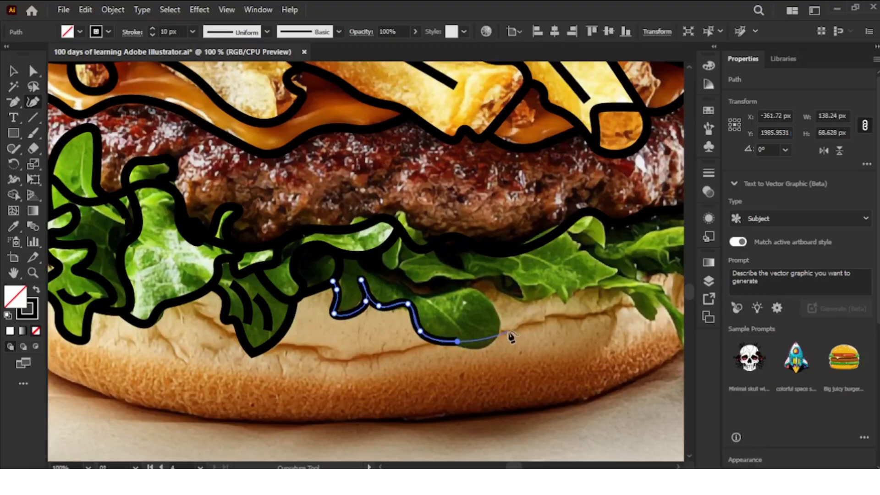
{"action": "left_click", "coordinate": [488, 348]}
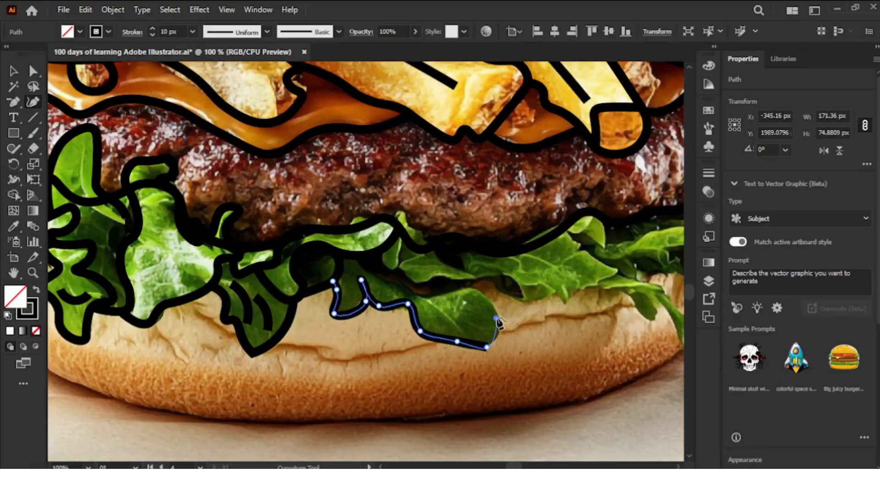
{"action": "left_click", "coordinate": [496, 318]}
{"action": "left_click", "coordinate": [473, 291]}
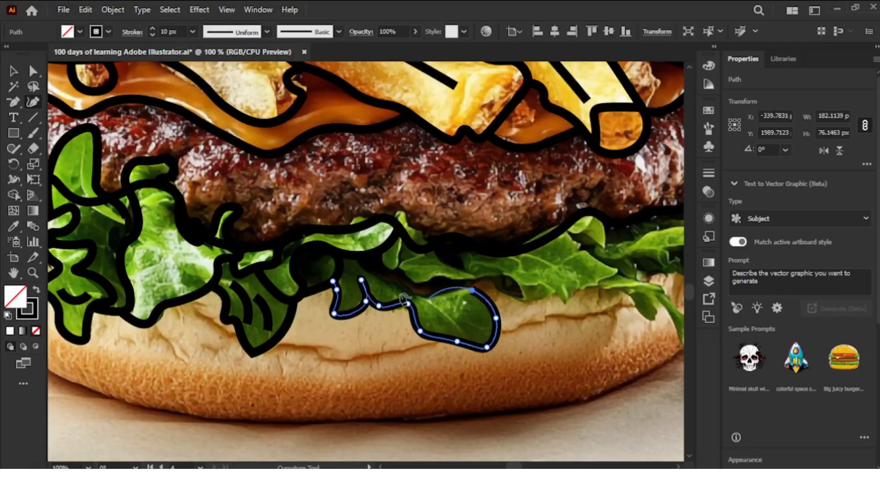
{"action": "left_click", "coordinate": [429, 298]}
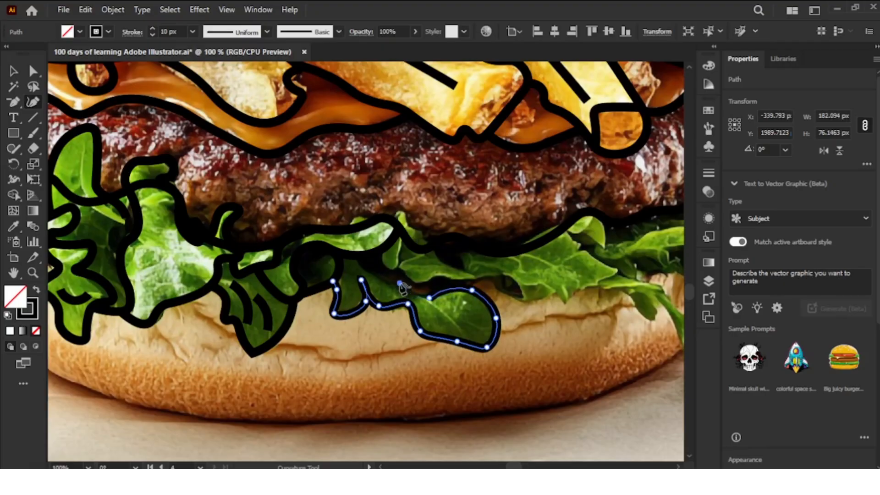
Extend the rounded leaf's upper edge to the pale leaf's outline and adjust its anchor points, about 182 by 103 px overall.
{"action": "left_click", "coordinate": [400, 283]}
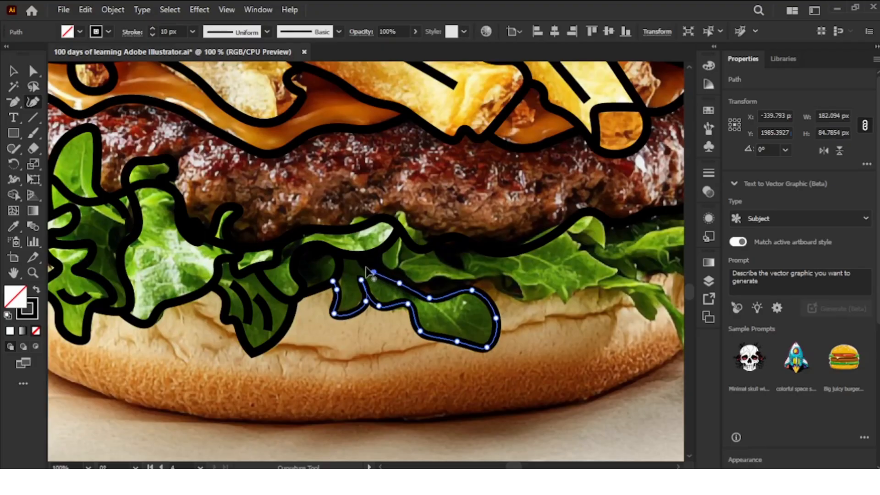
{"action": "left_click", "coordinate": [373, 272]}
{"action": "left_click_drag", "start_coordinate": [374, 273], "coordinate": [353, 255]}
{"action": "left_click_drag", "start_coordinate": [399, 283], "coordinate": [381, 280]}
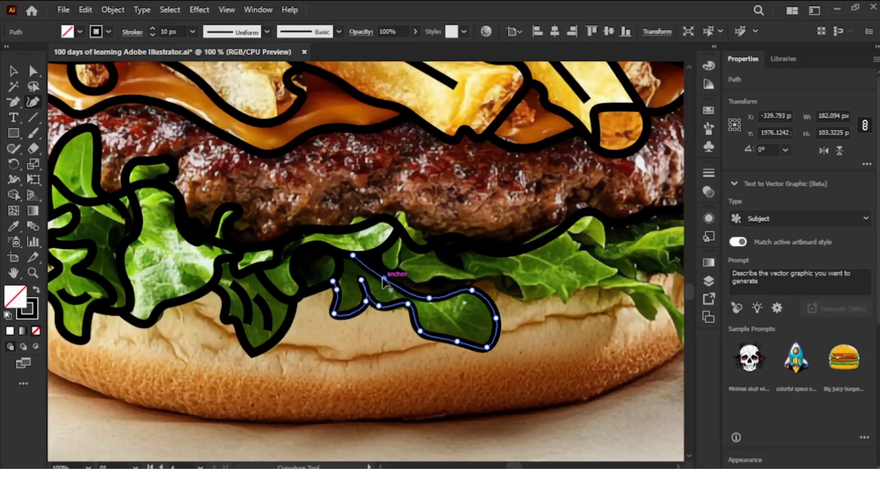
Outline the small triangular leaf piece under the pale leaf's end, running the path up to the patty outline.
{"action": "left_click", "coordinate": [378, 254]}
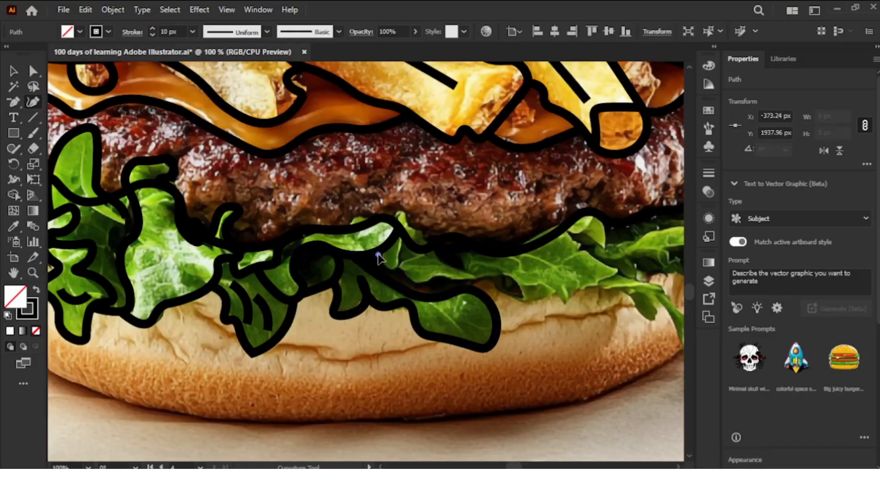
{"action": "left_click", "coordinate": [385, 265]}
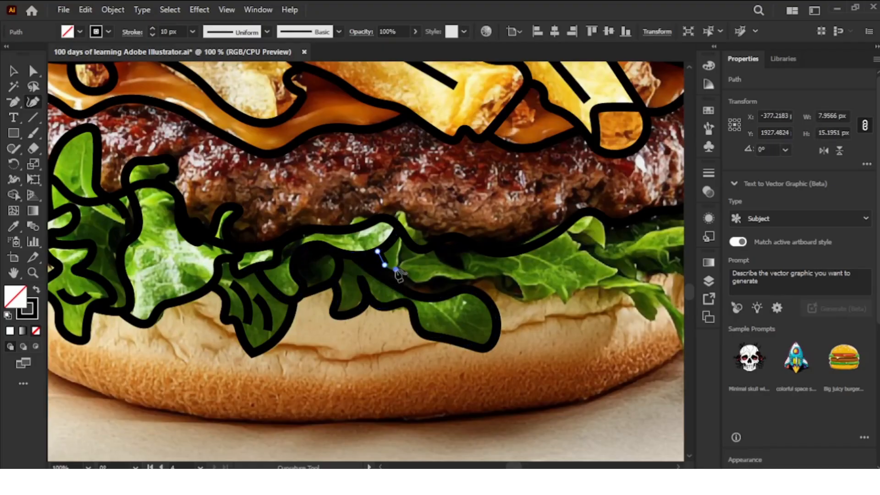
{"action": "left_click", "coordinate": [395, 269]}
{"action": "left_click", "coordinate": [400, 244]}
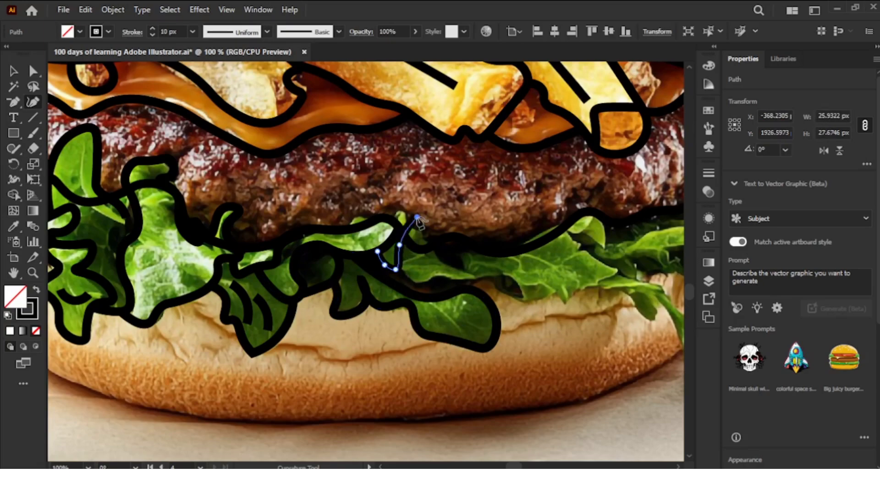
{"action": "left_click", "coordinate": [410, 230]}
{"action": "left_click_drag", "start_coordinate": [409, 234], "coordinate": [404, 235]}
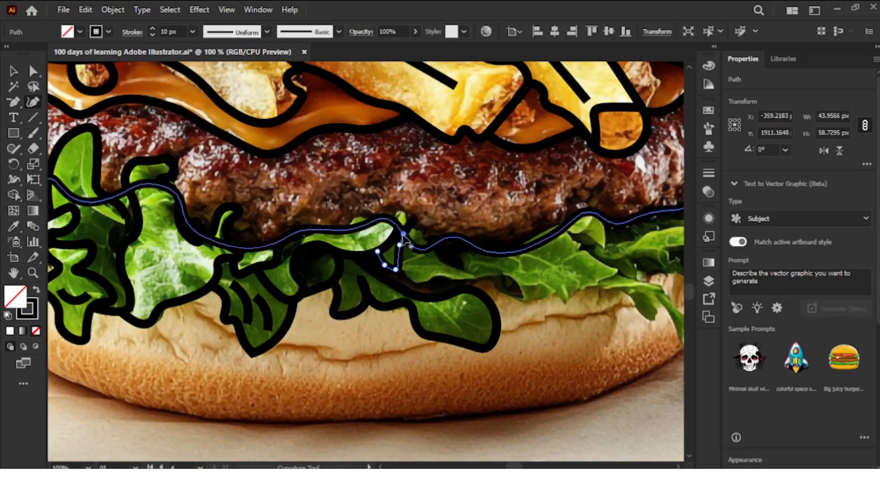
Draw a new path from the small leaf tip at the patty's edge down to the neighbouring leaf's point, about 93 by 68 px.
{"action": "left_click", "coordinate": [397, 213]}
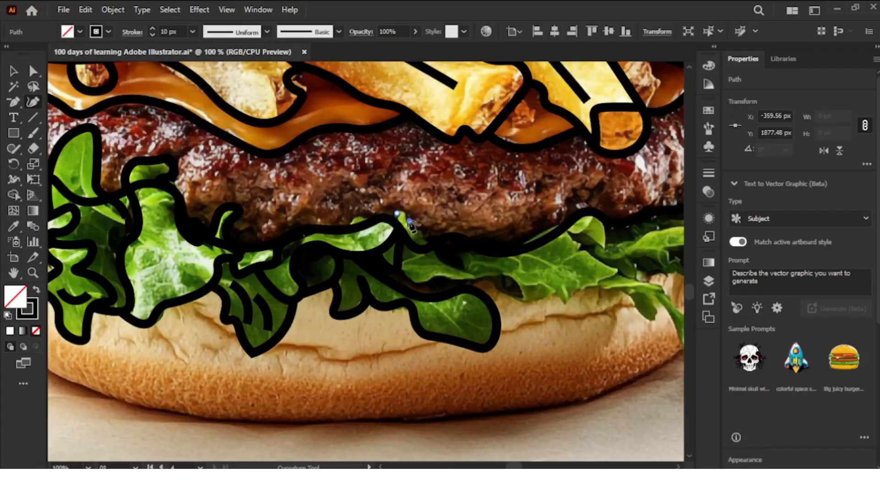
{"action": "left_click", "coordinate": [410, 221]}
{"action": "left_click", "coordinate": [419, 233]}
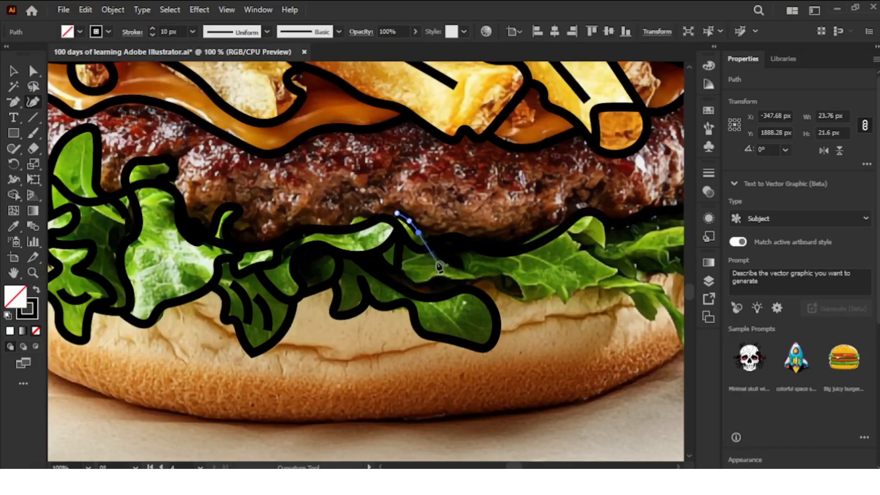
{"action": "left_click", "coordinate": [440, 262]}
{"action": "left_click", "coordinate": [480, 275]}
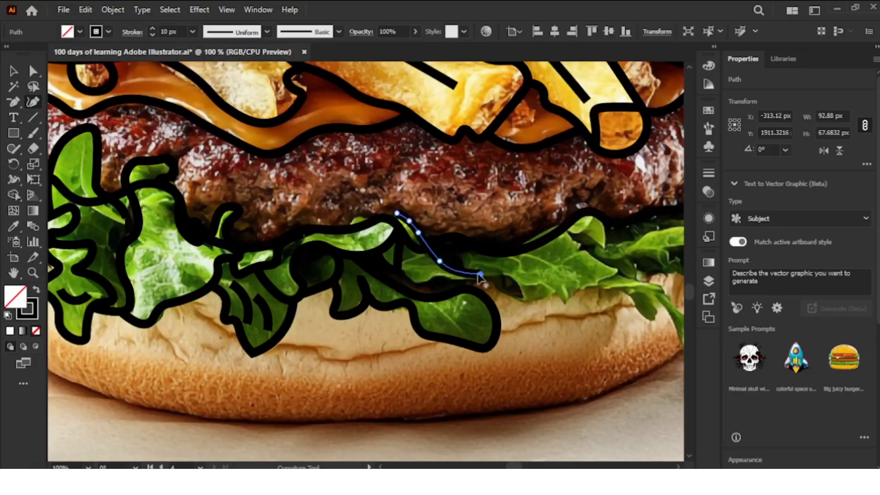
Continue the path back along the leaf's lower edge to the pale leaf and extend its upper end to the patty outline, about 115 by 78 px overall.
{"action": "left_click", "coordinate": [427, 278]}
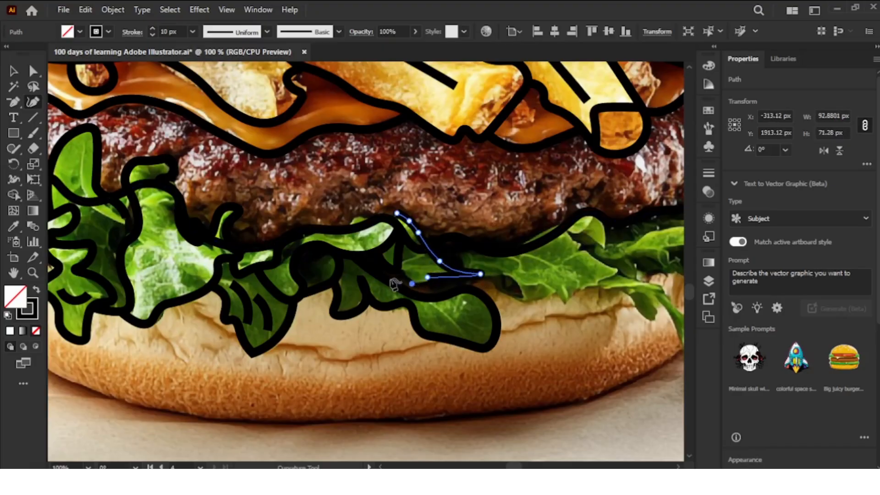
{"action": "left_click", "coordinate": [412, 284]}
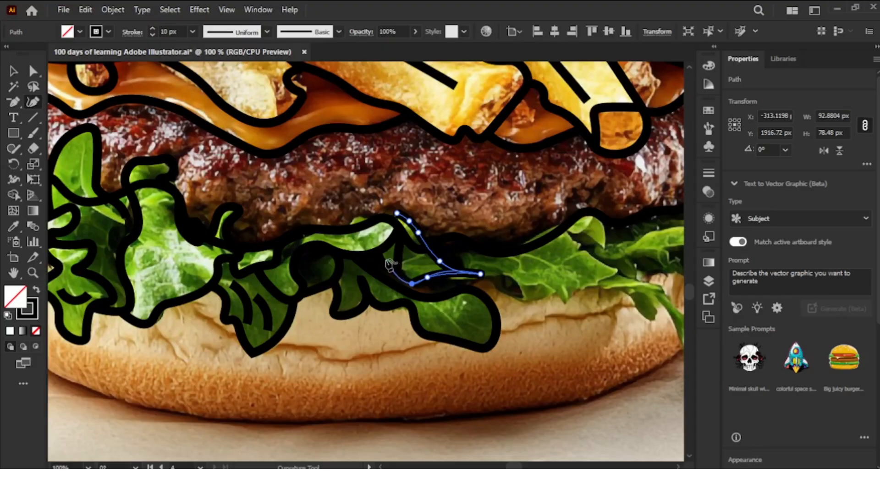
{"action": "left_click", "coordinate": [386, 260]}
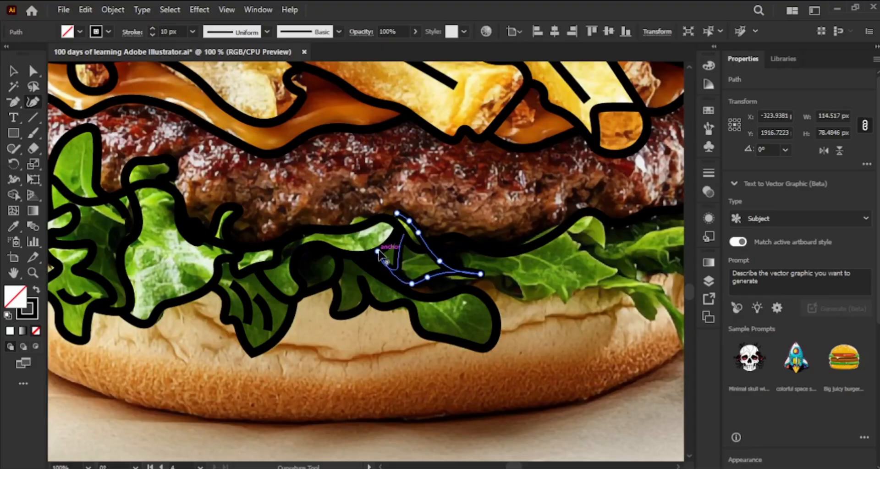
{"action": "left_click", "coordinate": [397, 213]}
{"action": "left_click", "coordinate": [386, 219]}
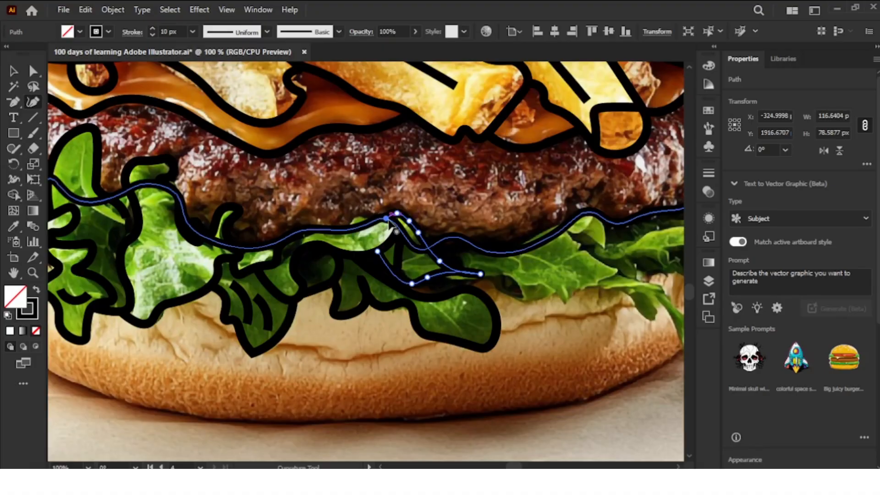
{"action": "key", "text": "Escape"}
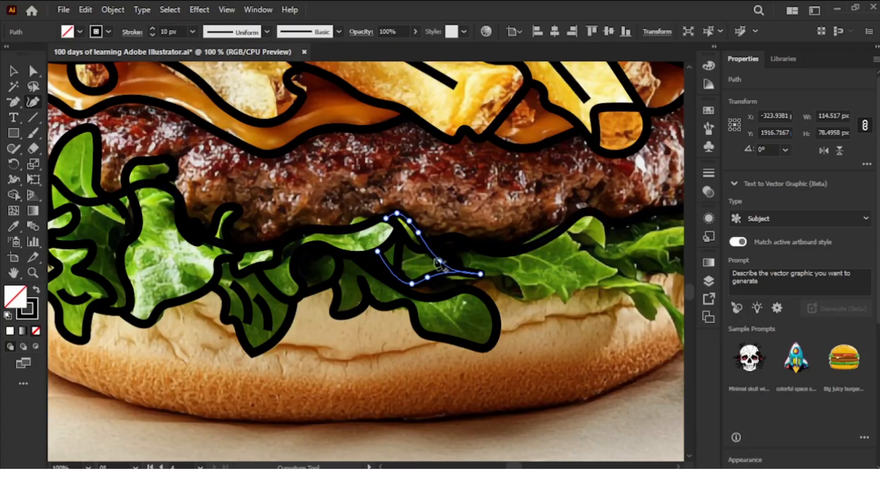
Start a new path at the small leaf's point and curve it around the dark shadow under the large jagged leaf, about 55 by 43 px.
{"action": "left_click", "coordinate": [495, 279]}
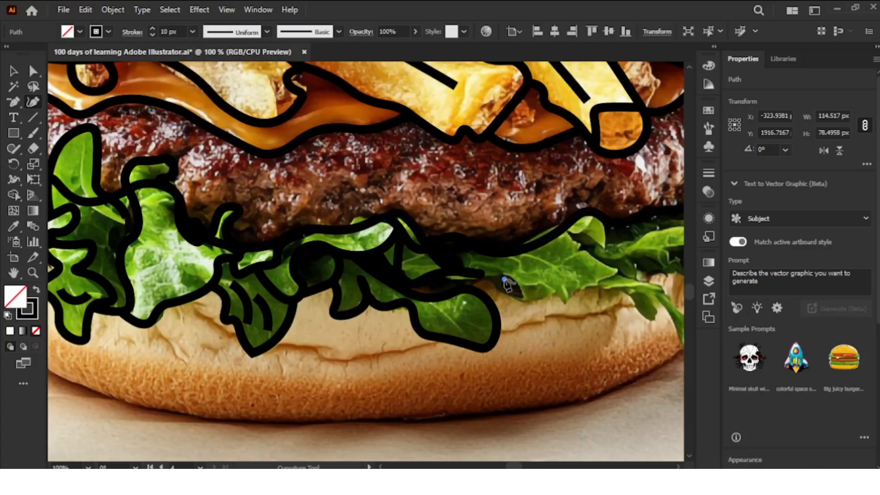
{"action": "left_click_drag", "start_coordinate": [476, 277], "coordinate": [474, 273]}
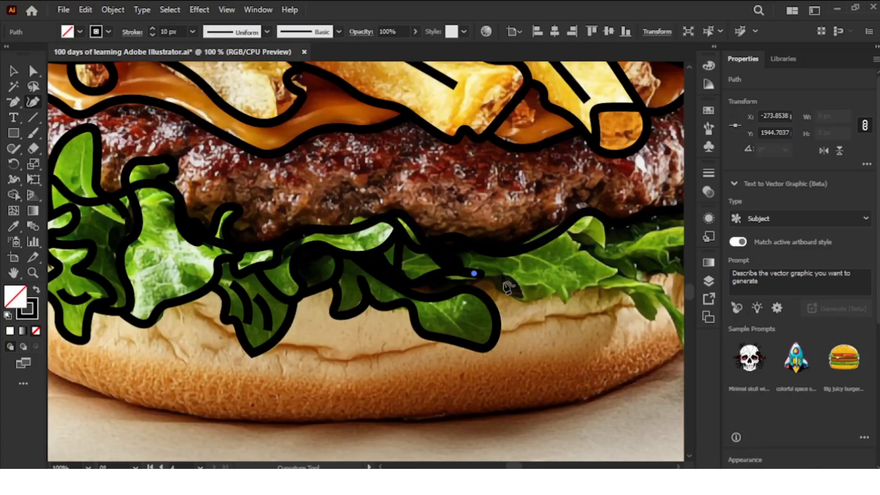
{"action": "left_click", "coordinate": [496, 269]}
{"action": "left_click", "coordinate": [523, 284]}
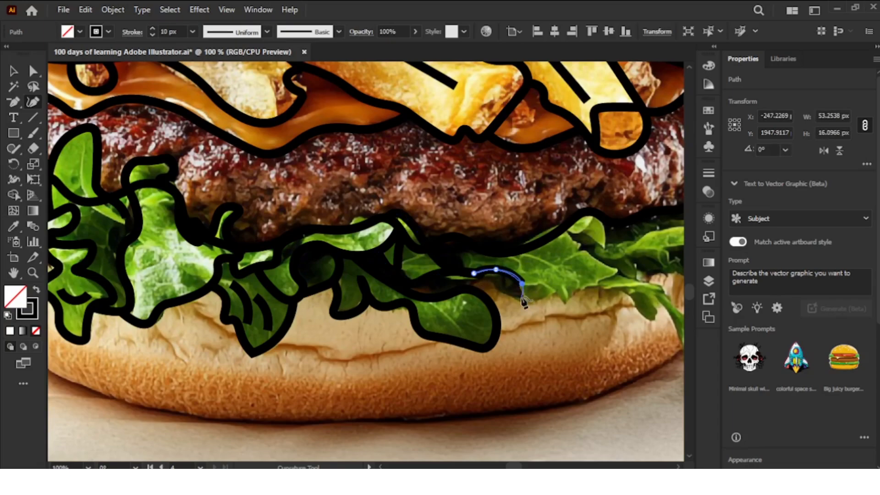
{"action": "left_click", "coordinate": [522, 296]}
{"action": "left_click", "coordinate": [497, 290]}
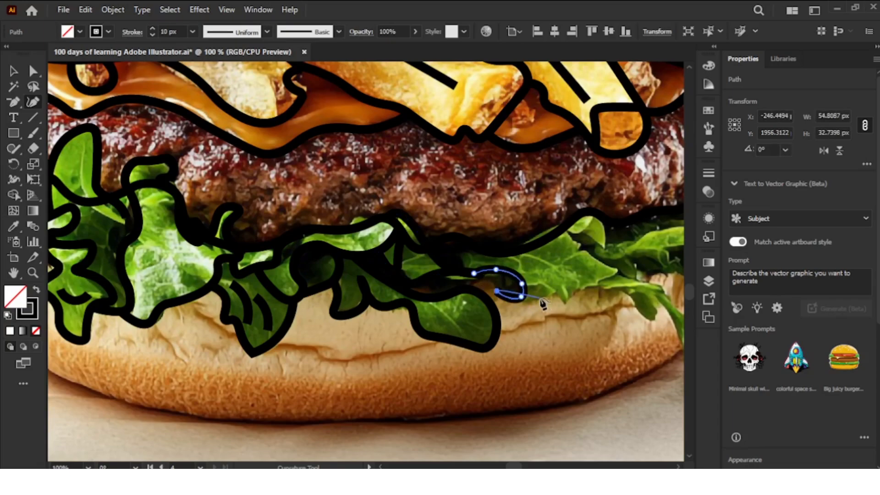
{"action": "left_click", "coordinate": [509, 307]}
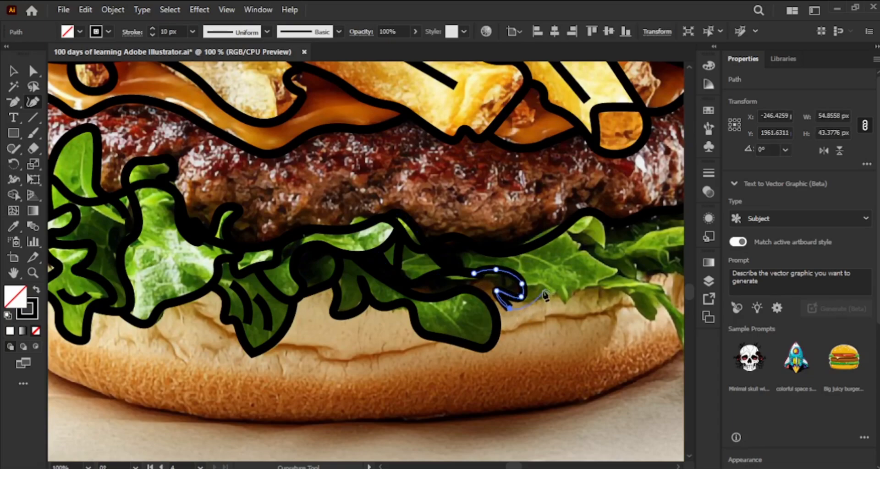
Continue the path along the large jagged leaf's lower edge to its pointed tip, about 161 by 44 px overall.
{"action": "left_click", "coordinate": [535, 298]}
{"action": "left_click", "coordinate": [551, 292]}
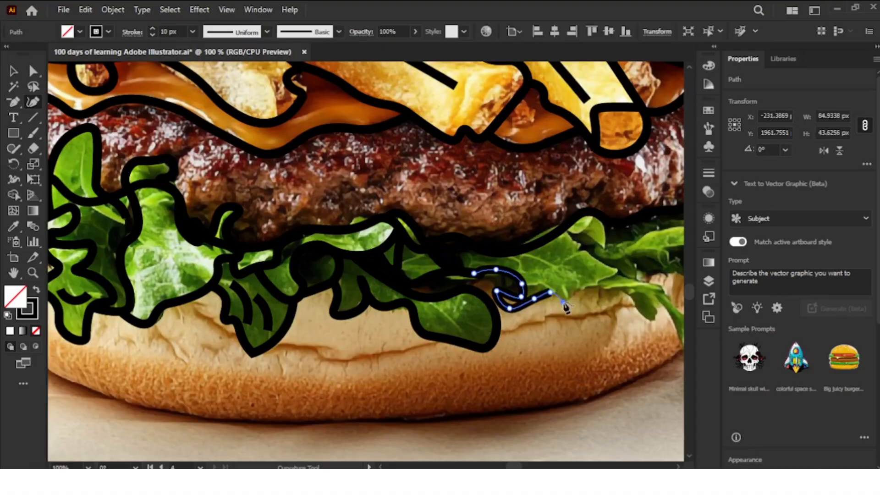
{"action": "left_click", "coordinate": [563, 302]}
{"action": "left_click", "coordinate": [577, 295]}
{"action": "left_click", "coordinate": [589, 287]}
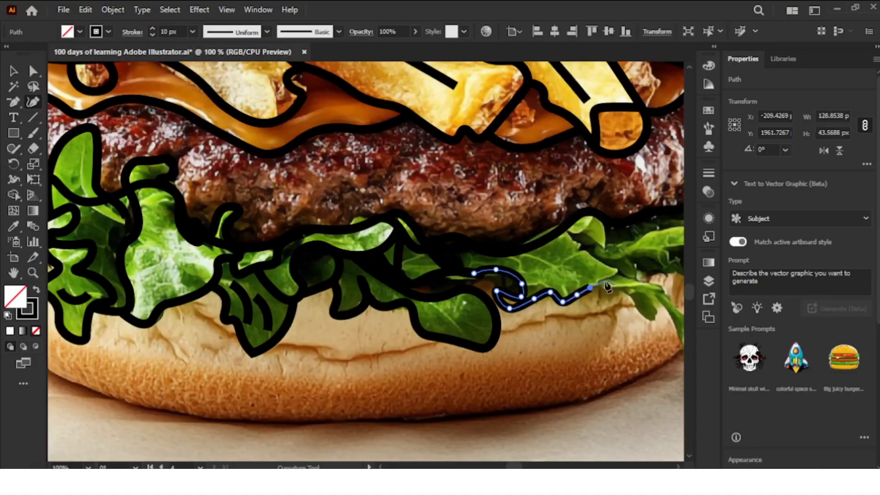
{"action": "left_click", "coordinate": [605, 281]}
{"action": "left_click", "coordinate": [619, 274]}
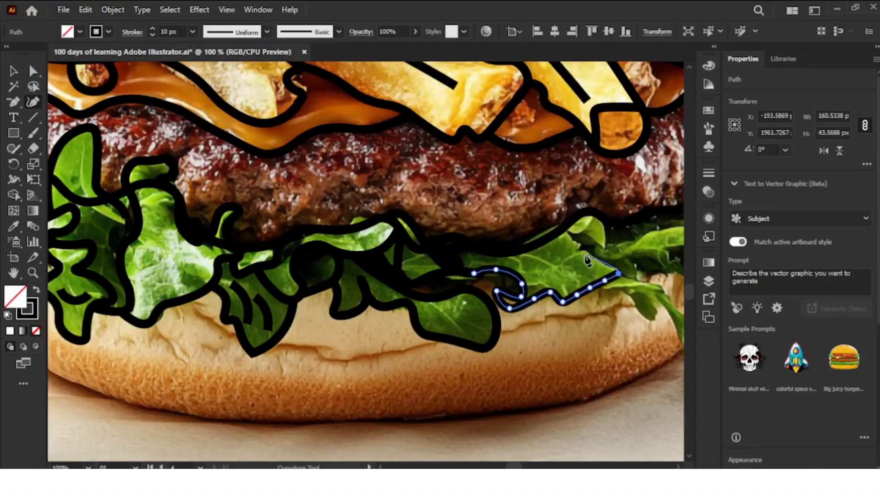
Continue the path from the jagged leaf's tip around the small folded leaf up to the patty outline, about 161 by 103 px overall.
{"action": "left_click", "coordinate": [584, 255]}
{"action": "left_click", "coordinate": [571, 236]}
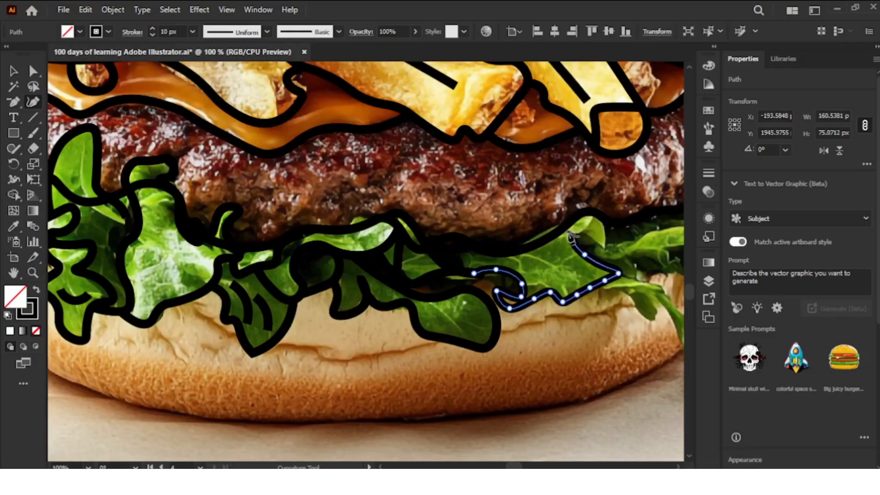
{"action": "left_click", "coordinate": [570, 233]}
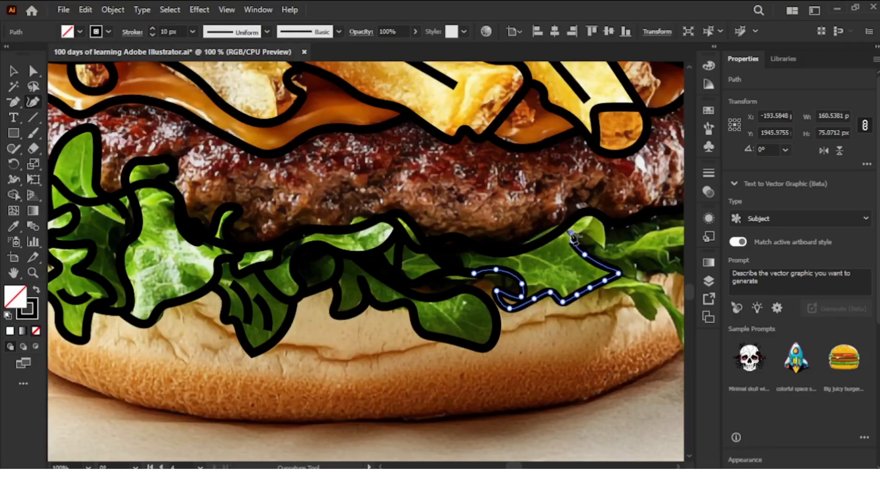
{"action": "left_click", "coordinate": [599, 243]}
{"action": "left_click", "coordinate": [607, 245]}
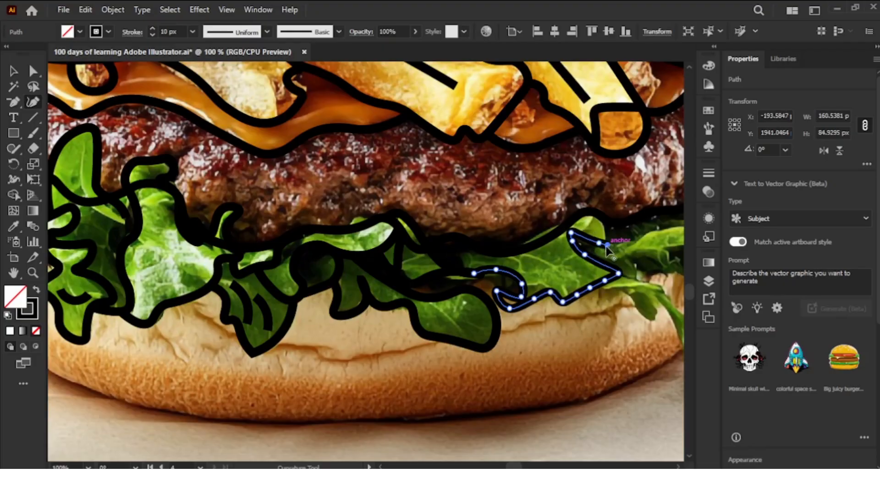
{"action": "left_click", "coordinate": [600, 214]}
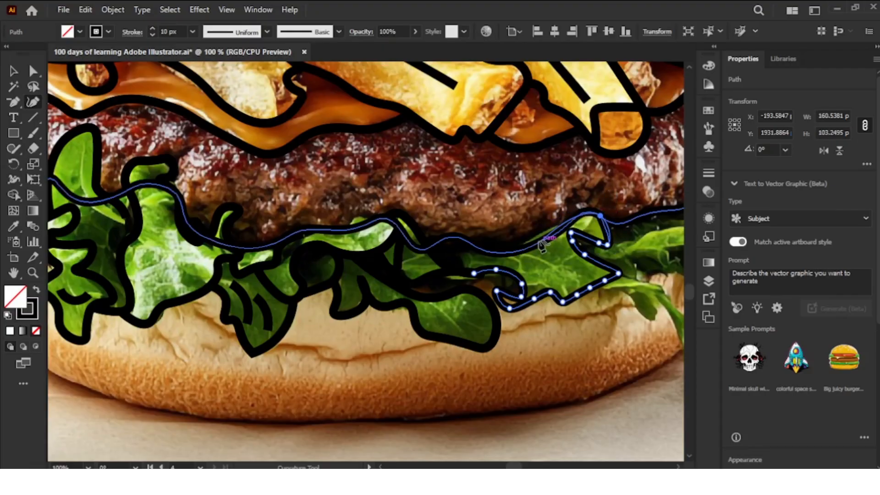
{"action": "key", "text": "Escape"}
Draw three short vein strokes on the large jagged leaf, about 46 by 22 px, 30 by 6 px and 14 by 24 px.
{"action": "left_click", "coordinate": [534, 261]}
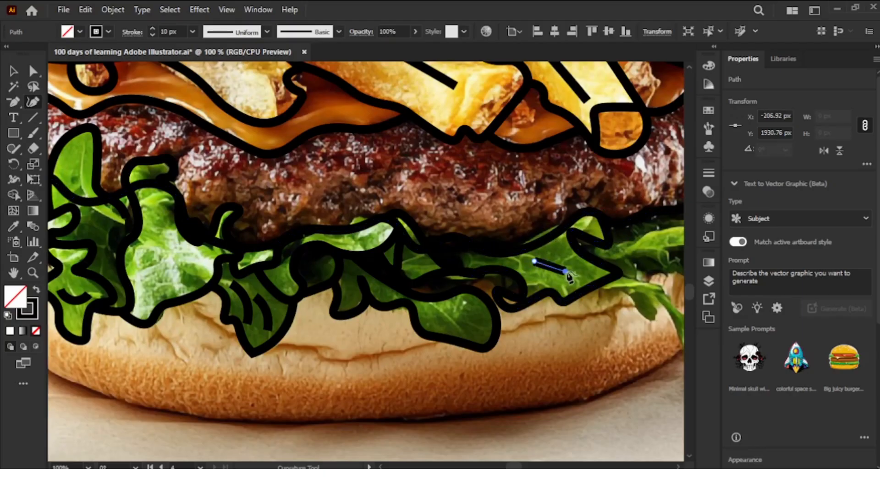
{"action": "left_click", "coordinate": [573, 279]}
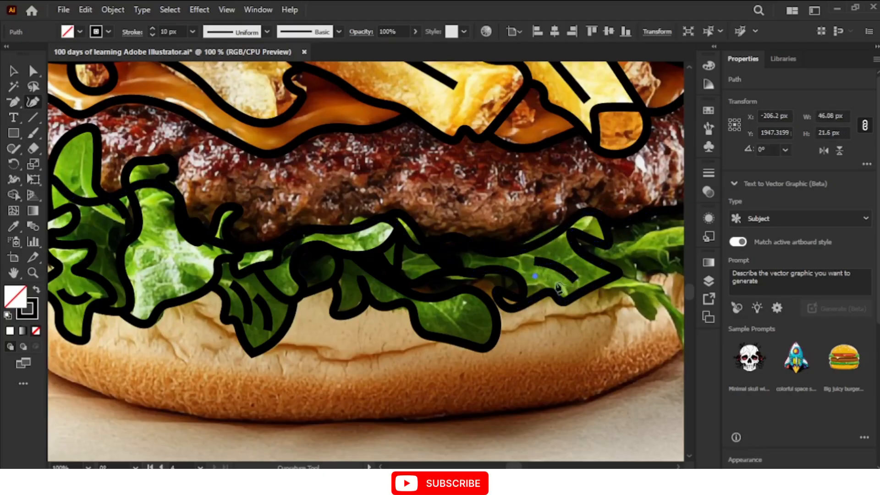
{"action": "left_click", "coordinate": [562, 282]}
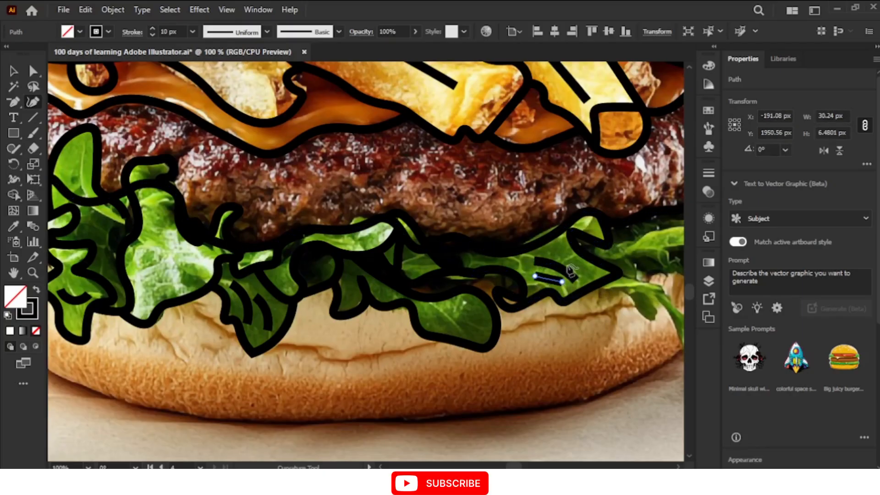
{"action": "key", "text": "Escape"}
{"action": "left_click", "coordinate": [565, 242]}
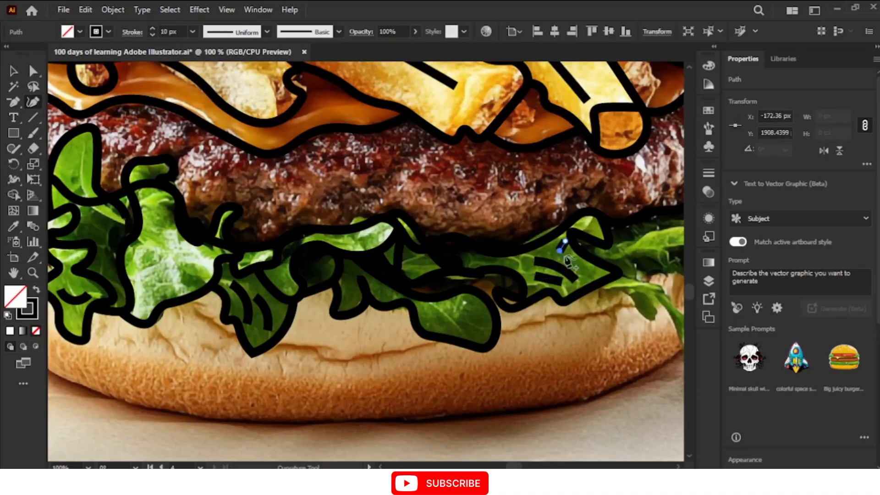
{"action": "left_click", "coordinate": [559, 251]}
{"action": "left_click", "coordinate": [572, 263]}
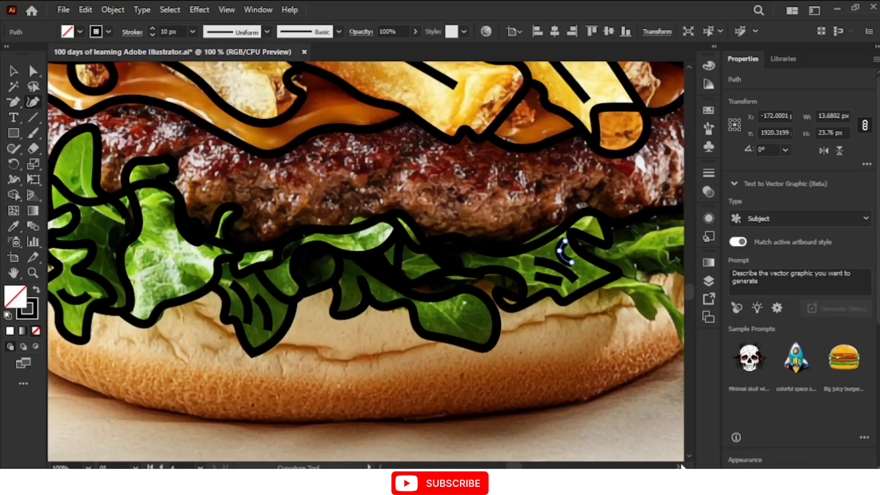
Start a path at the jagged leaf's point and trace the thin drooping leaf's upper edge around its tip, about 110 by 81 px.
{"action": "scroll", "coordinate": [681, 466], "scroll_direction": "right", "scroll_amount": 10}
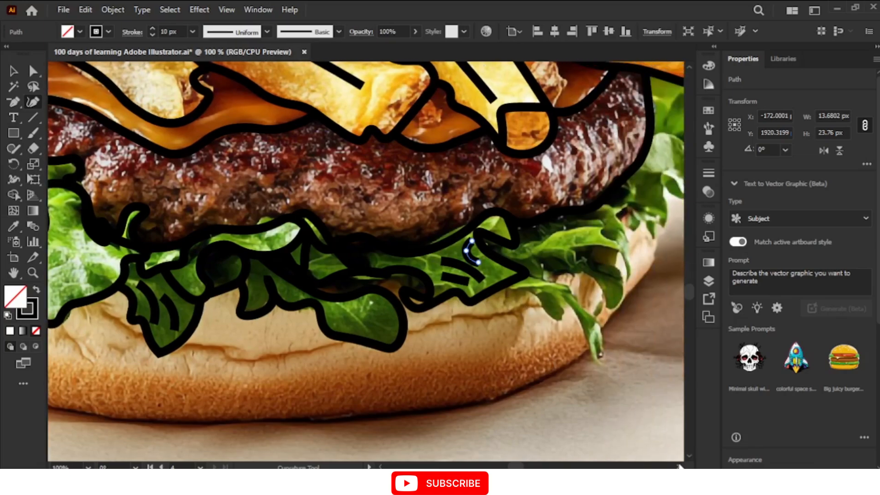
{"action": "scroll", "coordinate": [681, 466], "scroll_direction": "right", "scroll_amount": 5}
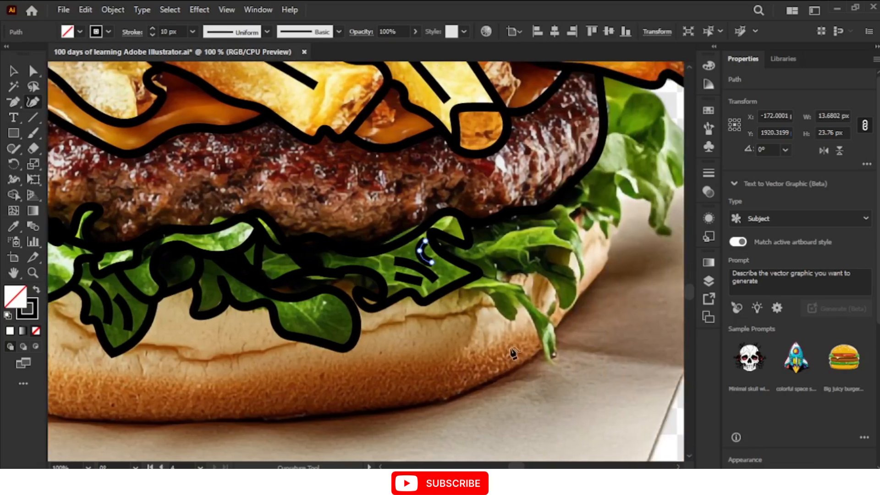
{"action": "left_click", "coordinate": [469, 297]}
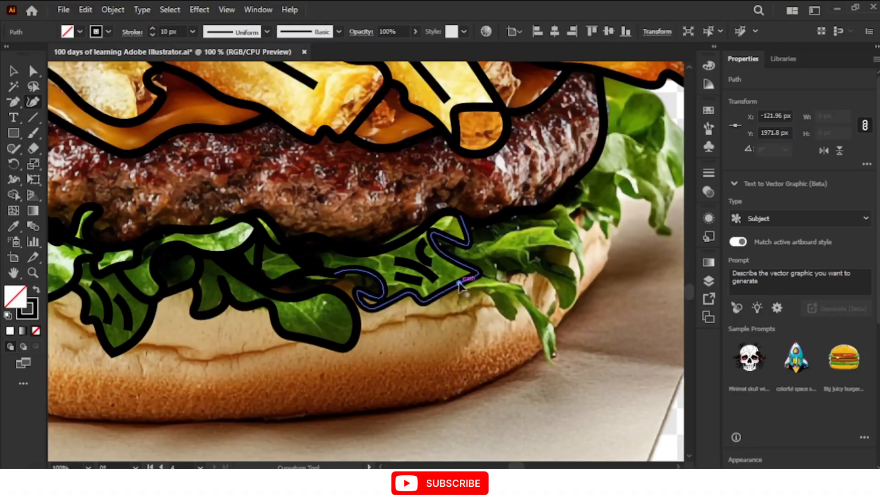
{"action": "left_click", "coordinate": [459, 283]}
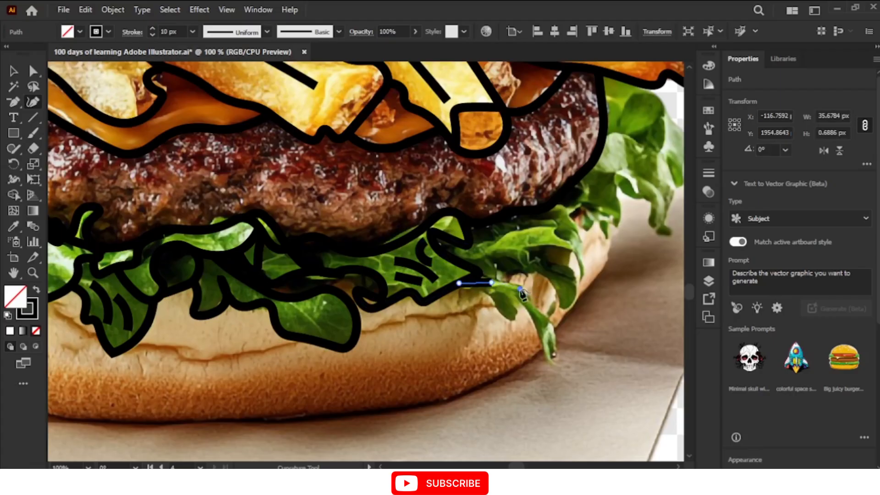
{"action": "left_click", "coordinate": [520, 289]}
{"action": "left_click", "coordinate": [549, 328]}
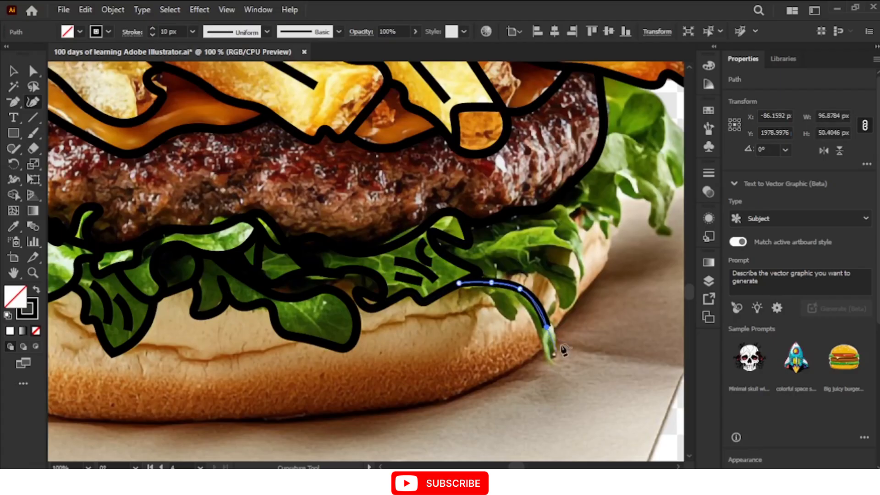
{"action": "left_click", "coordinate": [558, 354]}
{"action": "left_click", "coordinate": [540, 351]}
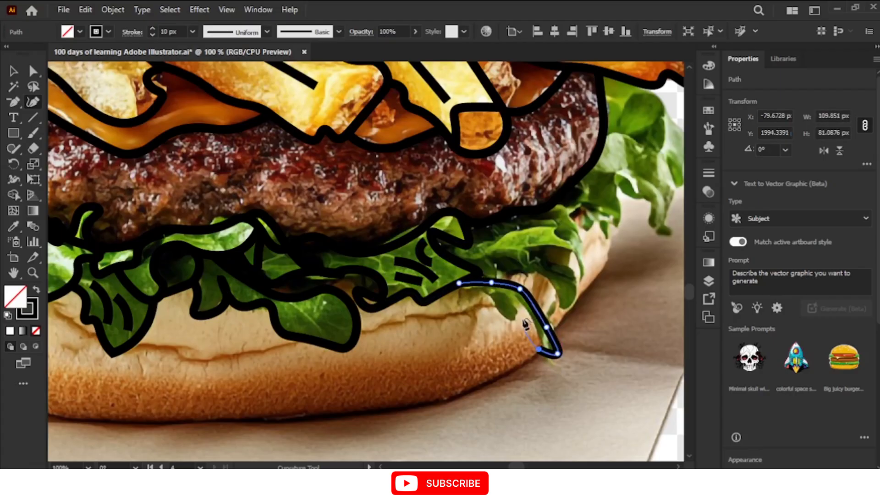
Continue the path back along the drooping leaf's lower edge, around its side lobe, and close it at its start, about 110 by 82 px overall.
{"action": "left_click", "coordinate": [534, 326]}
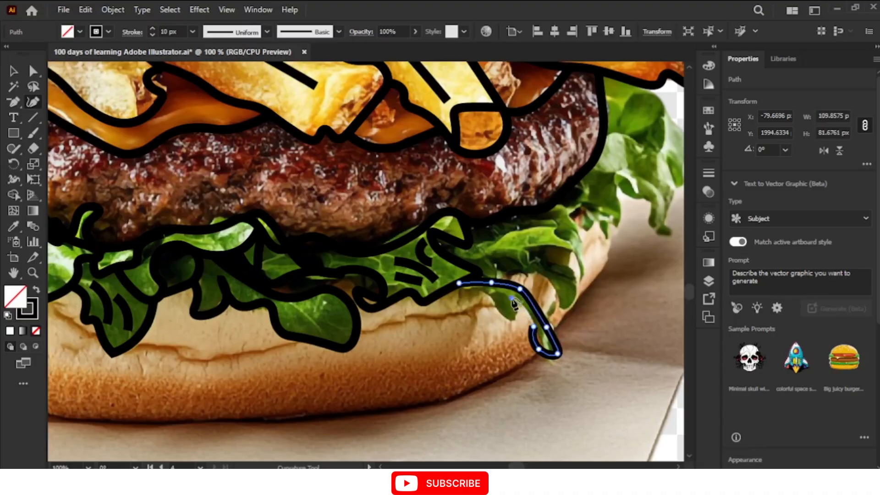
{"action": "left_click", "coordinate": [511, 299]}
{"action": "left_click", "coordinate": [517, 317]}
{"action": "left_click", "coordinate": [498, 313]}
{"action": "left_click", "coordinate": [488, 295]}
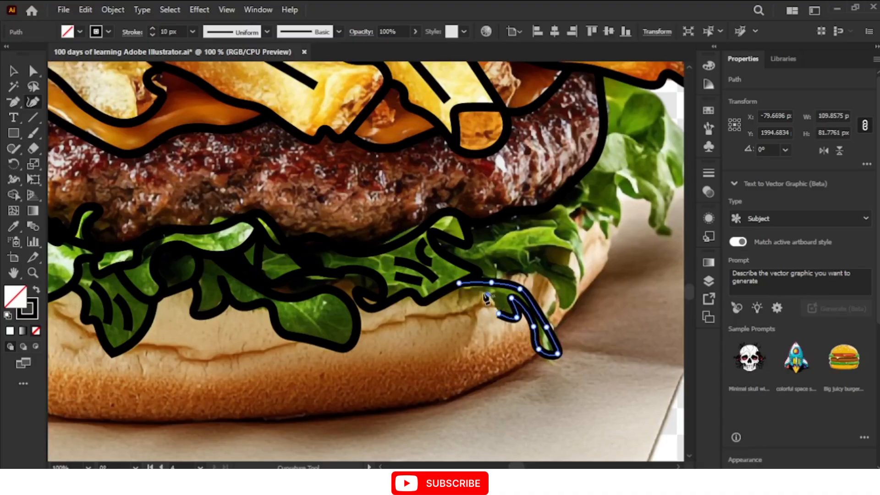
{"action": "left_click", "coordinate": [460, 284]}
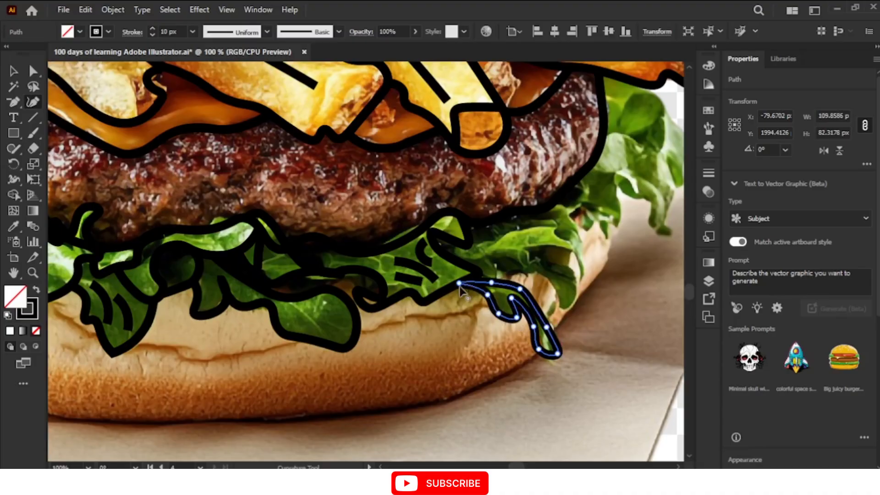
Start a new path above the drooping leaf, trace the next leaf's lower edge to its pointed tip and turn upward, about 93 by 59 px.
{"action": "left_click", "coordinate": [505, 267]}
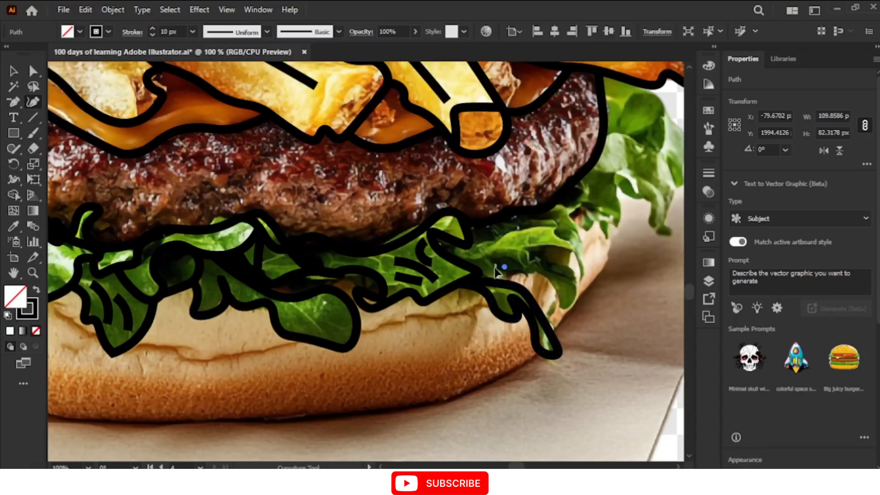
{"action": "left_click", "coordinate": [494, 274]}
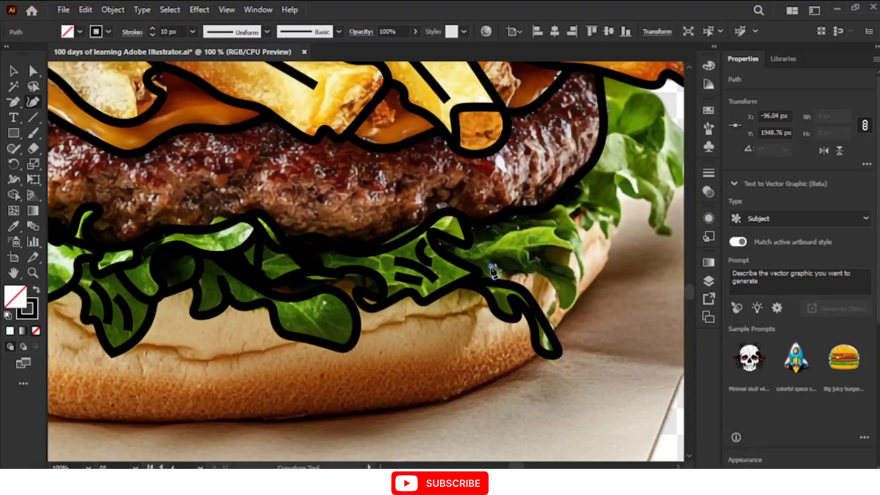
{"action": "left_click", "coordinate": [507, 272]}
{"action": "left_click", "coordinate": [524, 273]}
{"action": "left_click", "coordinate": [544, 274]}
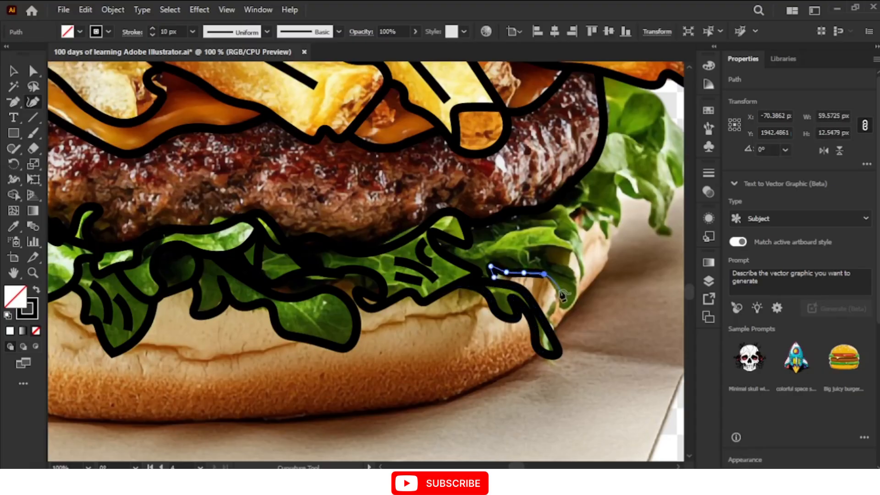
{"action": "left_click", "coordinate": [559, 289]}
{"action": "left_click", "coordinate": [563, 319]}
{"action": "left_click", "coordinate": [574, 286]}
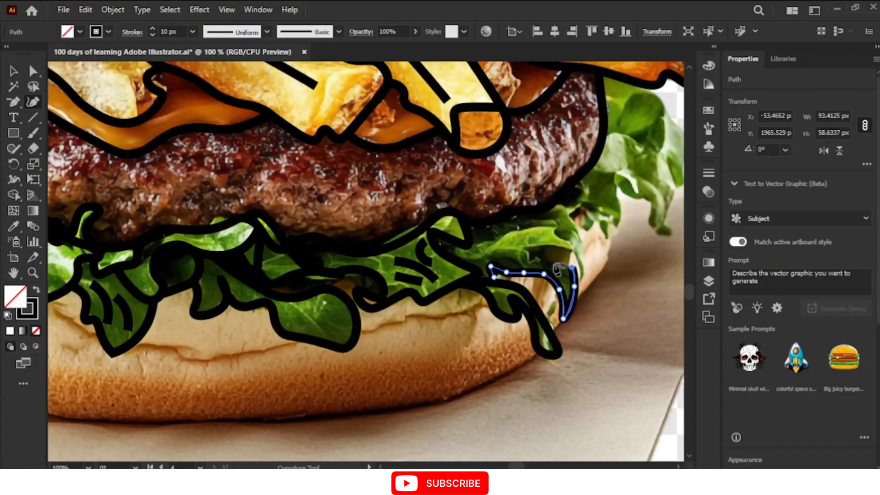
Loop the path around the dark gap in the leaf and up its outer edge to the patty outline, about 103 by 122 px overall.
{"action": "left_click", "coordinate": [572, 267]}
{"action": "left_click", "coordinate": [533, 261]}
{"action": "left_click", "coordinate": [526, 252]}
{"action": "left_click", "coordinate": [555, 239]}
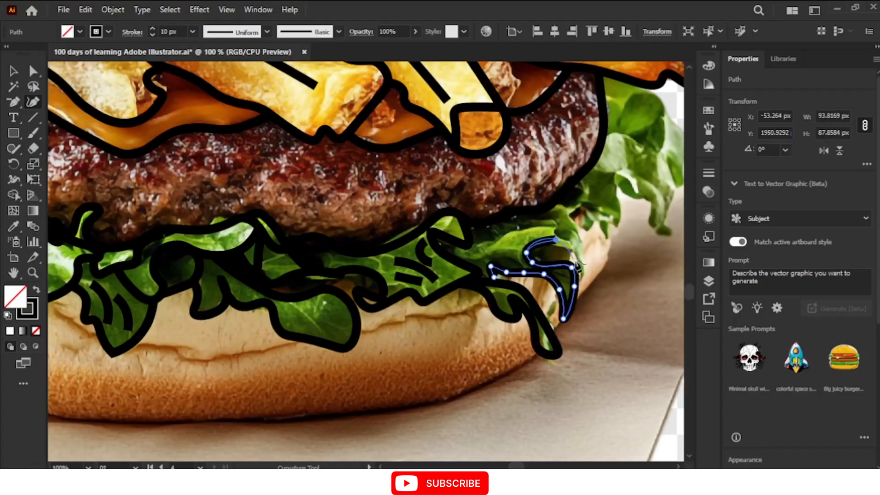
{"action": "left_click", "coordinate": [575, 260]}
{"action": "left_click", "coordinate": [583, 241]}
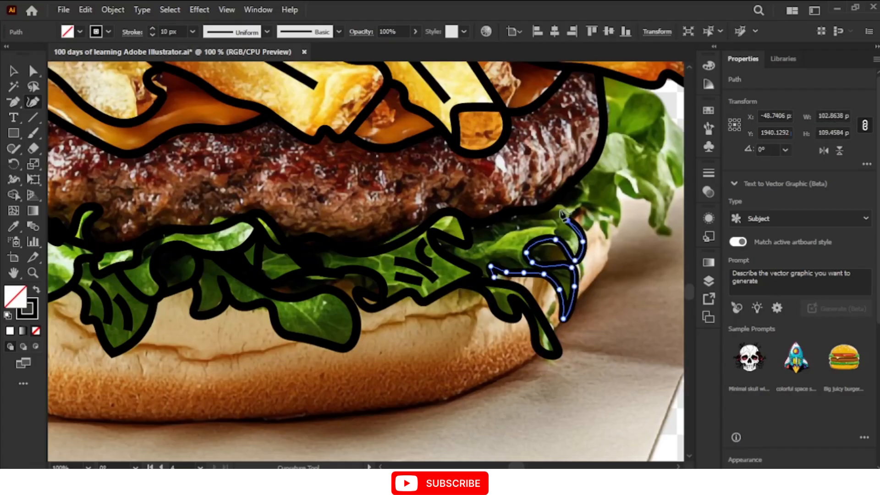
{"action": "left_click", "coordinate": [567, 220]}
{"action": "left_click", "coordinate": [582, 209]}
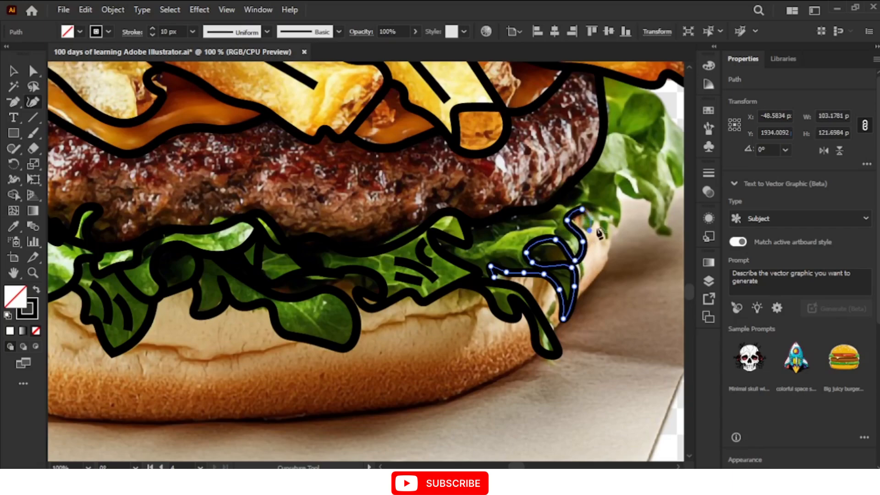
Continue the path along the outer lettuce's wavy lower edge and around its hanging tip, about 204 by 153 px overall.
{"action": "left_click", "coordinate": [589, 229]}
{"action": "left_click", "coordinate": [604, 226]}
{"action": "left_click", "coordinate": [598, 204]}
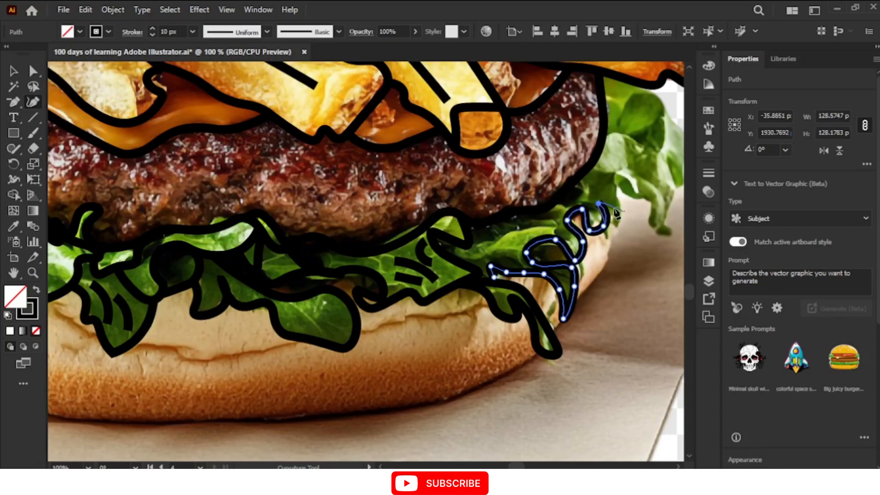
{"action": "left_click", "coordinate": [614, 182]}
{"action": "left_click", "coordinate": [631, 193]}
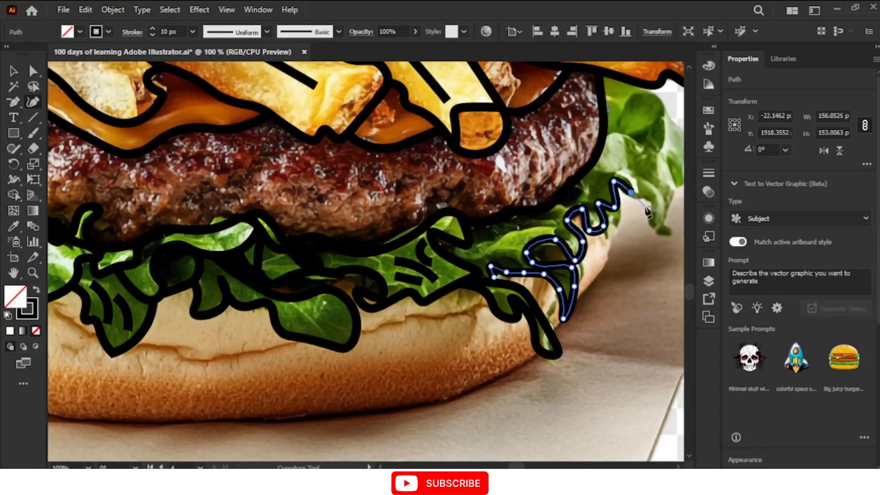
{"action": "left_click", "coordinate": [648, 201]}
{"action": "left_click", "coordinate": [652, 229]}
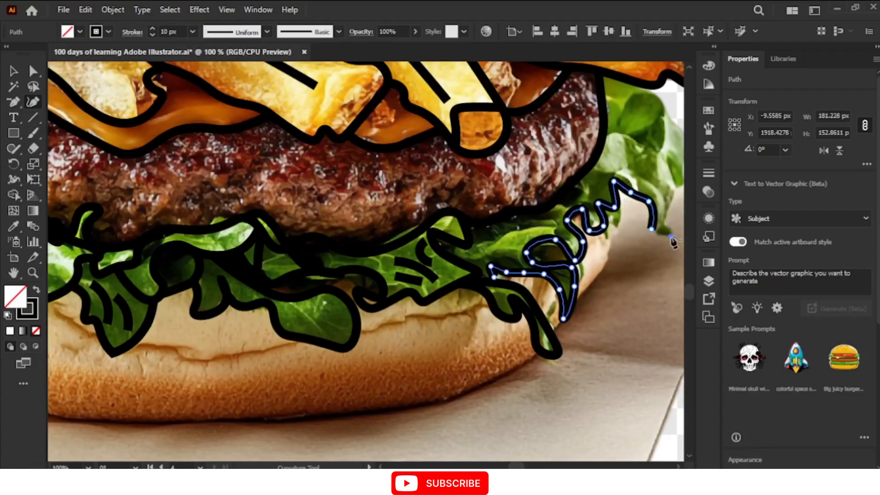
{"action": "left_click", "coordinate": [672, 236]}
{"action": "left_click", "coordinate": [668, 205]}
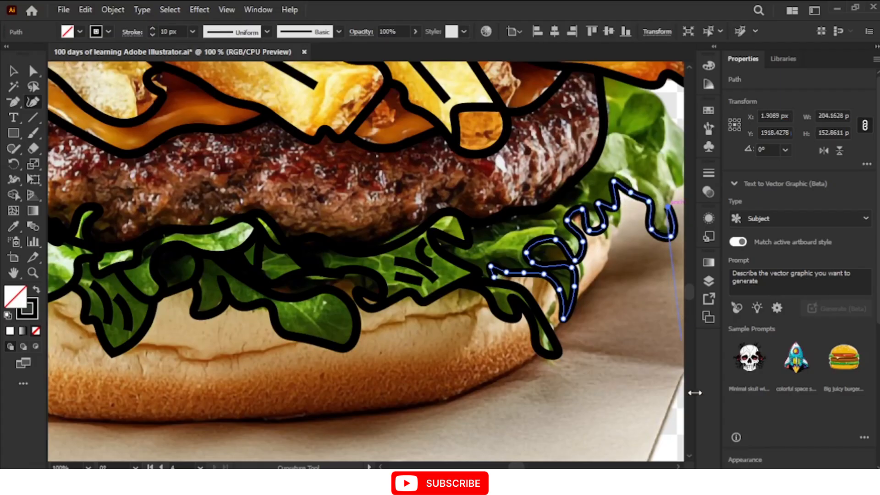
Continue the path up the lettuce's outer edge to the topping outline above it and end it there, about 227 by 265 px overall.
{"action": "left_click", "coordinate": [678, 466]}
{"action": "left_click", "coordinate": [678, 466]}
{"action": "left_click", "coordinate": [678, 467]}
{"action": "left_click", "coordinate": [678, 467]}
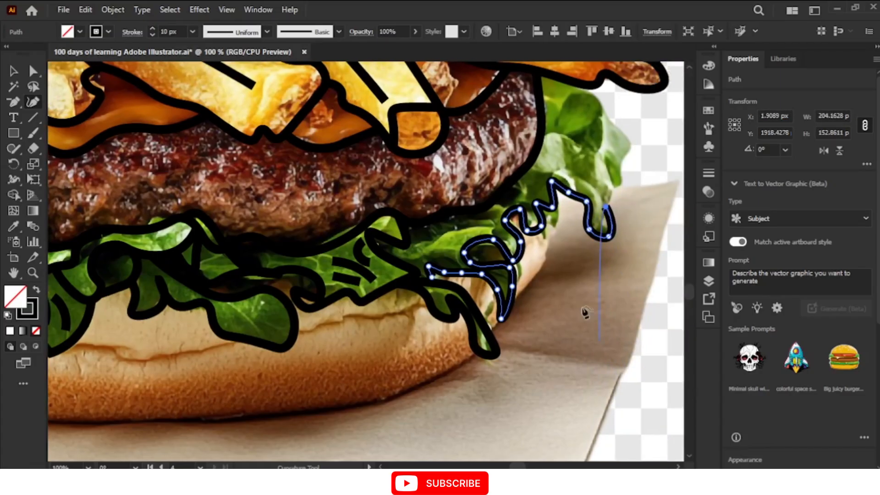
{"action": "left_click", "coordinate": [610, 186]}
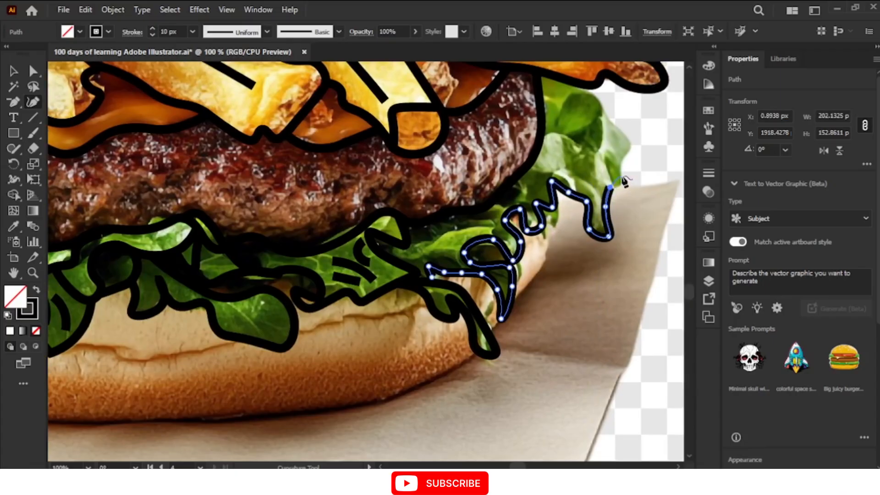
{"action": "left_click", "coordinate": [621, 175]}
{"action": "left_click", "coordinate": [622, 158]}
{"action": "left_click", "coordinate": [631, 141]}
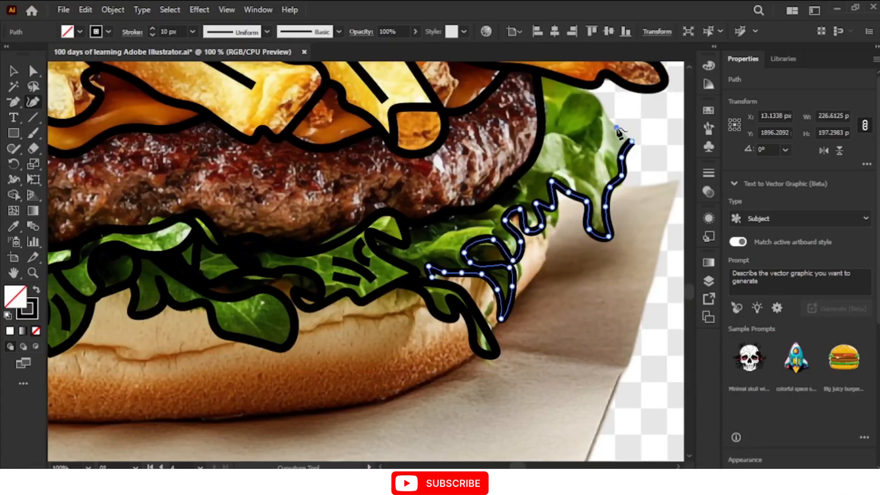
{"action": "left_click", "coordinate": [616, 128]}
{"action": "left_click", "coordinate": [594, 100]}
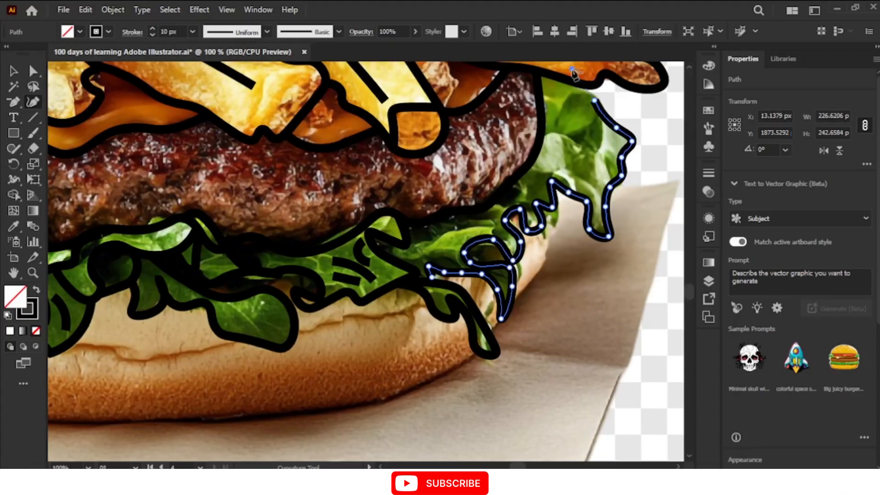
{"action": "left_click", "coordinate": [569, 79]}
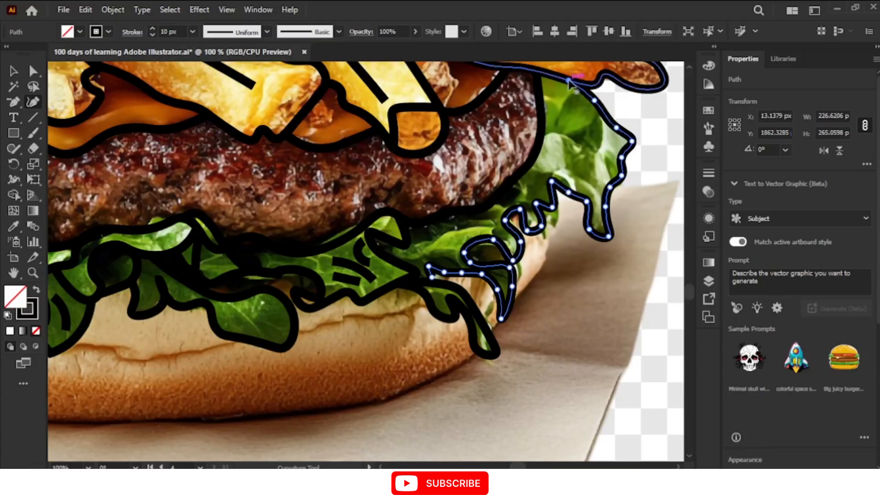
{"action": "key", "text": "Escape"}
Draw a short hook-shaped curve around the lower end of the dark fold in the outer lettuce leaf.
{"action": "left_click", "coordinate": [574, 138]}
{"action": "left_click", "coordinate": [594, 151]}
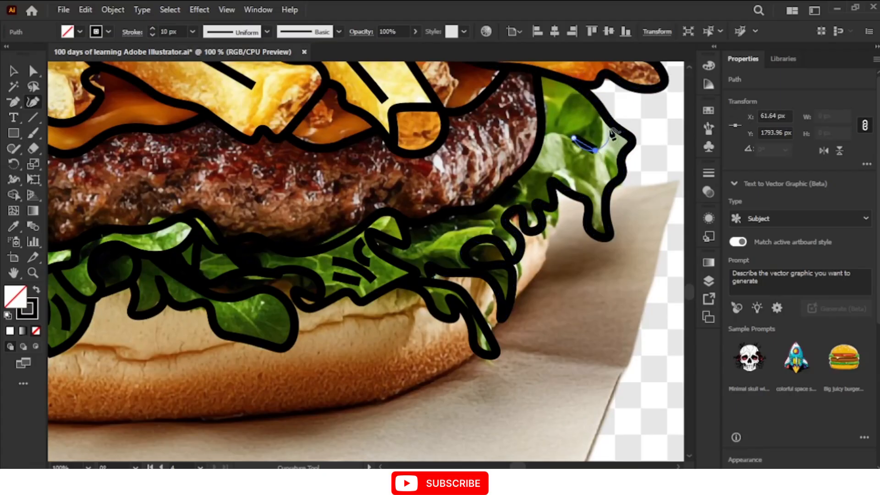
{"action": "left_click", "coordinate": [602, 125]}
{"action": "key", "text": "Escape"}
Draw an arched vein over the top of the dark fold in the outer lettuce leaf, about 36 by 21 px.
{"action": "left_click", "coordinate": [557, 110]}
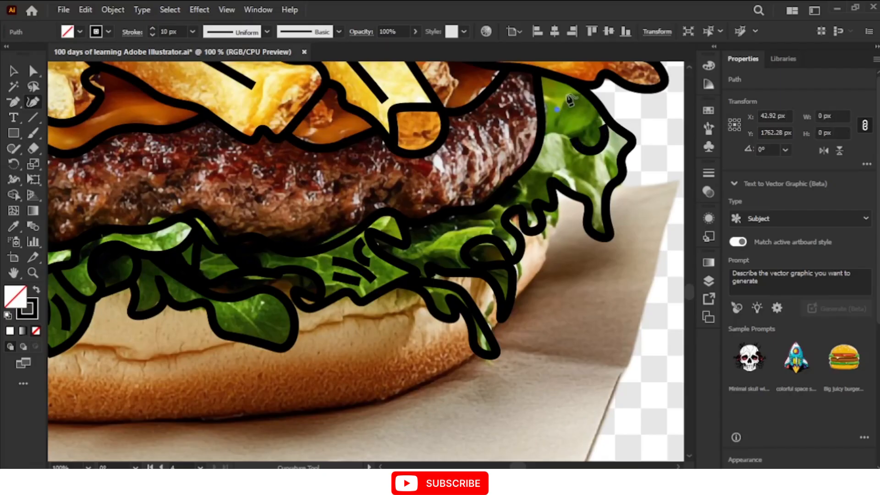
{"action": "left_click", "coordinate": [567, 93]}
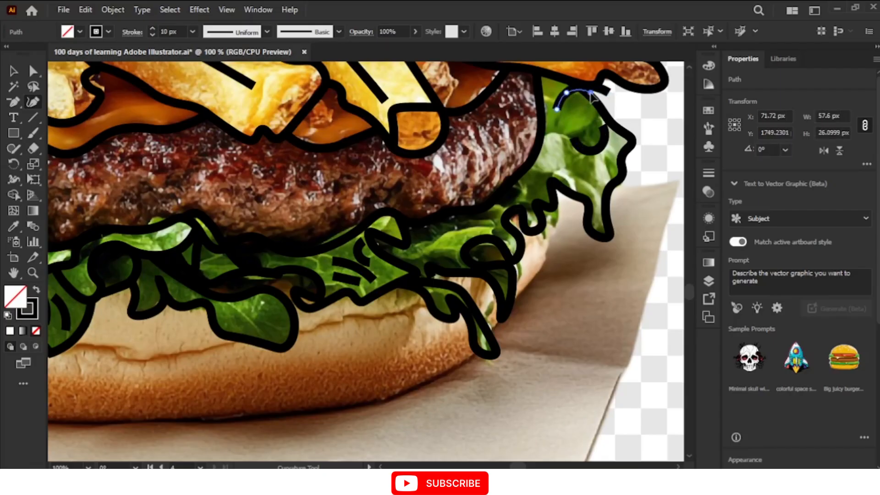
{"action": "left_click", "coordinate": [589, 95]}
{"action": "key", "text": "Escape"}
Draw a curved line from the patty outline to the dark fold's lower curve in the outer lettuce, about 43 by 17 px.
{"action": "left_click", "coordinate": [550, 137]}
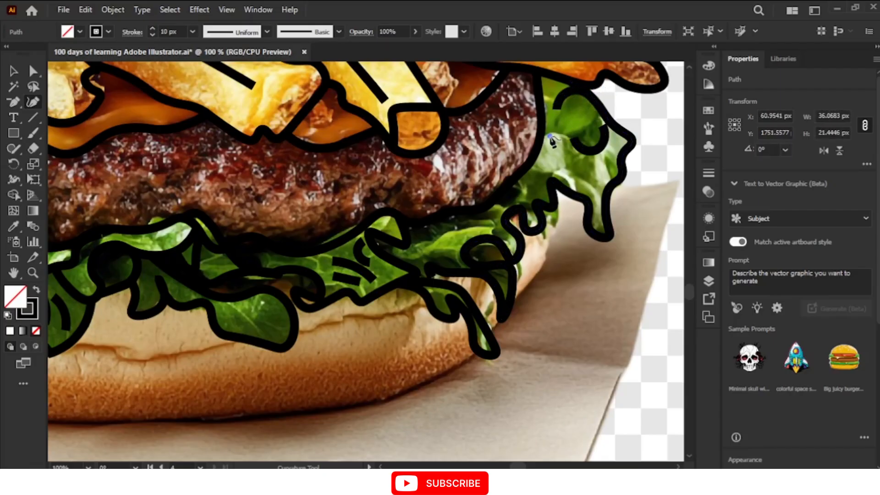
{"action": "left_click", "coordinate": [555, 131]}
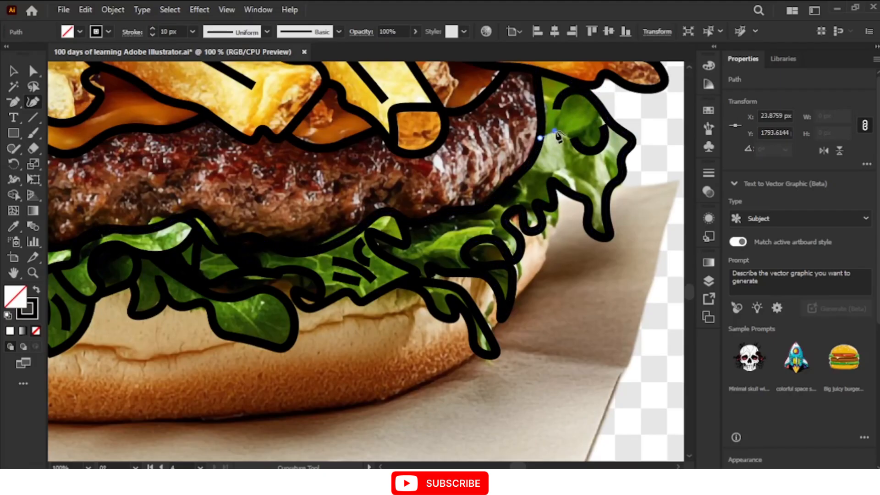
{"action": "left_click", "coordinate": [579, 146]}
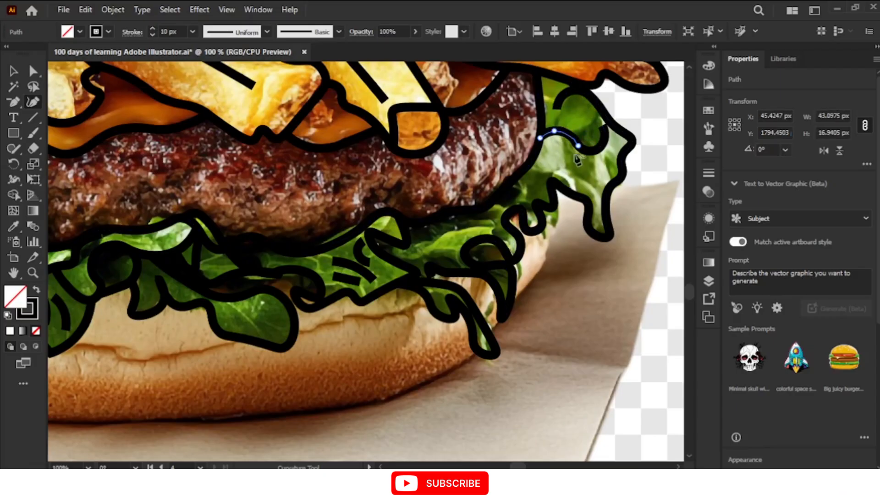
{"action": "key", "text": "Escape"}
Draw a short curved vein above the outer lettuce's hanging tip, about 32 by 27 px.
{"action": "left_click", "coordinate": [564, 166]}
{"action": "left_click", "coordinate": [586, 177]}
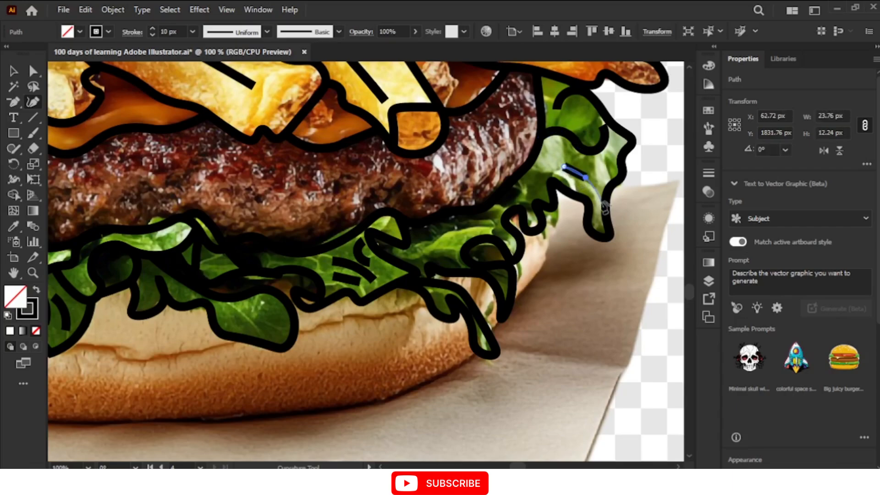
{"action": "left_click", "coordinate": [594, 190]}
{"action": "key", "text": "Escape"}
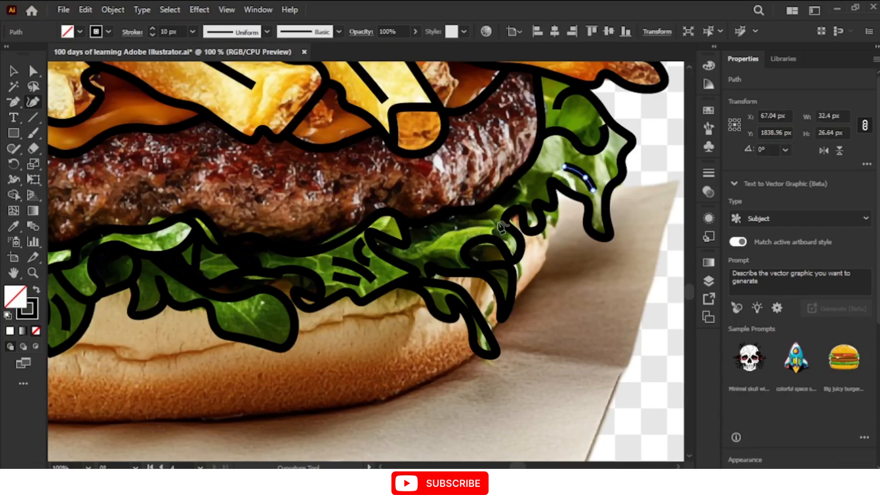
Trace the fold from the patty's lower outline to the leaf outline around the dark gap, about 53 by 29 px.
{"action": "left_click", "coordinate": [448, 212]}
{"action": "left_click", "coordinate": [478, 221]}
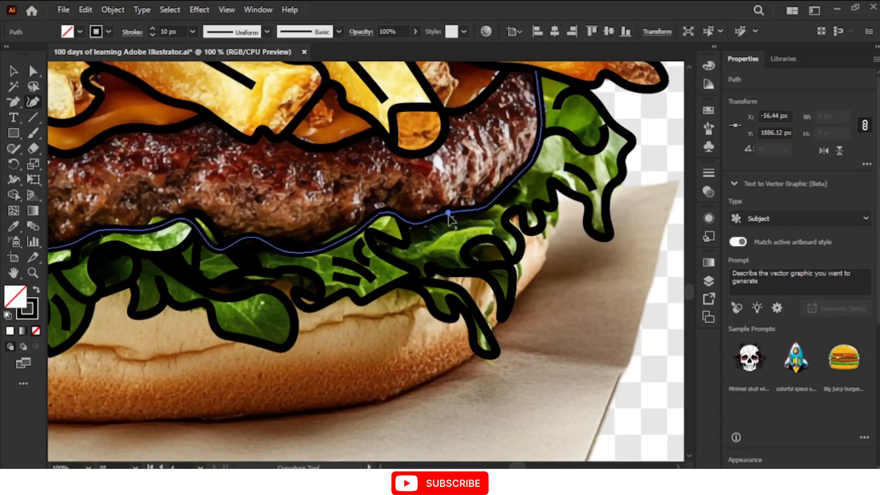
{"action": "left_click", "coordinate": [496, 222]}
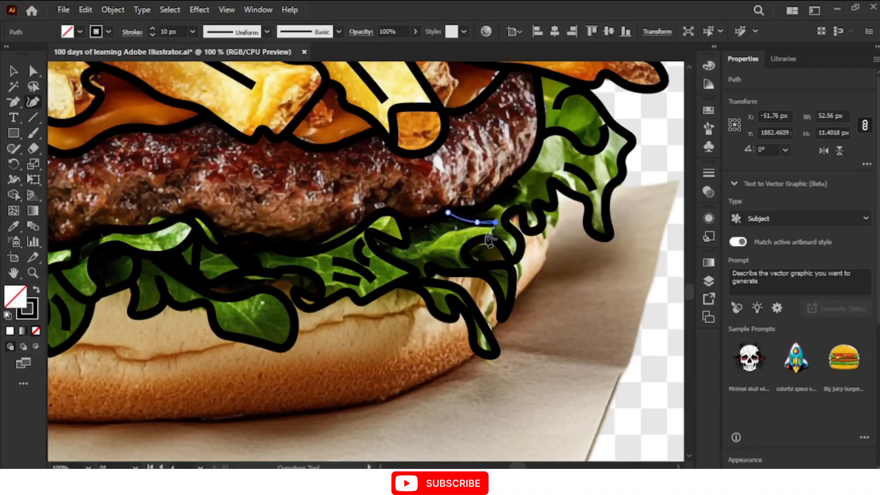
{"action": "left_click", "coordinate": [457, 242]}
{"action": "left_click_drag", "start_coordinate": [457, 242], "coordinate": [489, 238]}
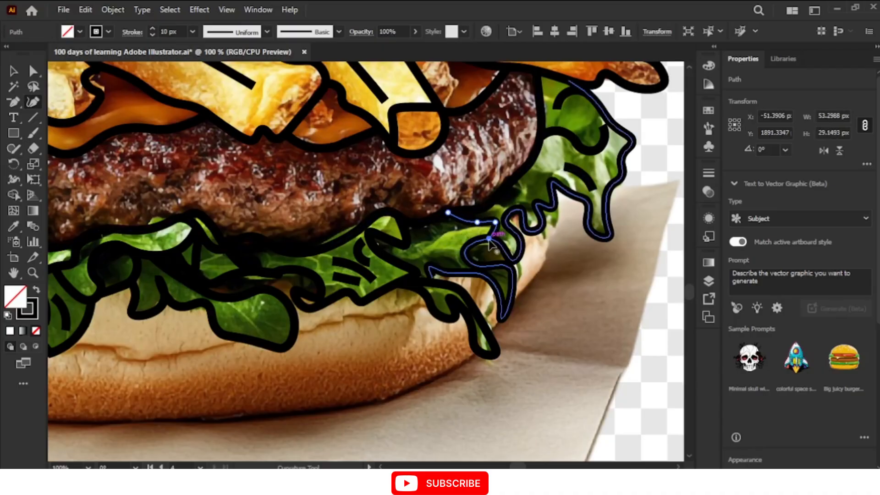
{"action": "key", "text": "Escape"}
Draw a curve along the upper edge of the leaf beside the dark gap, about 42 by 30 px.
{"action": "left_click", "coordinate": [460, 230]}
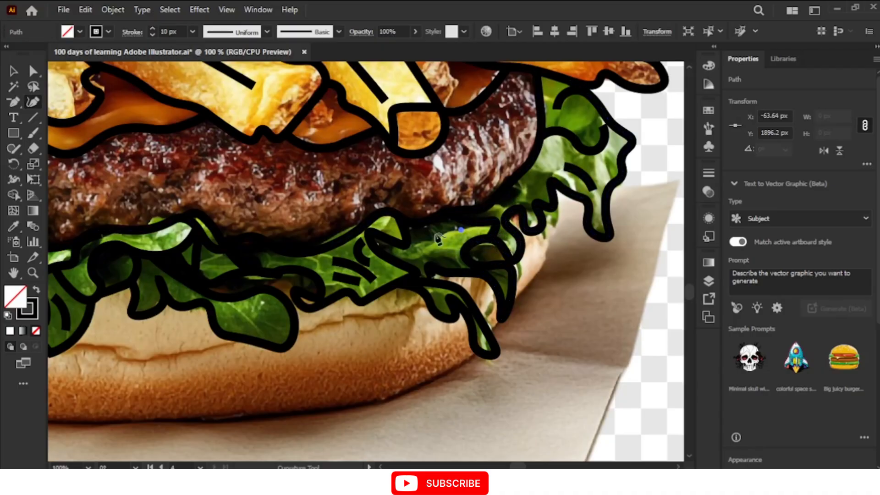
{"action": "left_click", "coordinate": [435, 233]}
{"action": "left_click", "coordinate": [423, 256]}
{"action": "key", "text": "Escape"}
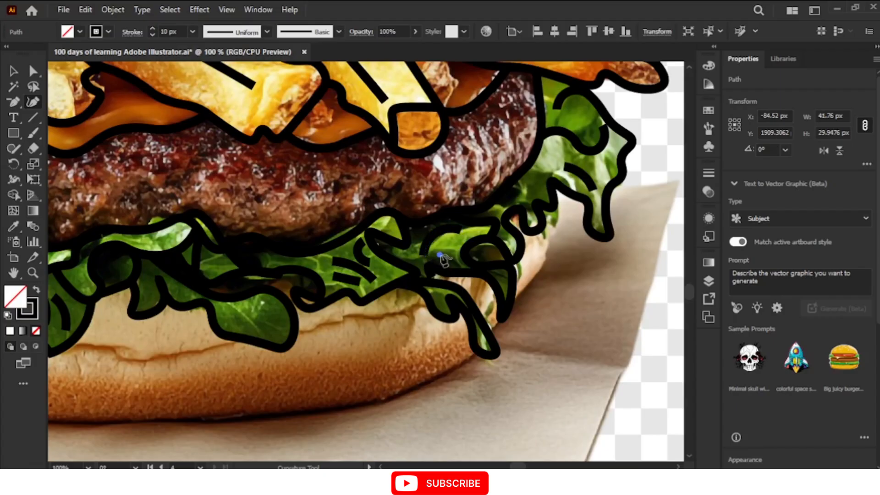
Add a small curved vein inside the leaf beside the dark gap, about 17 by 12 px, and end the path.
{"action": "left_click", "coordinate": [439, 255]}
{"action": "left_click", "coordinate": [451, 260]}
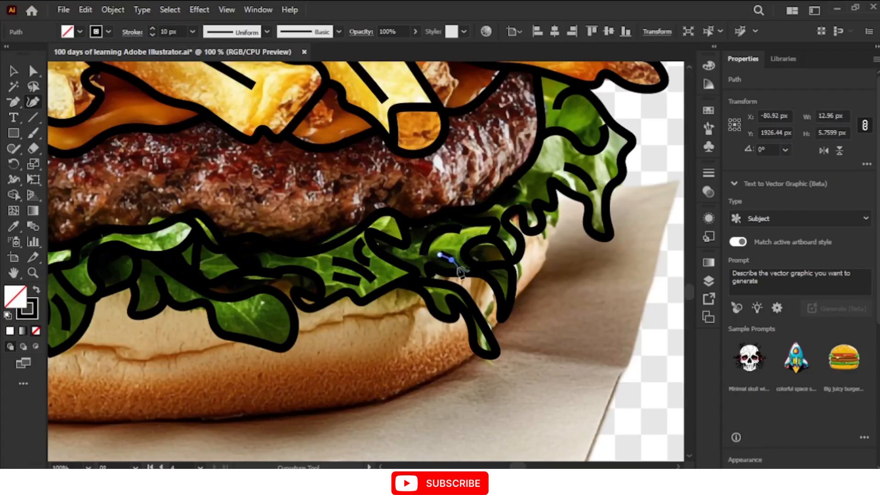
{"action": "left_click", "coordinate": [456, 265]}
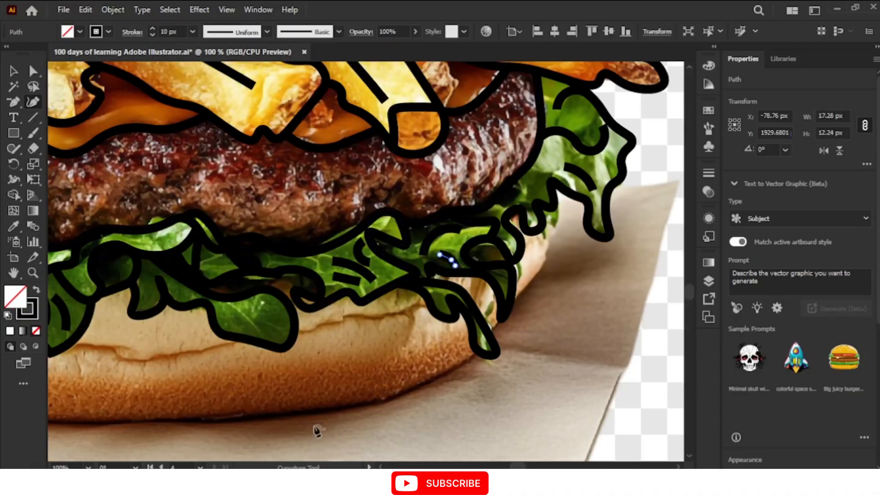
{"action": "key", "text": "ctrl+minus"}
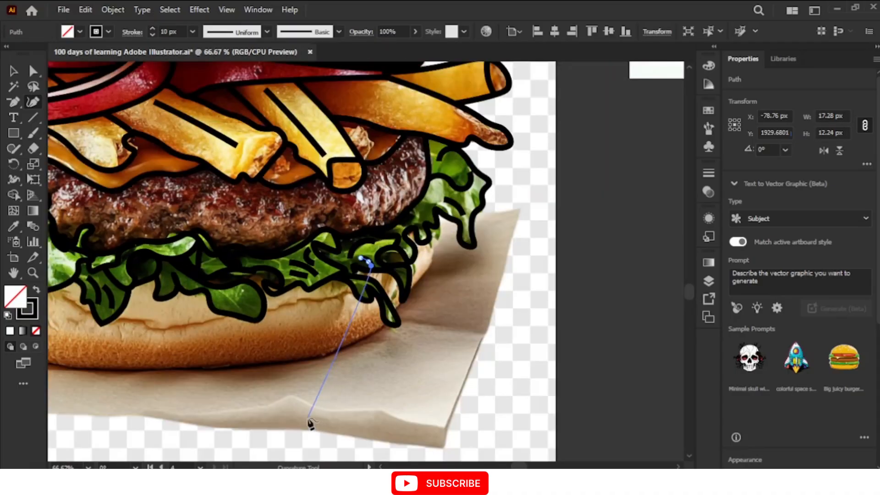
{"action": "key", "text": "ctrl+minus"}
{"action": "key", "text": "ctrl+minus"}
{"action": "key", "text": "ctrl+plus"}
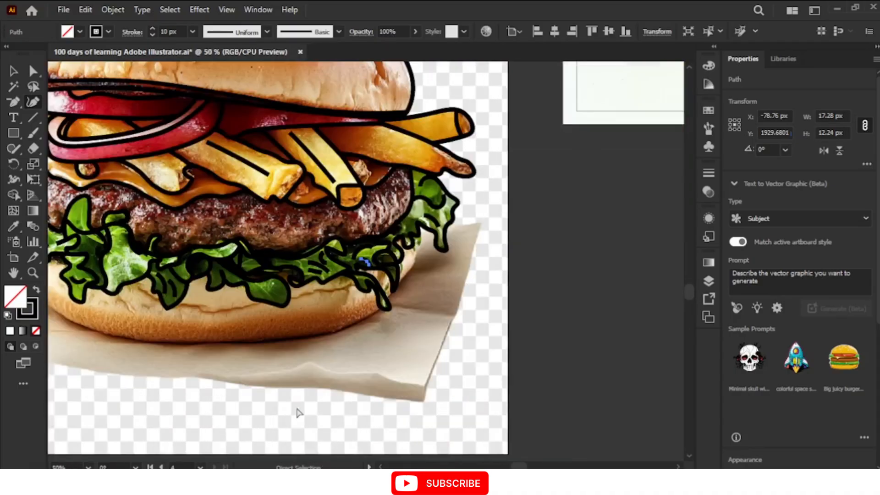
{"action": "key", "text": "ctrl+plus"}
{"action": "key", "text": "Escape"}
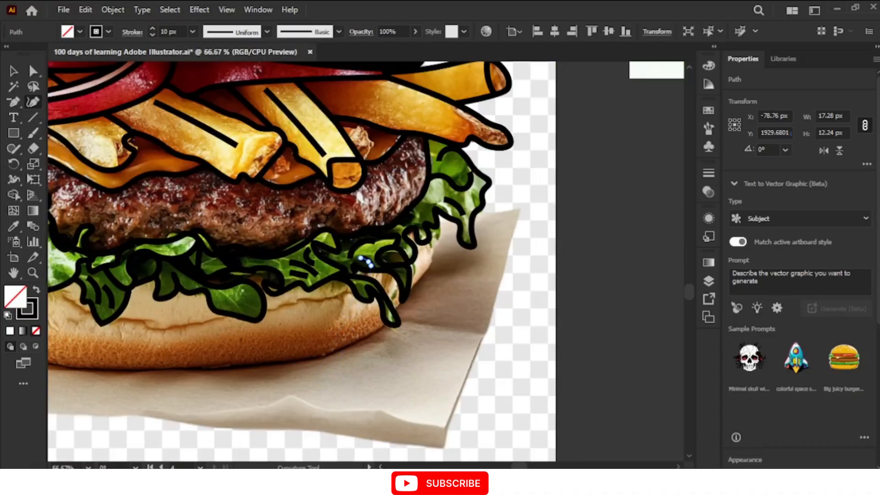
Start the bottom bun's outline below the outer lettuce and trace its side down to the middle of the underside, about 395 by 234 px.
{"action": "left_click", "coordinate": [439, 262]}
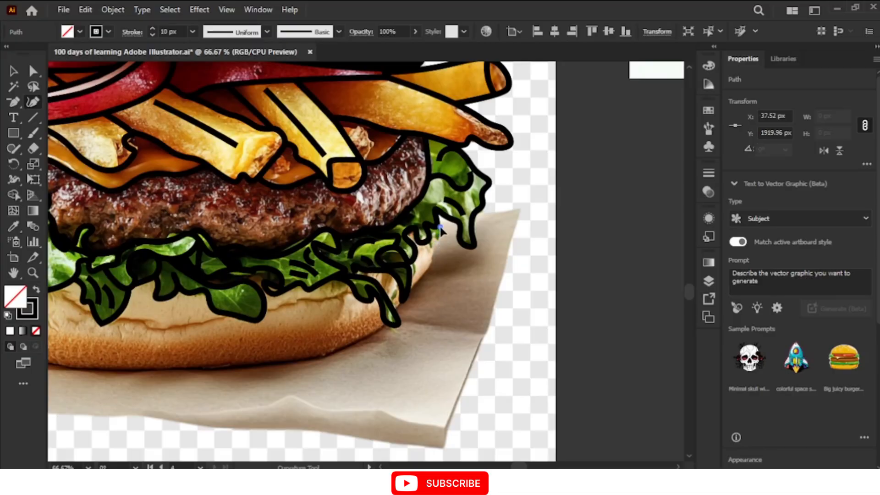
{"action": "left_click_drag", "start_coordinate": [439, 226], "coordinate": [439, 240]}
{"action": "left_click", "coordinate": [438, 244]}
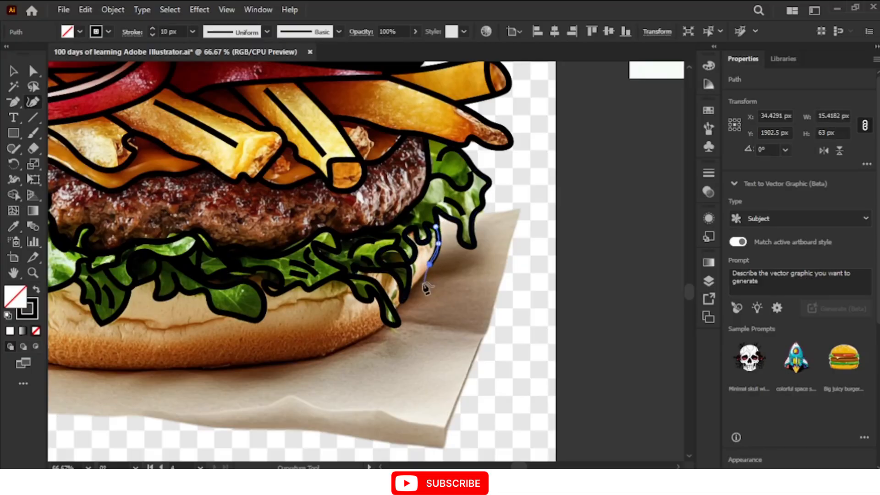
{"action": "left_click", "coordinate": [417, 282]}
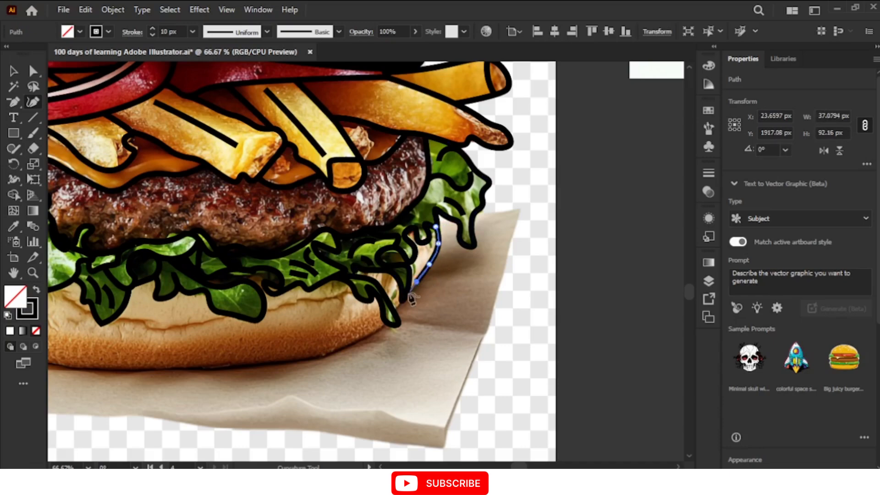
{"action": "left_click", "coordinate": [376, 332]}
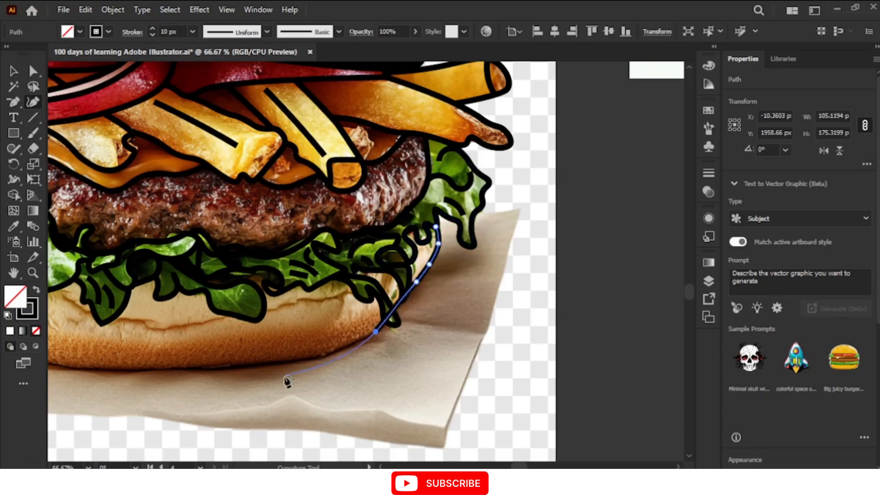
{"action": "left_click", "coordinate": [203, 367]}
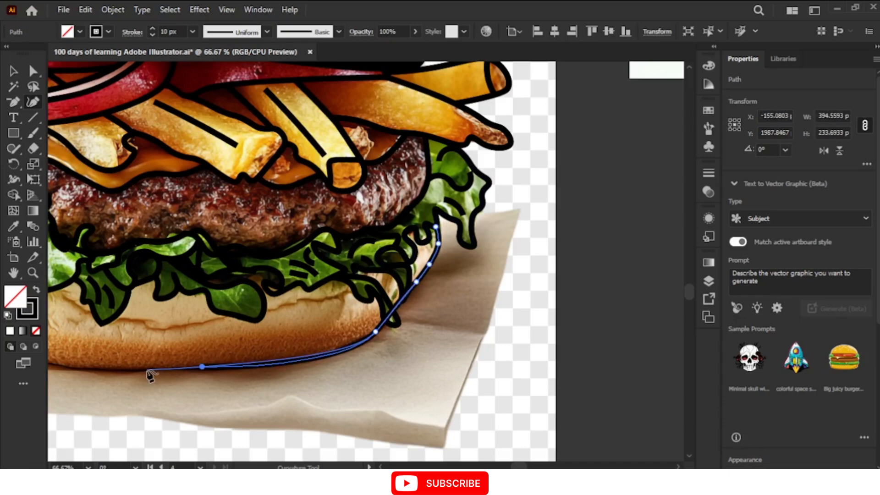
Continue the bun outline along the underside and up the opposite side to the hanging lettuce's outline, about 871 by 240 px overall.
{"action": "key", "text": "ctrl+minus"}
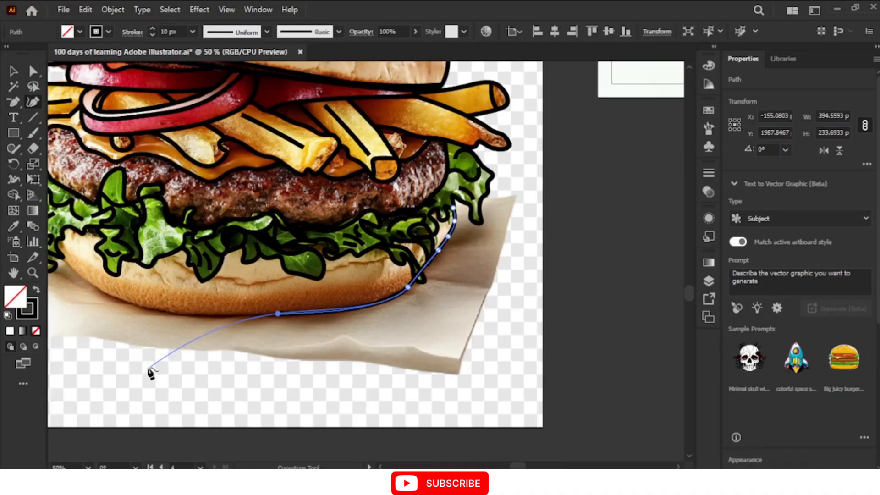
{"action": "left_click", "coordinate": [154, 314]}
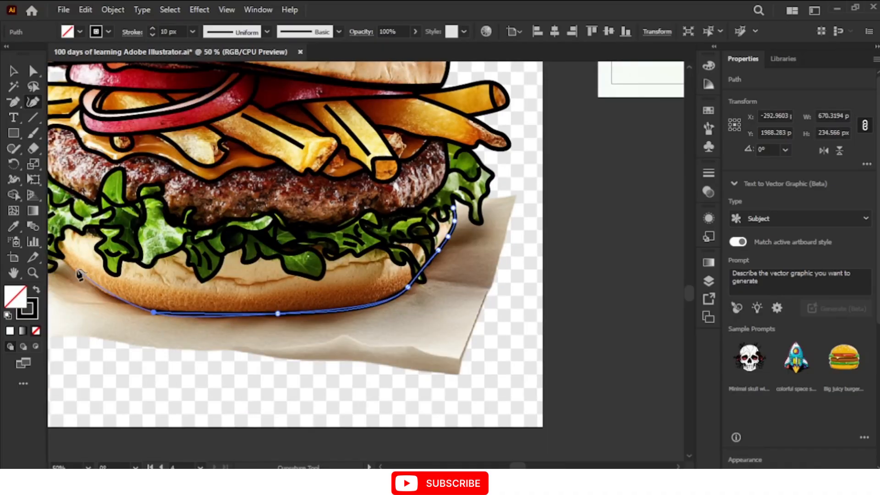
{"action": "left_click", "coordinate": [77, 270]}
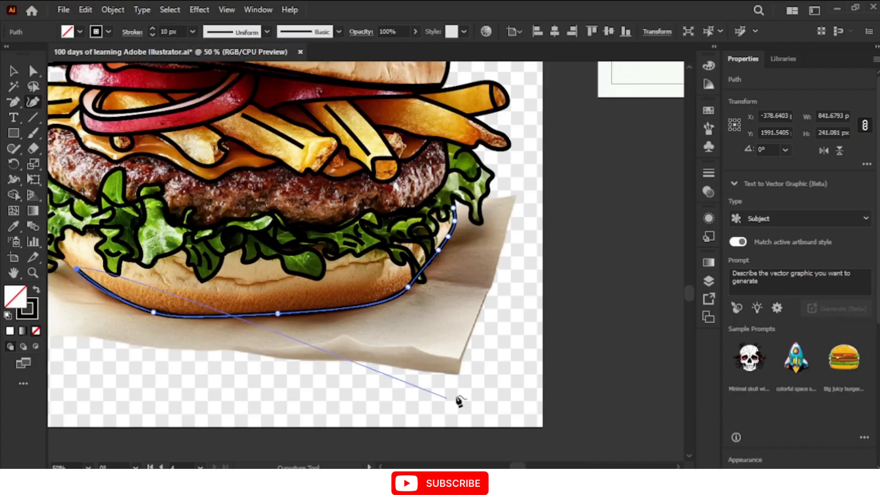
{"action": "key", "text": "ctrl+plus"}
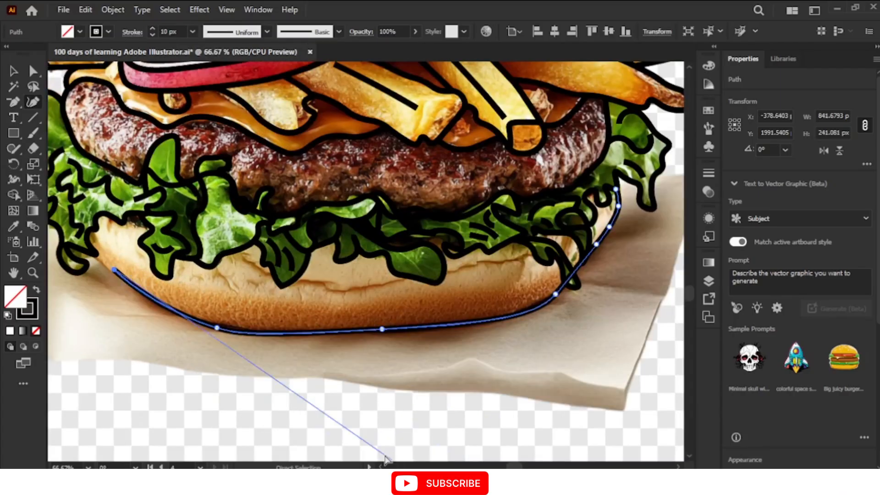
{"action": "key", "text": "ctrl+plus"}
{"action": "key", "text": "ctrl+minus"}
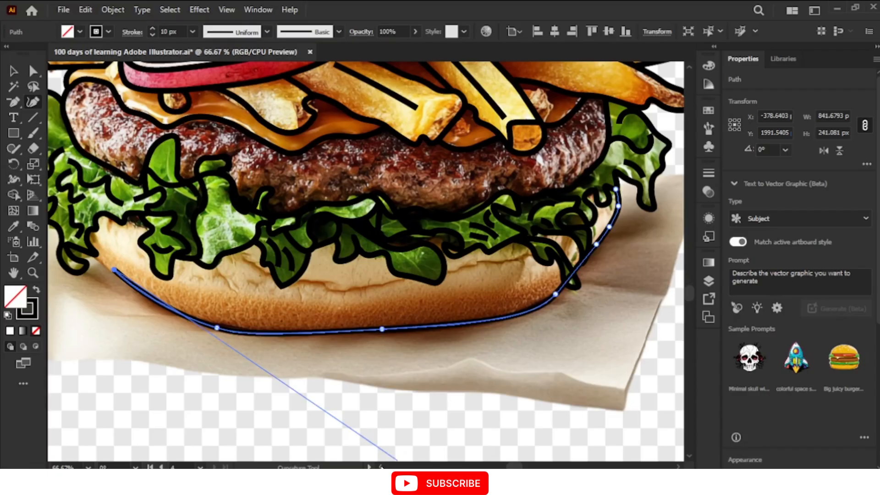
{"action": "scroll", "coordinate": [381, 465], "scroll_direction": "left", "scroll_amount": 10}
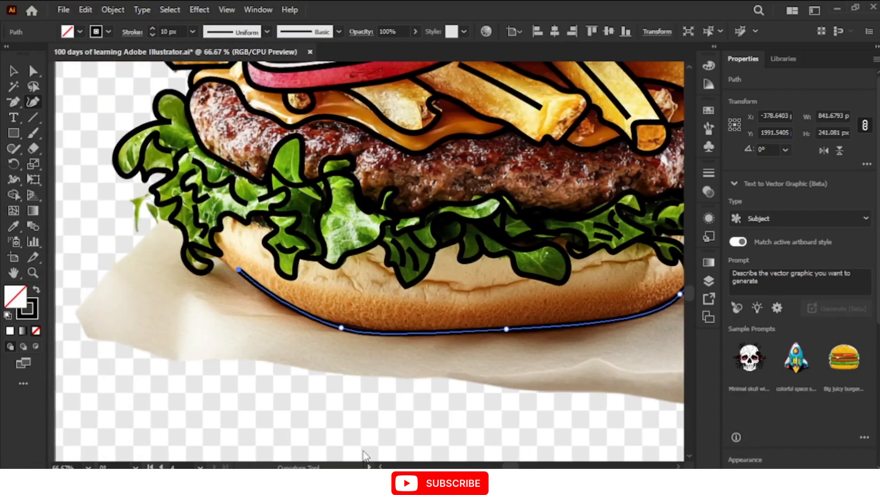
{"action": "left_click", "coordinate": [238, 270]}
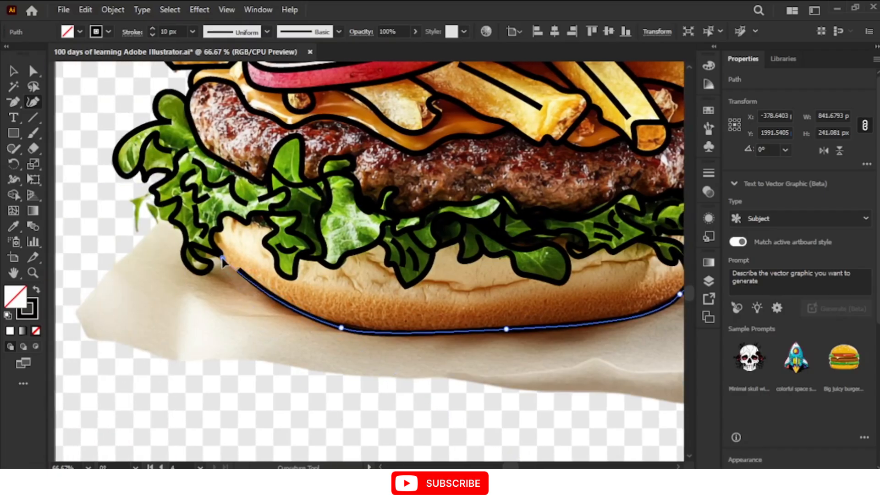
{"action": "left_click", "coordinate": [220, 254]}
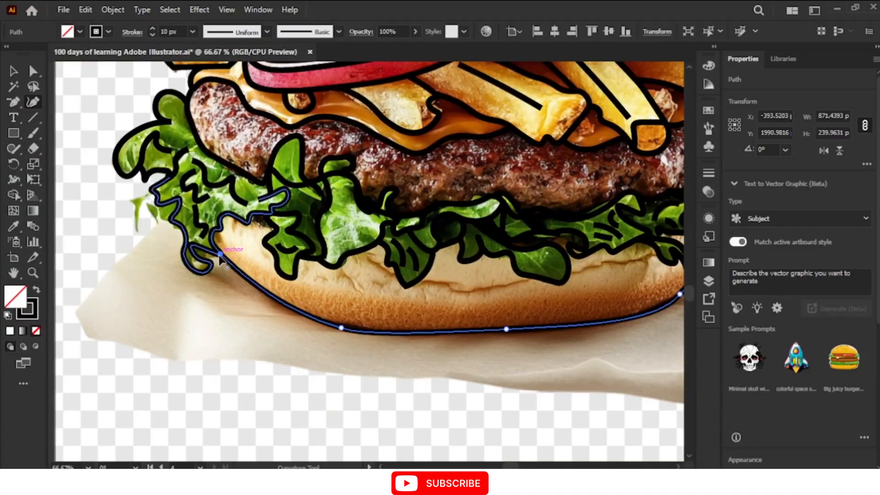
{"action": "left_click", "coordinate": [13, 273]}
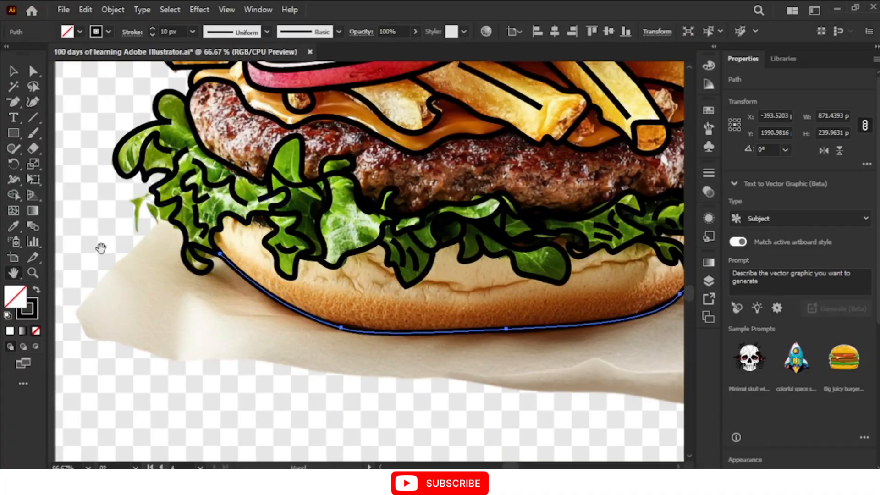
{"action": "left_click_drag", "start_coordinate": [101, 248], "coordinate": [174, 319]}
{"action": "left_click_drag", "start_coordinate": [356, 322], "coordinate": [347, 363]}
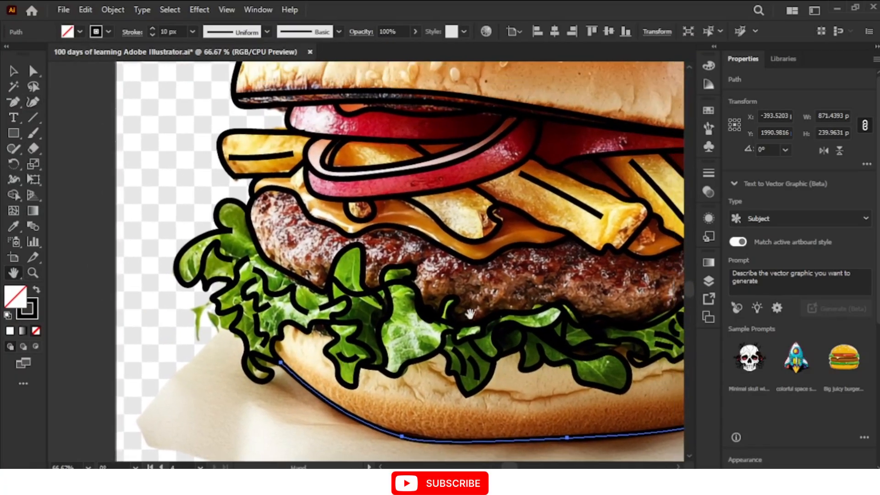
{"action": "left_click_drag", "start_coordinate": [470, 314], "coordinate": [458, 265]}
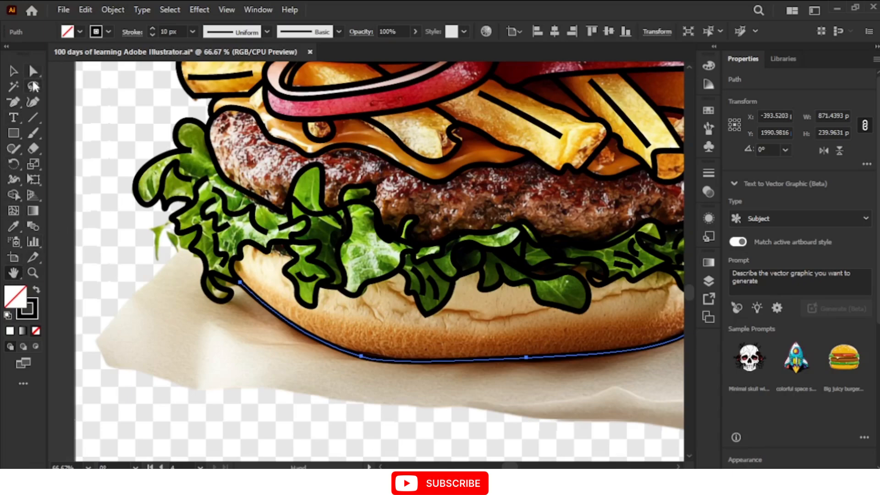
{"action": "left_click", "coordinate": [33, 104]}
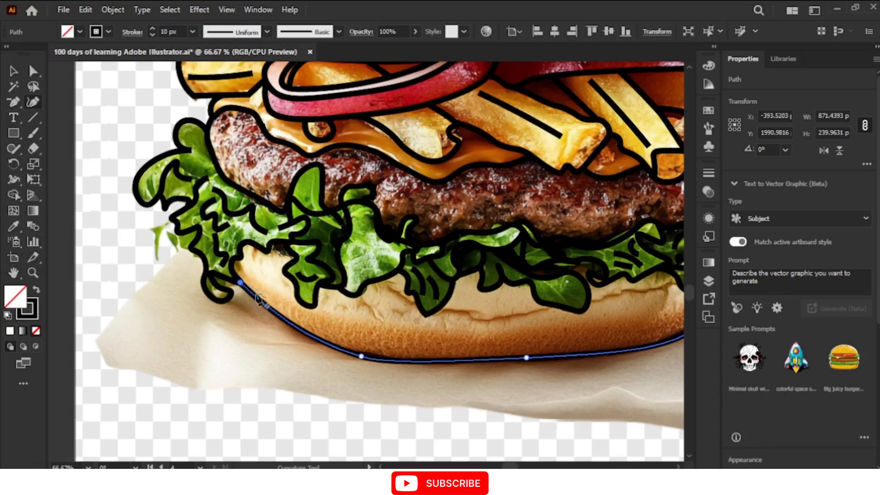
Pull the bottom bun outline's end to the lettuce, and draw a diagonal crease beside the hanging leaf, about 40 by 40 px.
{"action": "left_click_drag", "start_coordinate": [240, 283], "coordinate": [237, 282]}
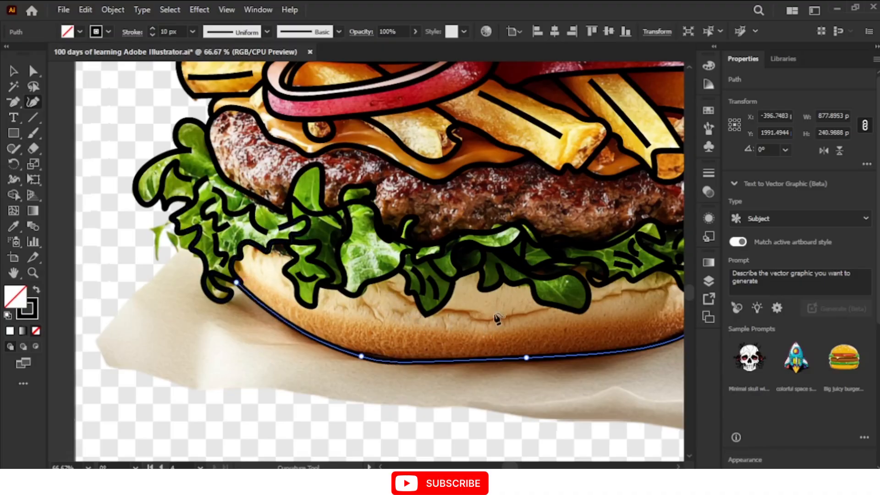
{"action": "left_click", "coordinate": [387, 282]}
{"action": "left_click", "coordinate": [397, 294]}
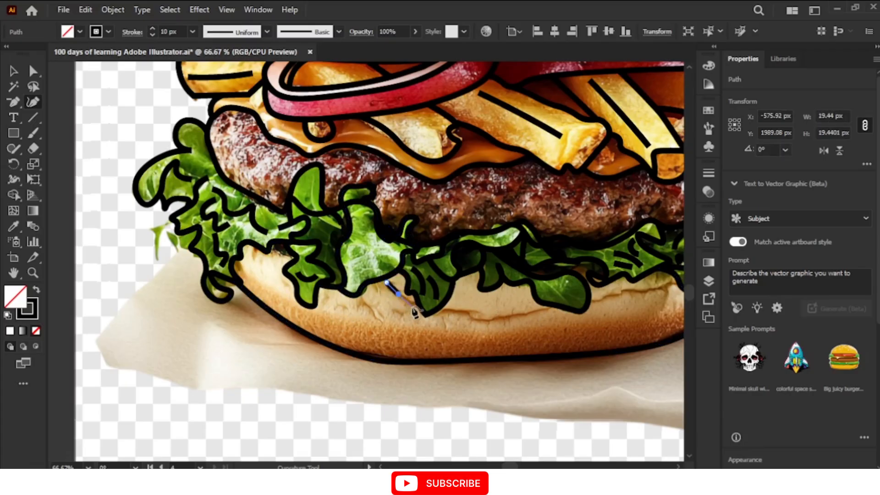
{"action": "left_click", "coordinate": [411, 307]}
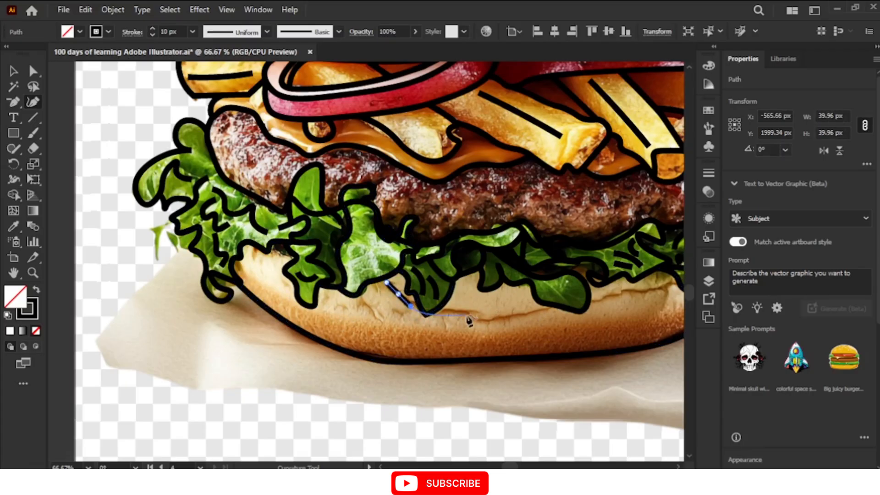
{"action": "key", "text": "Escape"}
Draw a wavy crease across the middle of the bottom bun, just below the lettuce, about 170 by 21 px.
{"action": "left_click", "coordinate": [443, 314]}
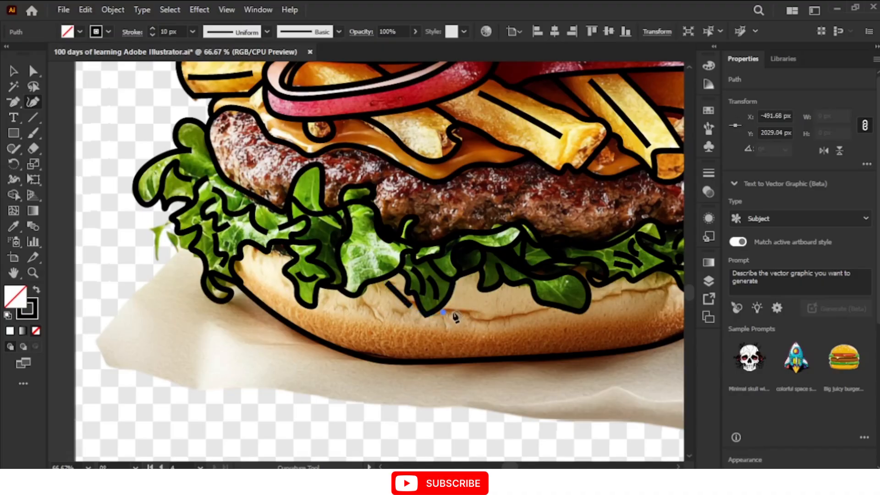
{"action": "left_click", "coordinate": [454, 309]}
{"action": "left_click", "coordinate": [473, 314]}
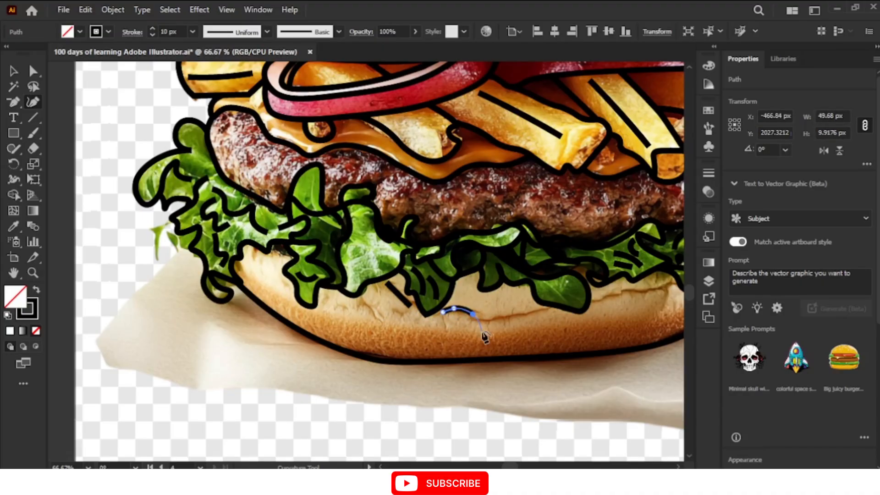
{"action": "left_click", "coordinate": [484, 320]}
{"action": "left_click", "coordinate": [531, 311]}
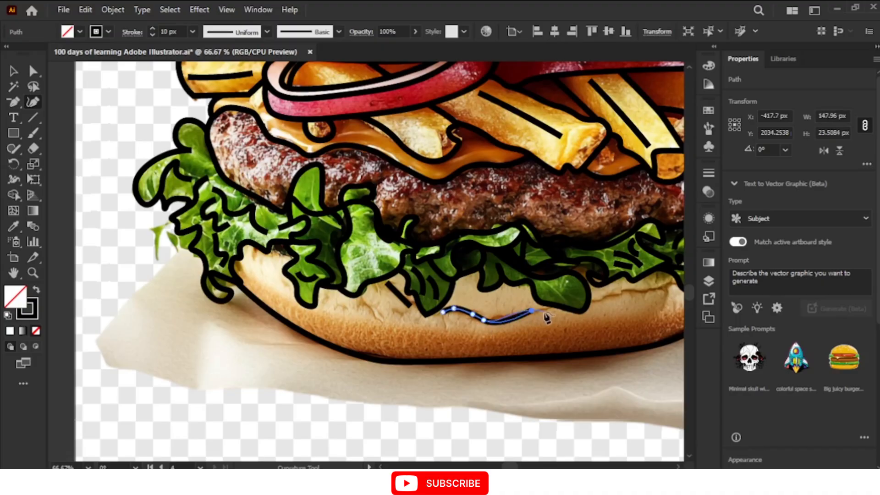
{"action": "left_click", "coordinate": [544, 311]}
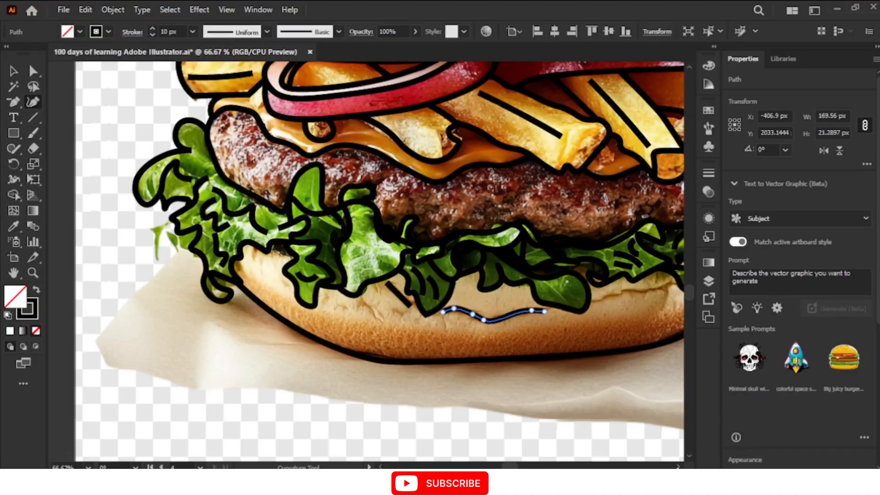
Draw a second wavy crease on the bottom bun beyond the large round leaf, about 118 by 28 px, and end the path.
{"action": "scroll", "coordinate": [636, 441], "scroll_direction": "right", "scroll_amount": 5}
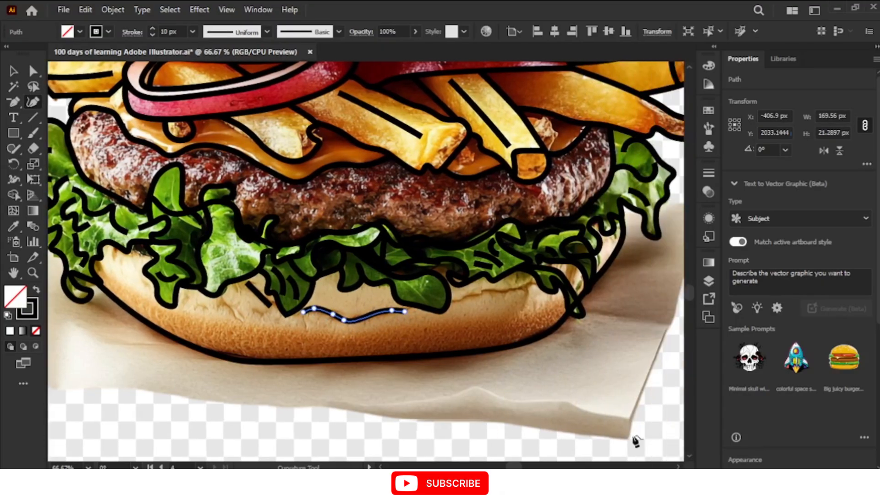
{"action": "left_click", "coordinate": [459, 301]}
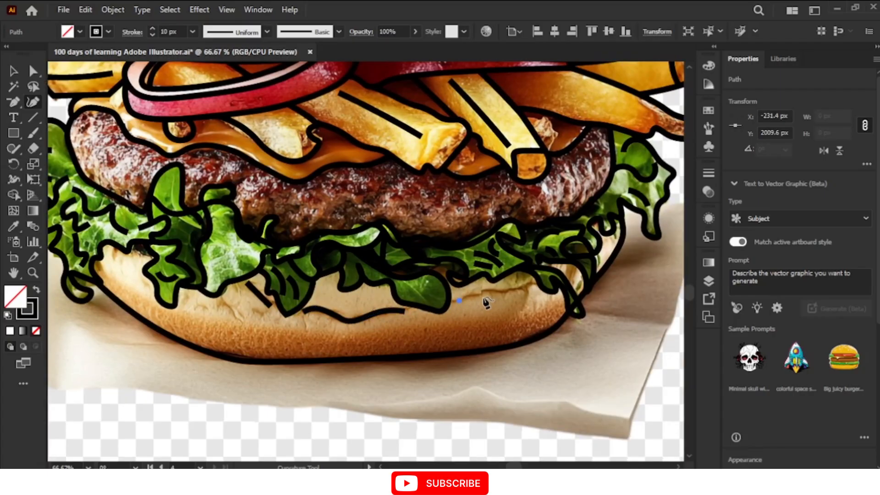
{"action": "left_click", "coordinate": [477, 296]}
{"action": "left_click", "coordinate": [485, 290]}
{"action": "left_click", "coordinate": [505, 294]}
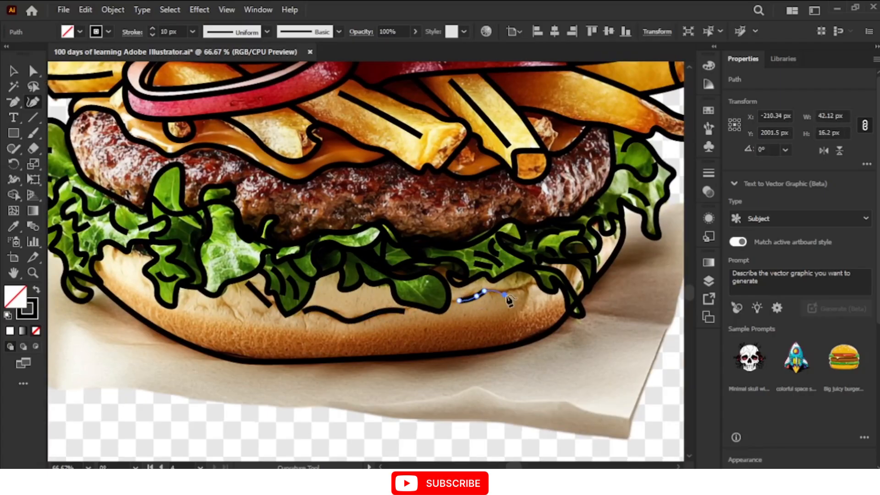
{"action": "left_click", "coordinate": [529, 284]}
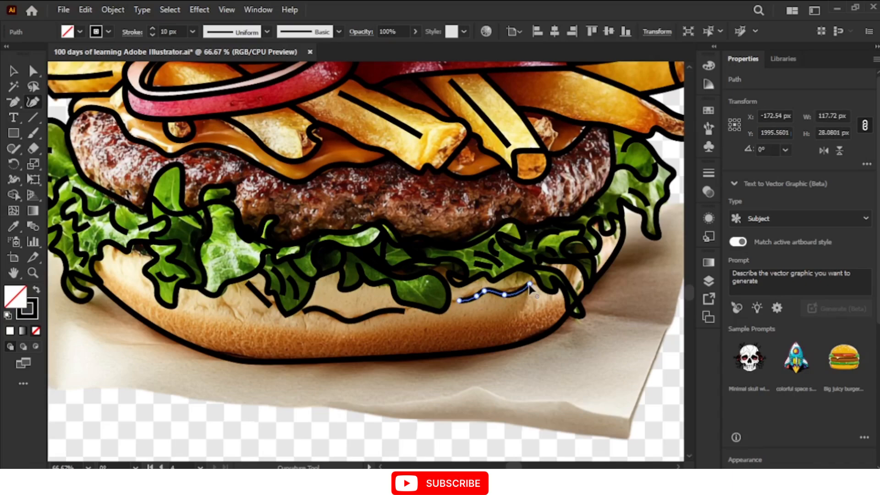
{"action": "key", "text": "v"}
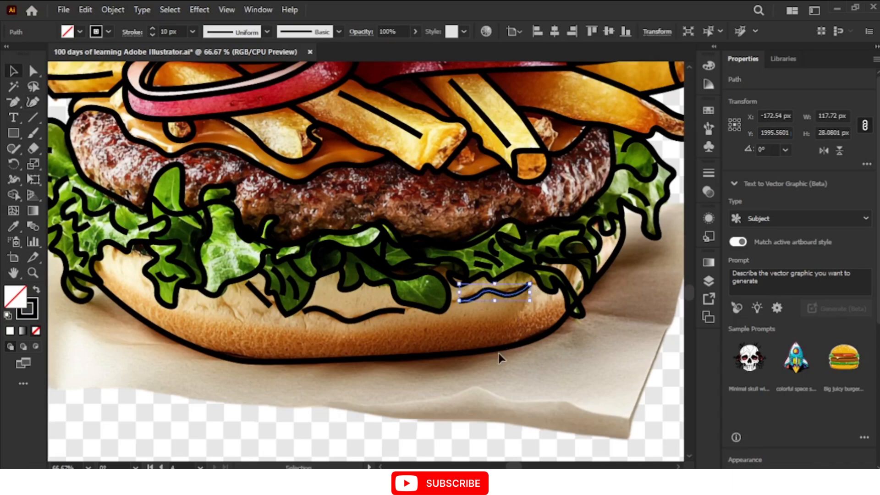
{"action": "key", "text": "ctrl+minus"}
{"action": "scroll", "coordinate": [477, 337], "scroll_direction": "up", "scroll_amount": 1}
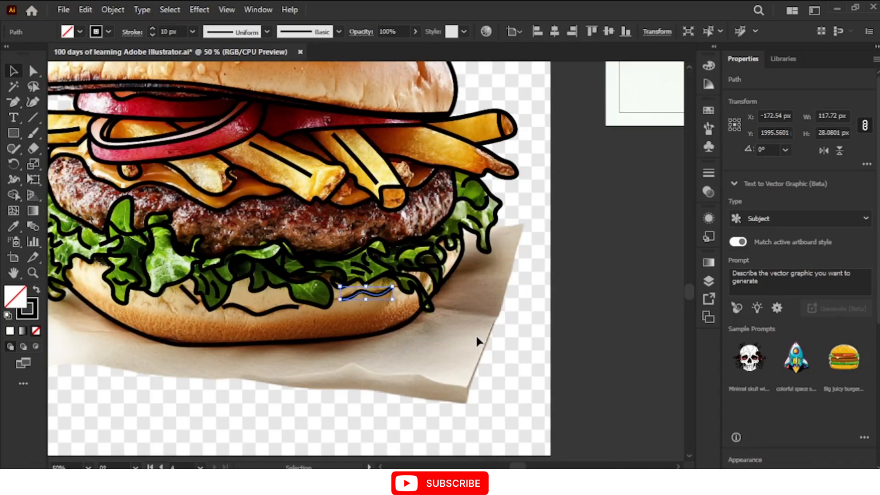
{"action": "left_click", "coordinate": [477, 349]}
Select all the burger's outline paths and group them, then clear the selection.
{"action": "key", "text": "ctrl+0"}
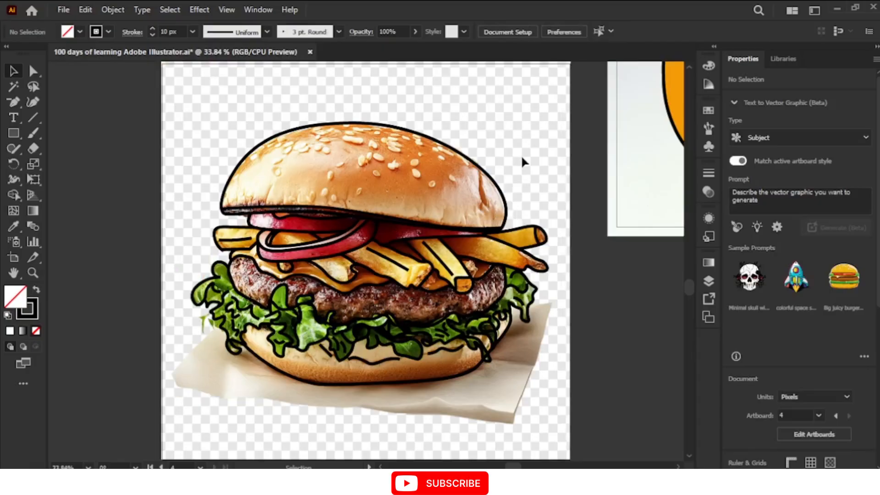
{"action": "key", "text": "ctrl+minus"}
{"action": "key", "text": "ctrl+minus"}
{"action": "key", "text": "ctrl+minus"}
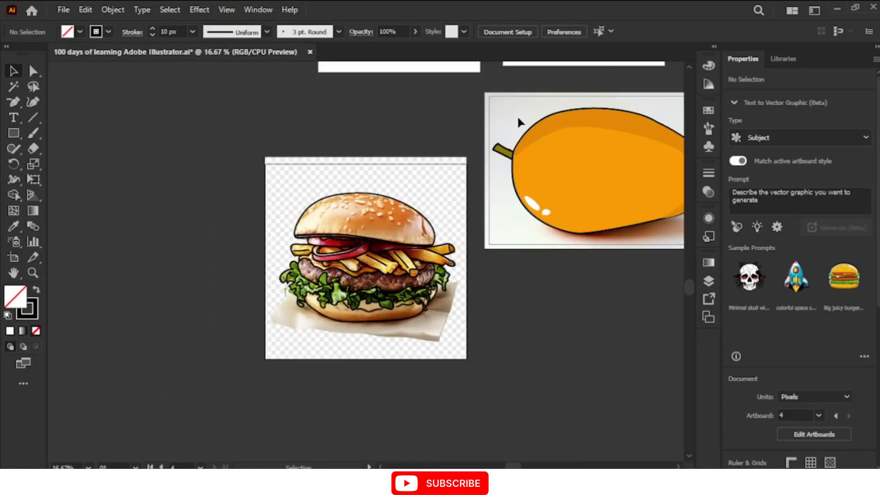
{"action": "left_click_drag", "start_coordinate": [462, 185], "coordinate": [261, 356]}
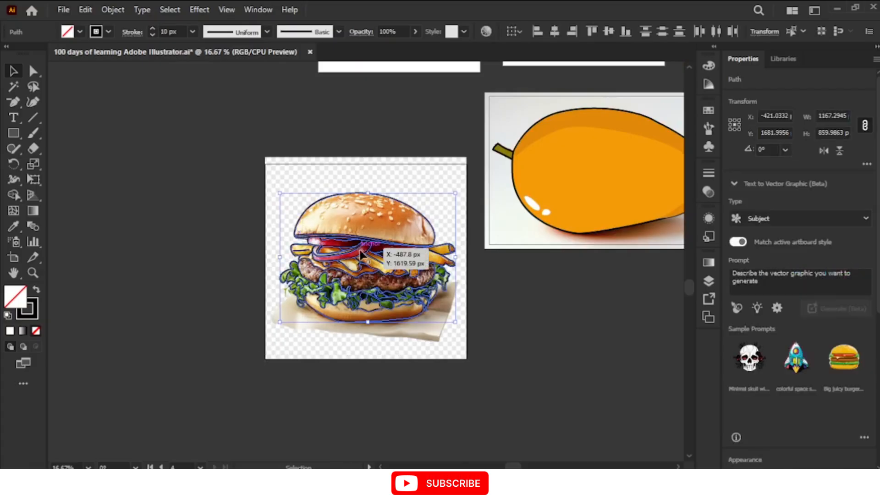
{"action": "key", "text": "a"}
{"action": "key", "text": "v"}
{"action": "right_click", "coordinate": [360, 251]}
{"action": "left_click", "coordinate": [392, 266]}
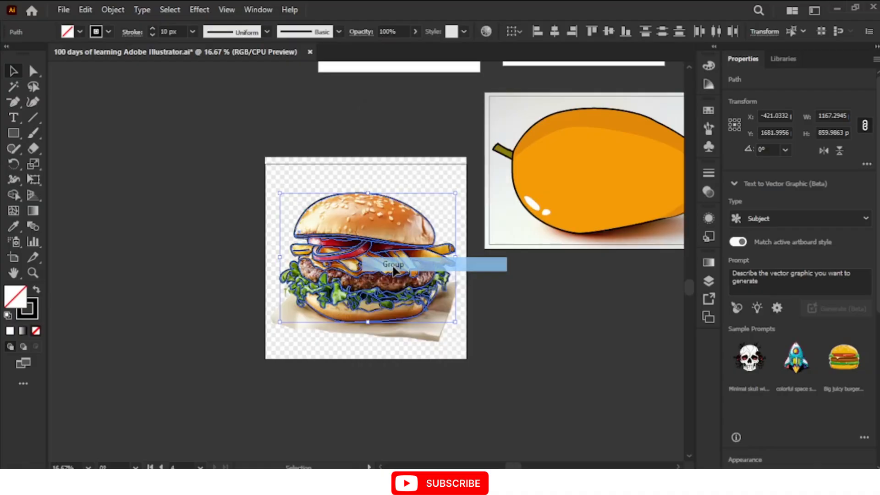
{"action": "left_click", "coordinate": [392, 176]}
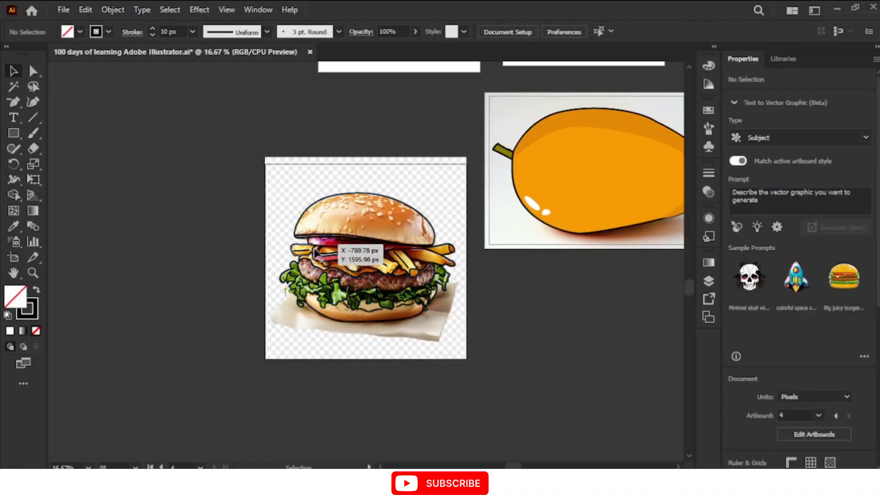
Duplicate Artboard 4 with its burger outlines into the empty space to its left, at X -1977.4 px and Y 1706.9 px.
{"action": "key", "text": "ctrl+minus"}
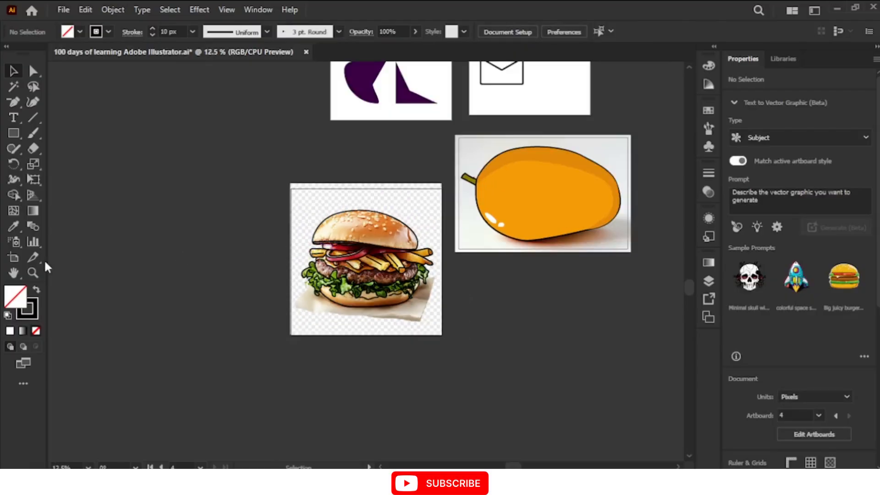
{"action": "left_click", "coordinate": [14, 257]}
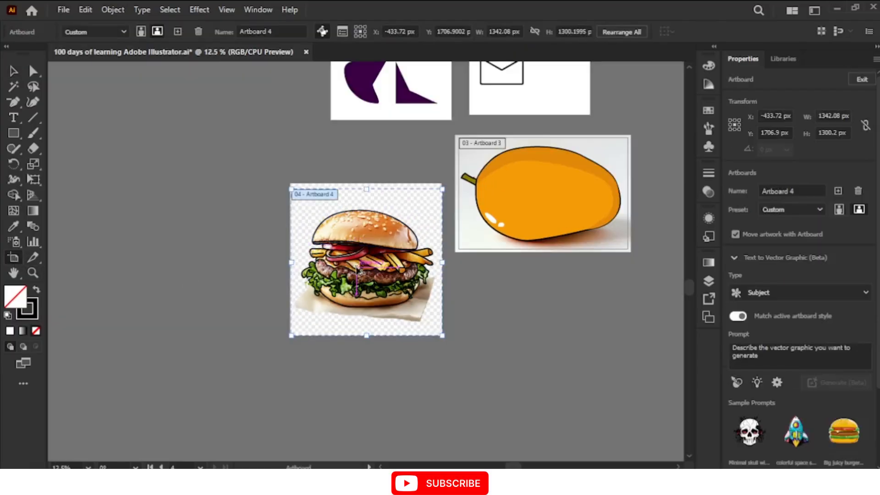
{"action": "left_click_drag", "start_coordinate": [358, 270], "coordinate": [184, 276]}
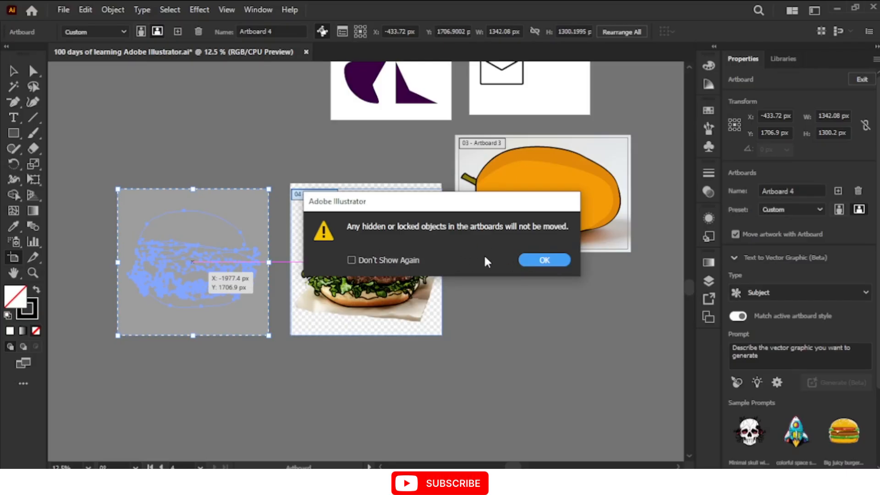
{"action": "left_click", "coordinate": [545, 260]}
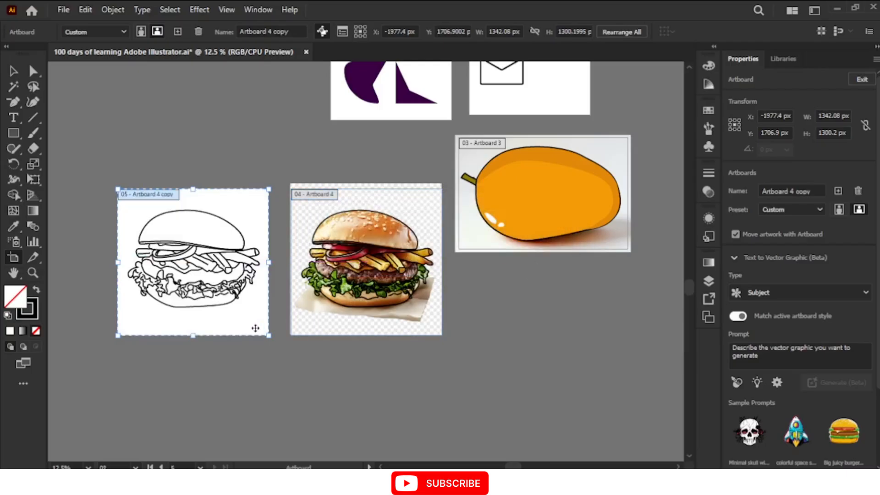
{"action": "key", "text": "Escape"}
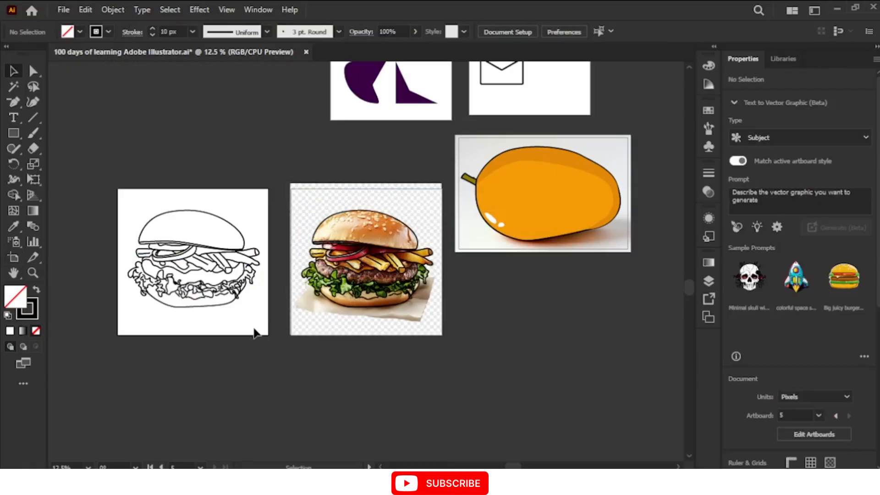
{"action": "key", "text": "ctrl+0"}
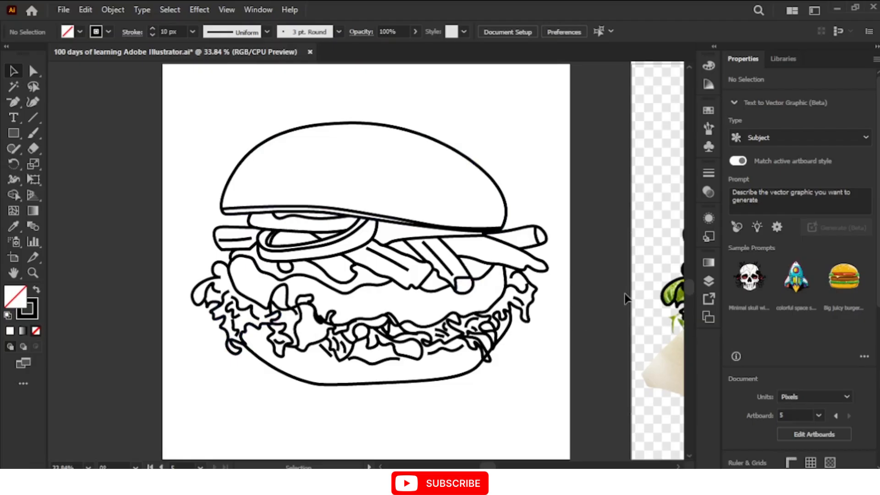
{"action": "key", "text": "ctrl+minus"}
{"action": "key", "text": "ctrl+minus"}
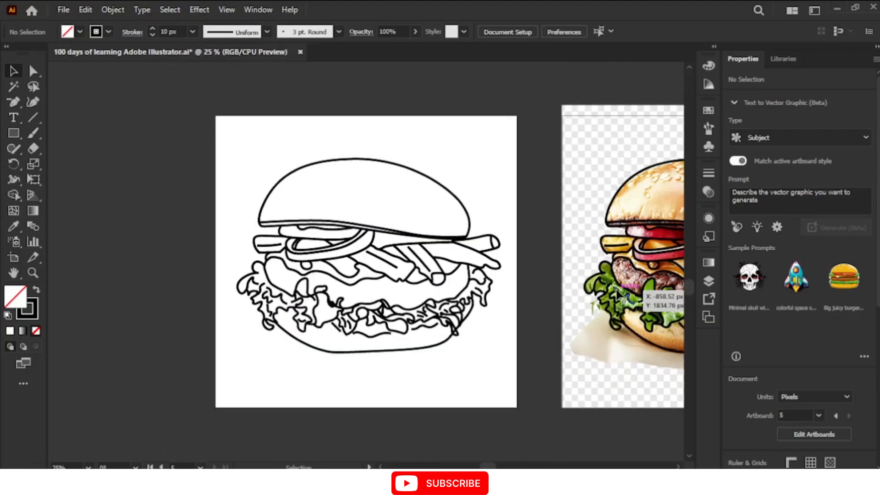
{"action": "key", "text": "ctrl+minus"}
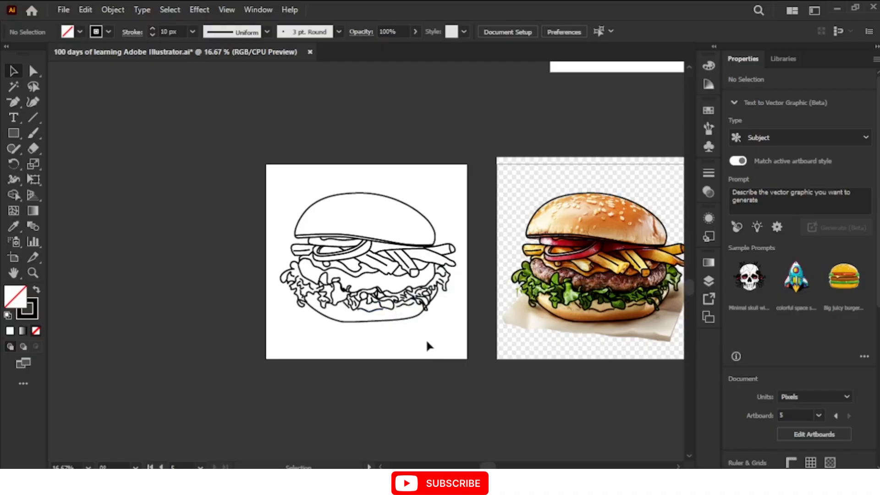
{"action": "scroll", "coordinate": [425, 339], "scroll_direction": "up", "scroll_amount": 2}
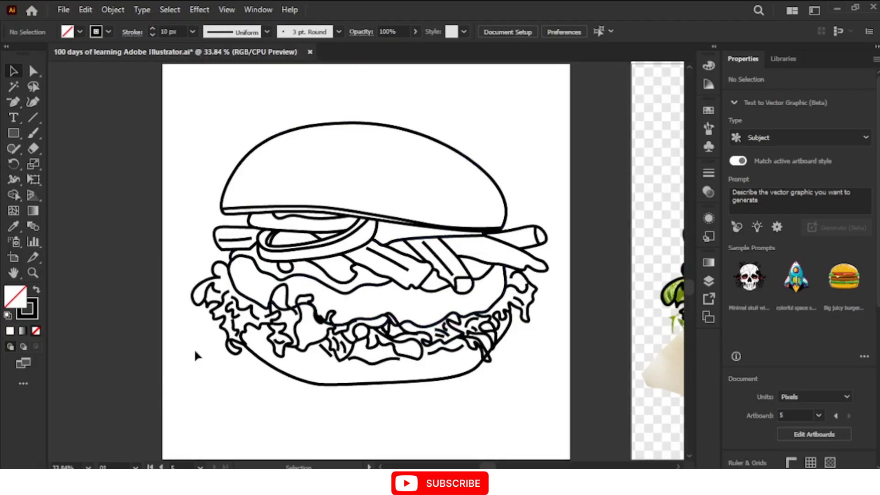
{"action": "left_click", "coordinate": [35, 177]}
{"action": "left_click", "coordinate": [35, 164]}
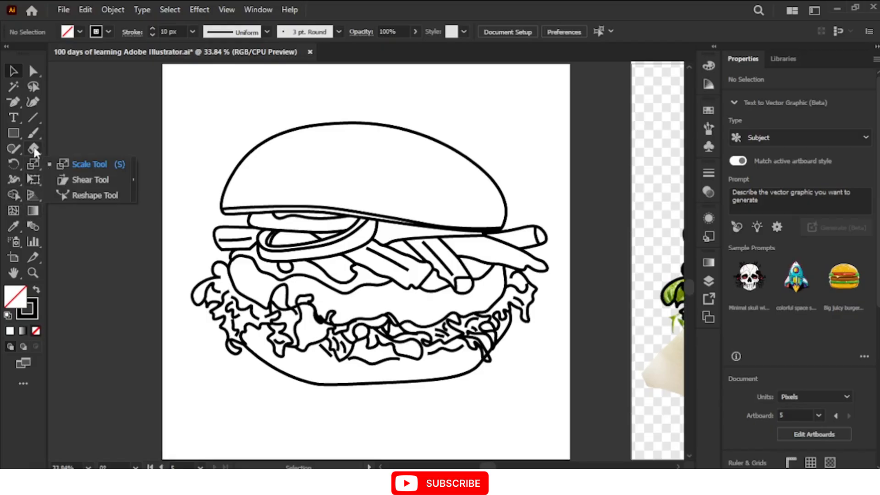
{"action": "left_click", "coordinate": [33, 149]}
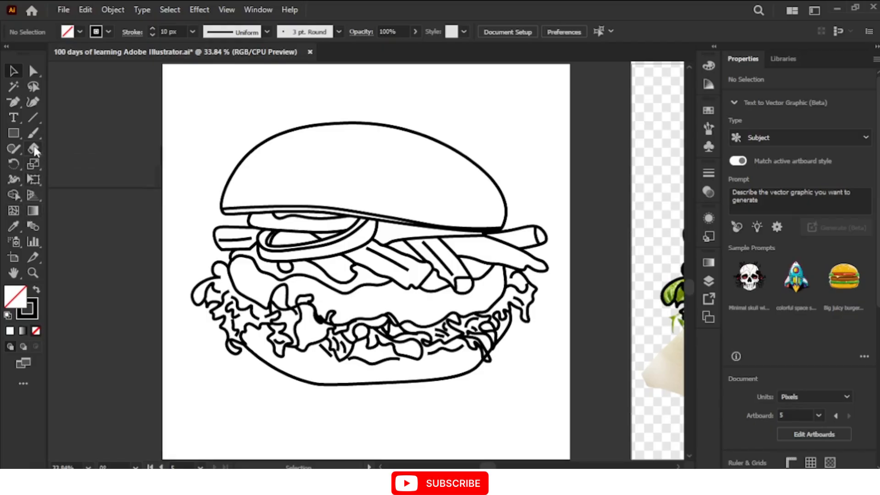
{"action": "left_click", "coordinate": [15, 194]}
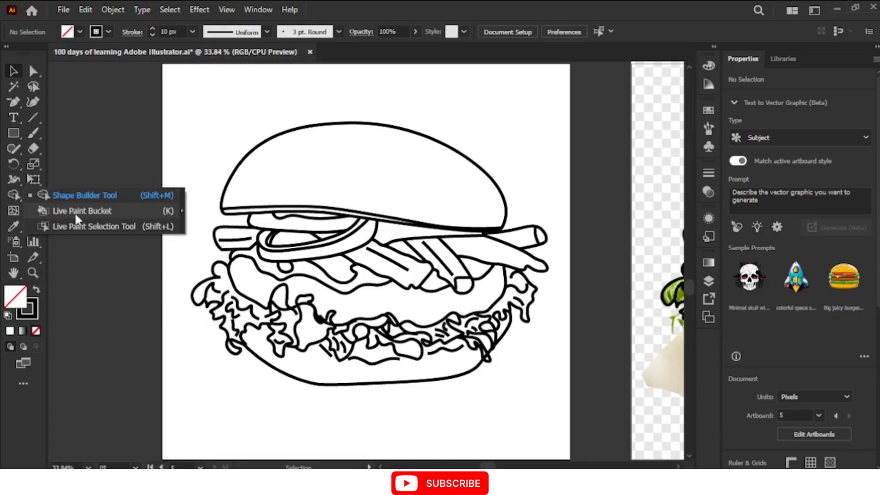
{"action": "left_click", "coordinate": [184, 328]}
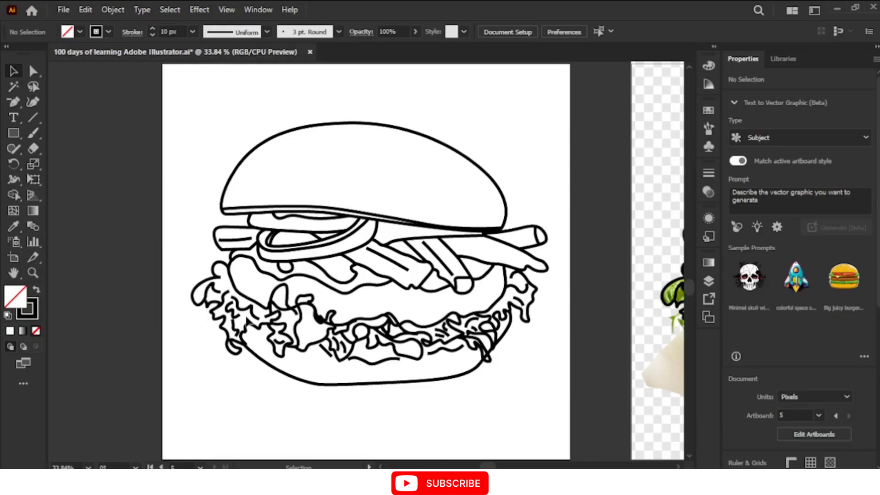
{"action": "left_click", "coordinate": [236, 324]}
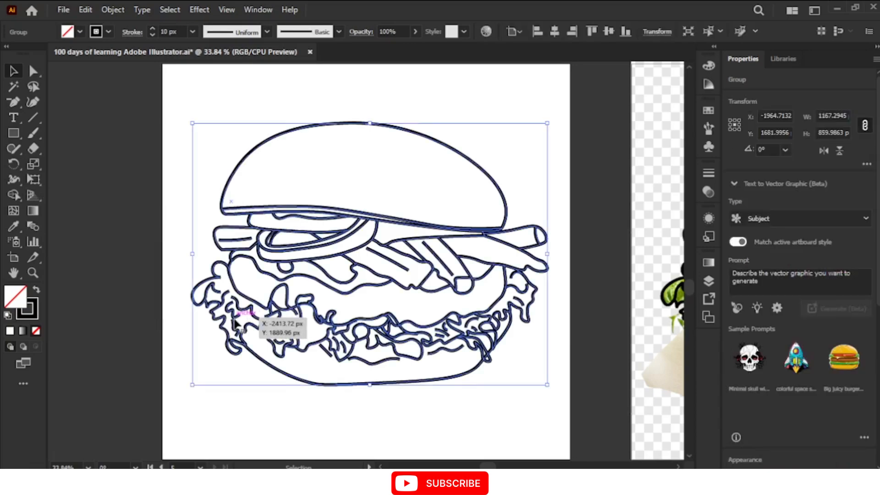
{"action": "left_click", "coordinate": [222, 420]}
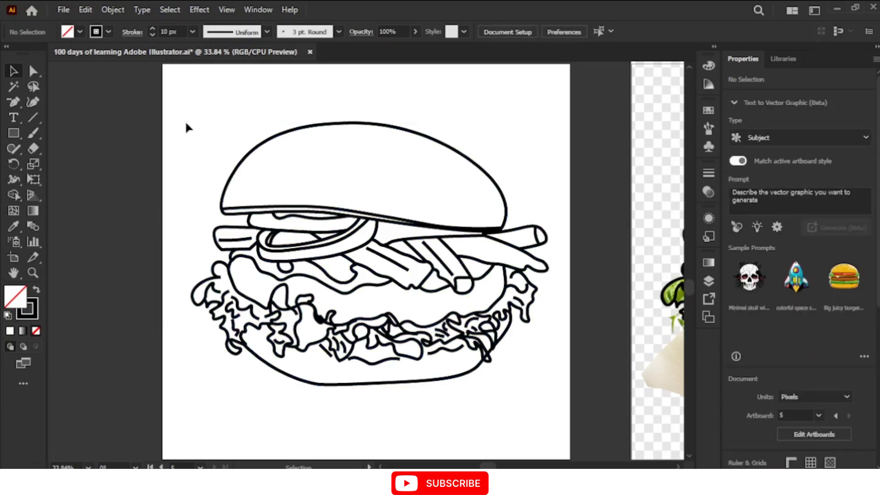